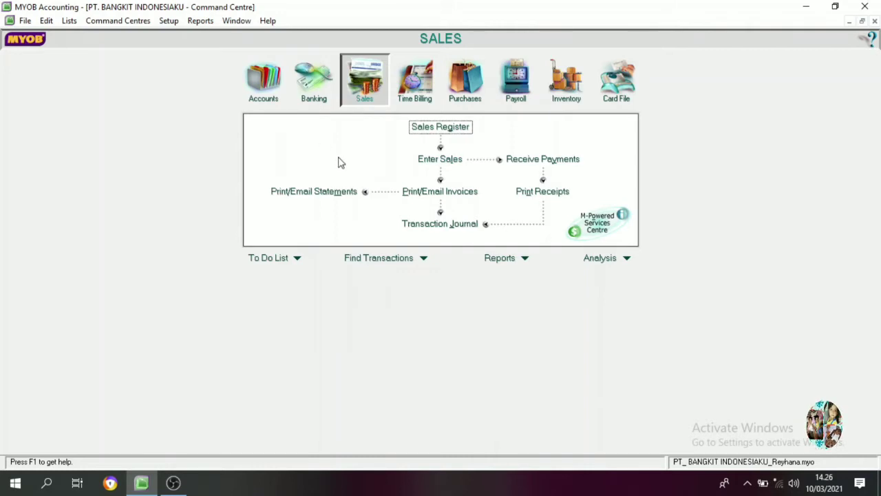
- Start a Spend Money transaction paid from the Petty Cash account, with Tax Inclusive turned off
left_click(313, 96)
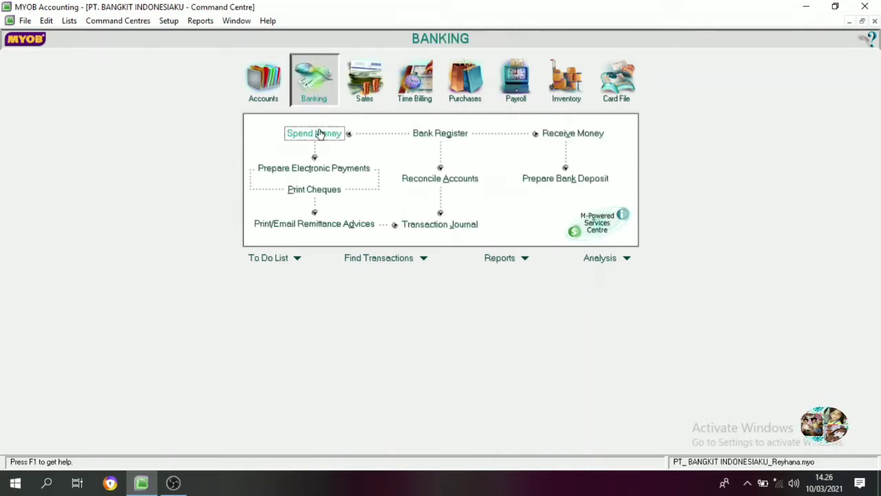
left_click(318, 133)
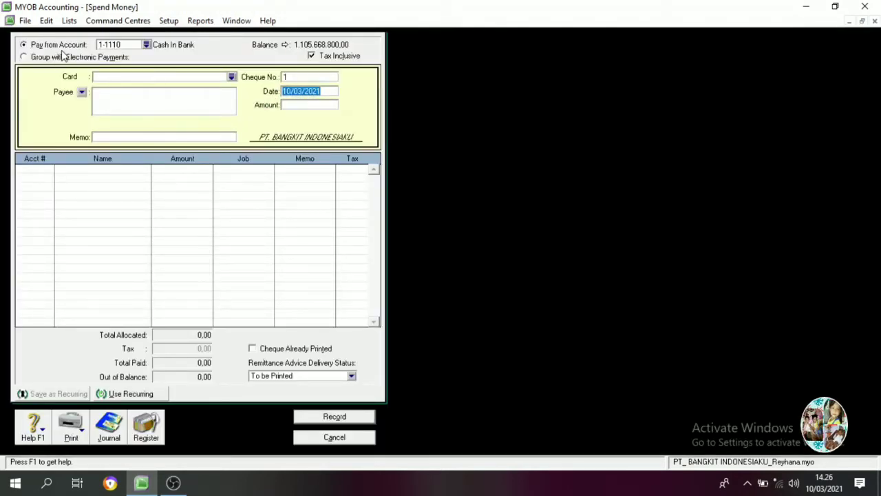
left_click(146, 45)
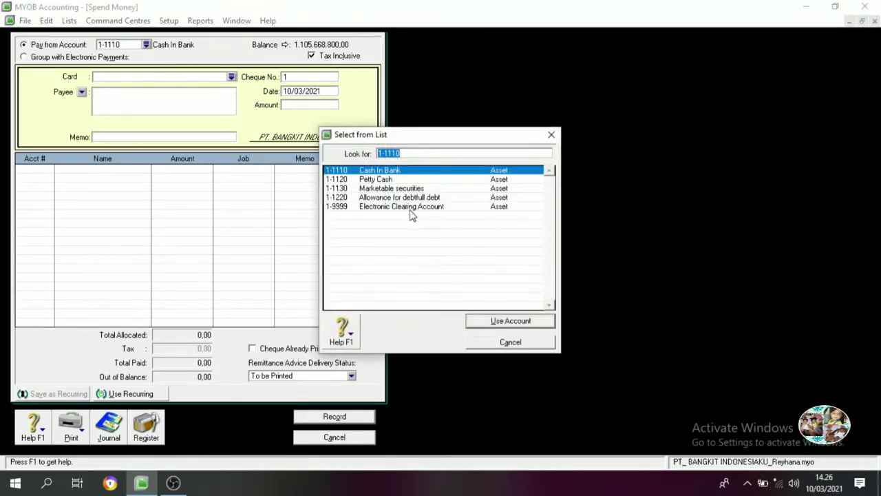
left_click(380, 181)
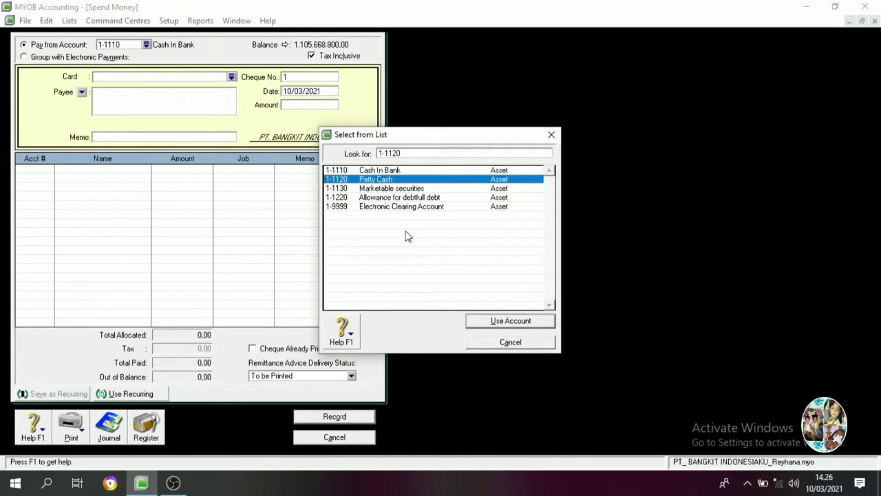
left_click(495, 321)
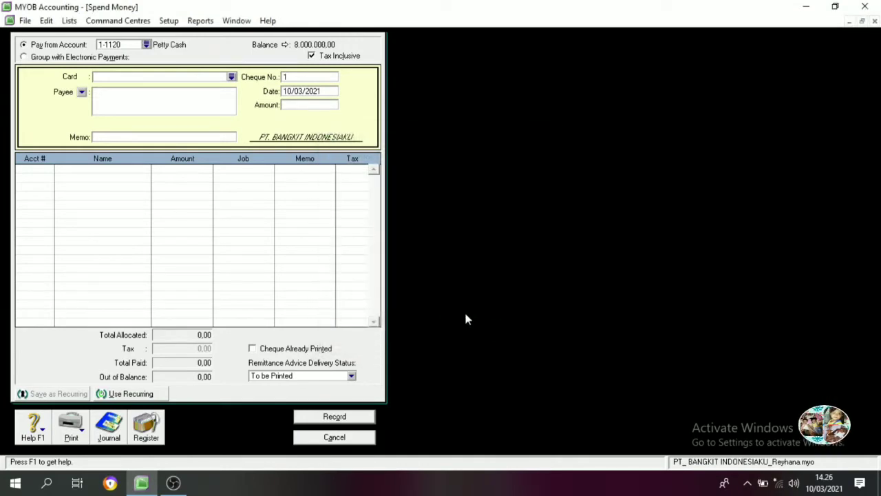
left_click(321, 58)
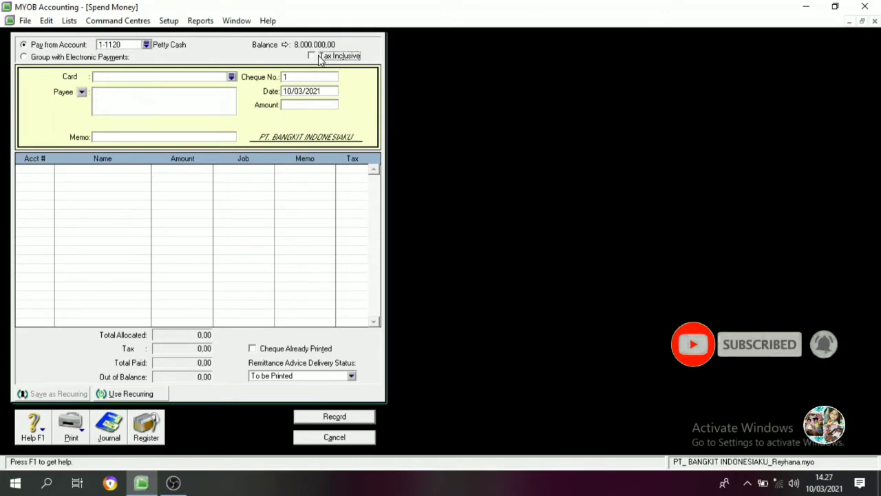
- Set the payment's cheque number to VKK-01 and its date to 01/12/2014
left_click(301, 78)
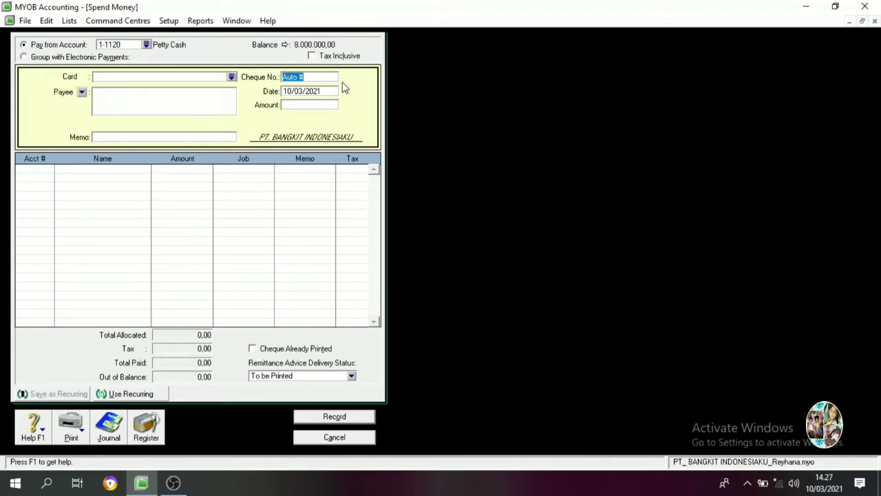
type("VKK")
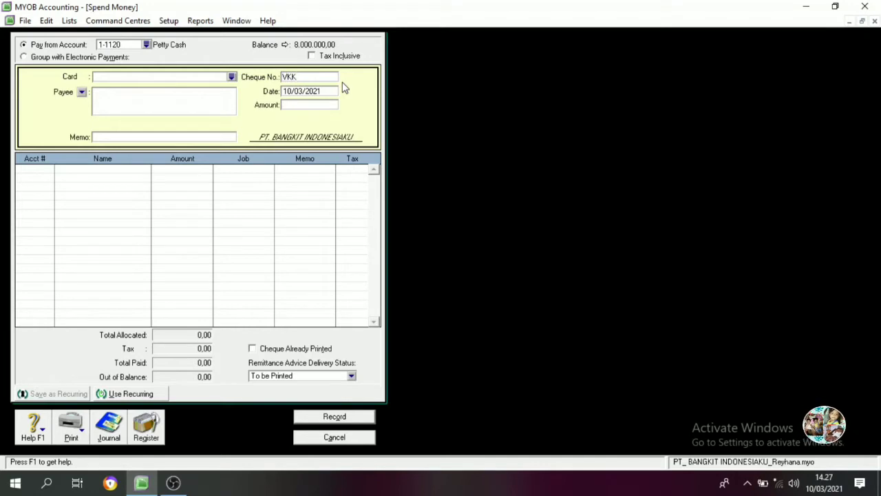
type("-01")
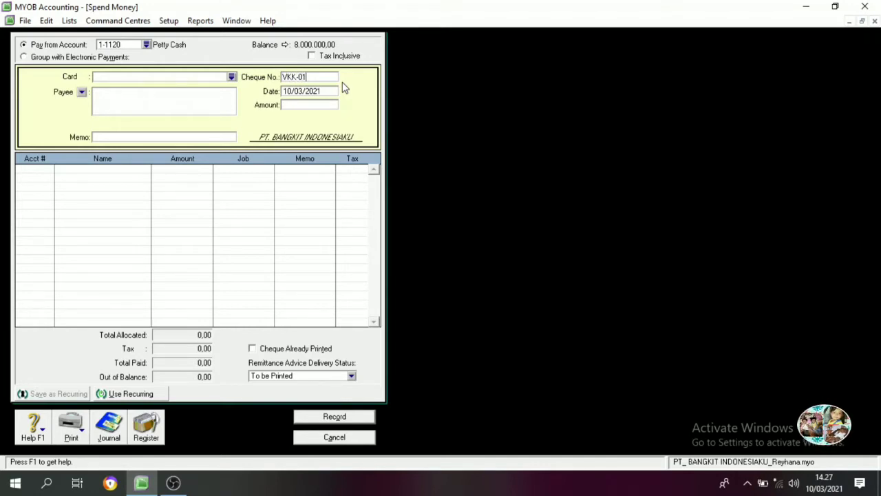
left_click(295, 94)
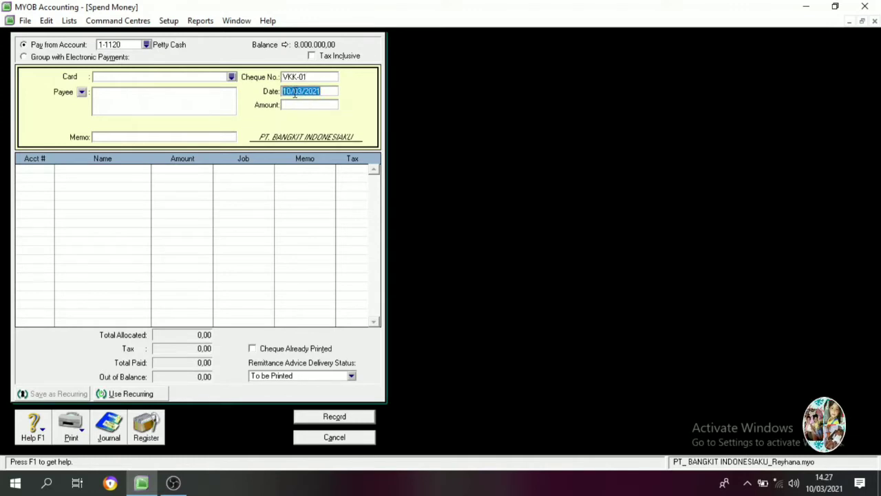
type("01/")
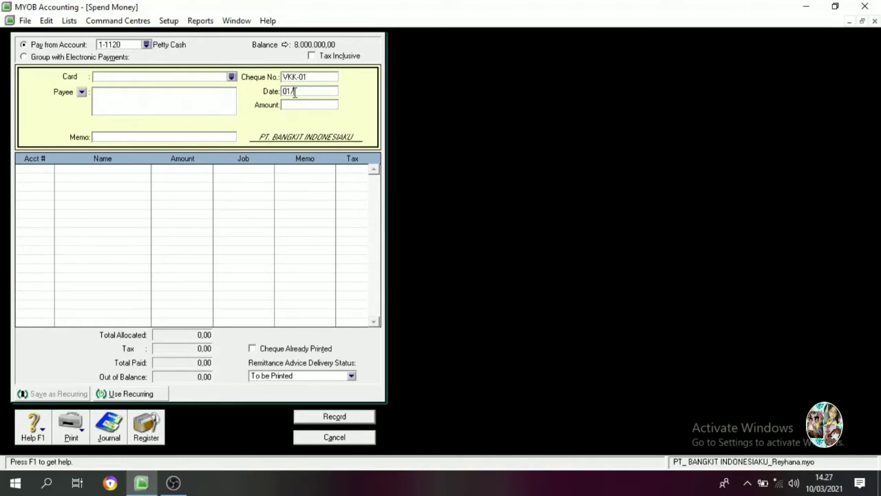
type("12/2")
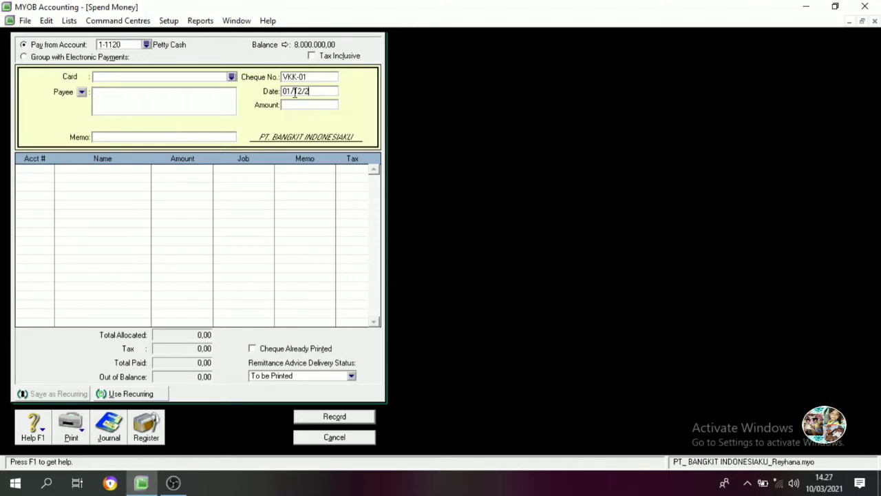
type("014")
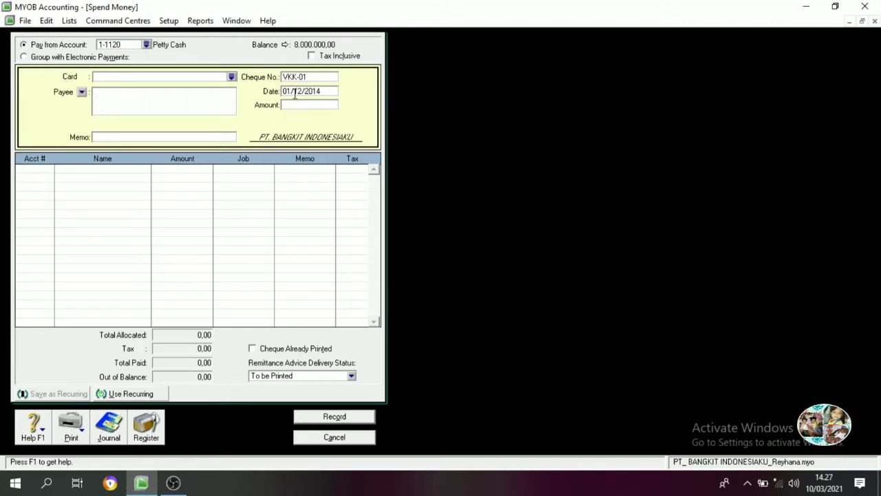
- Enter 2000000 as the payment amount
left_click(301, 104)
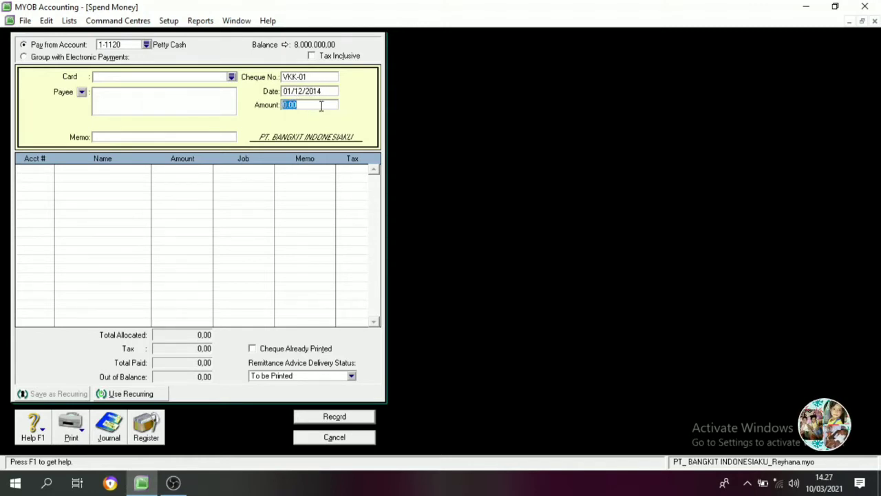
type("2000000")
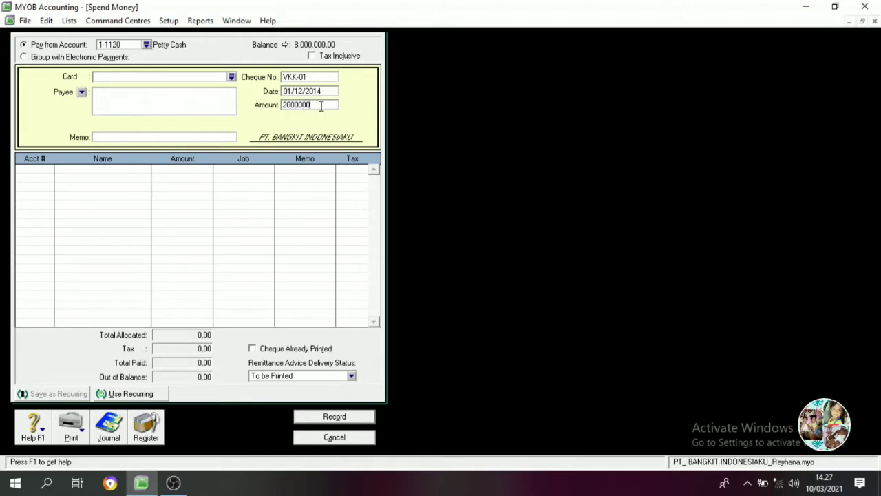
key("Tab")
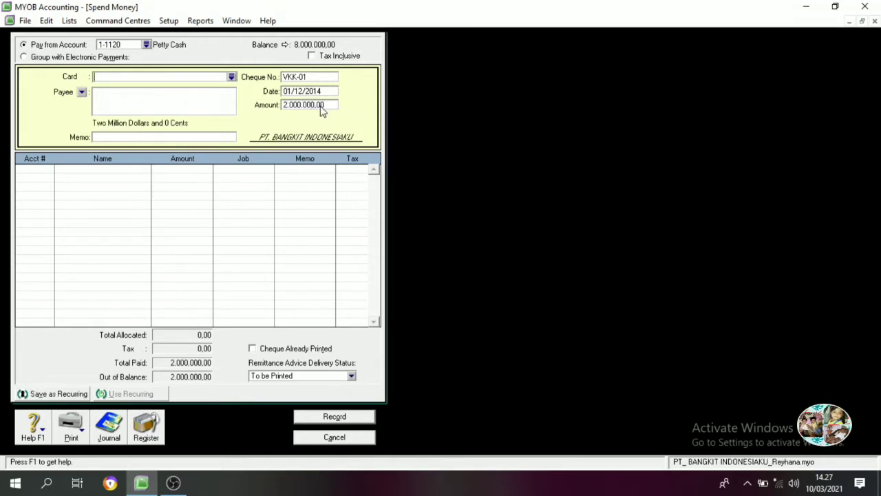
- Enter the memo "Biaya Listrik Bulan November" for the payment
left_click(128, 137)
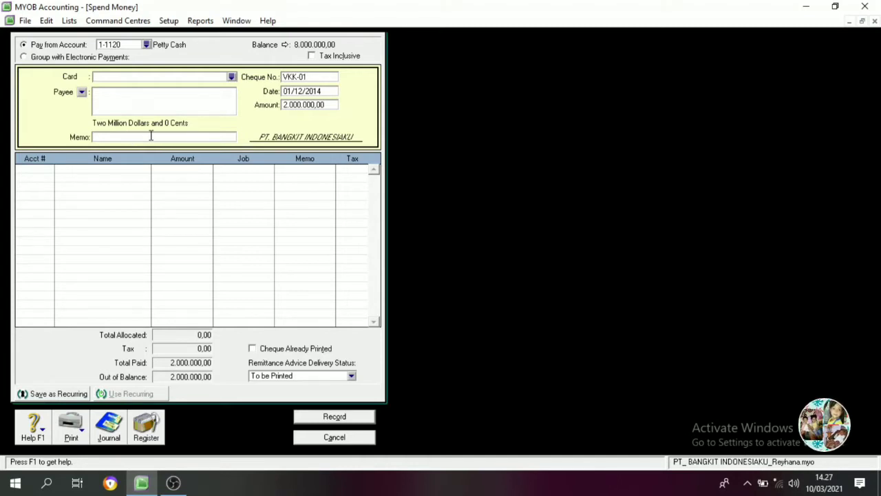
type("bIAYA")
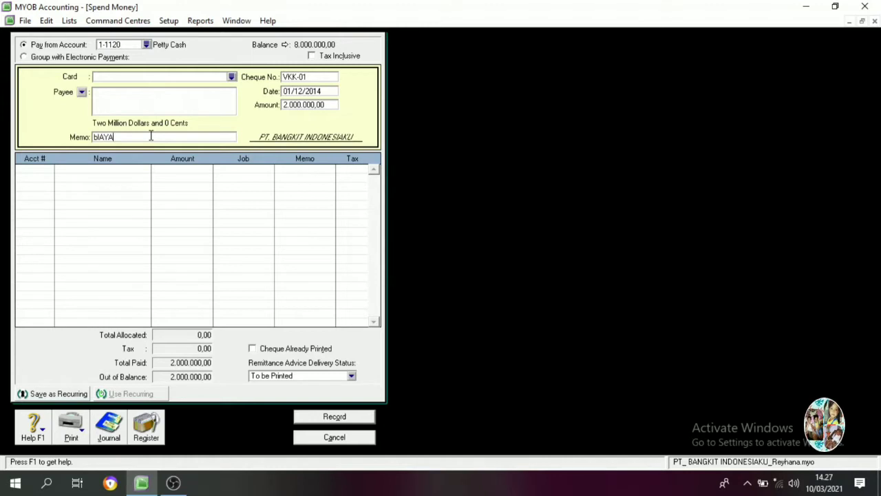
key("BackSpace")
key("BackSpace")
key("BackSpace")
key("BackSpace")
key("BackSpace")
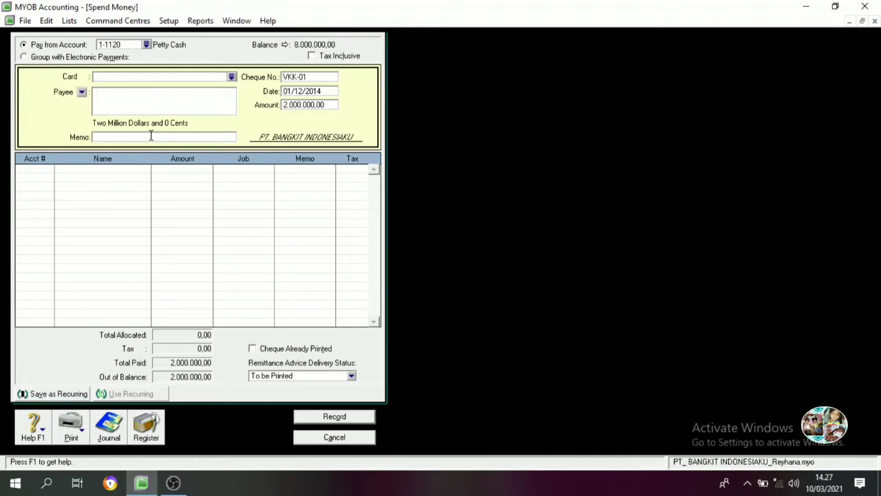
type("Baya")
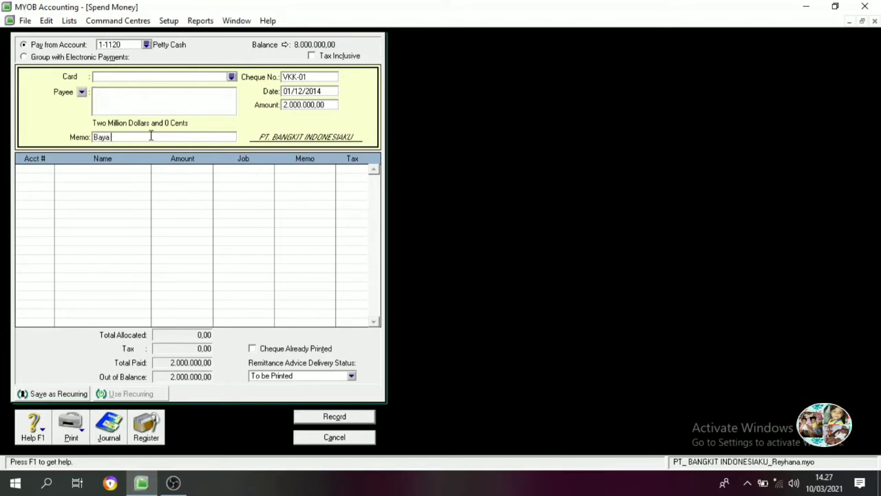
key("BackSpace")
key("BackSpace")
key("BackSpace")
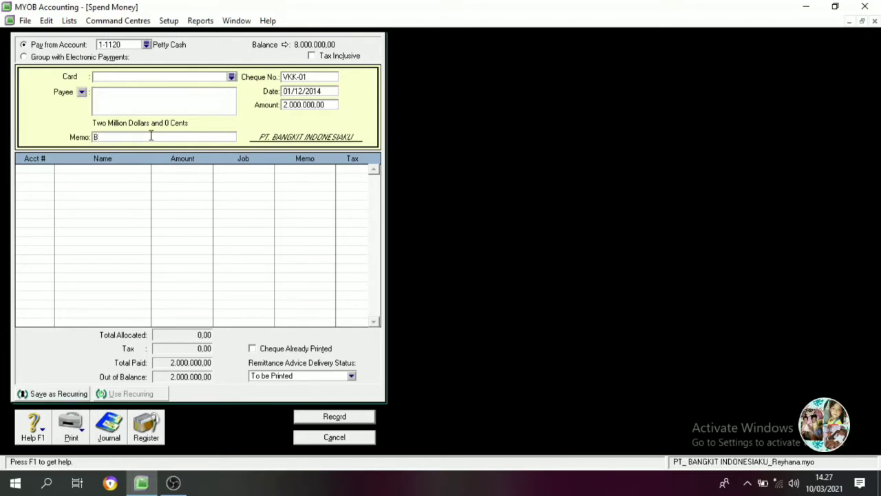
type("iaya Litr")
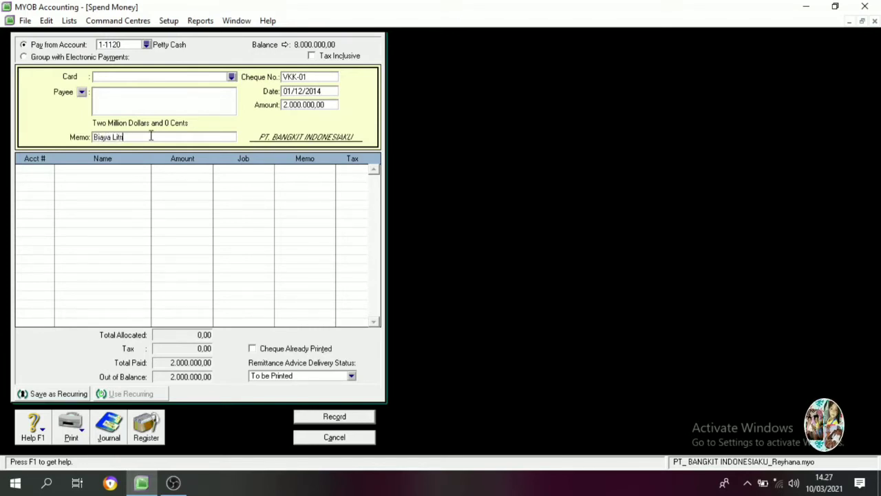
key("BackSpace")
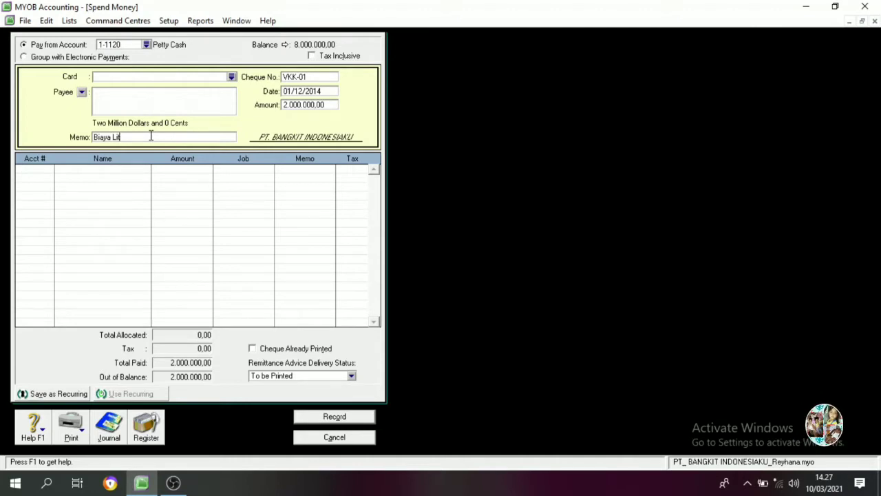
key("BackSpace")
type("strik B")
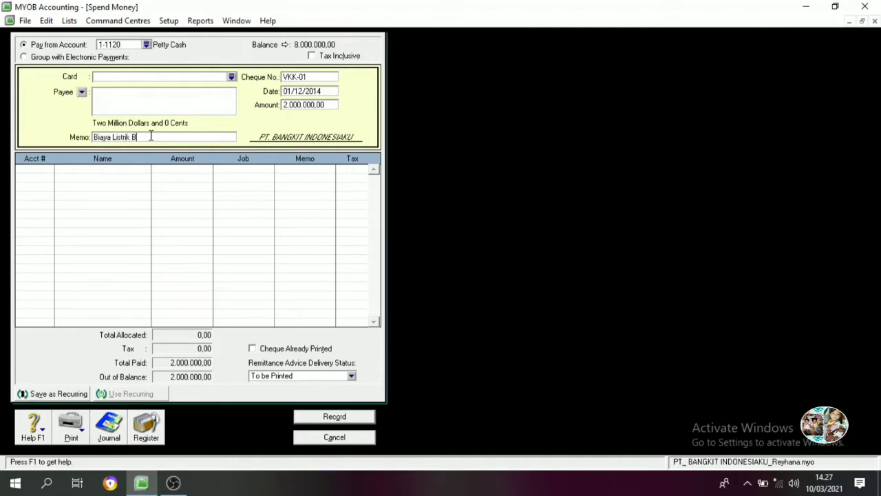
type("ulan Nov")
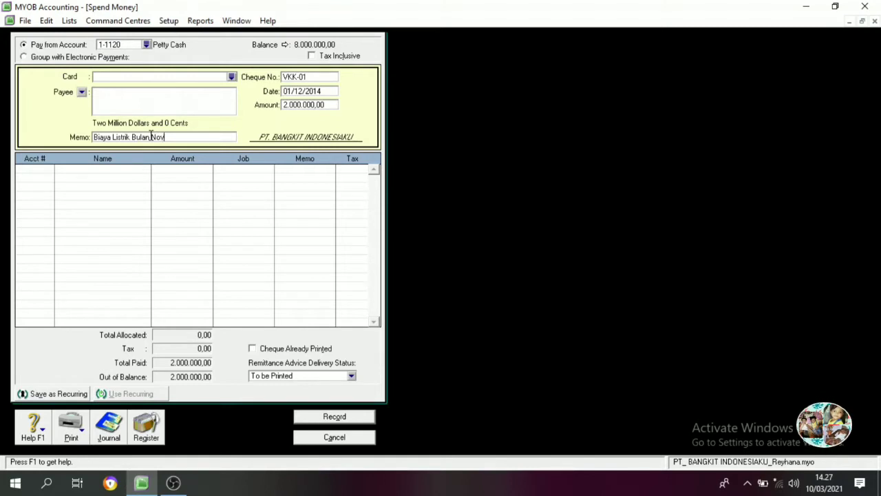
type("ember")
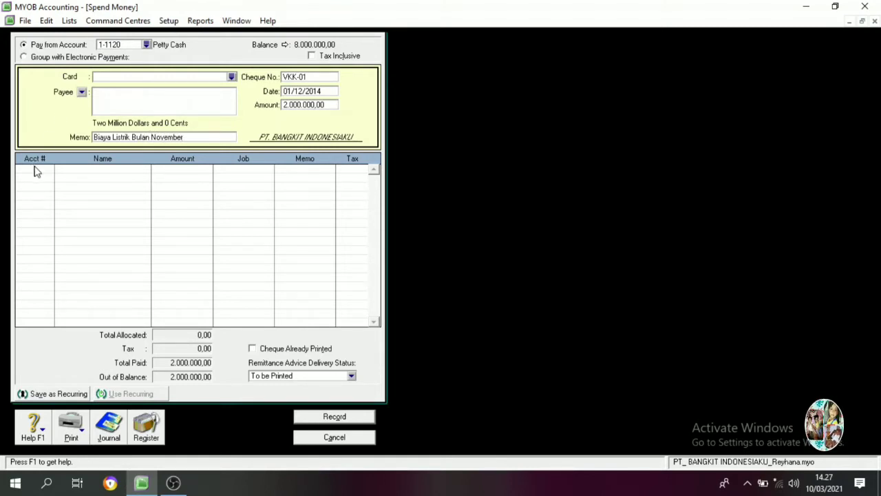
- Allocate the payment to the Accured Expense liability account on the first line
left_click(47, 174)
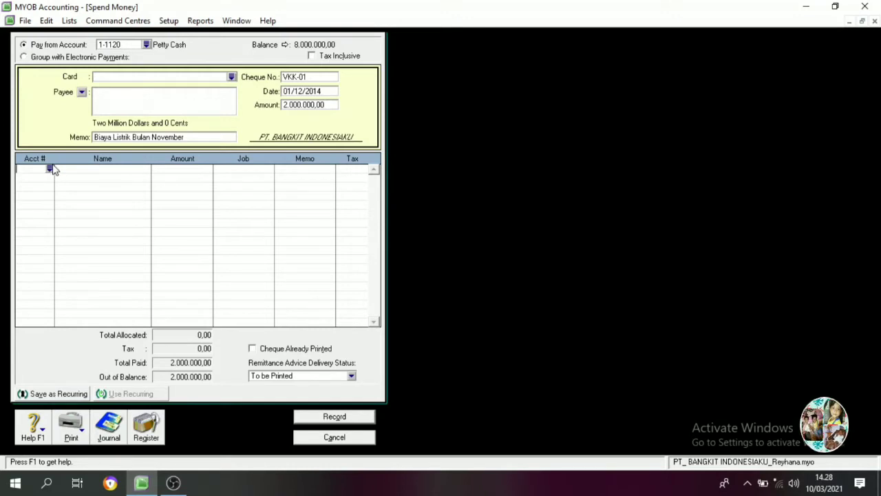
left_click(50, 169)
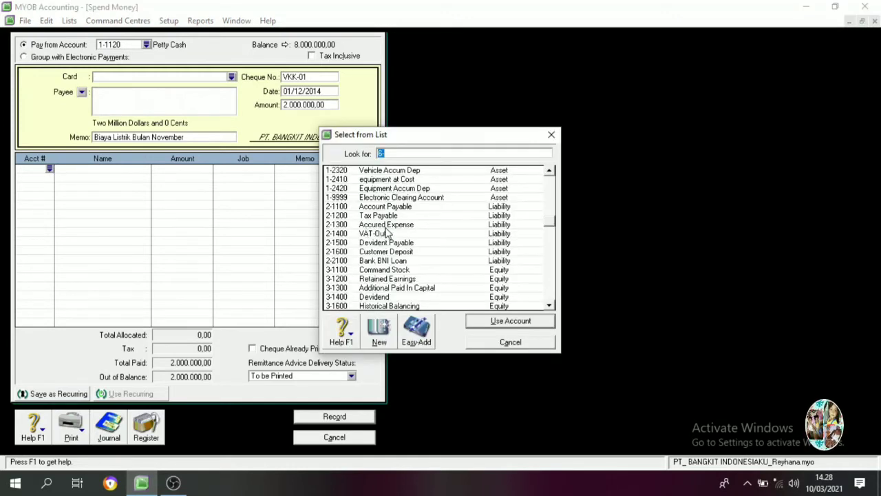
left_click(388, 225)
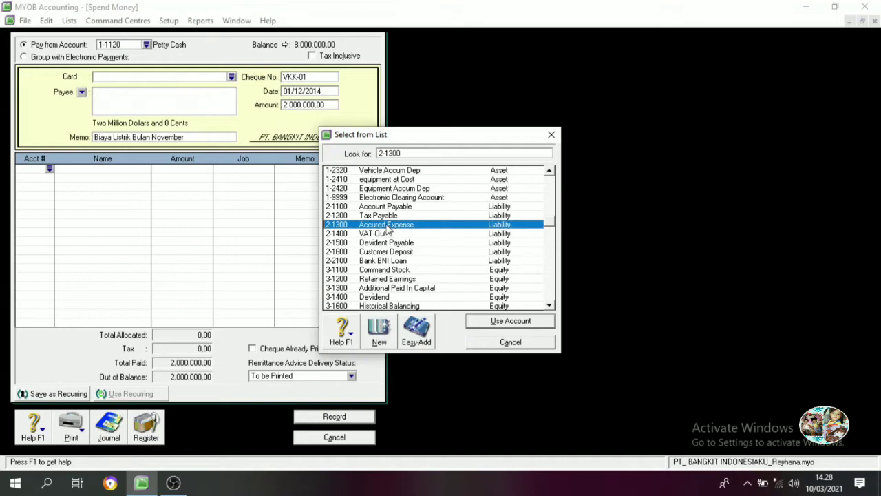
left_click(527, 324)
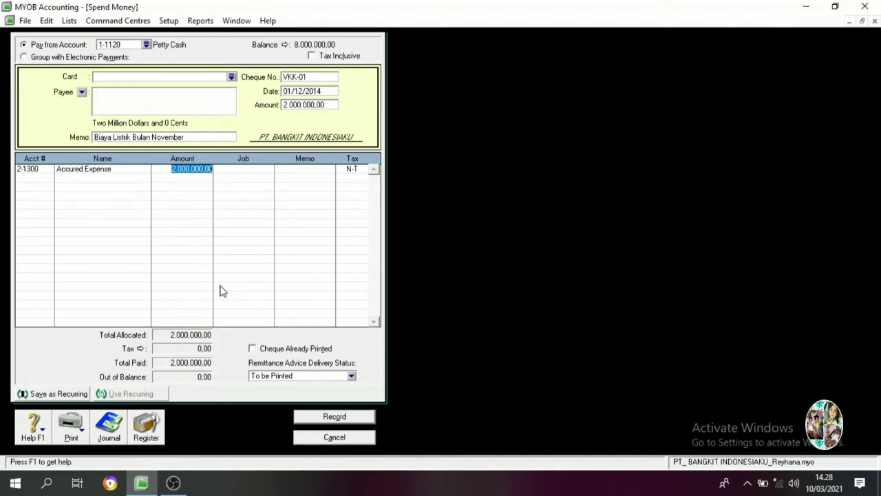
- Review the transaction recap, record the payment and close the Spend Money window
key("ctrl+r")
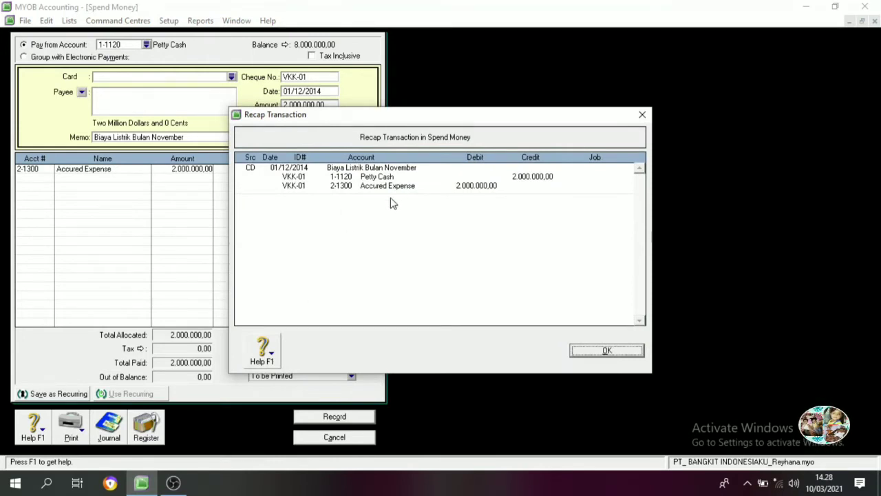
left_click(601, 350)
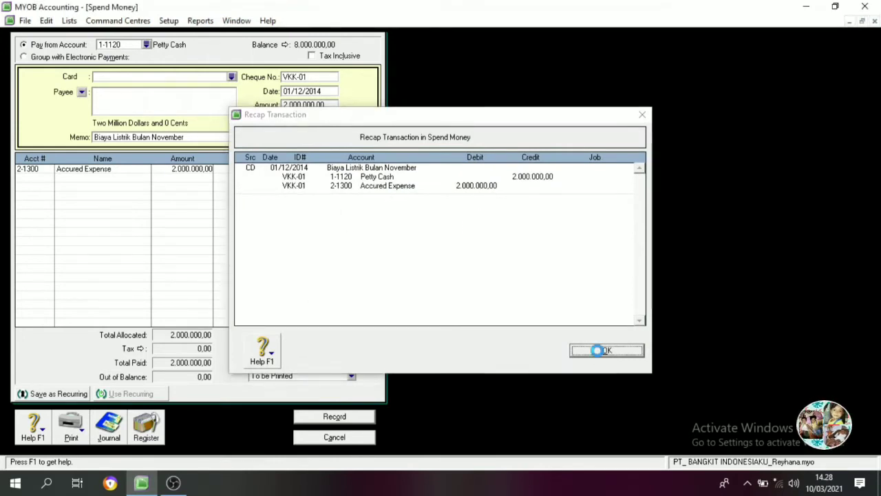
left_click(335, 420)
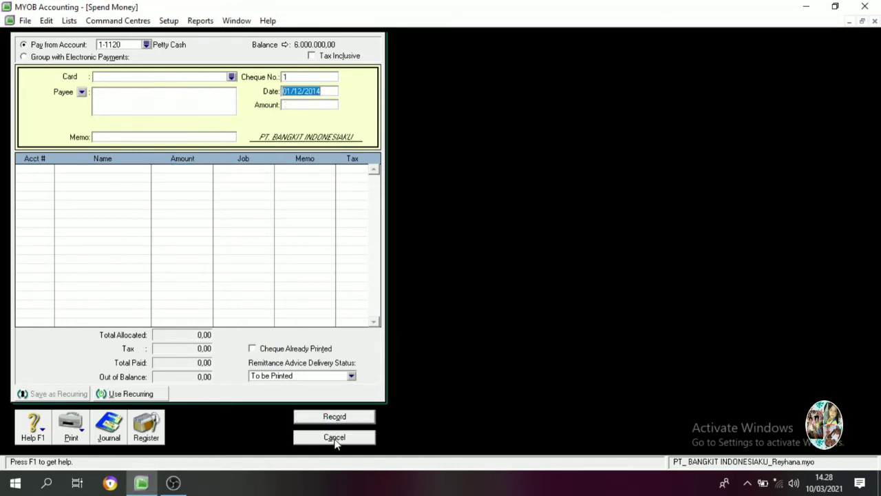
left_click(334, 437)
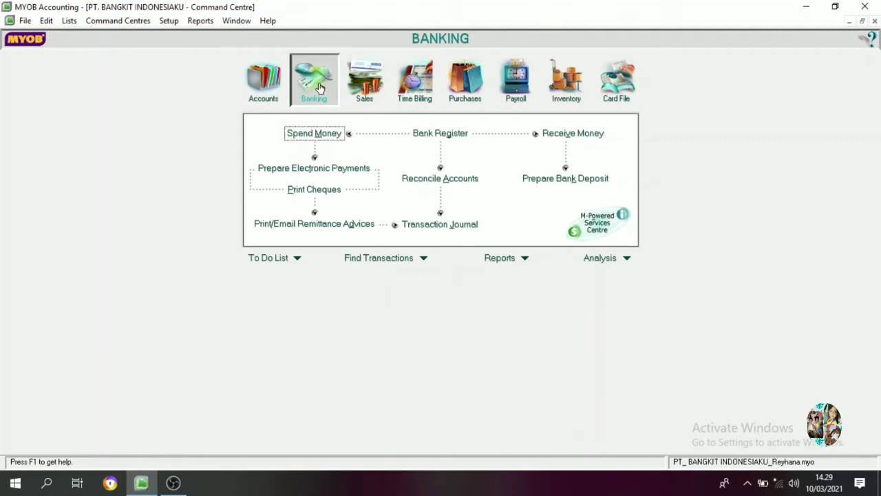
- Start a new Spend Money transaction from Cash In Bank with cheque number KK12-1 and date 03/12/2014
left_click(319, 134)
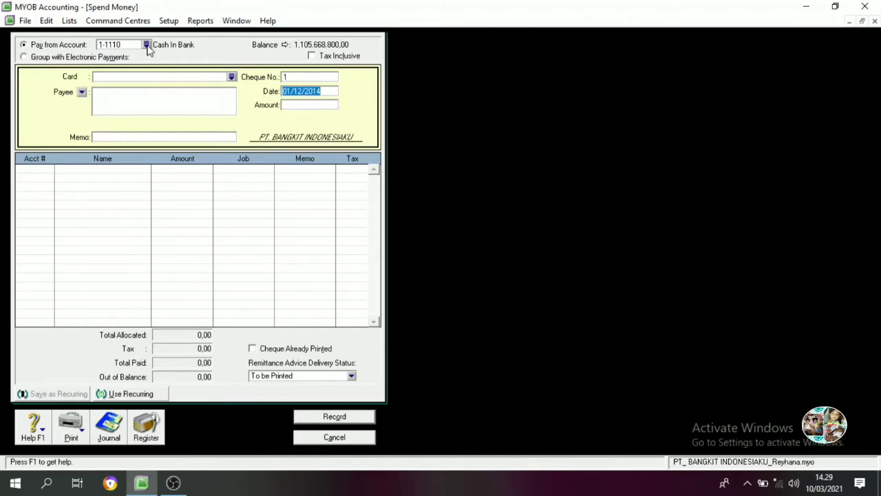
left_click(292, 77)
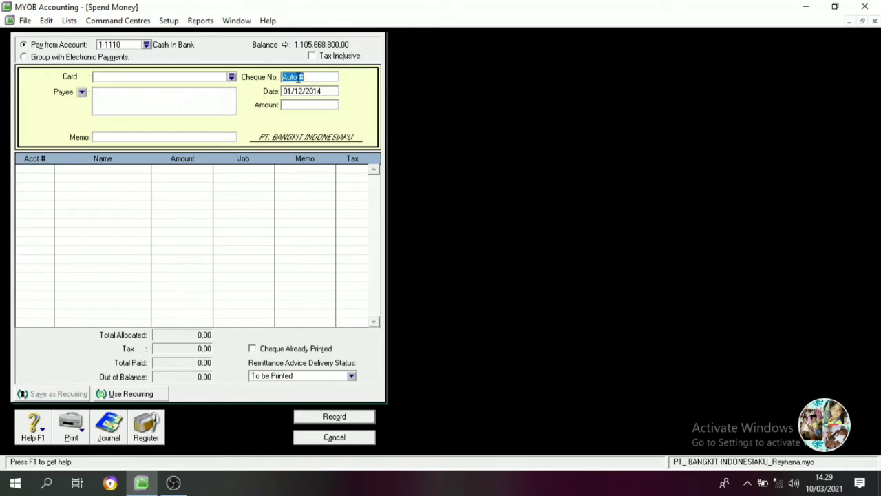
type("KK12-1")
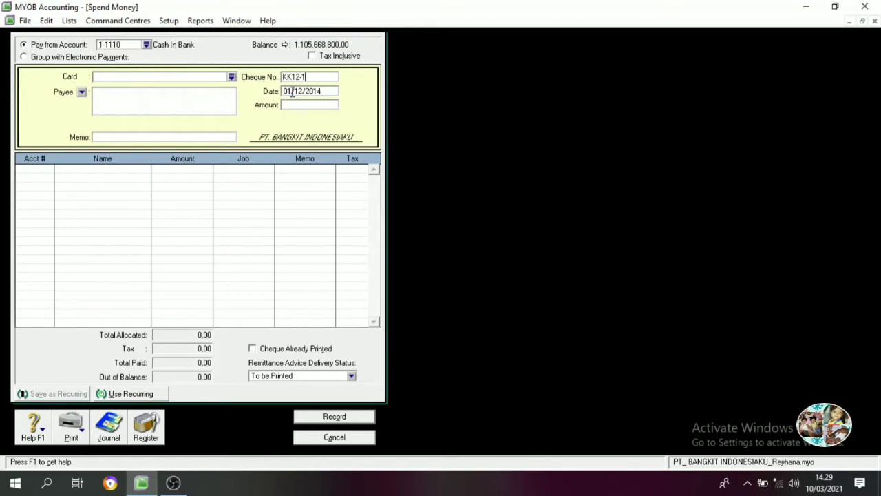
left_click(297, 89)
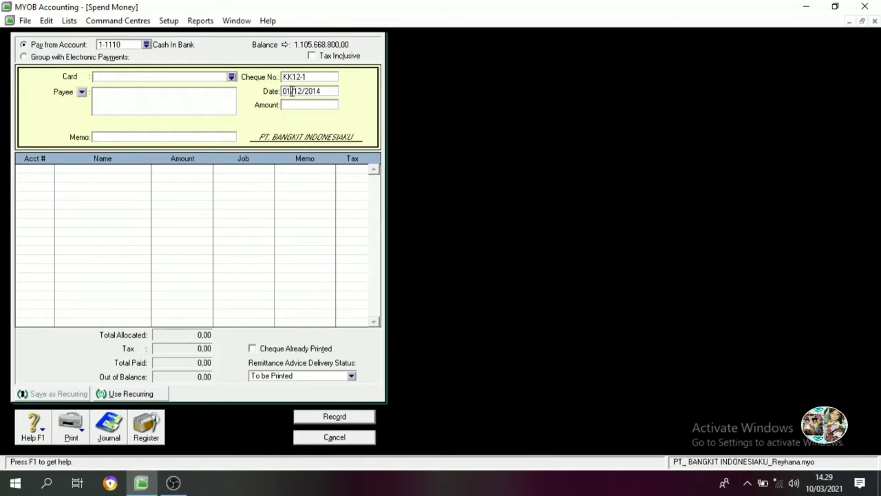
key("BackSpace")
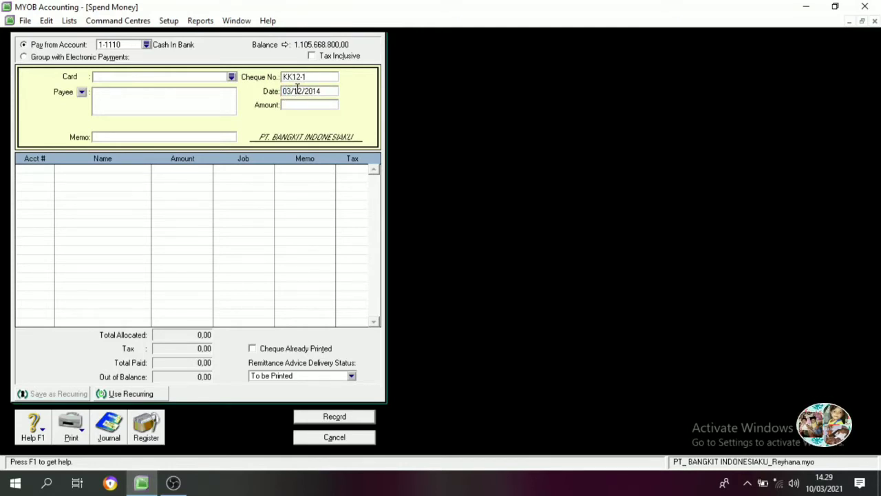
- Enter 49600000 as the payment amount and "Pajak Bulan November" as the memo
left_click(298, 107)
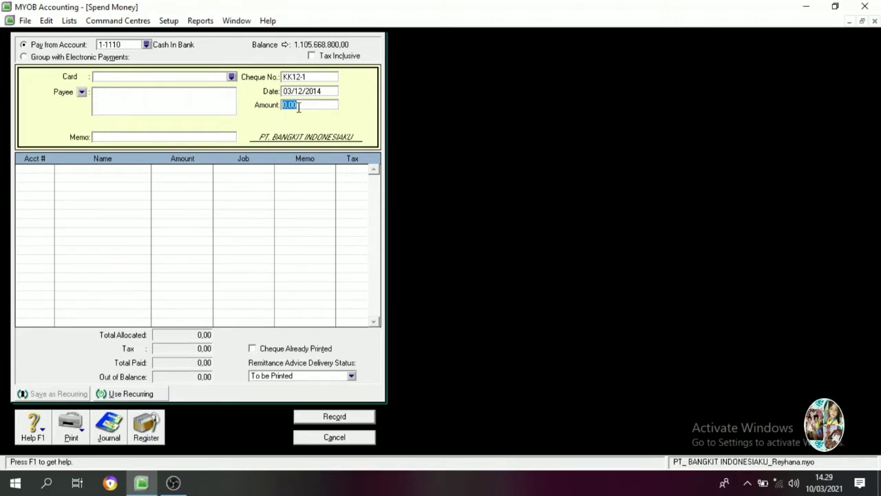
type("49600000")
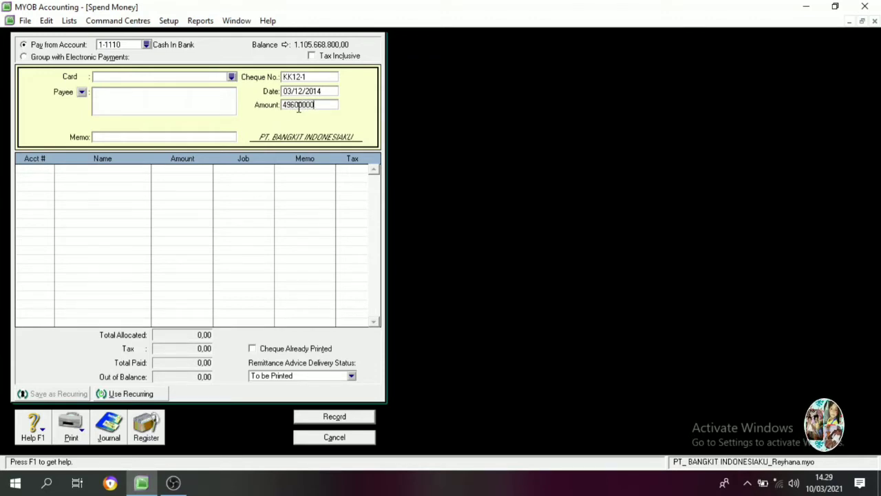
key("Tab")
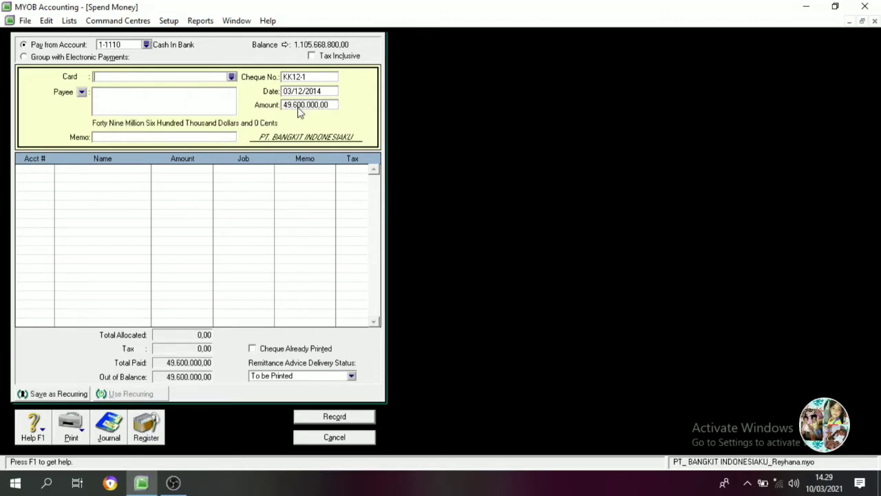
left_click(130, 136)
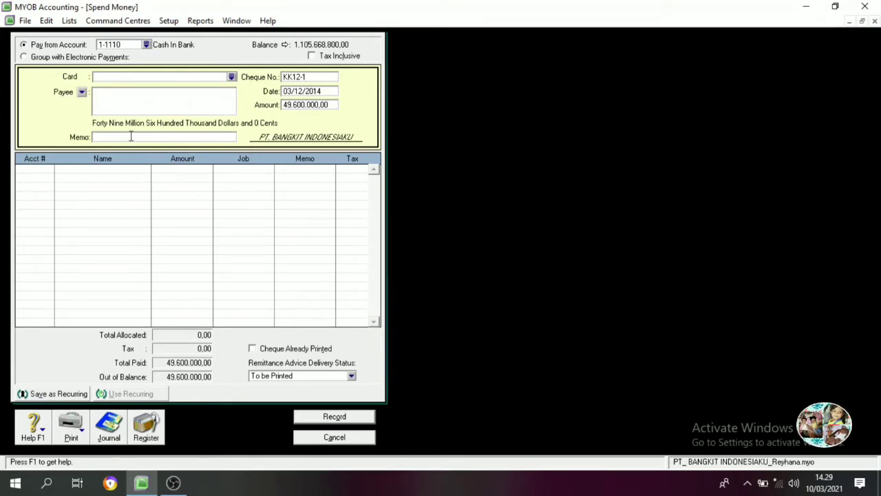
type("P")
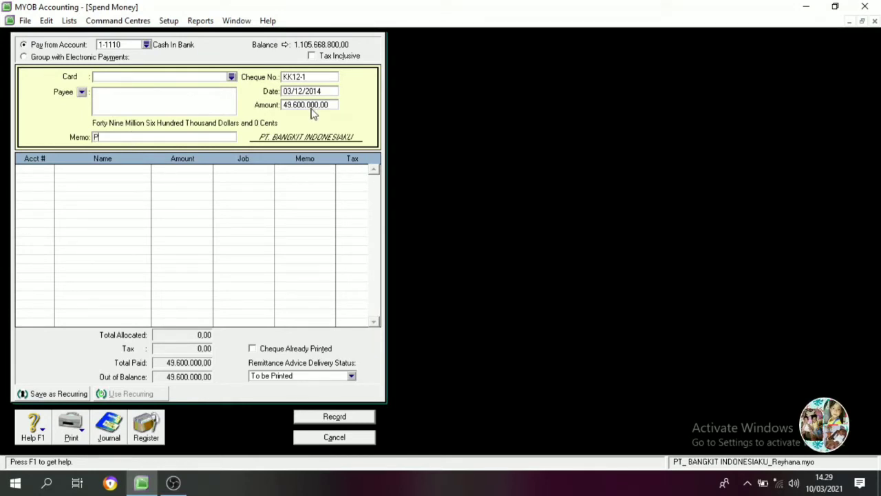
type("ajak Bulan November")
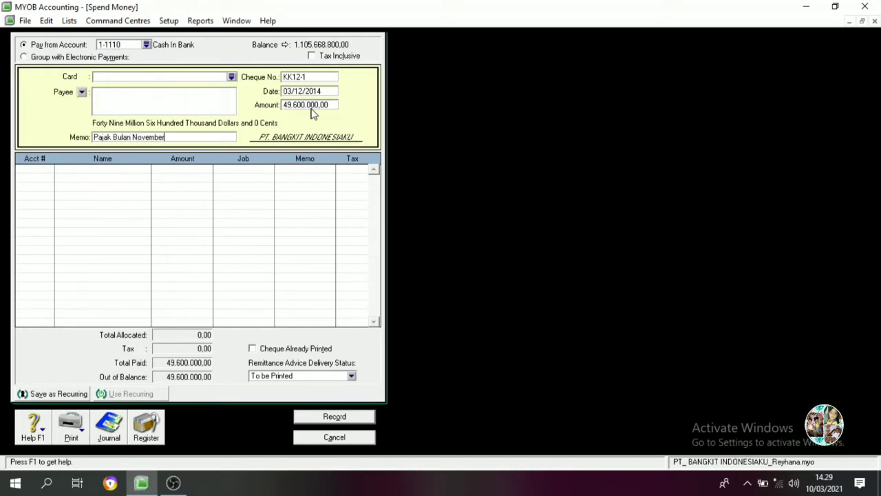
- Allocate 222.800.000 to the VAT-Out liability account on the first line
left_click(49, 177)
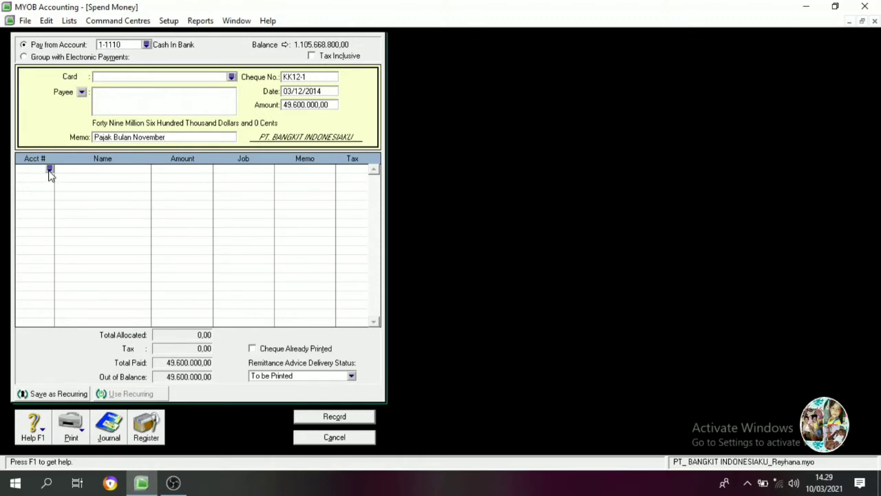
left_click(49, 171)
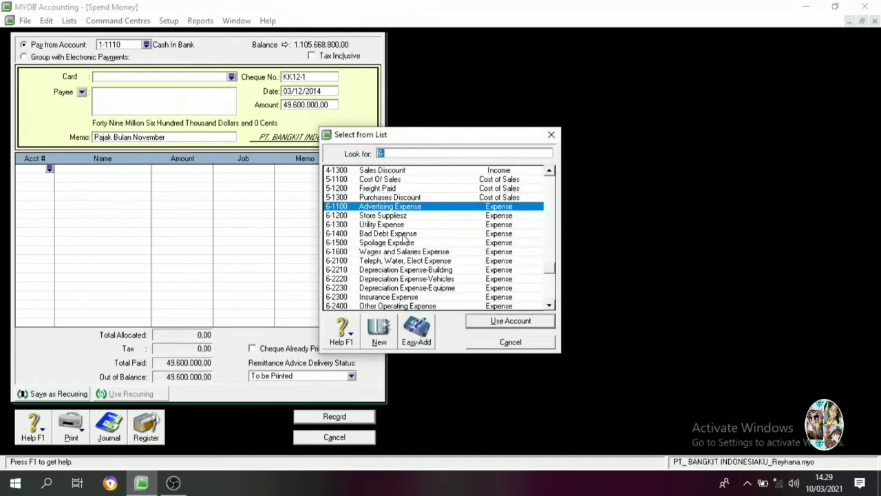
scroll(400, 237, "up", 5)
left_click(372, 198)
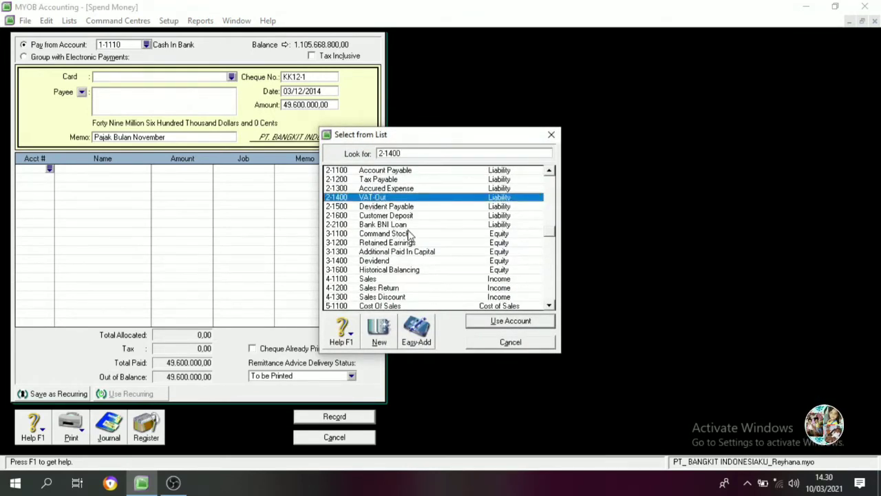
left_click(510, 321)
type("222")
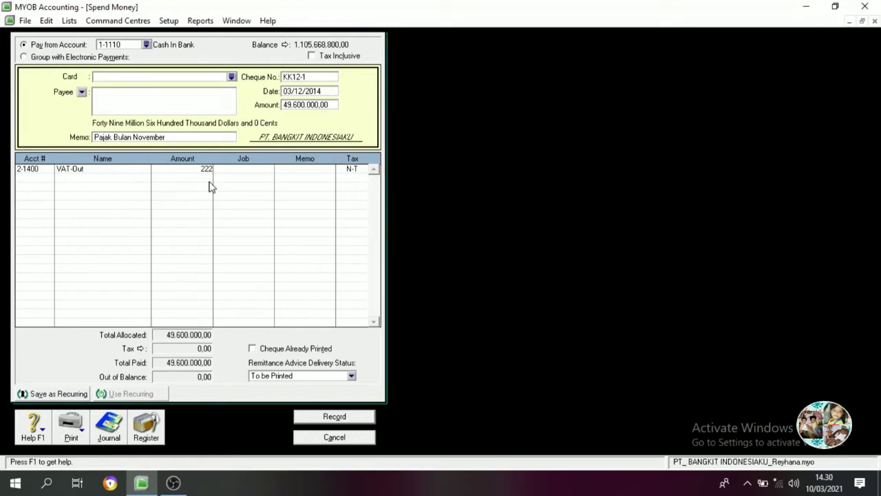
type(".800.000")
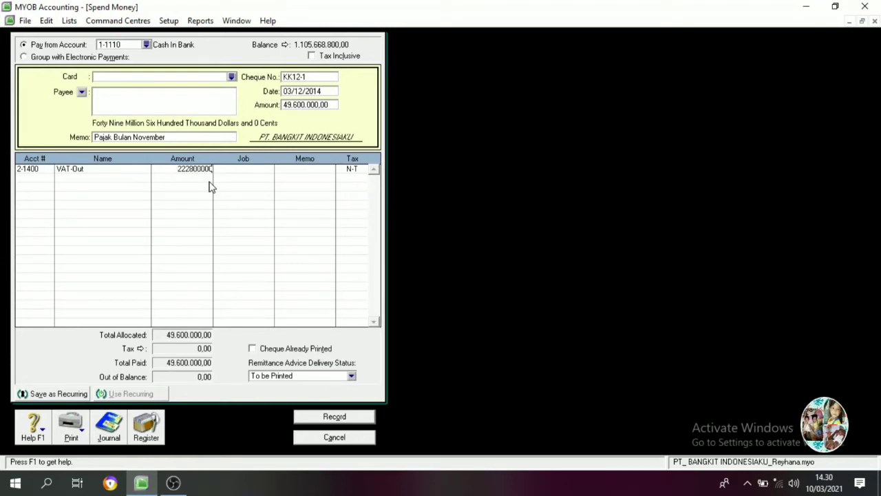
key("Return")
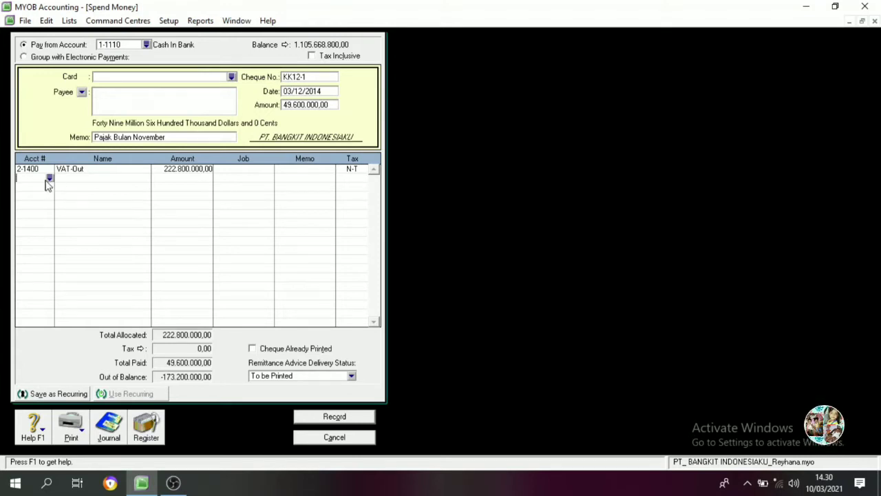
- Allocate -174.000.000 to the VAT-In asset account on the second line
left_click(49, 178)
scroll(431, 227, "up", 3)
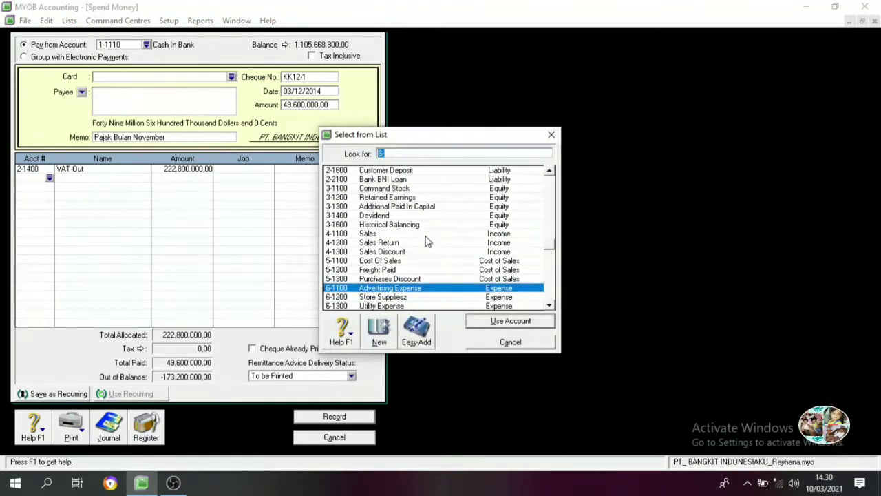
scroll(399, 248, "up", 2)
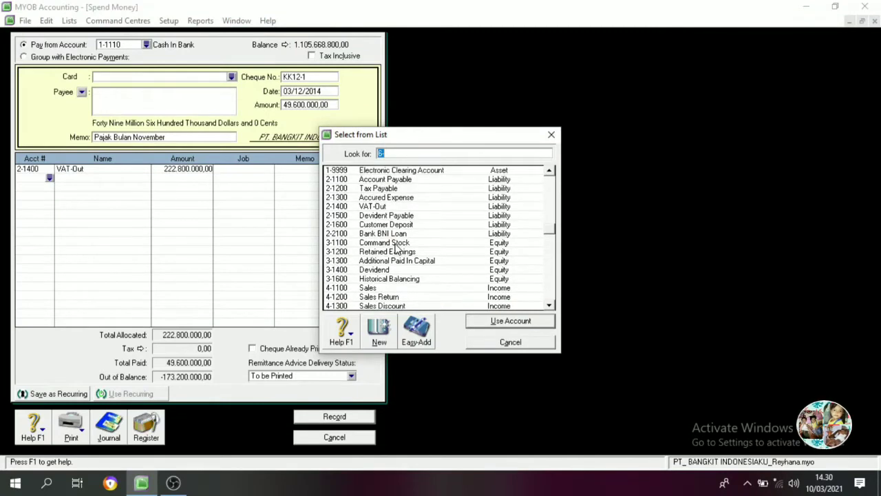
scroll(392, 216, "up", 3)
scroll(386, 210, "up", 2)
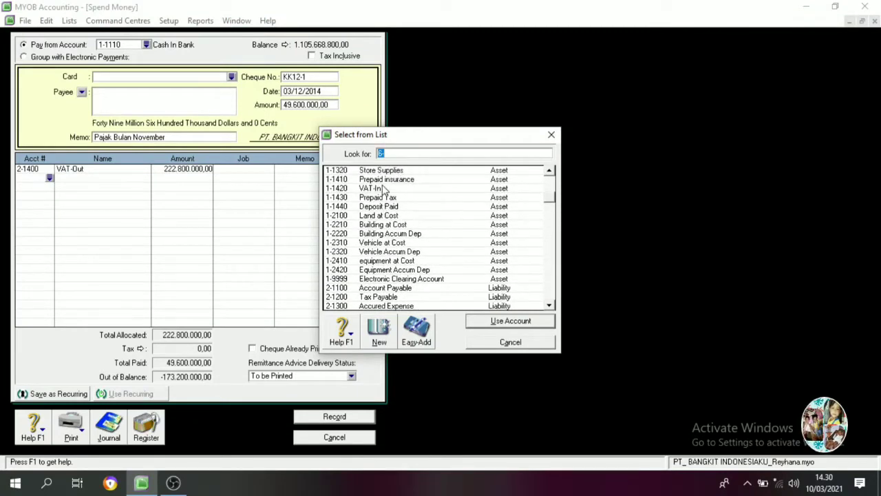
left_click(384, 188)
left_click(502, 321)
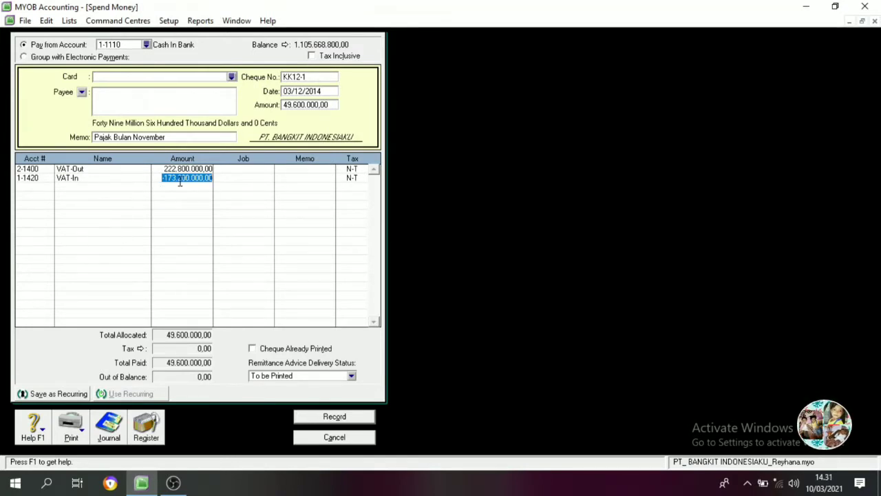
key("BackSpace")
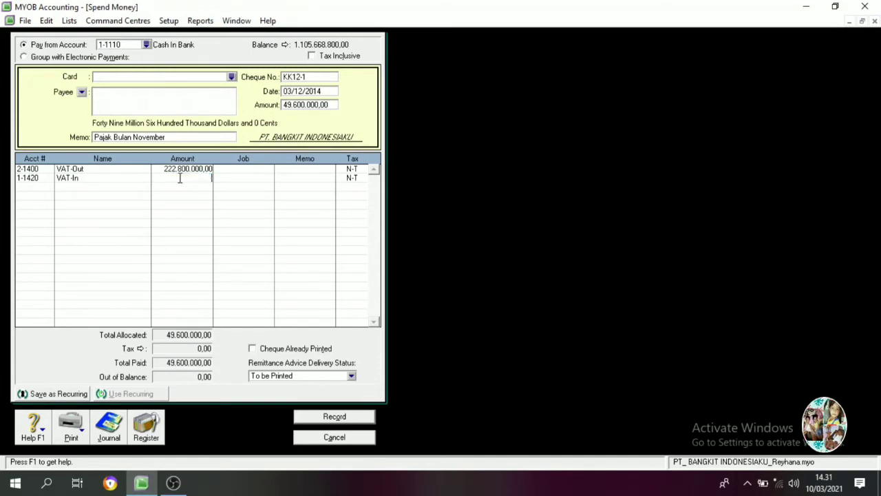
type("-17")
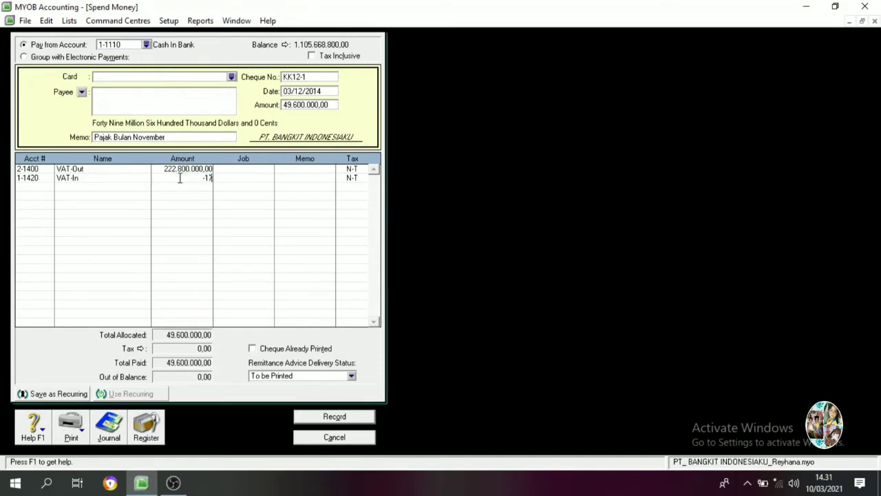
type("4")
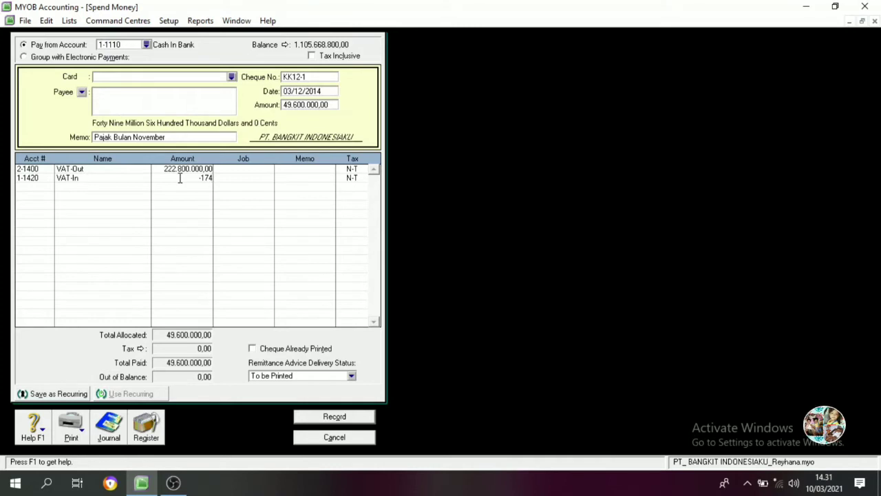
type(".000.000")
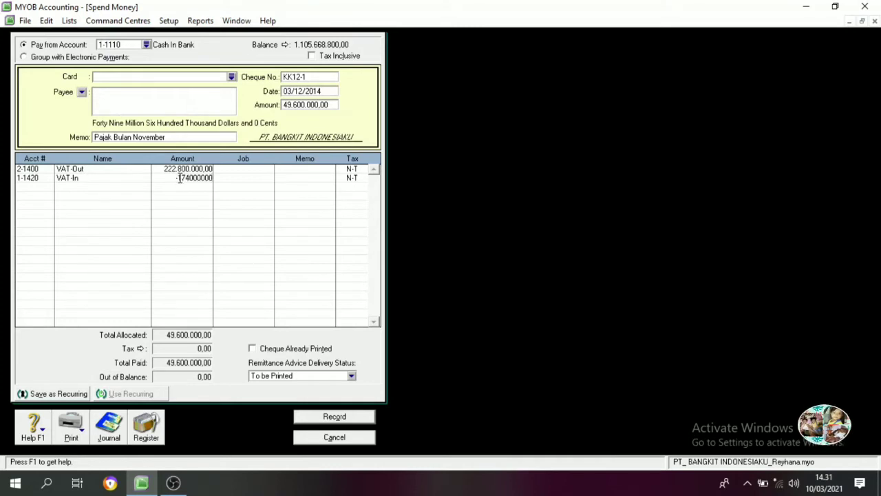
key("Return")
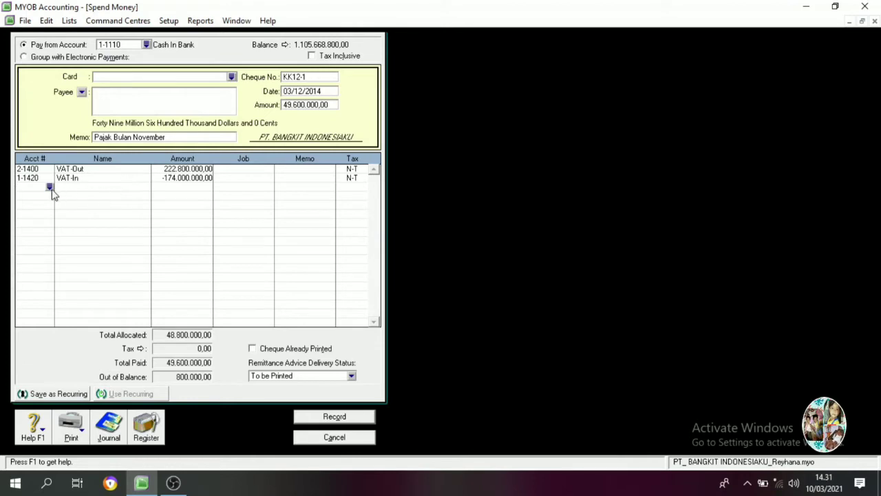
- Allocate the remaining amount to the Tax Payable liability account on the third line, then record the payment and leave Spend Money
type("6")
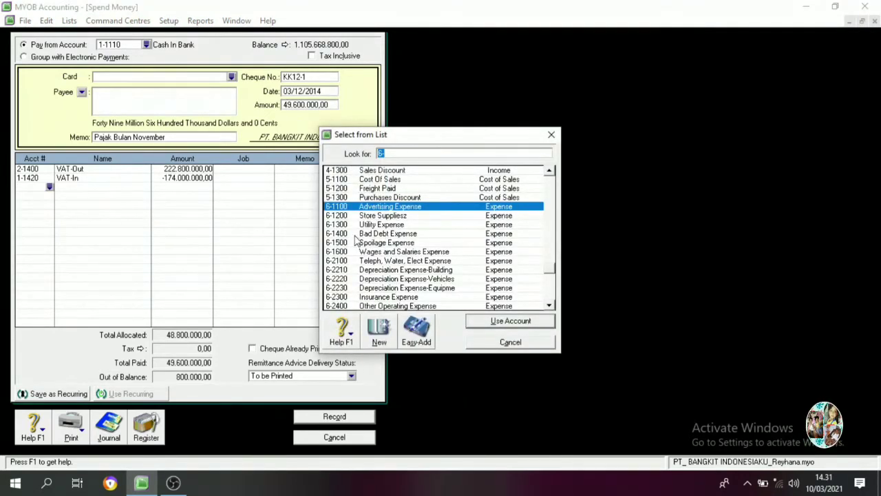
scroll(382, 269, "down", 1)
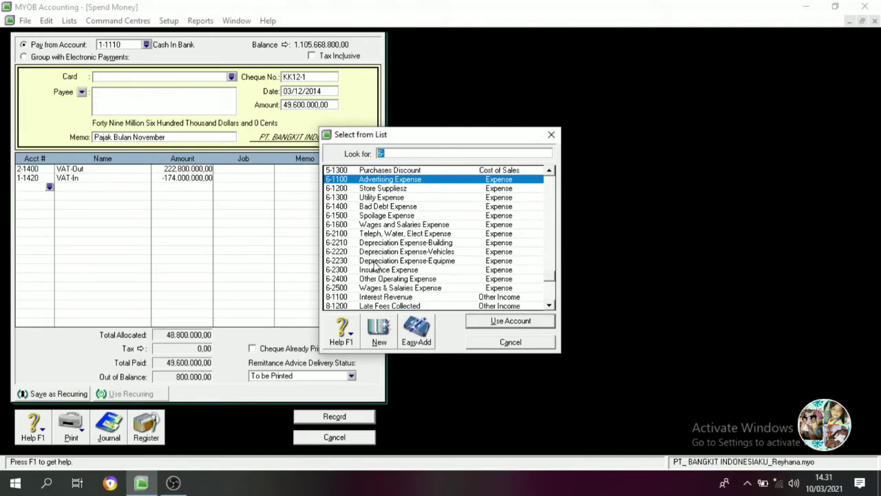
scroll(375, 266, "up", 6)
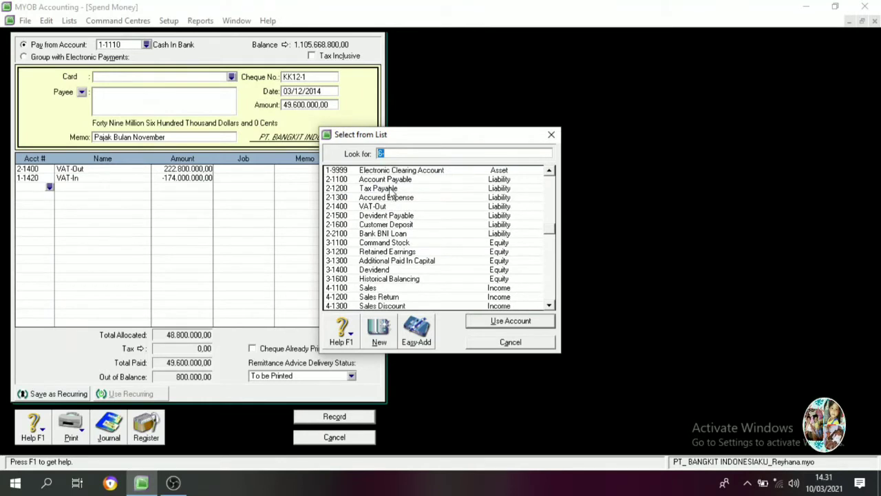
left_click(391, 190)
left_click(507, 320)
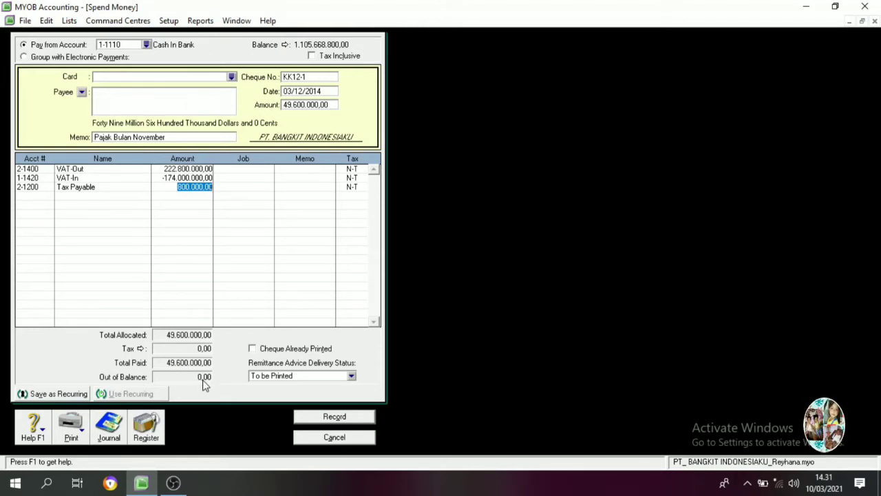
left_click(331, 420)
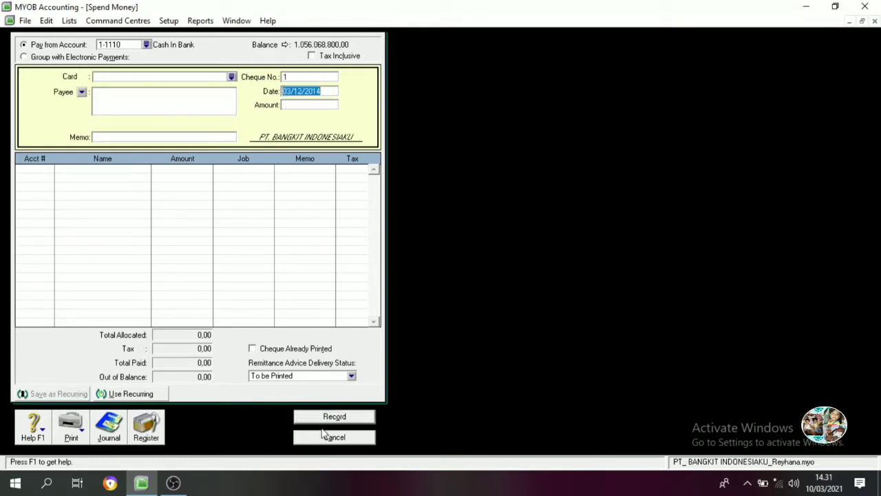
left_click(325, 435)
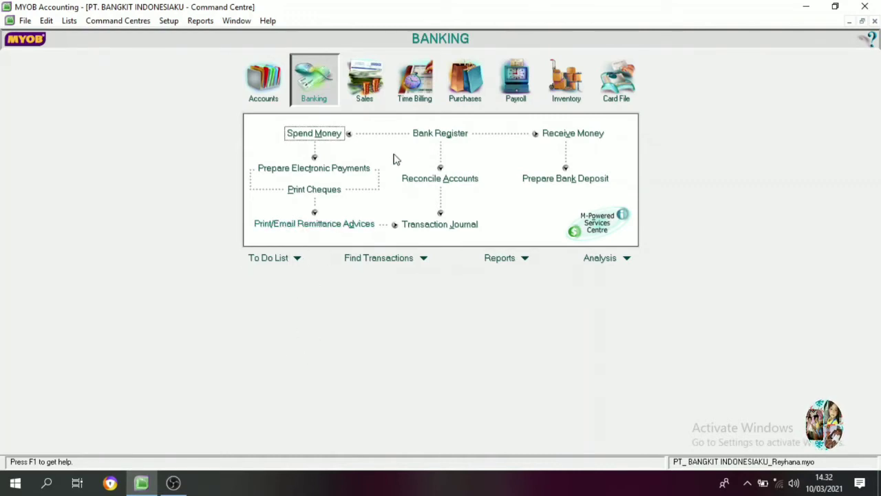
- Start a customer receipt in the Sales module's Receive Payments form and choose Mecines Top as the customer
left_click(365, 97)
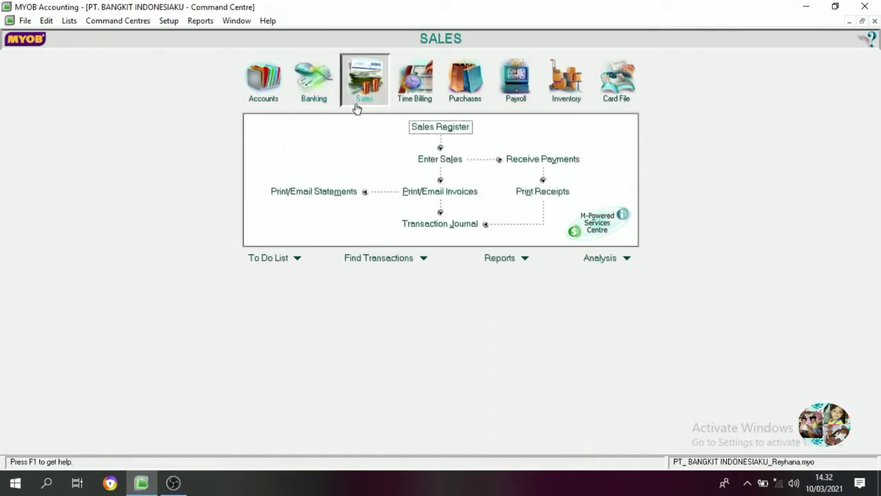
left_click(554, 162)
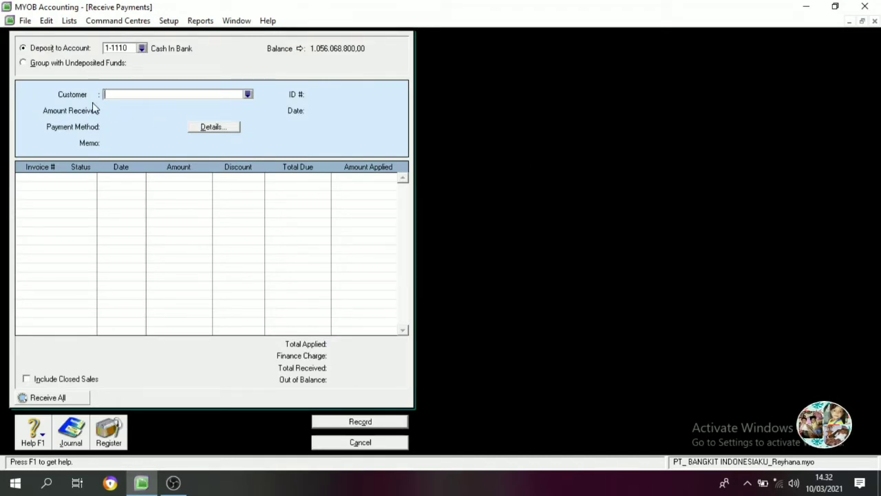
left_click(248, 94)
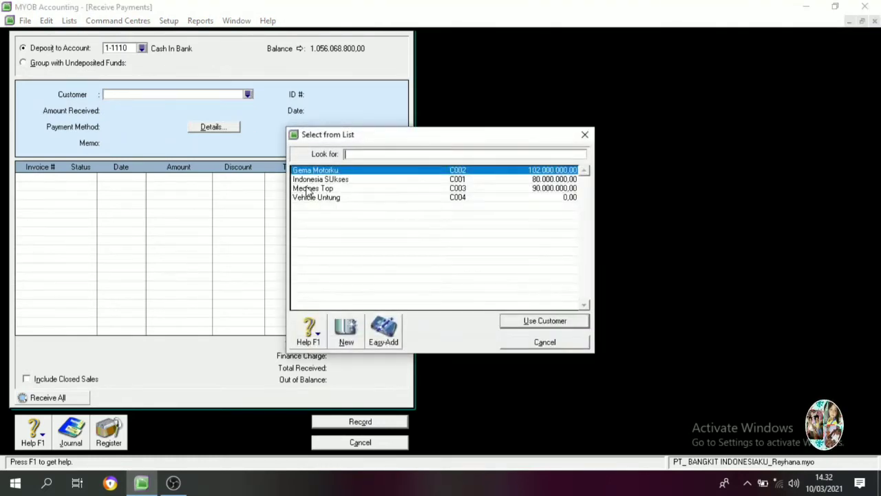
left_click(308, 188)
left_click(557, 323)
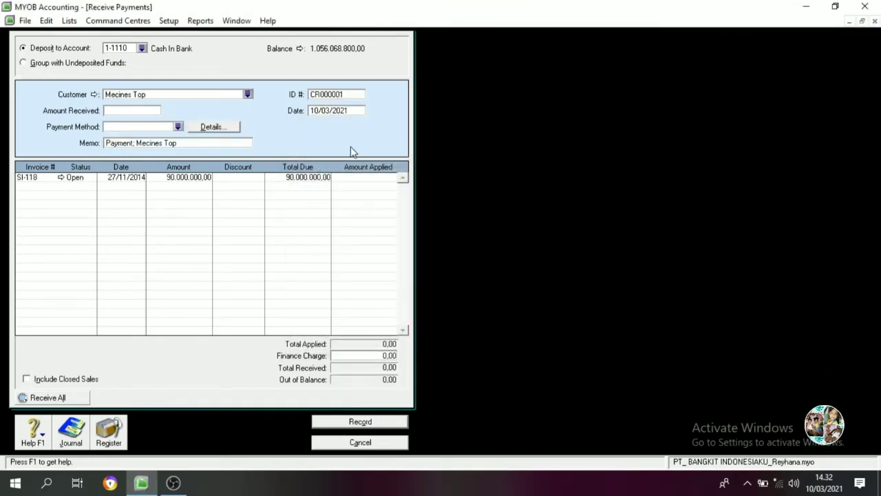
- Set the receipt's ID to KM12-1 and its date to 04/12/2014
left_click(345, 97)
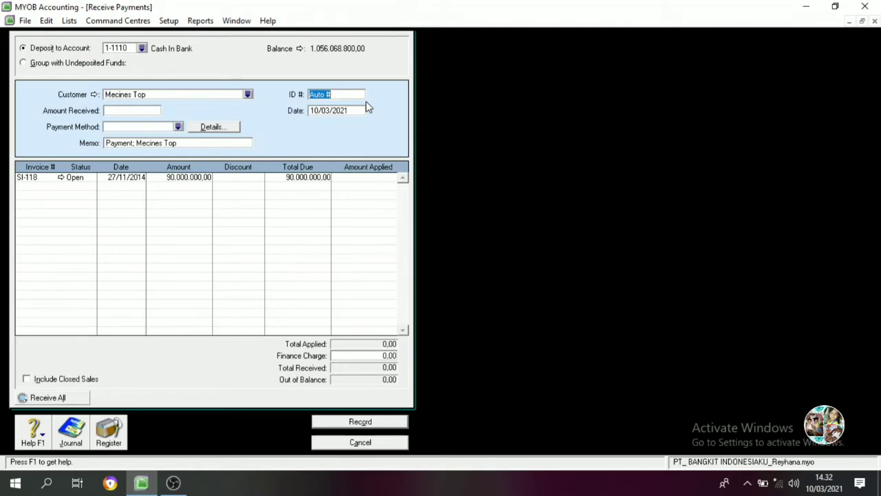
type("KM12-1")
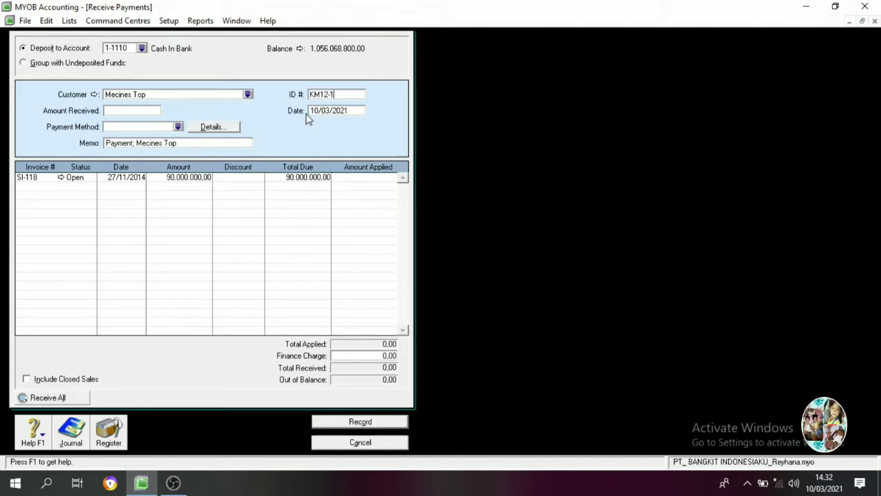
left_click(312, 114)
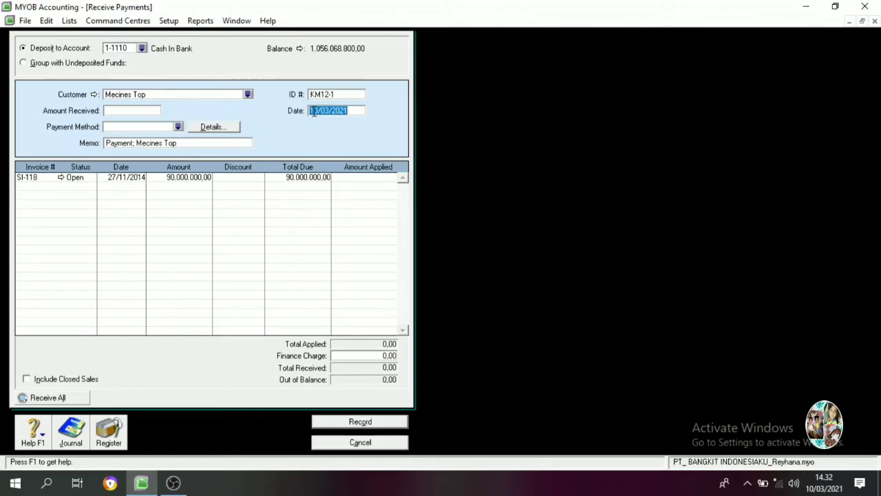
type("04/12/201")
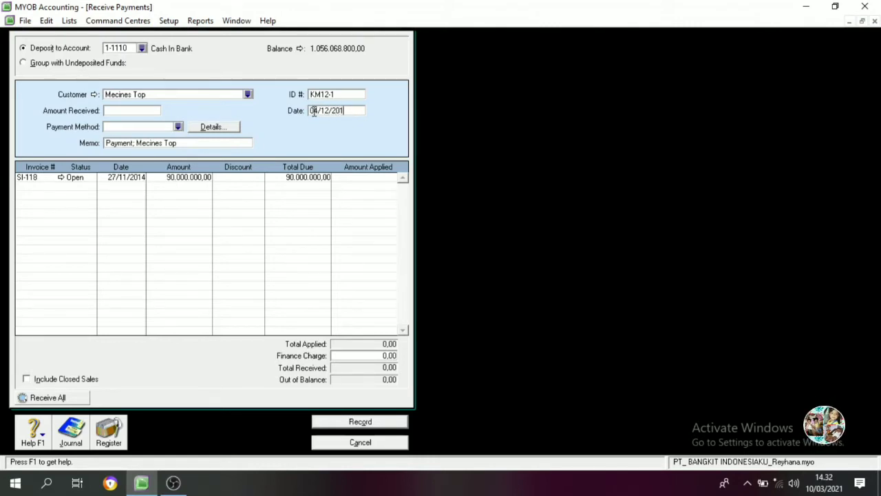
type("4")
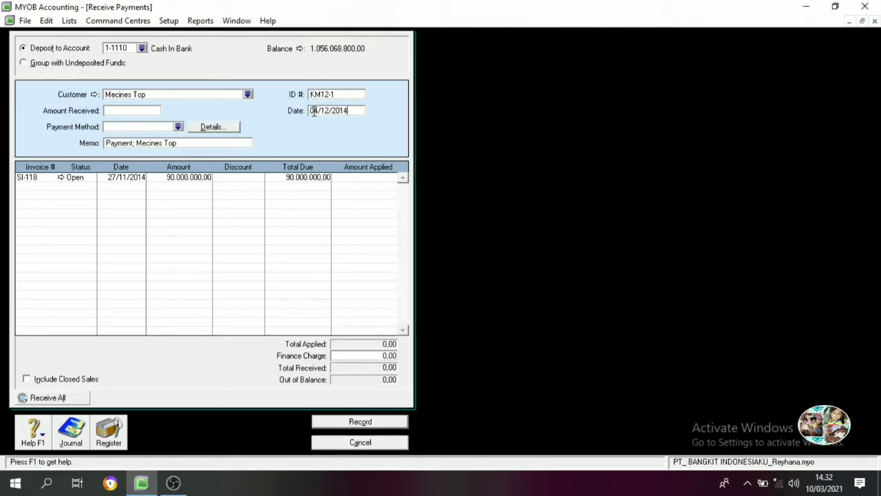
- Enter 88800000 as the amount received from Mecines Top
left_click(123, 112)
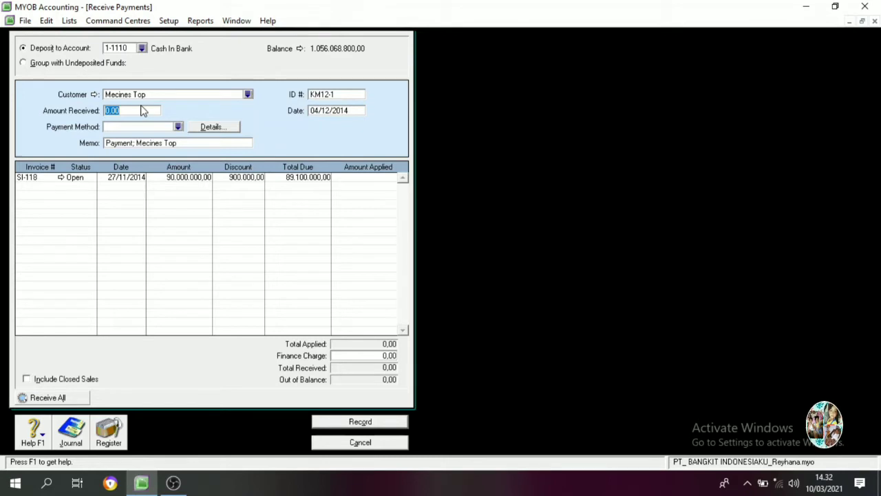
type("88")
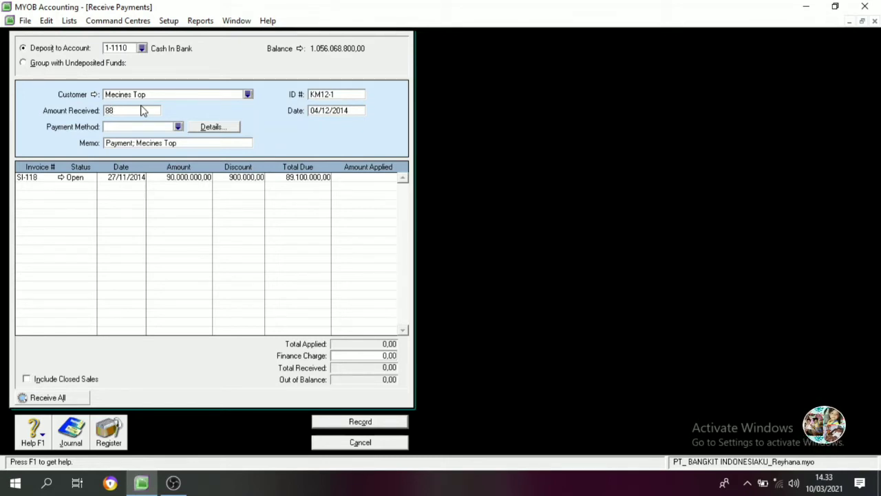
type("800000")
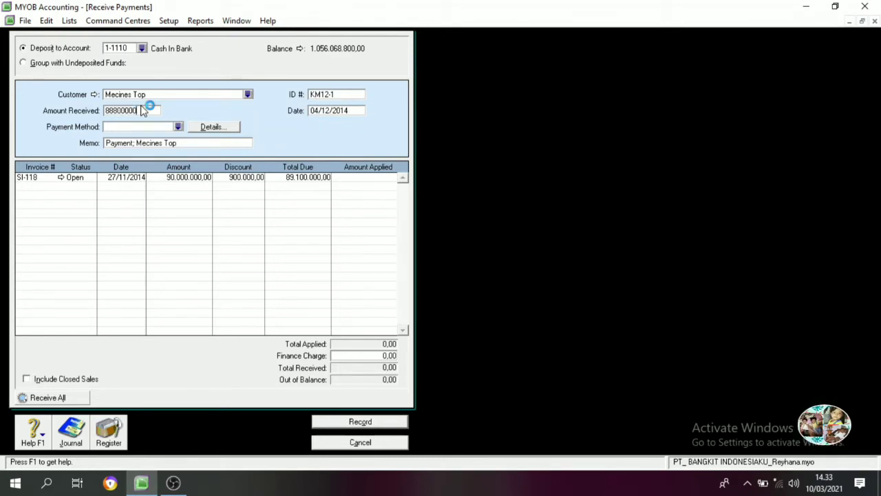
key("Tab")
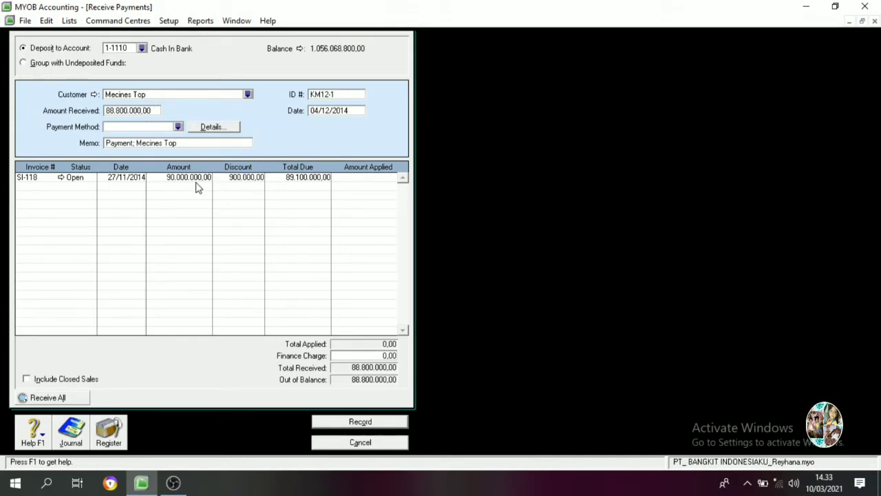
- Clear the discount on open invoice SI-118 and set its applied amount to 90000000
left_click(238, 181)
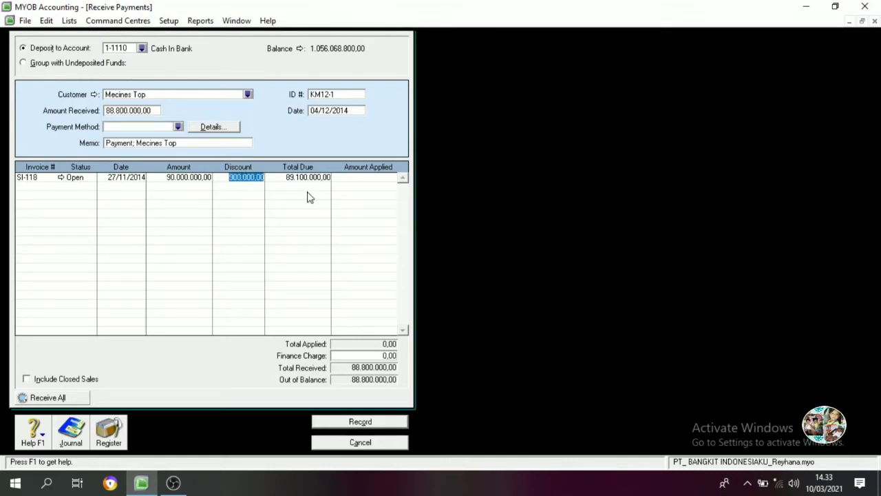
key("Delete")
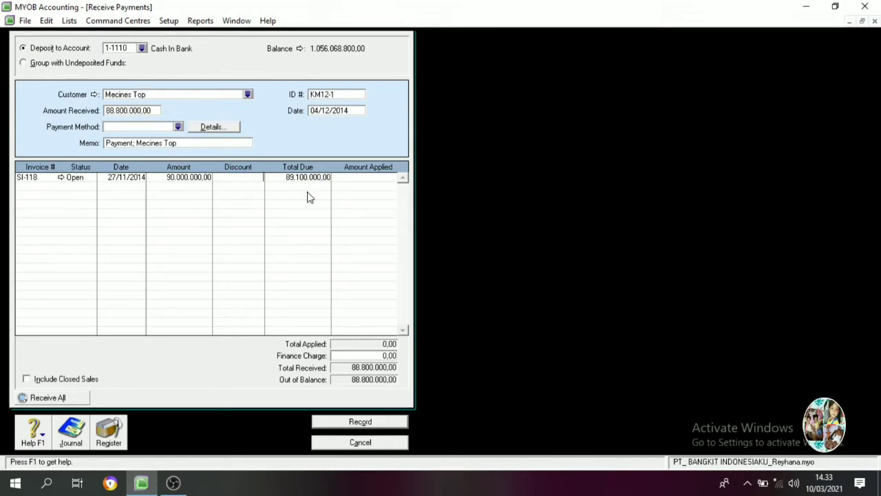
left_click(367, 179)
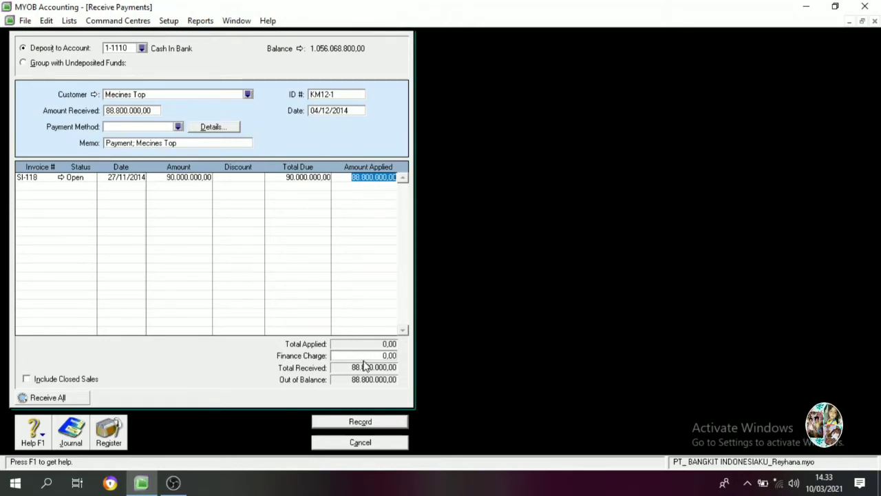
key("Tab")
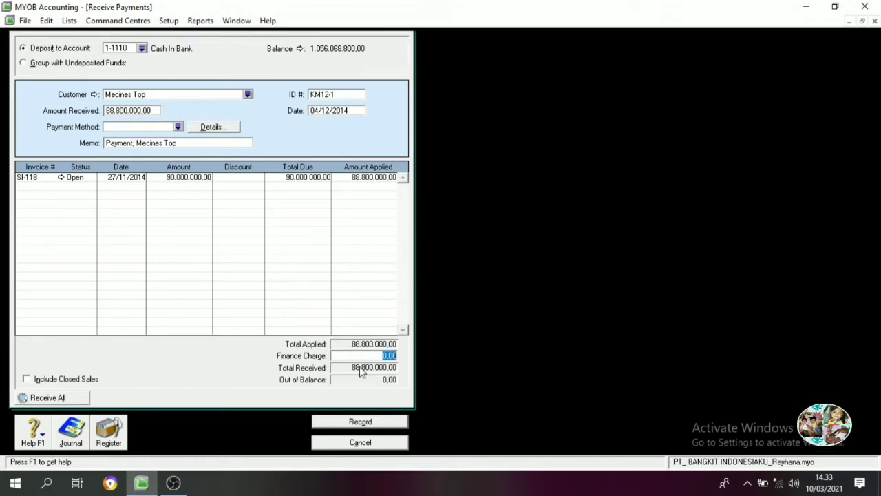
left_click(366, 178)
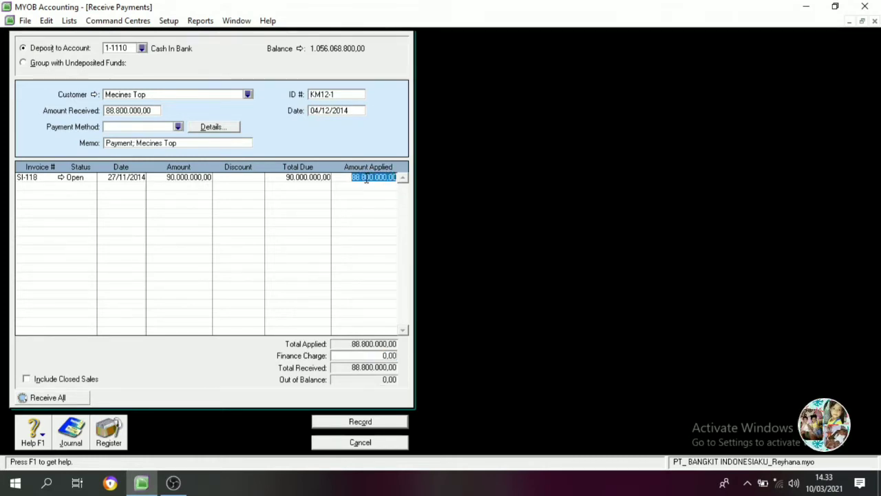
type("90")
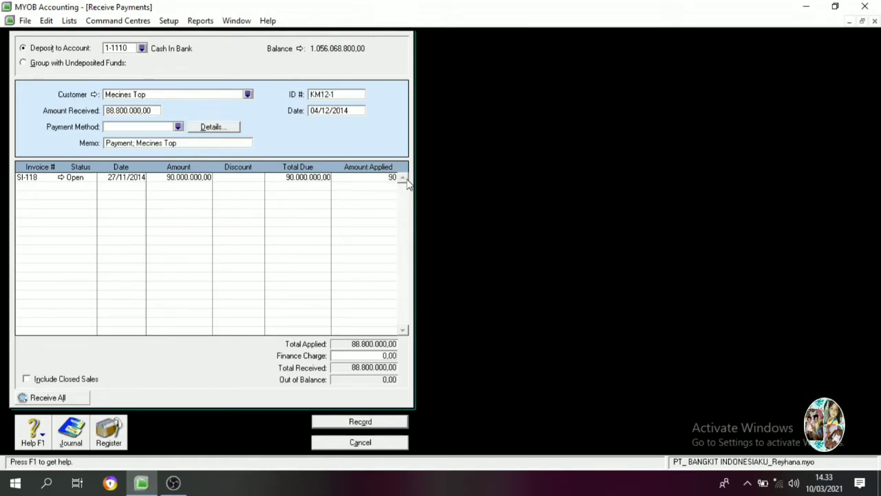
type("000000")
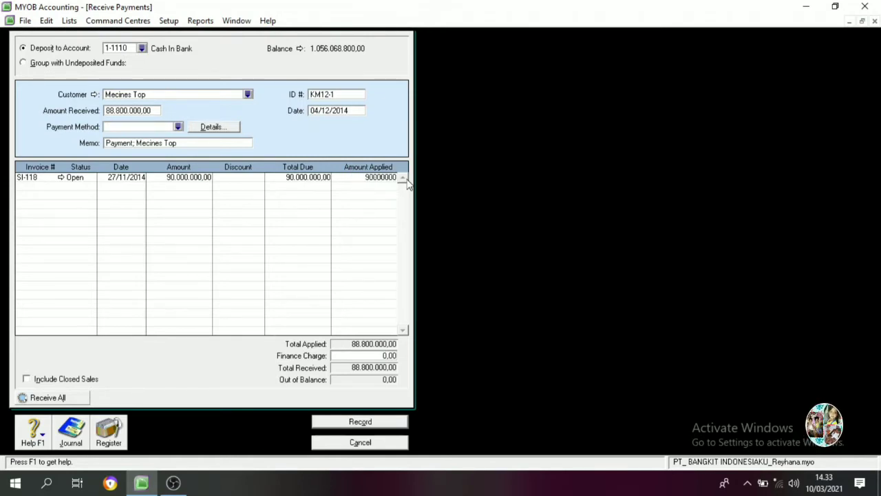
key("Tab")
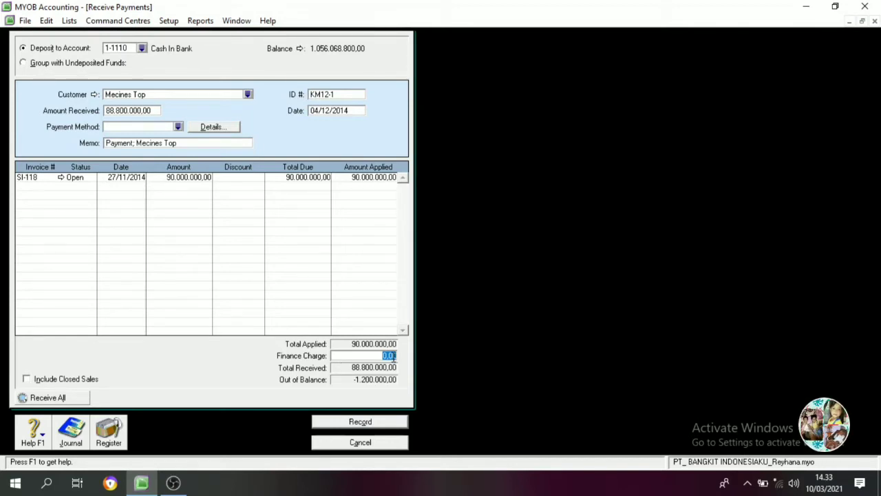
- Set the receipt's finance charge to -1200000 and review the transaction recap
key("BackSpace")
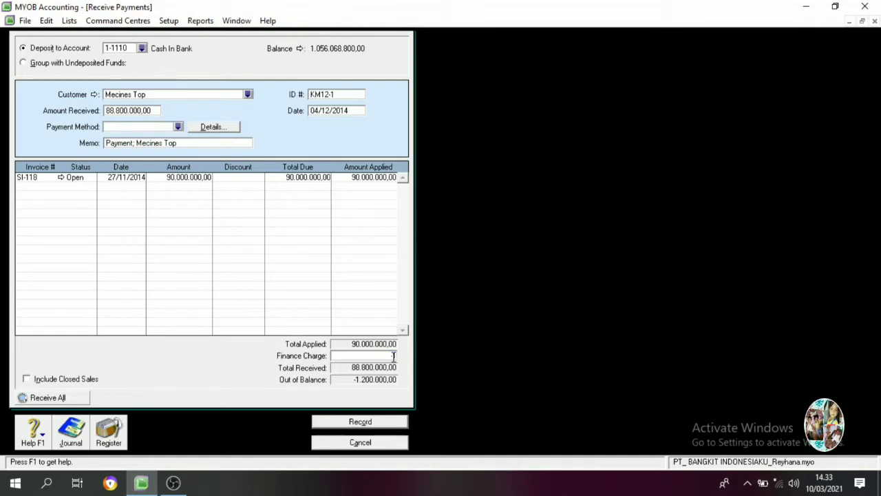
type("-1.200.000")
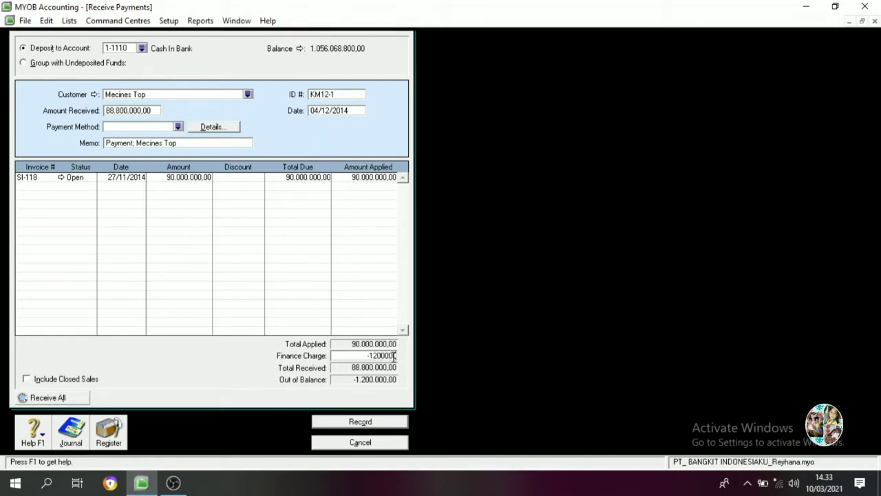
key("Tab")
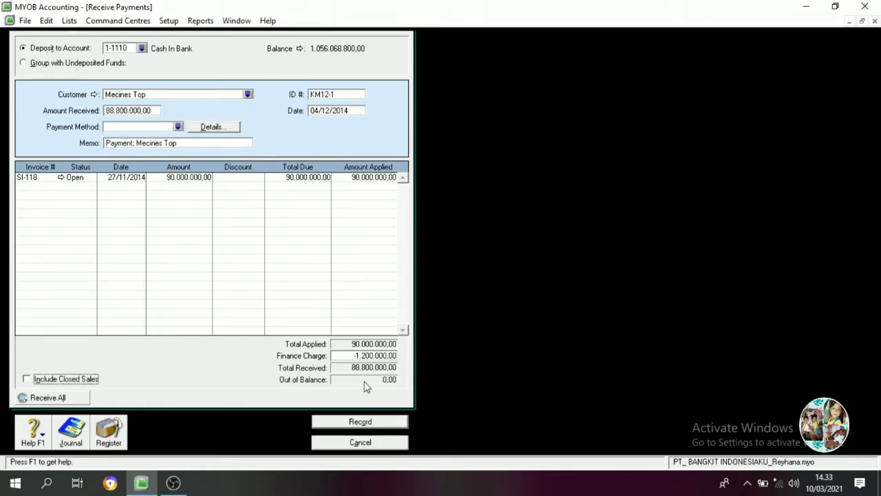
key("ctrl+r")
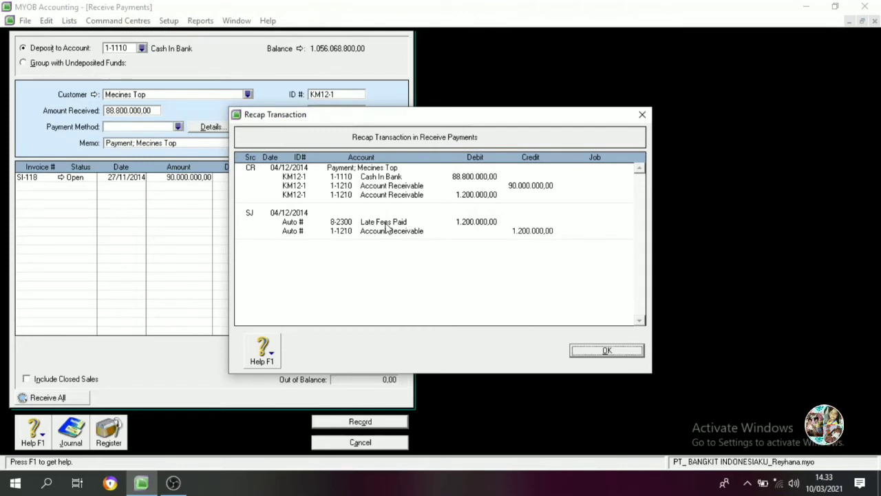
left_click(574, 349)
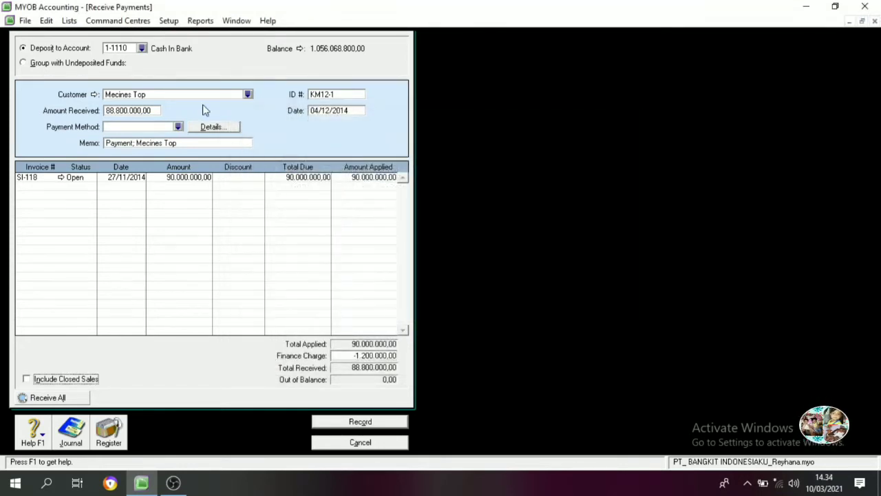
- Change the sales linked account for late charges to 4-1300 Sales Discount, then recap the receipt again
left_click(70, 25)
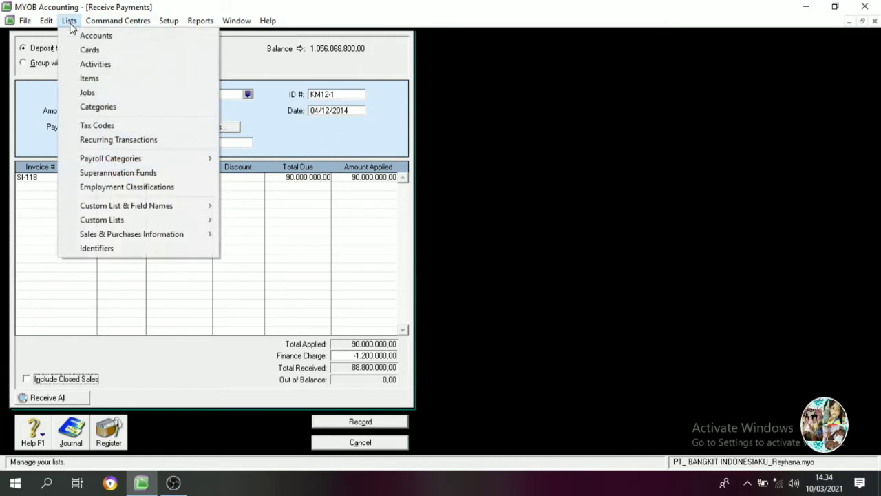
mouse_move(167, 23)
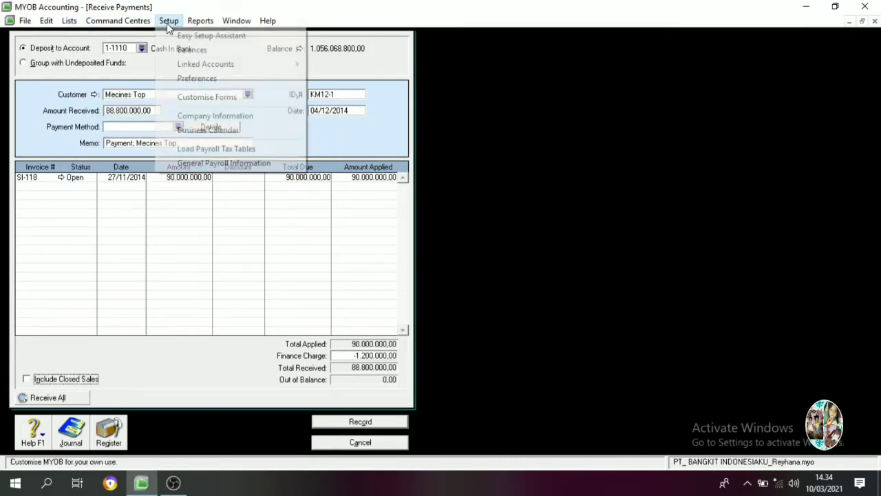
mouse_move(221, 69)
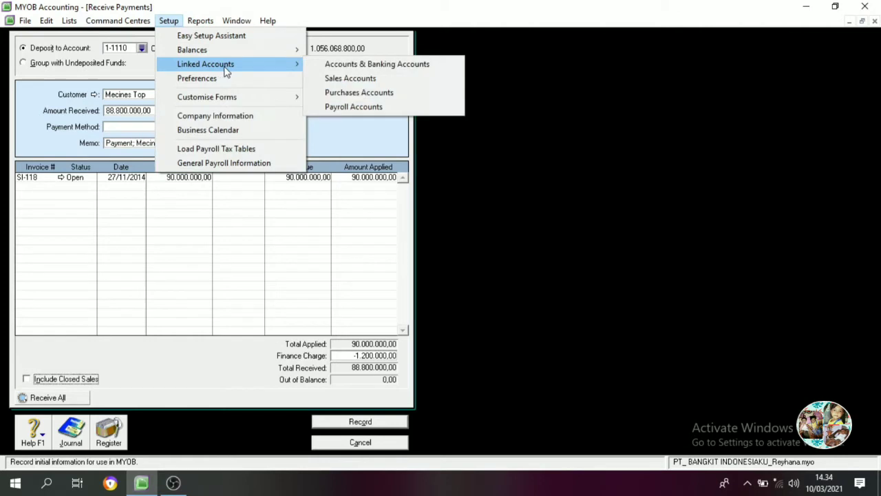
left_click(345, 79)
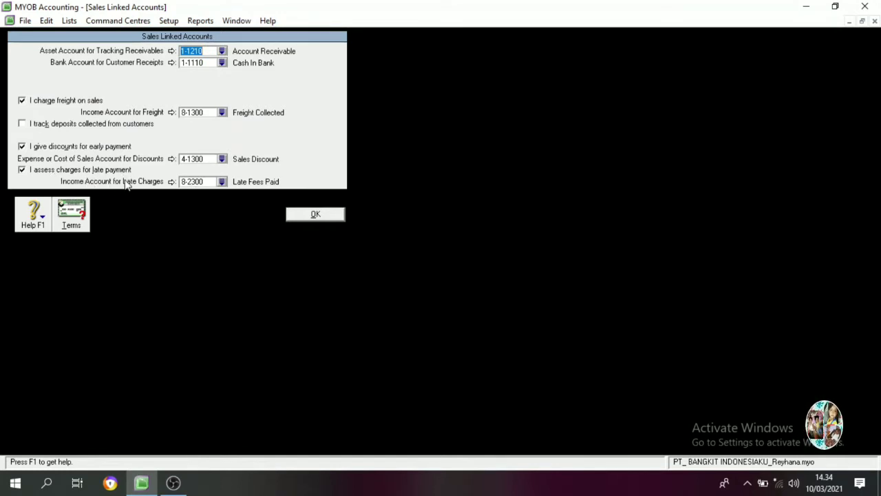
left_click(222, 182)
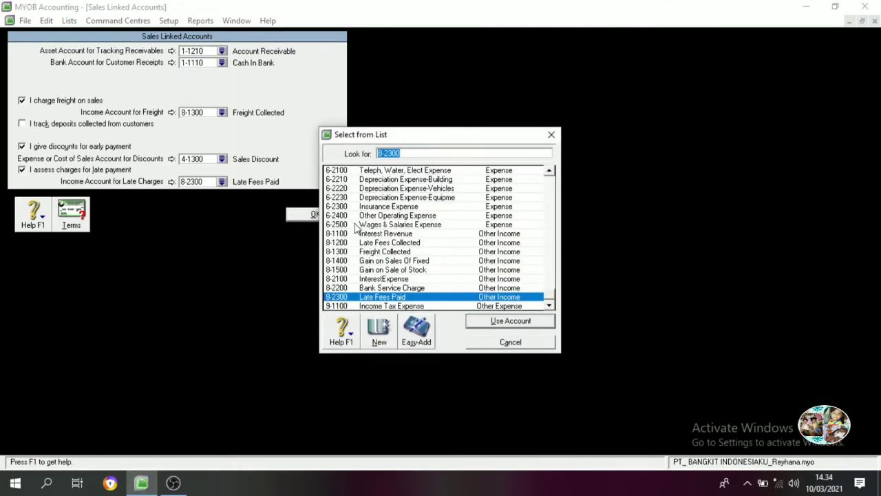
scroll(357, 238, "up", 3)
scroll(357, 239, "up", 3)
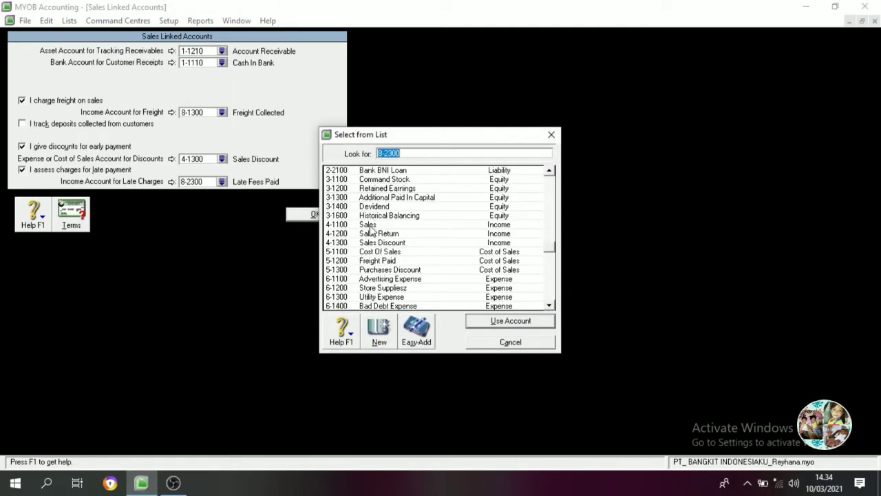
left_click(383, 243)
left_click(482, 321)
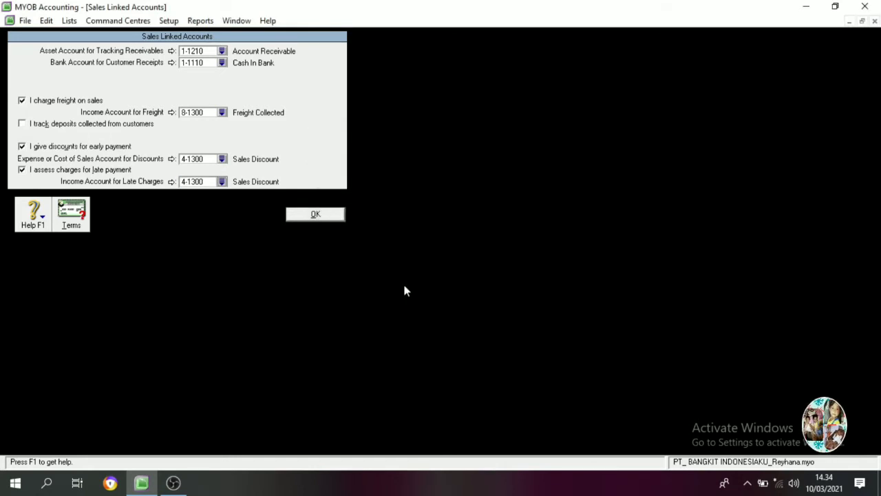
left_click(313, 214)
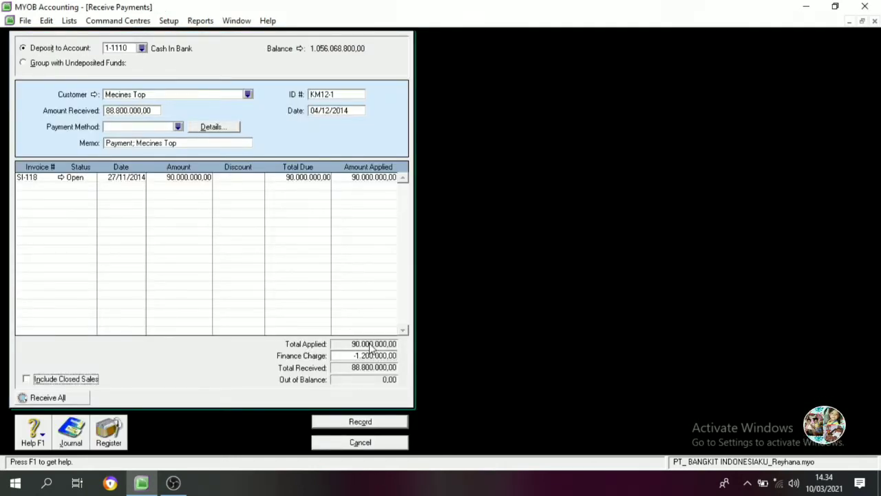
key("ctrl+r")
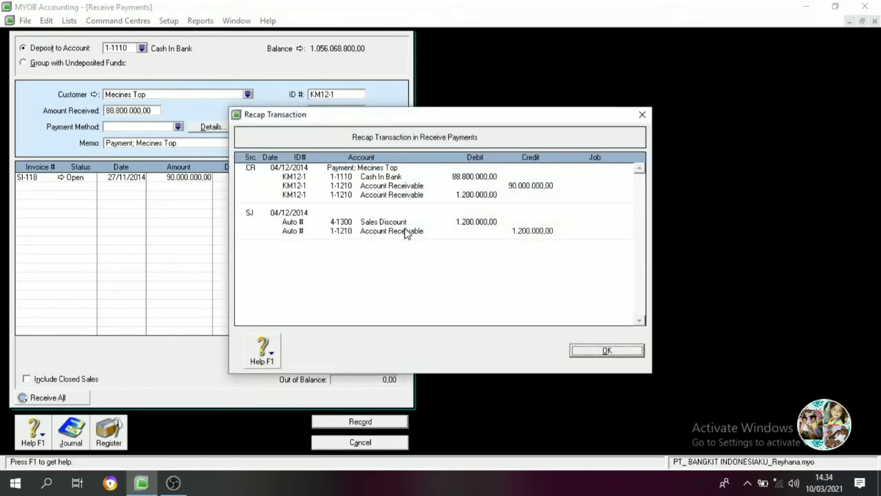
- Close the recap, record the Mecines Top receipt, and leave the customer payment form
left_click(602, 352)
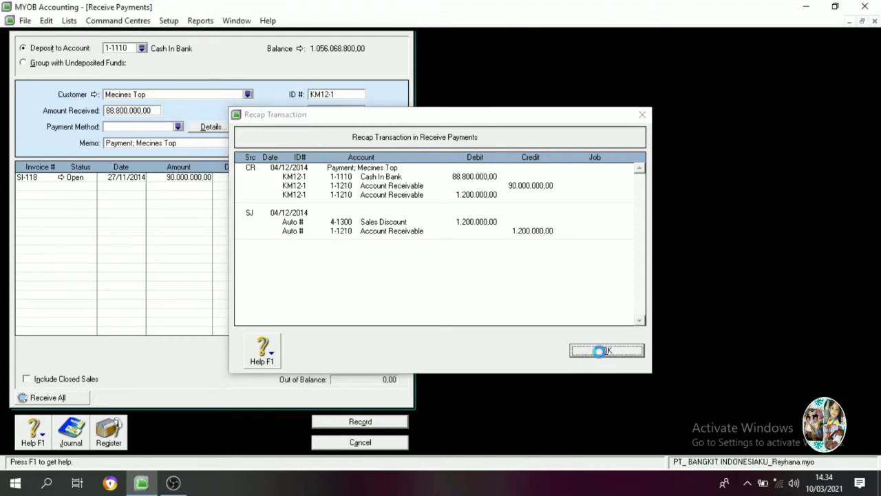
left_click(361, 424)
left_click(365, 445)
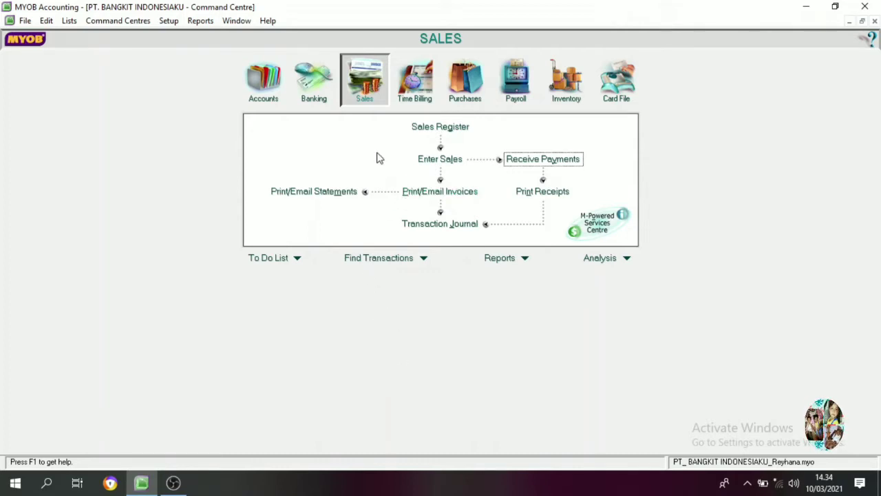
- Start a Receive Money entry without tax-inclusive amounts, with ID KM12-2 and date 04/12/2014
left_click(317, 100)
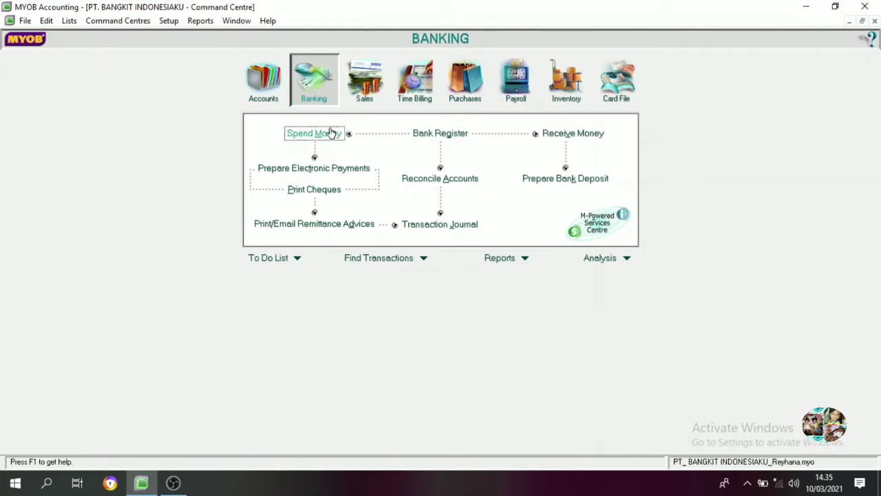
left_click(551, 135)
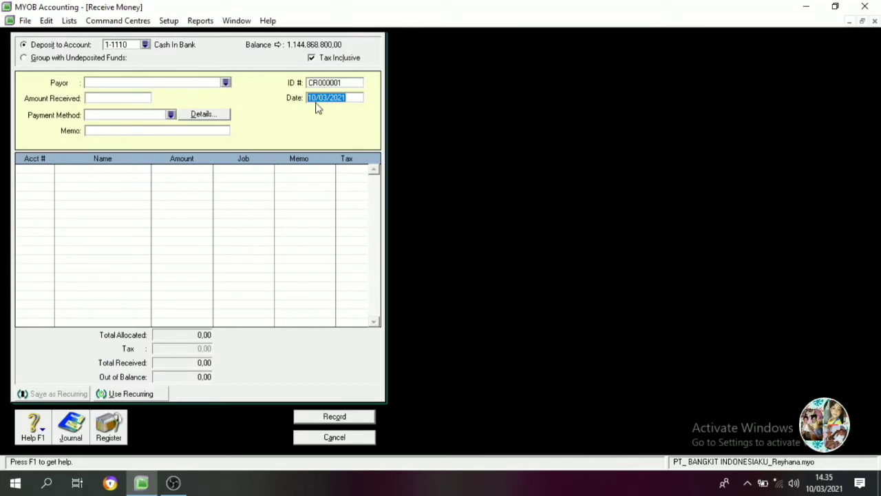
left_click(312, 58)
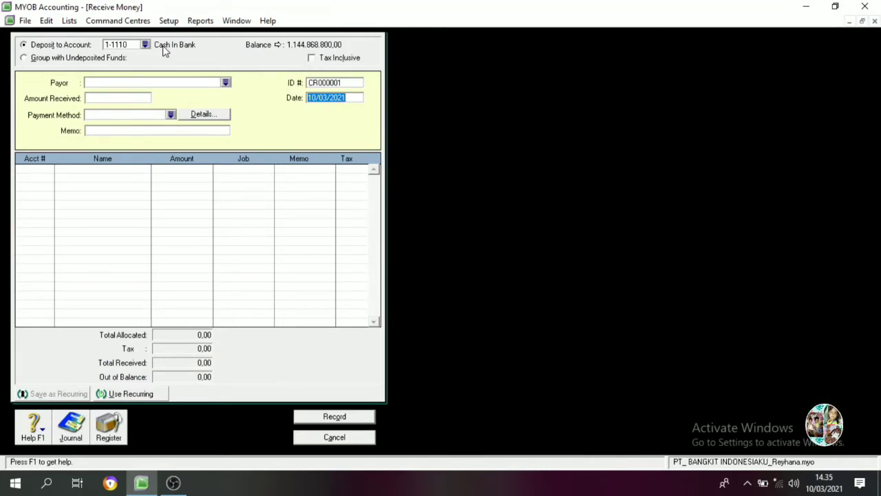
left_click(325, 83)
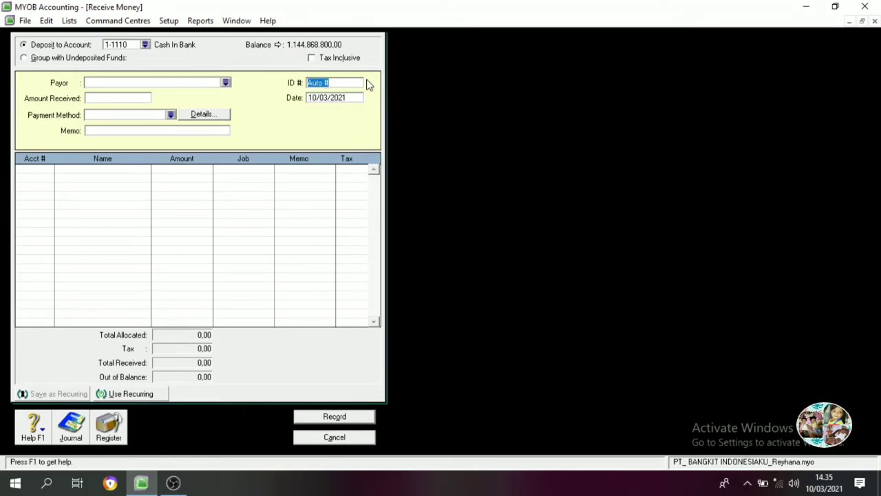
type("KM12-2")
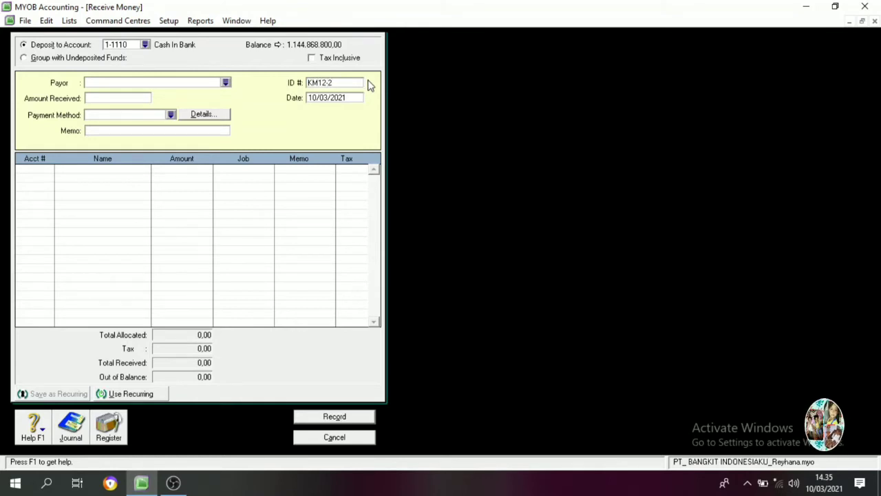
left_click(316, 101)
type("04/12/201")
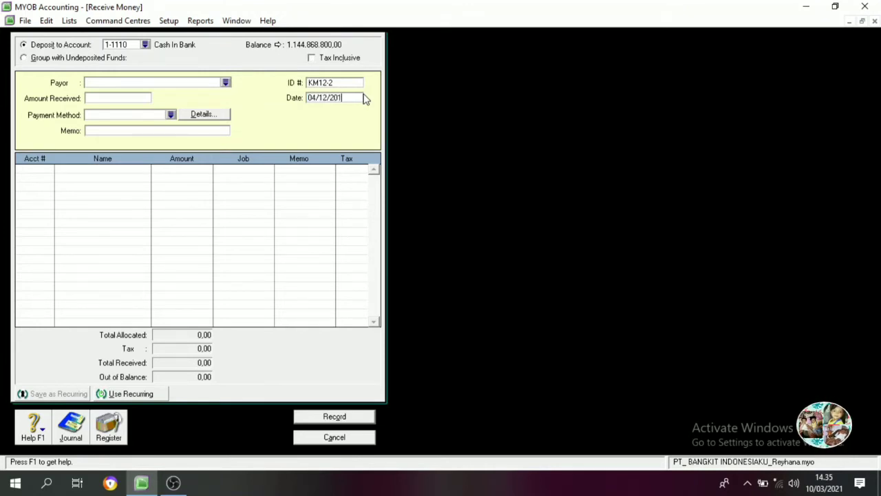
- Enter 40000000 as the amount received, with the memo "Penerimaan uang muka"
left_click(106, 98)
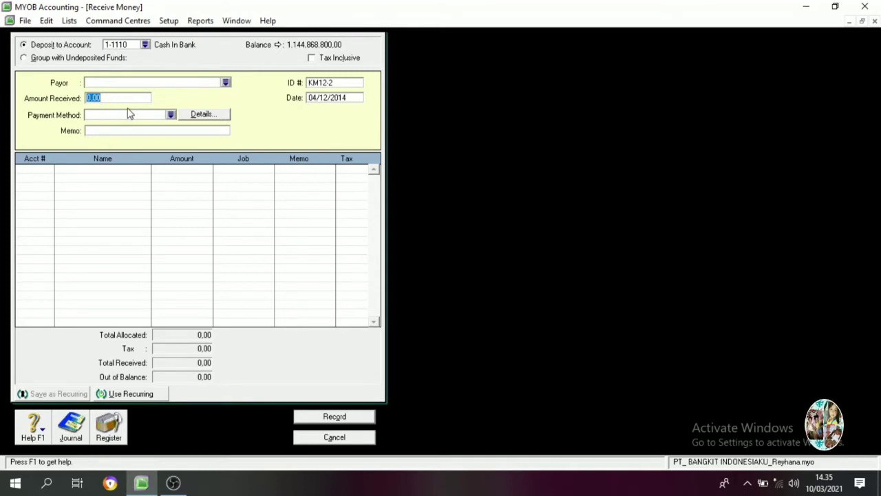
type("4000")
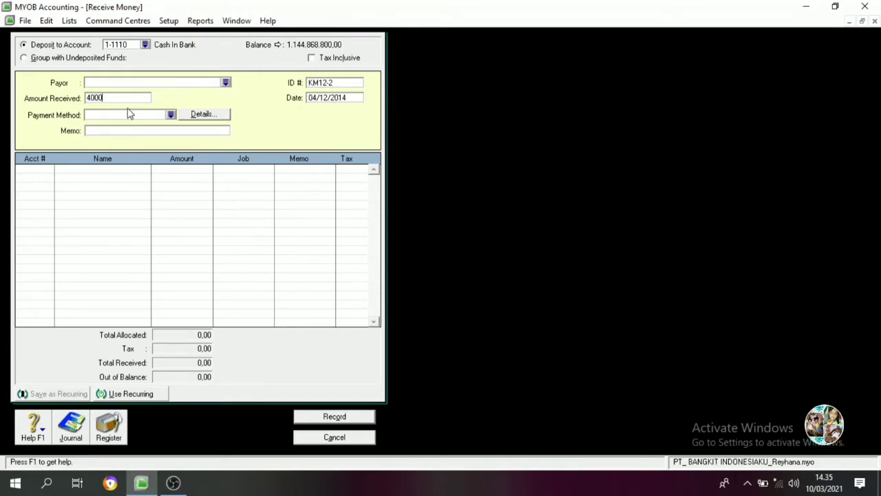
type("0000")
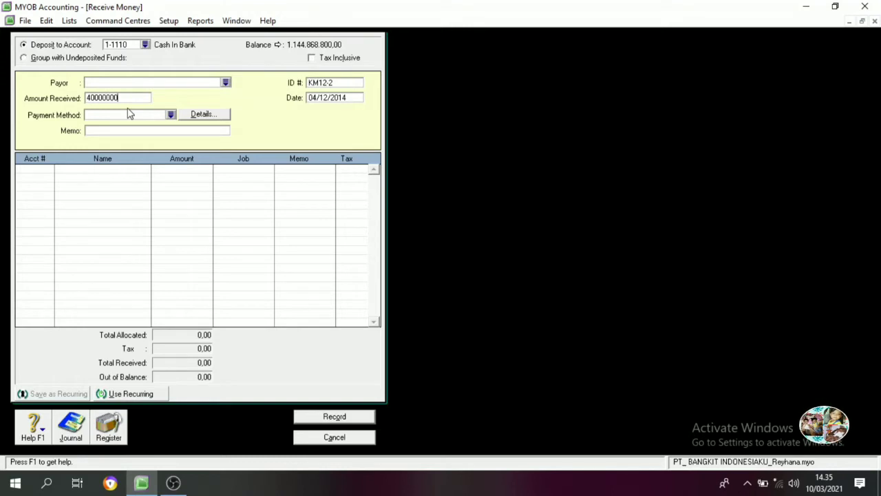
left_click(113, 131)
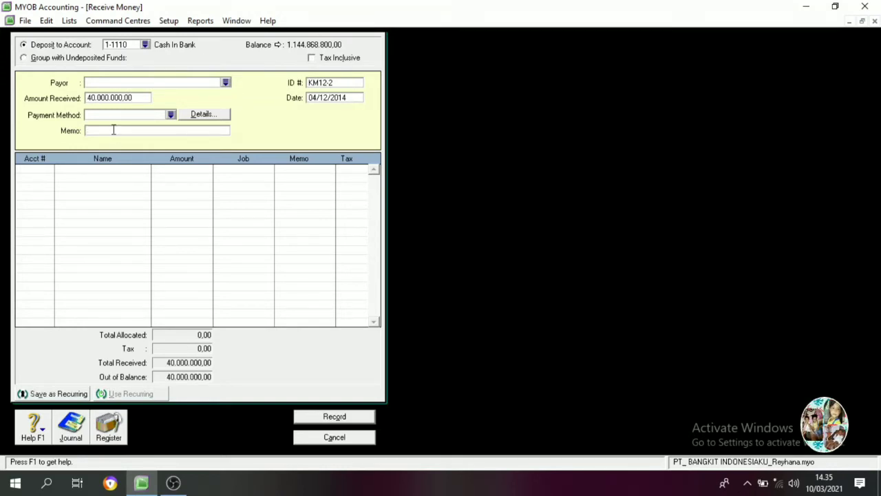
type("Pener")
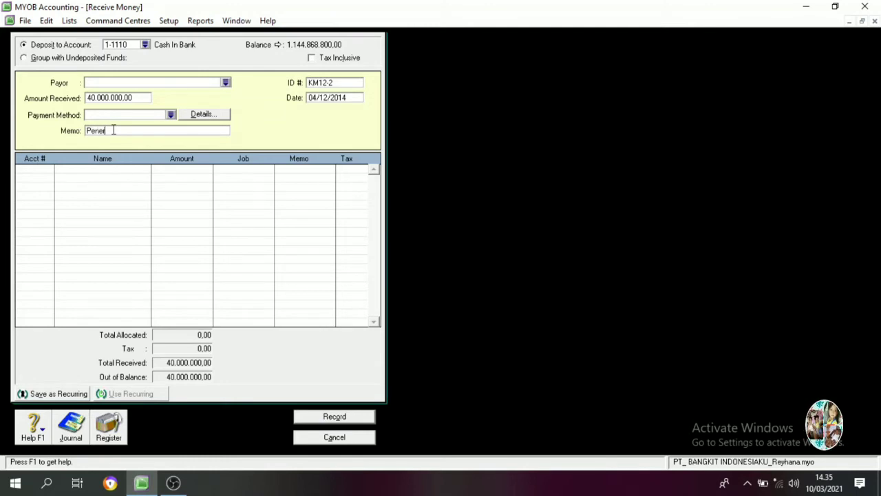
type("imaan uang mu")
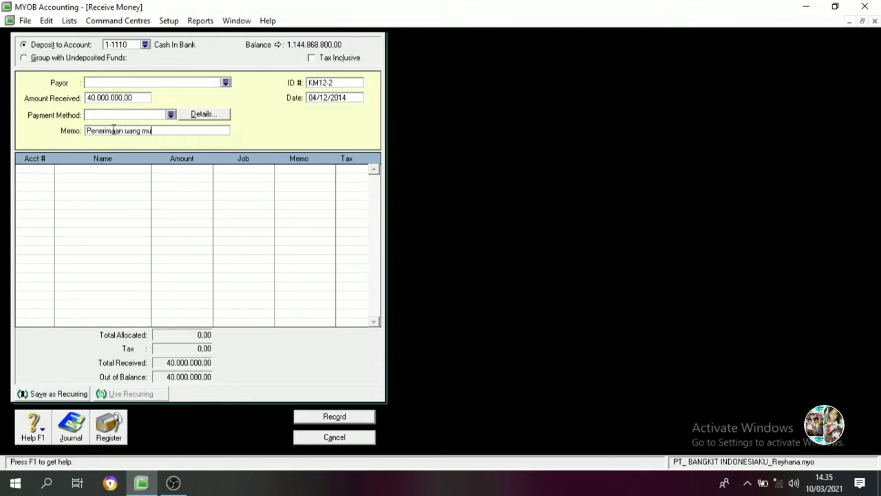
type("ka")
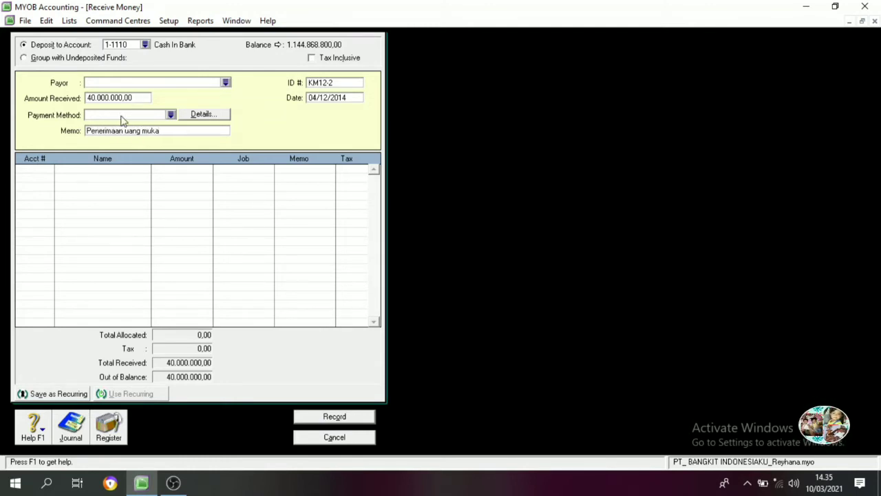
- Allocate the full amount received to account 2-1600 Customer Deposit, then record the entry and close the form
left_click(42, 172)
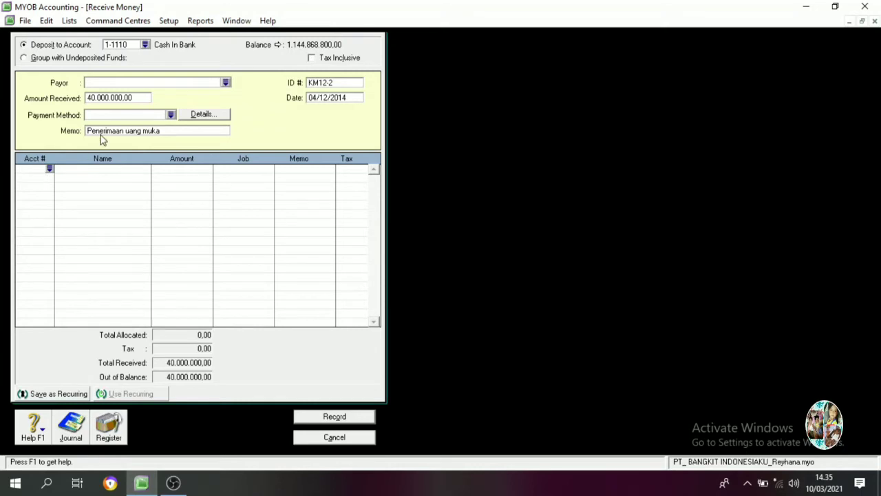
left_click(49, 170)
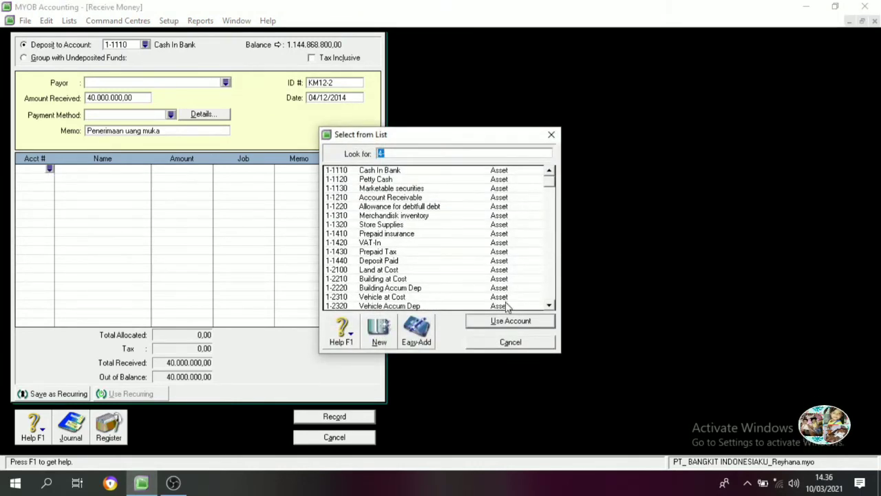
left_click(549, 306)
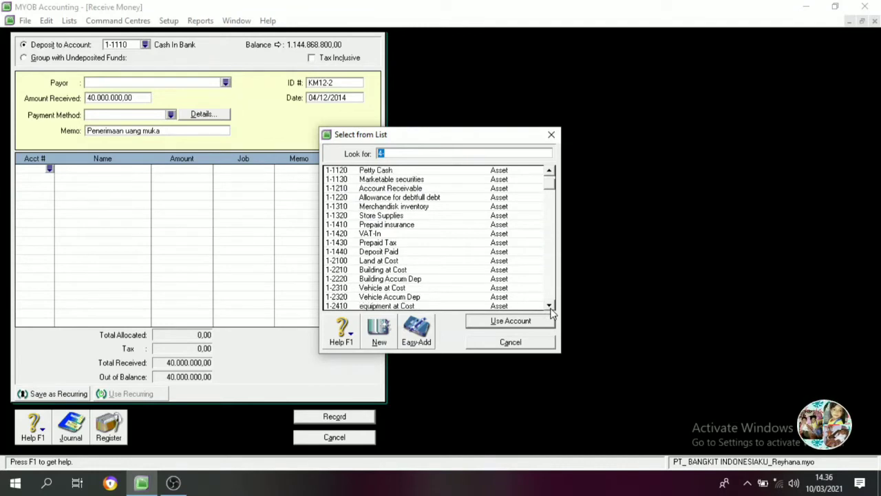
left_click(548, 306)
double_click(549, 306)
double_click(549, 306)
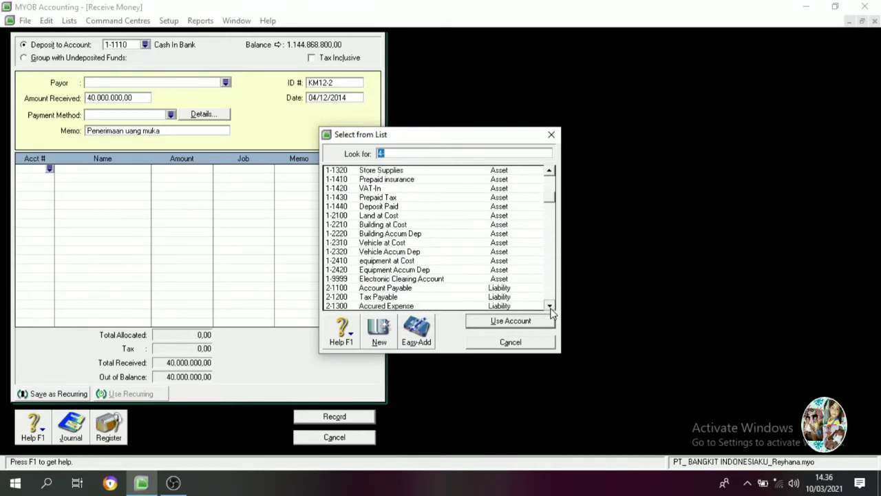
double_click(549, 305)
triple_click(549, 306)
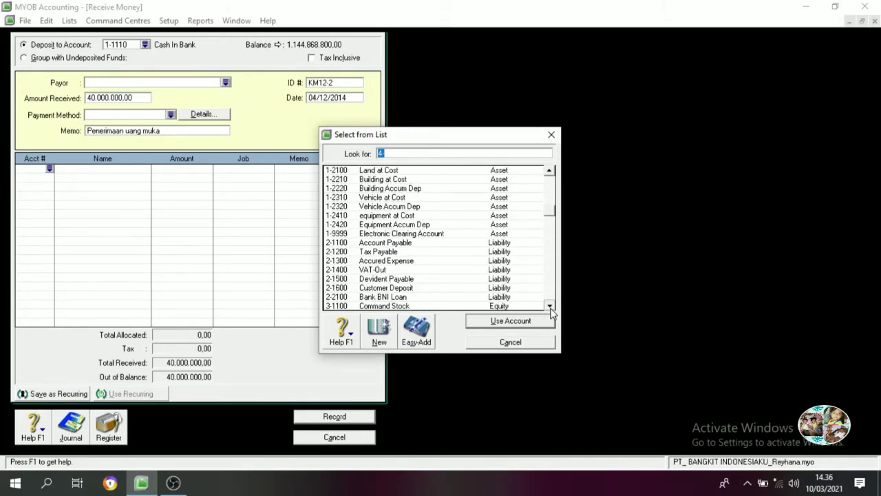
left_click(372, 289)
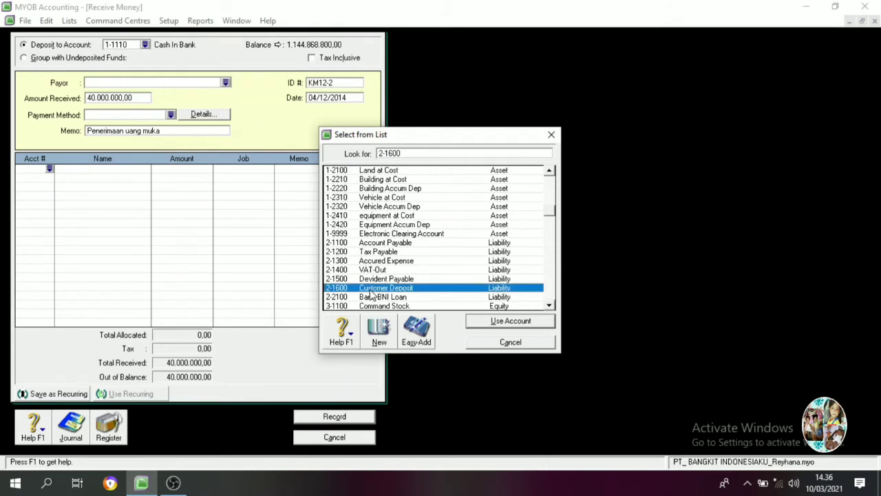
left_click(527, 327)
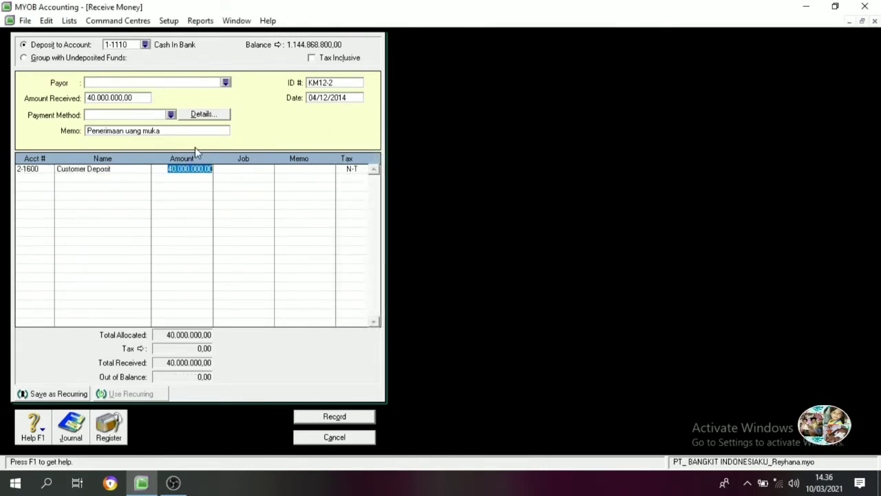
key("Tab")
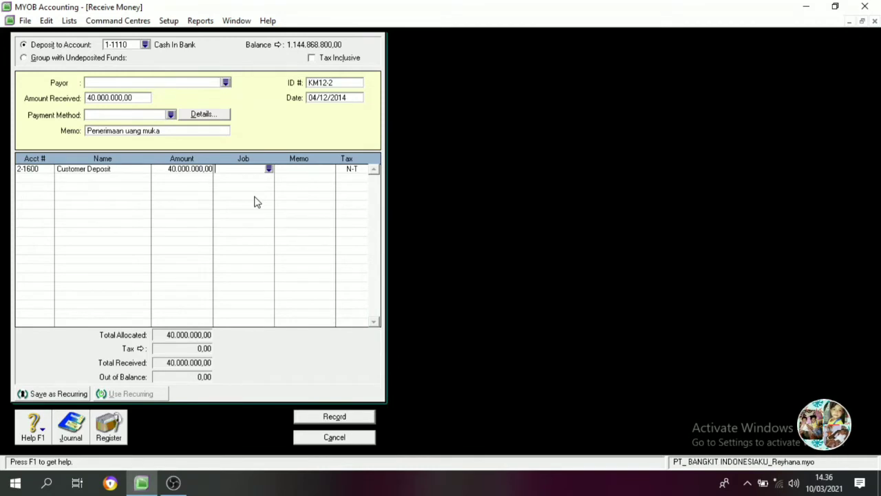
left_click(334, 417)
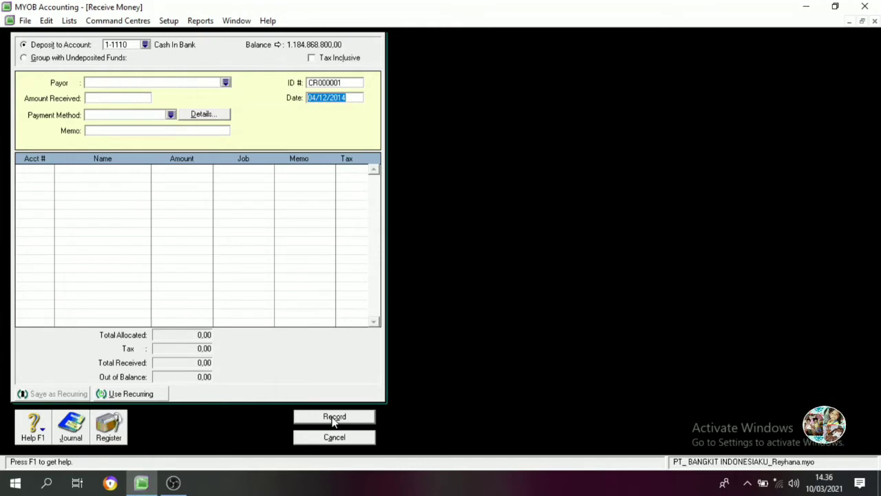
left_click(337, 437)
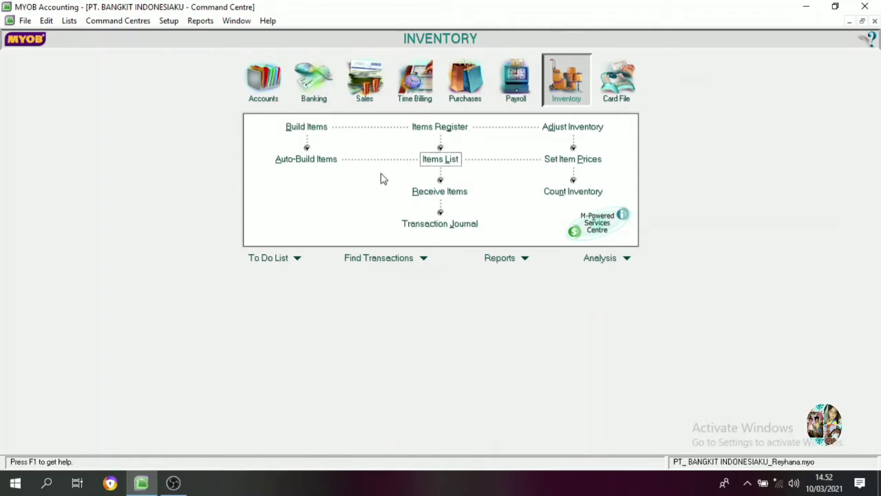
- Start a new item sales invoice for customer Gema Motorku with tax-inclusive pricing turned off
left_click(363, 94)
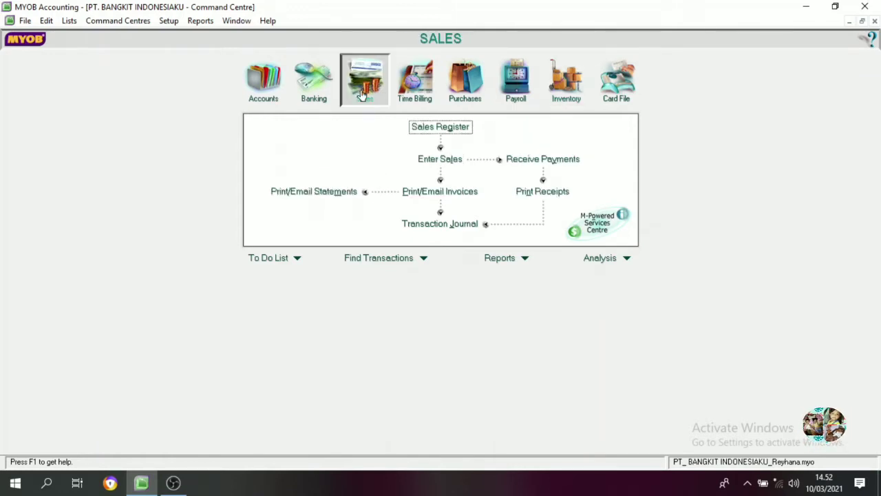
left_click(425, 159)
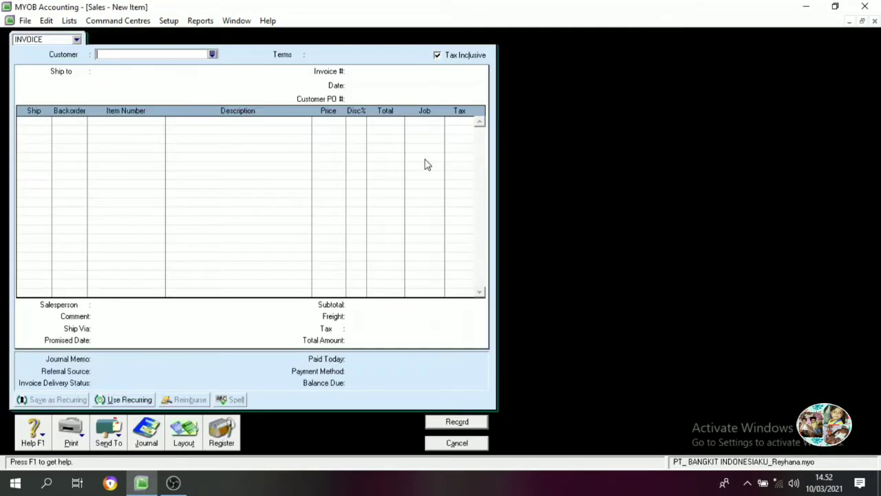
left_click(213, 55)
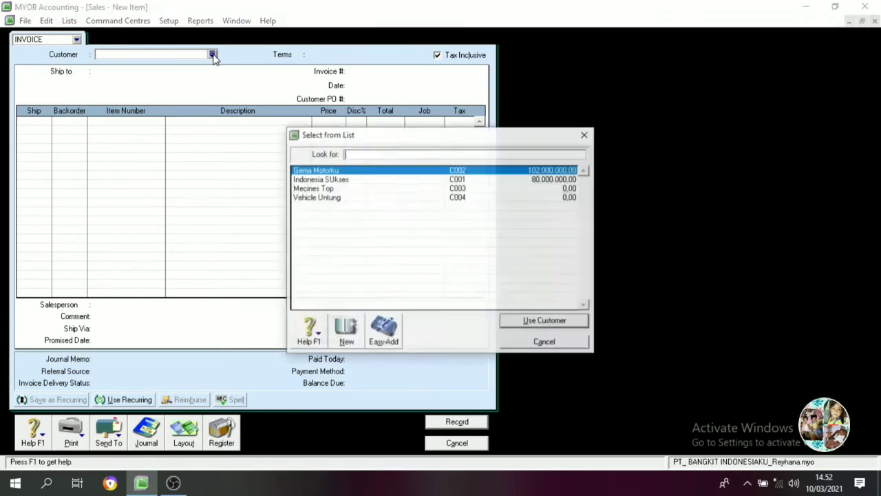
left_click(545, 322)
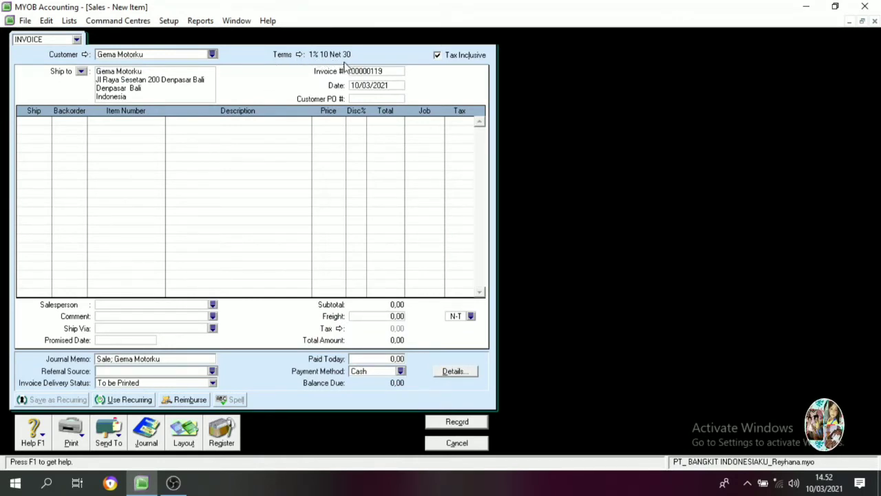
left_click(437, 55)
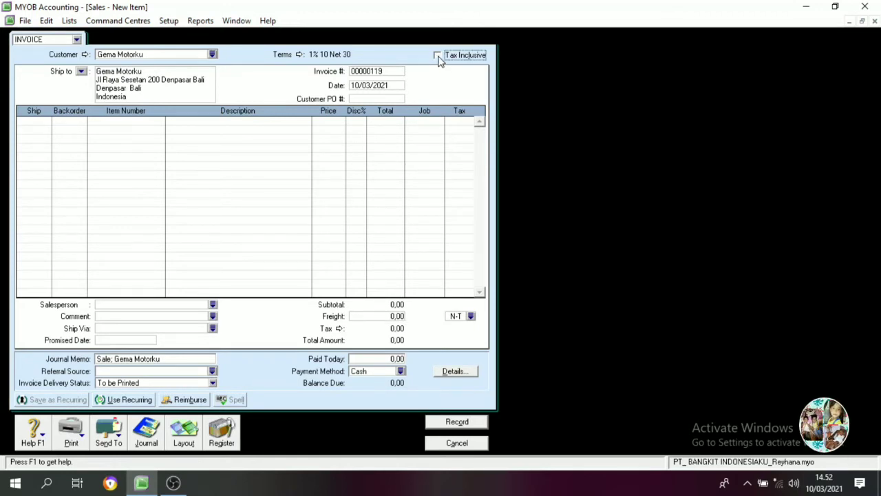
- Set the invoice number to SI-115 and the date to 05/12/2014, moving on to the first line's ship quantity
left_click(385, 71)
type("SI-115")
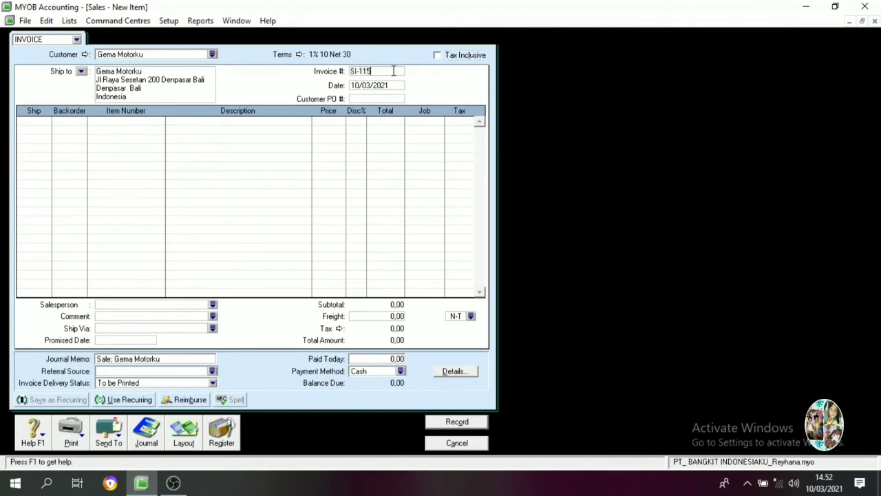
key("Tab")
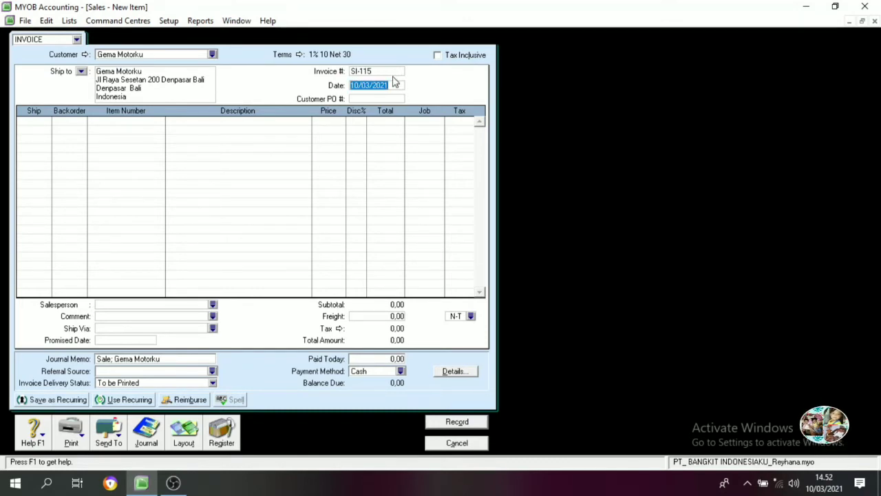
type("05/12/")
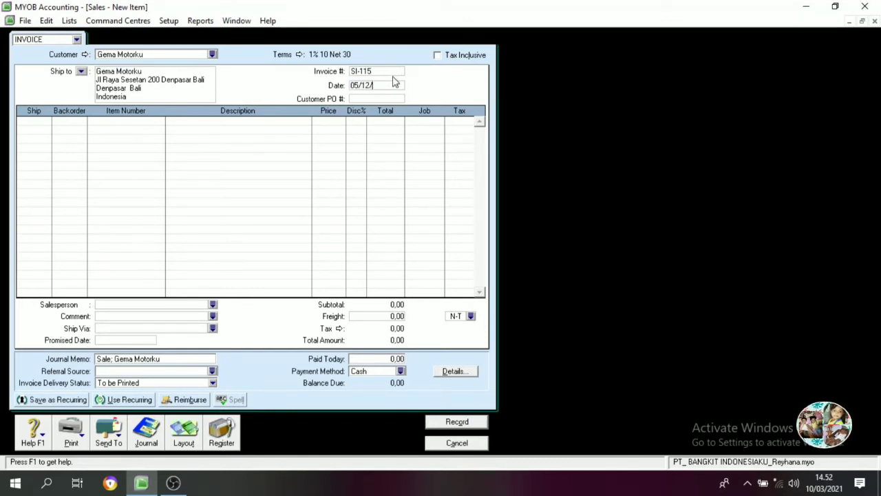
type("2014")
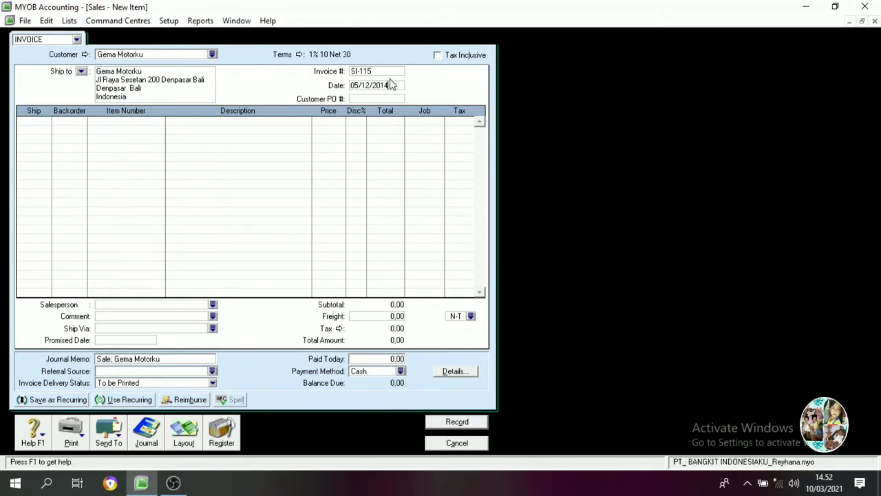
left_click(44, 124)
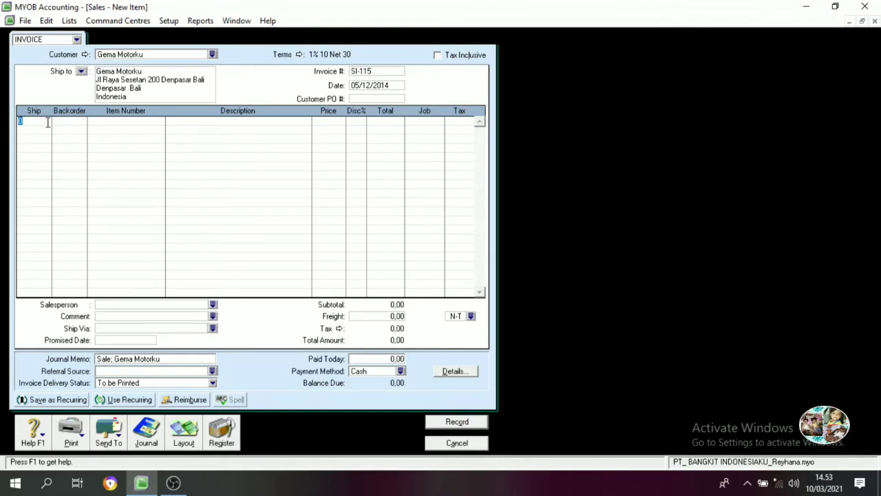
- Enter the first invoice line as 7 units of INV-01 Motorku Zanken X at a price of 14000000
type("7")
left_click(105, 123)
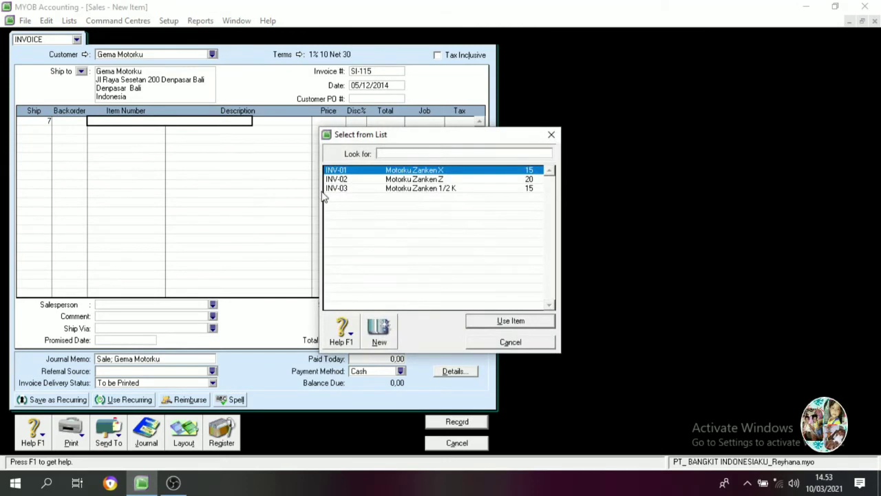
left_click(407, 173)
left_click(497, 320)
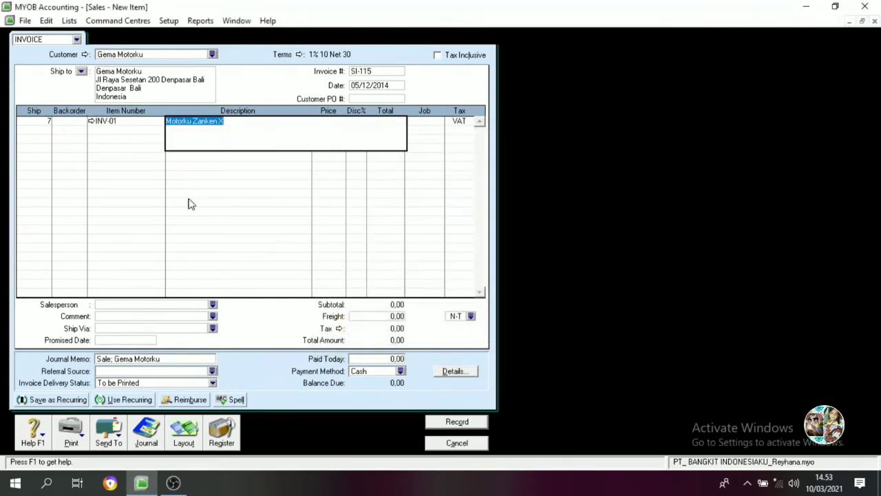
key("Tab")
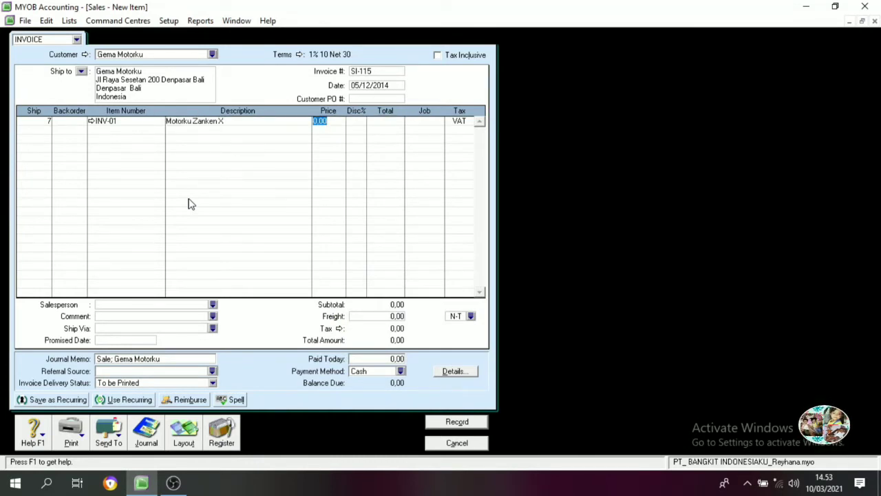
type("14")
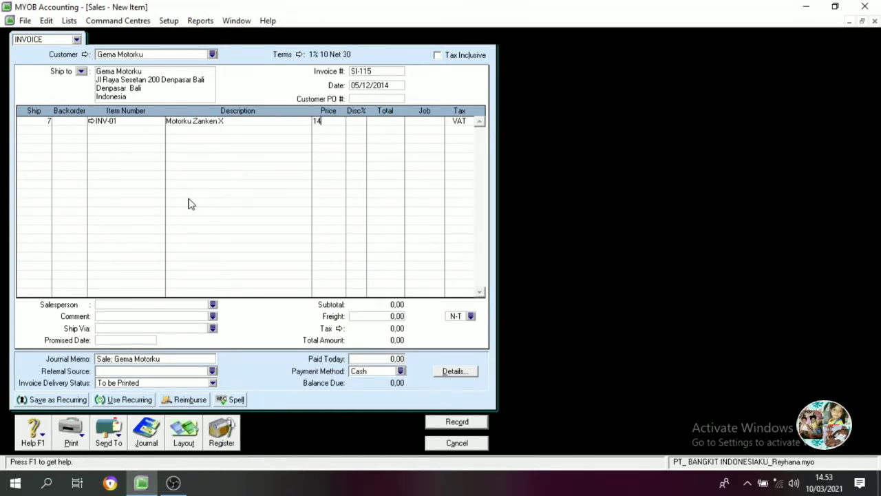
type("000000")
key("Tab")
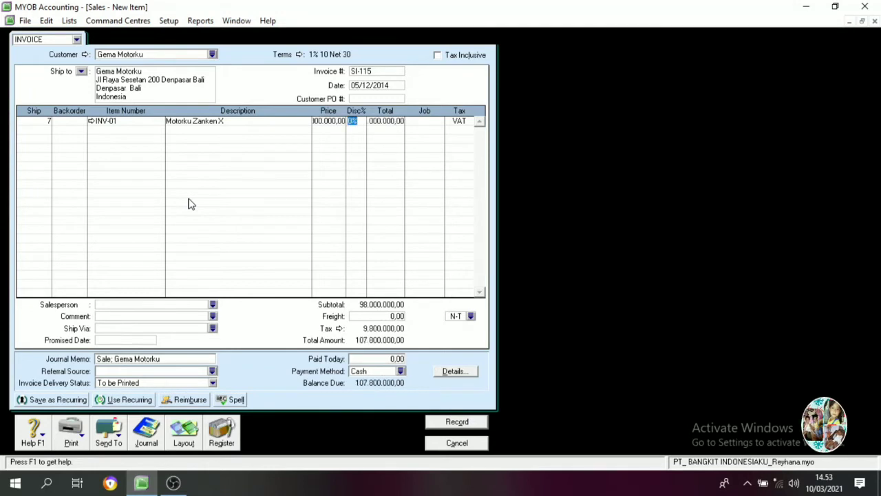
key("Tab")
key("Tab")
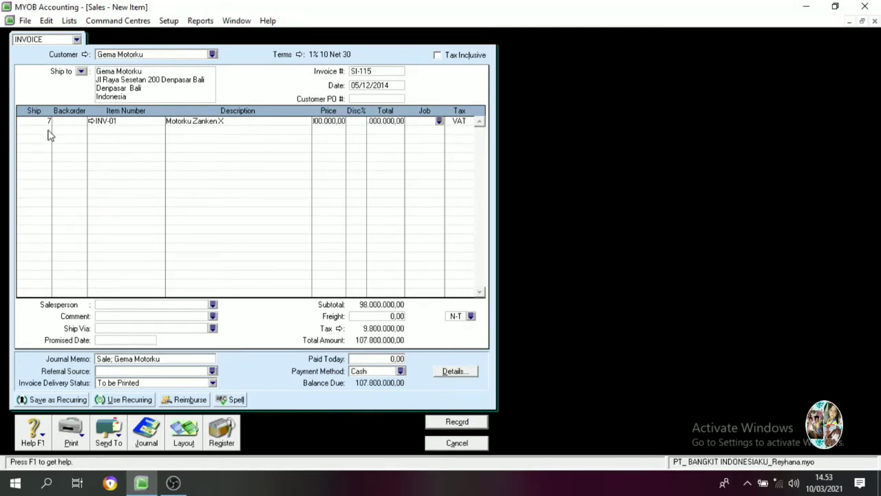
- Add a second invoice line for 8 units of INV-02 Motorku Zanken Z at a price of 12000000
left_click(49, 129)
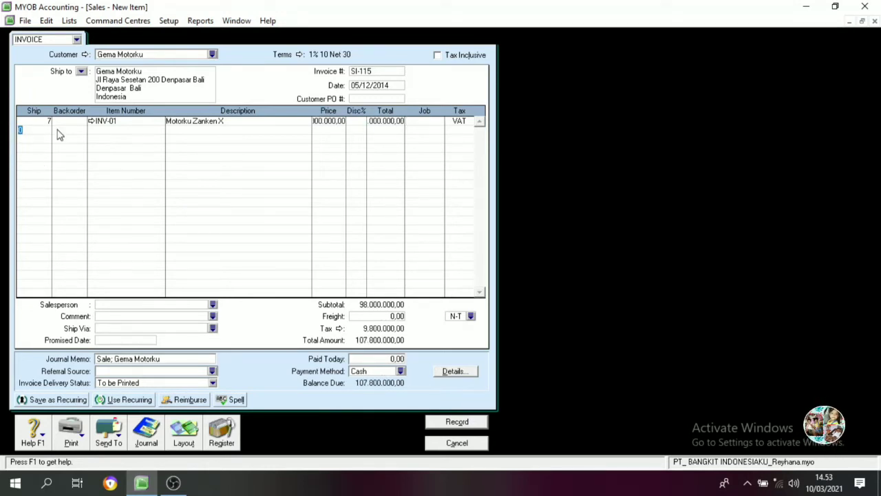
type("8")
key("Tab")
key("Tab")
key("Tab")
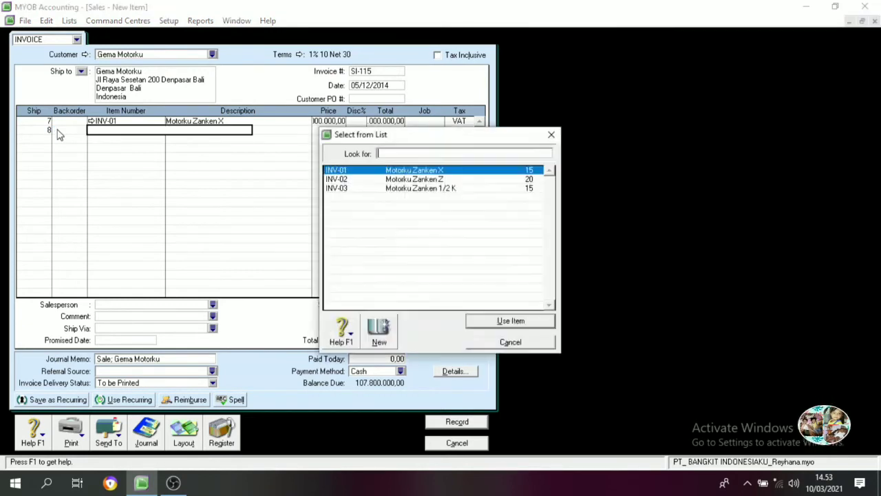
left_click(388, 180)
left_click(502, 321)
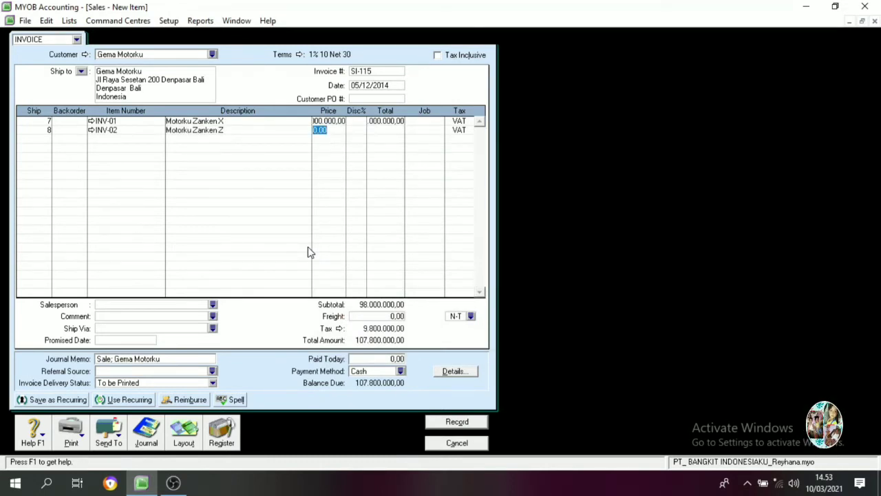
type("12000000")
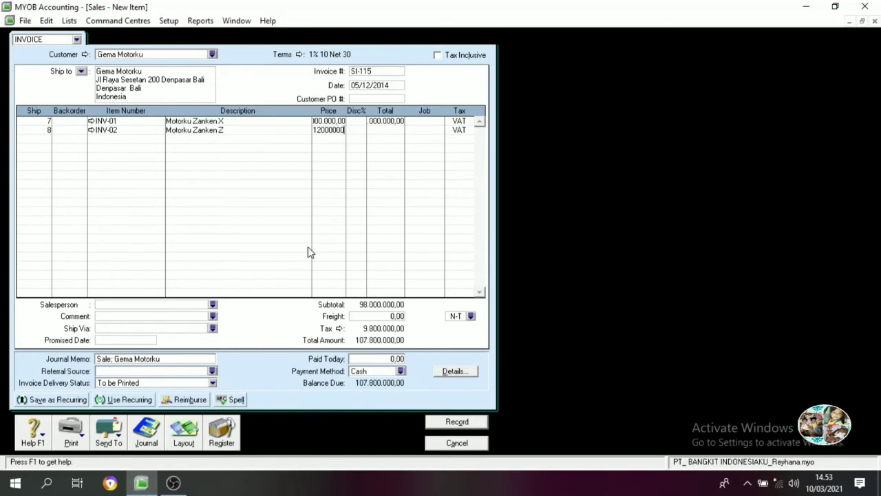
key("Tab")
key("Tab")
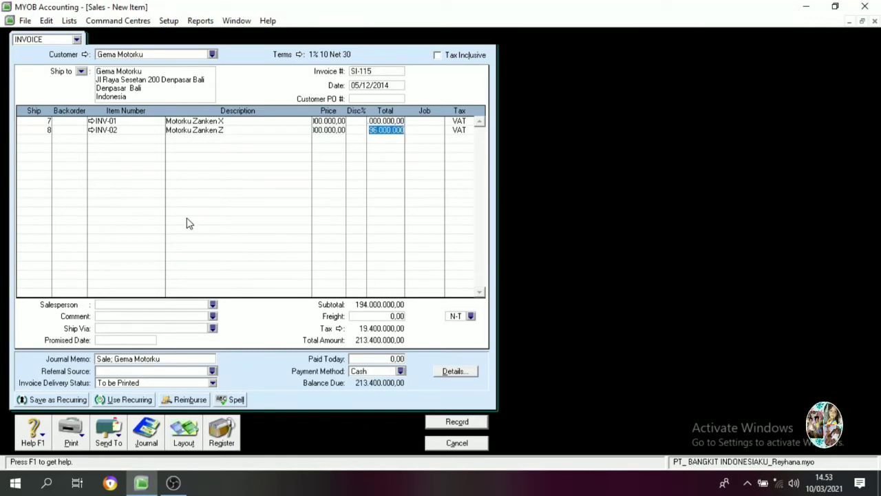
- Add a third invoice line for 7 units of INV-03 Motorku Zanken 1/2 K at a price of 10000000
left_click(47, 142)
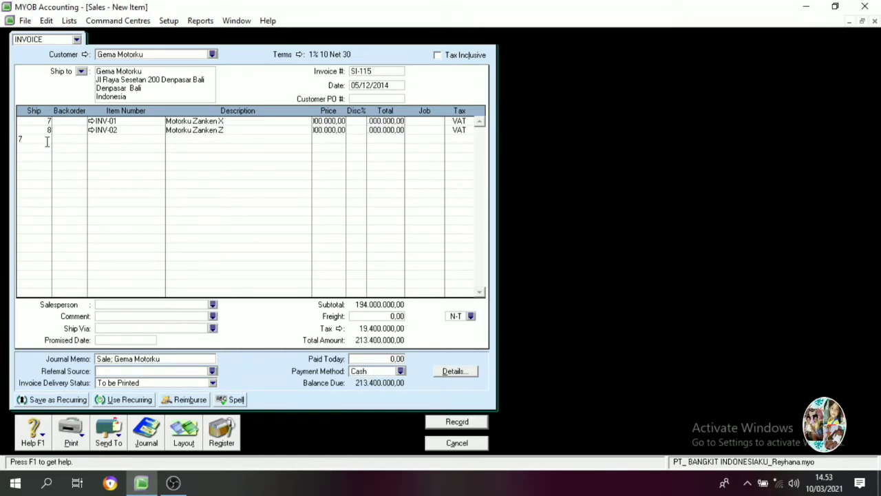
key("Tab")
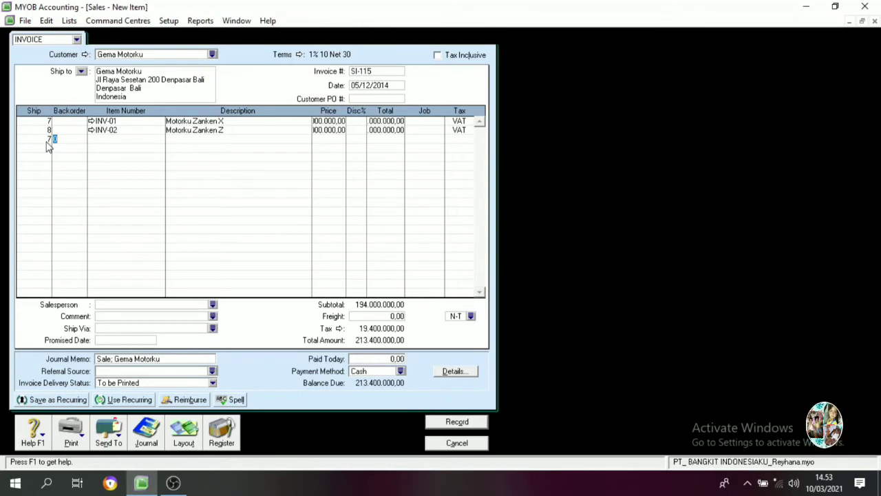
key("Tab")
key("Tab")
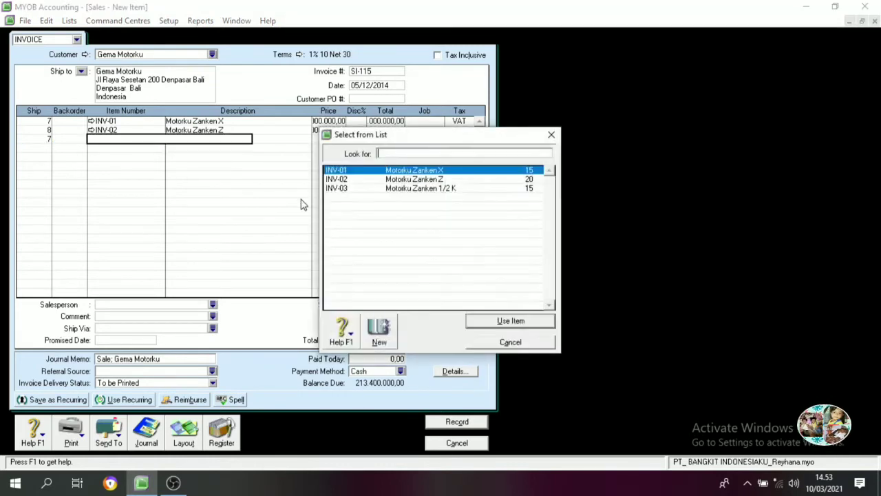
left_click(383, 189)
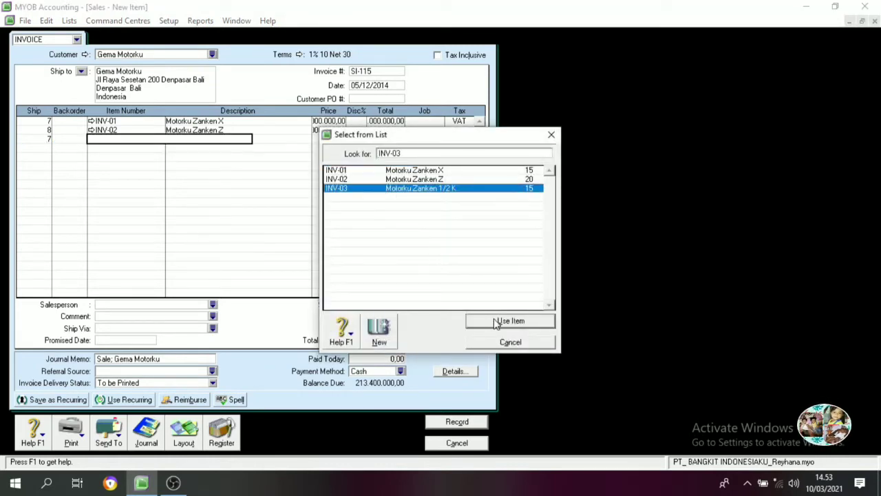
left_click(510, 321)
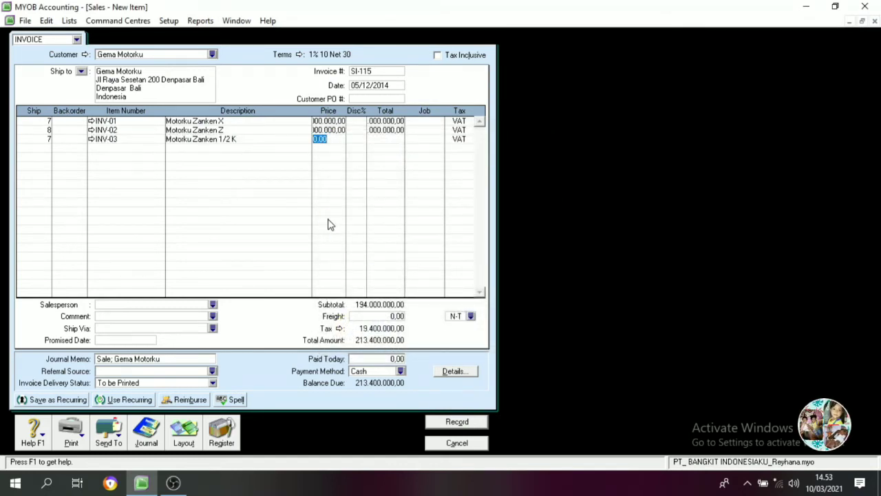
type("1000")
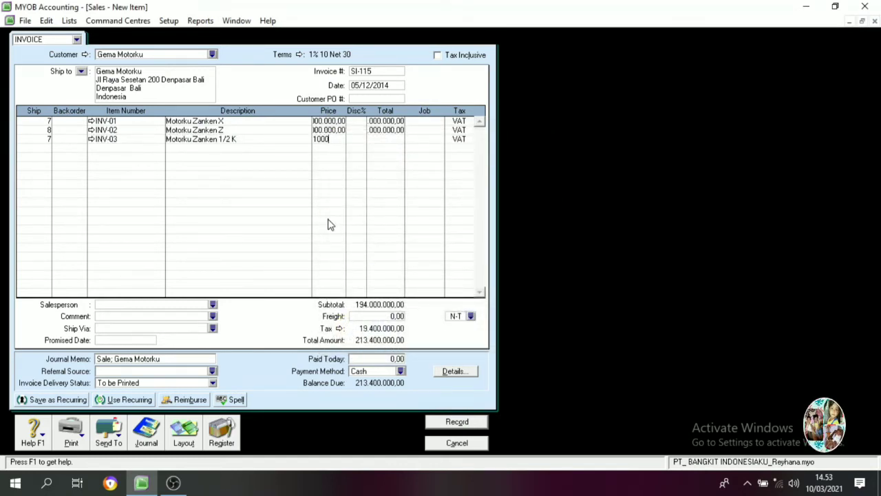
key("Tab")
key("Tab")
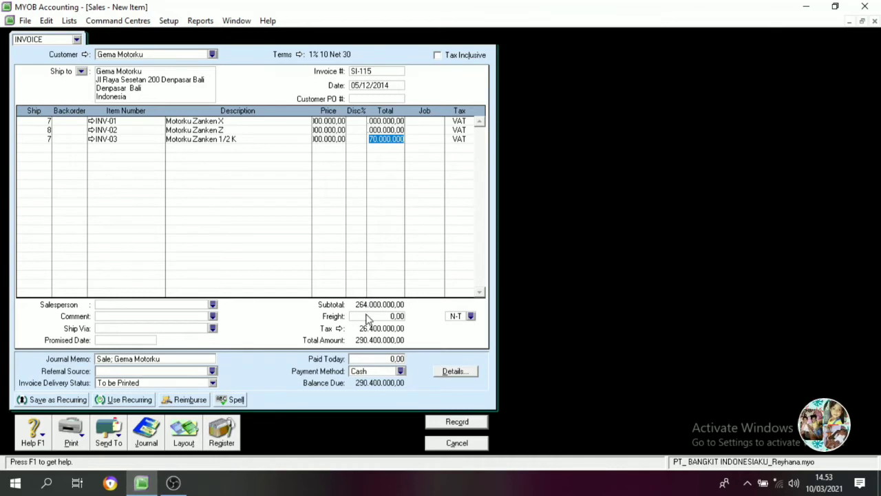
- Set the invoice's freight charge to 1600000, keeping the N-T tax code
left_click(396, 318)
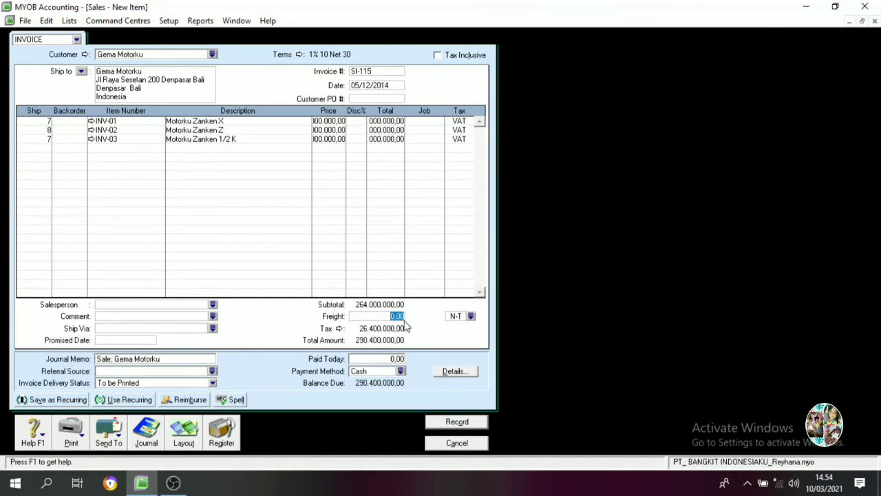
type("1")
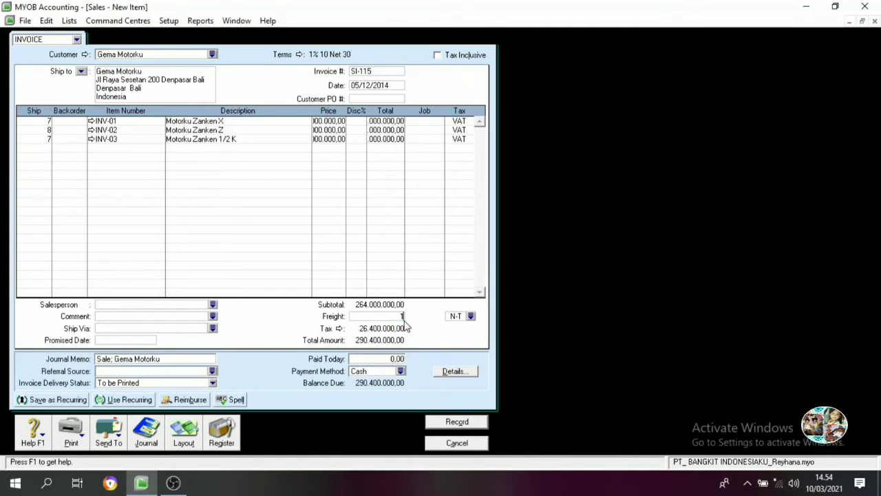
type("600000")
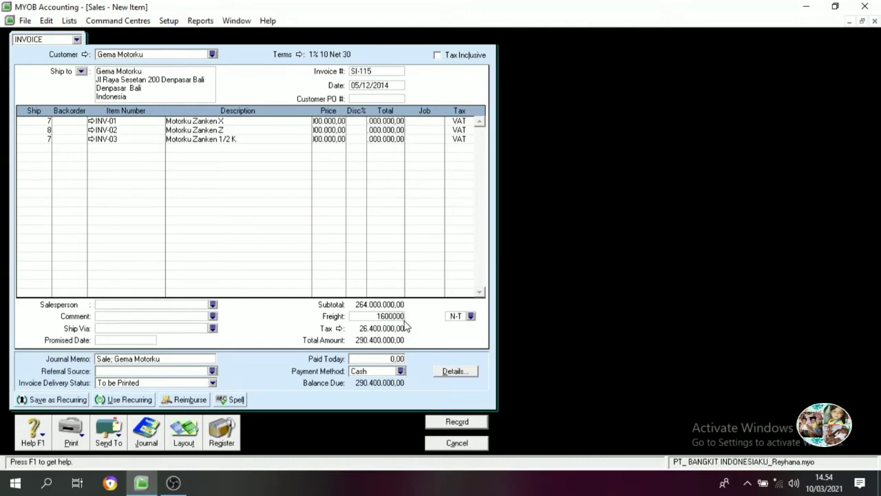
key("Tab")
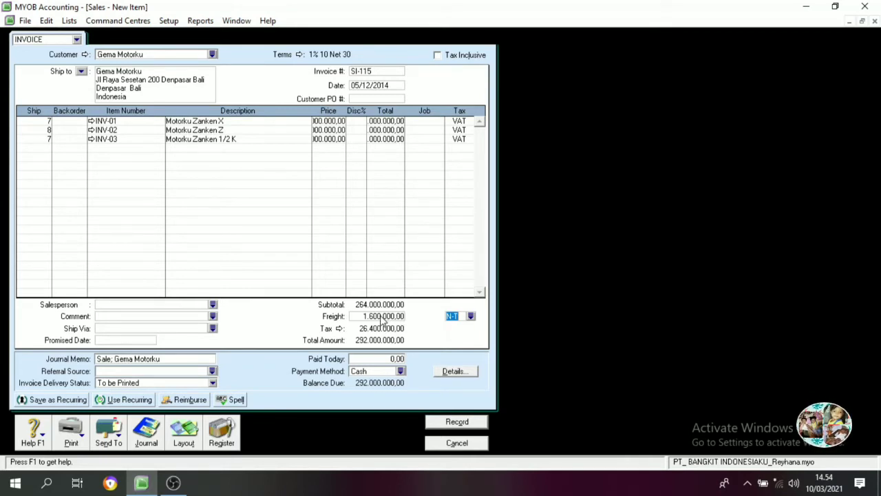
left_click(108, 148)
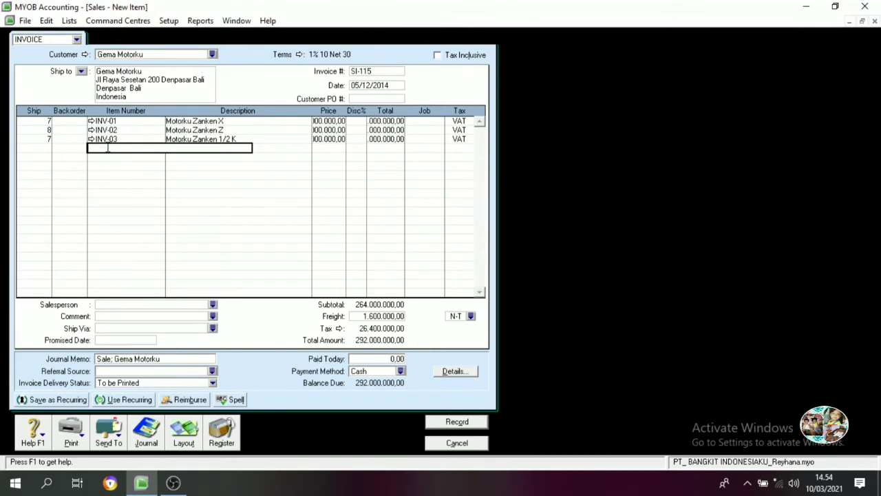
key("Return")
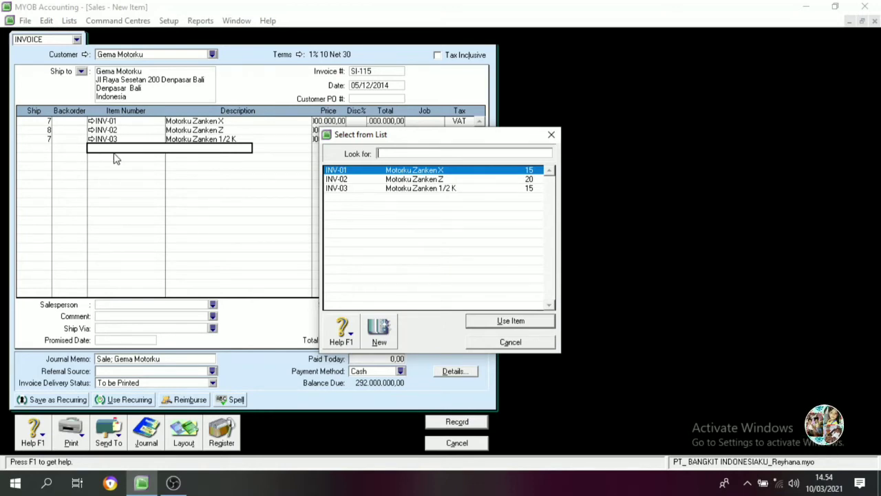
left_click(488, 342)
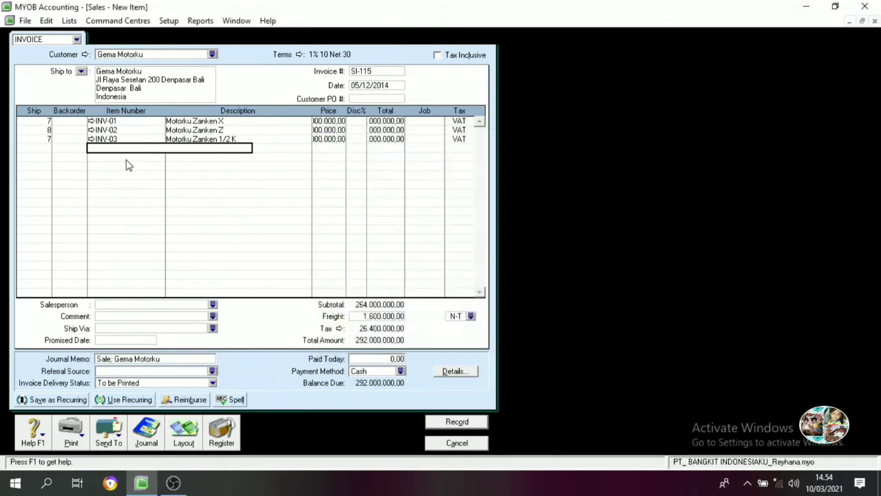
key("Tab")
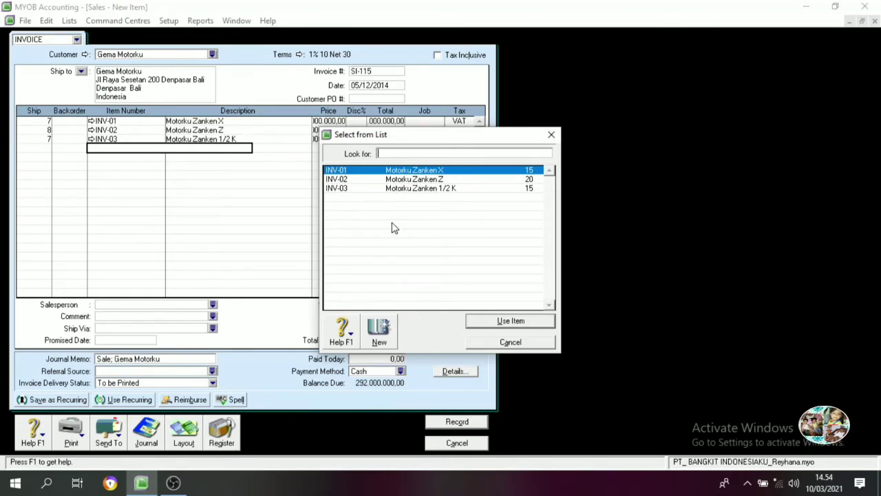
left_click(511, 321)
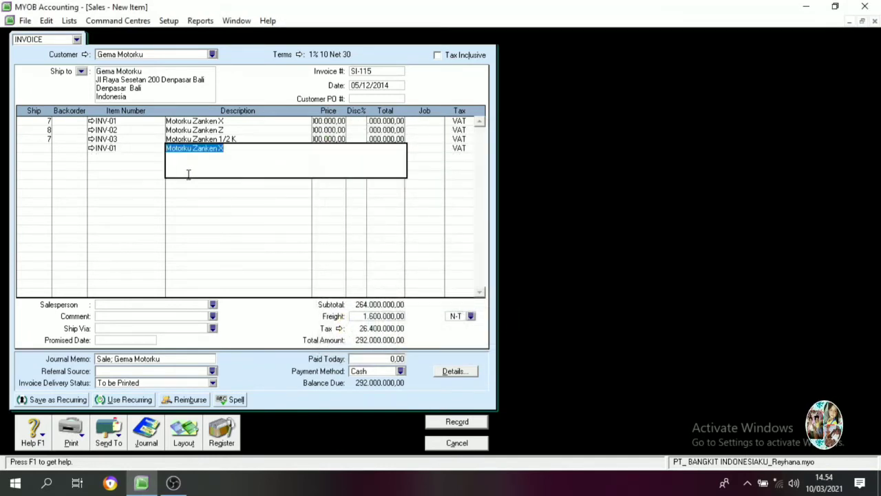
left_click(102, 148)
key("BackSpace")
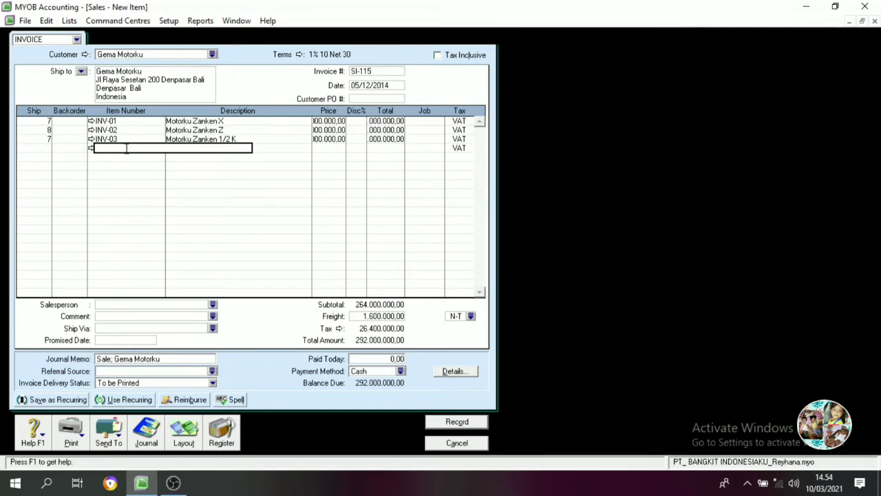
- Start a new item from the fourth invoice line, with item number UM and the name "Uang muka"
key("Tab")
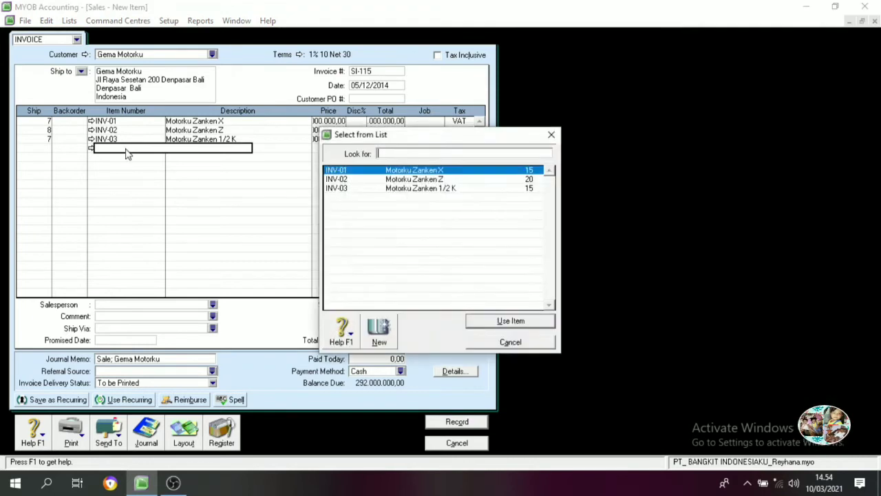
left_click(380, 337)
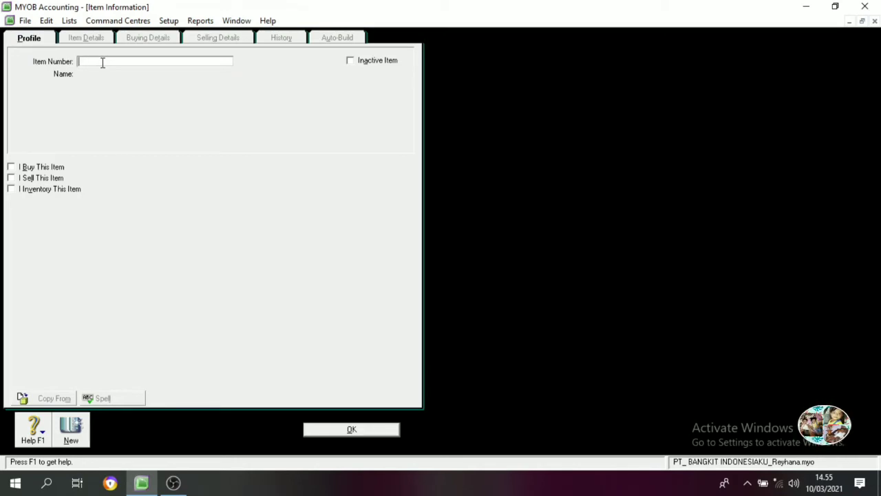
key("Tab")
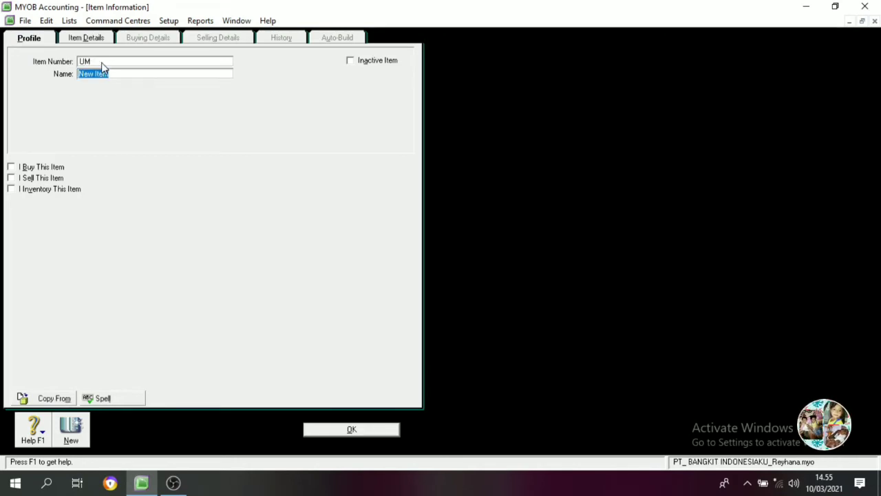
type("Uang")
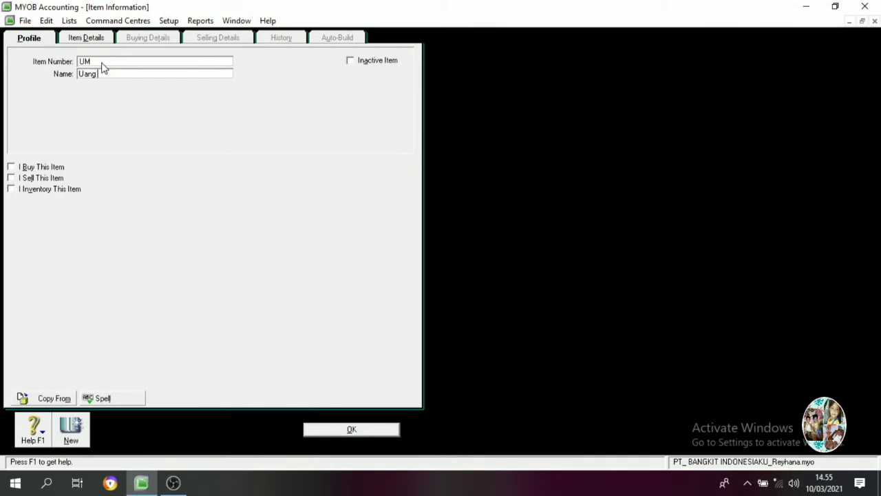
type(" muka")
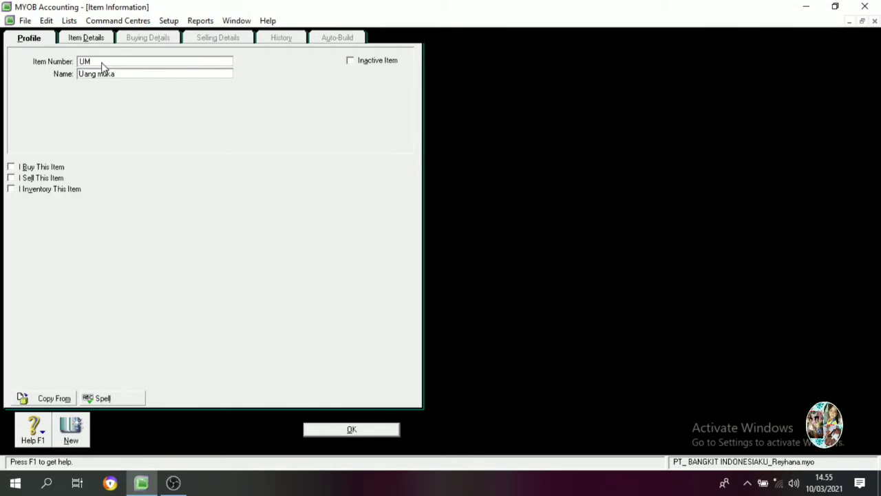
- Mark item UM as bought and assign 1-1440 Deposit Paid as its expense account for tracking costs
left_click(29, 167)
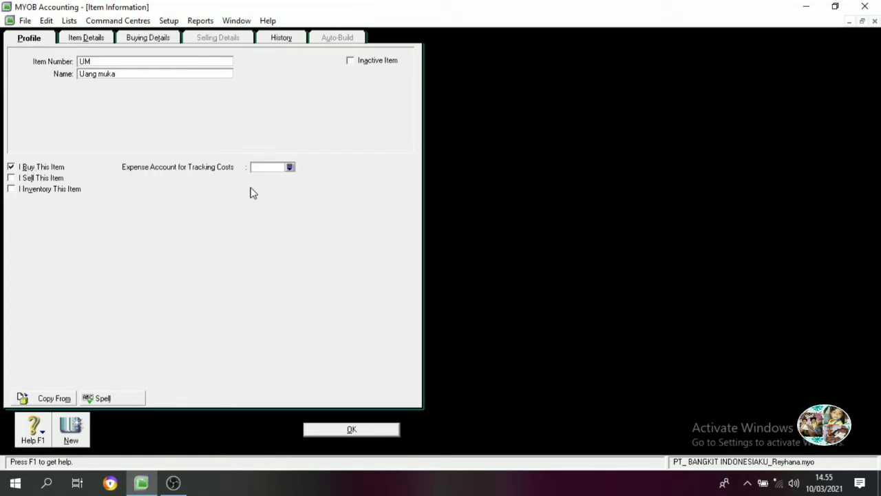
left_click(291, 168)
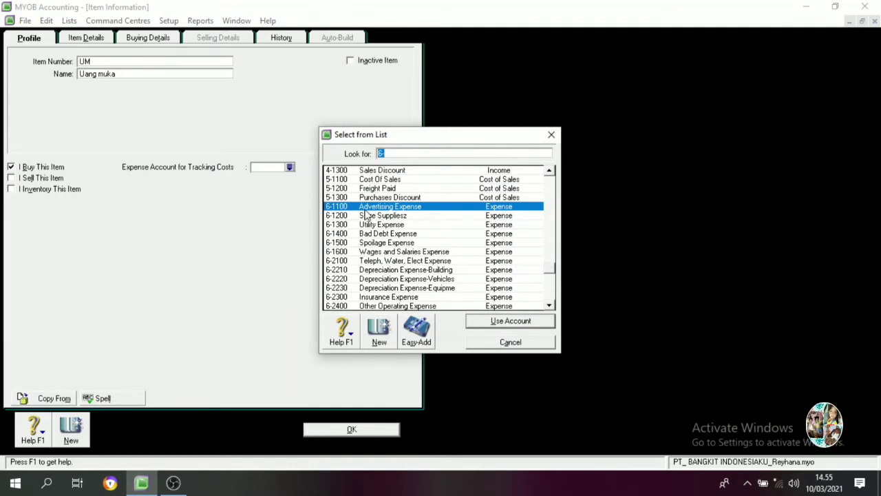
scroll(398, 294, "down", 3)
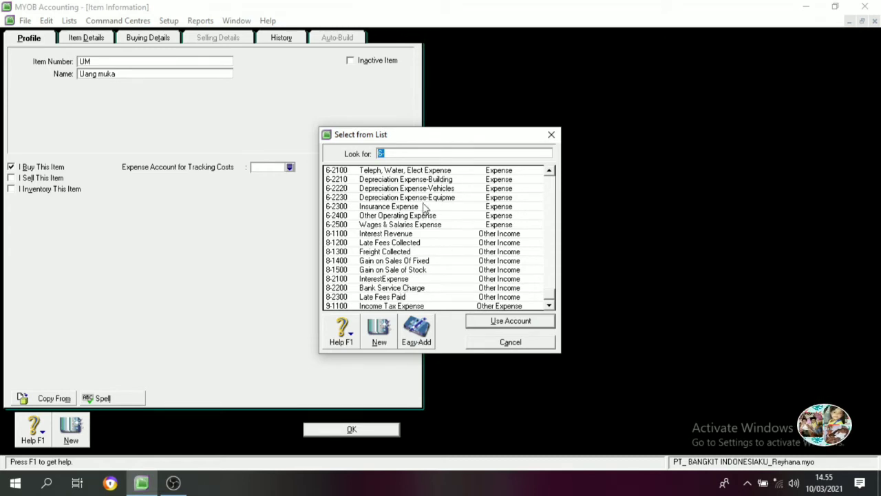
left_click(549, 172)
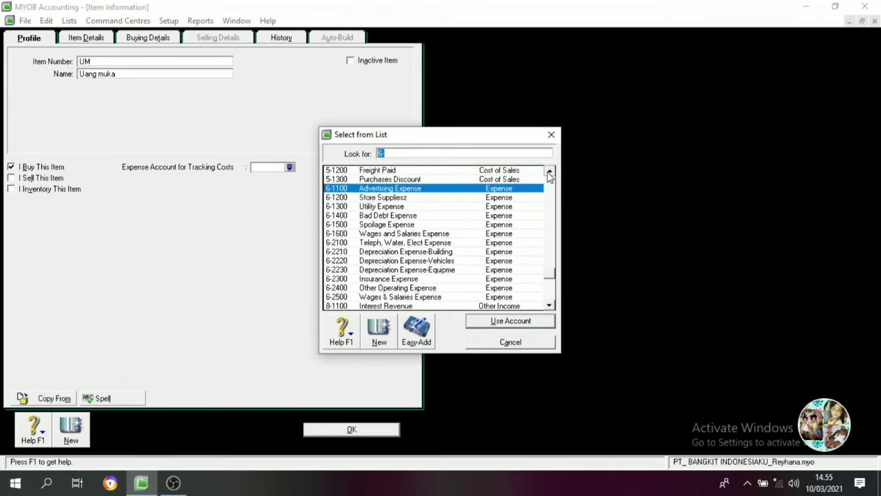
left_click(549, 172)
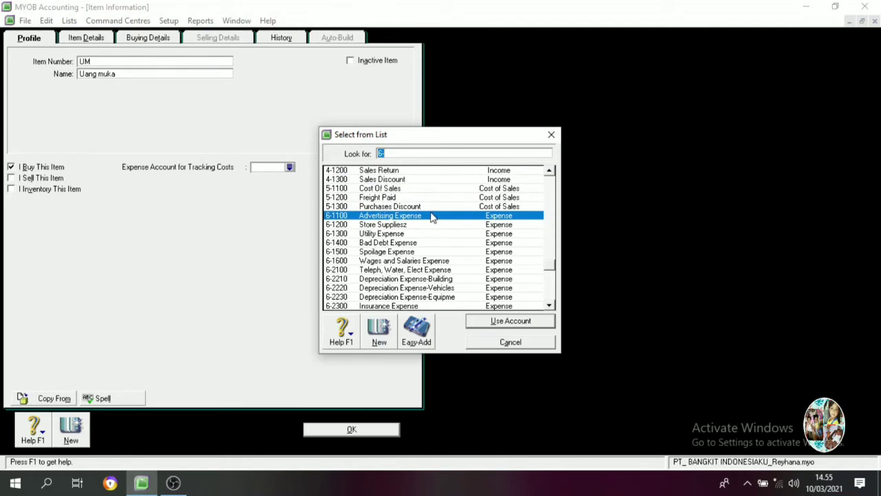
scroll(408, 217, "up", 2)
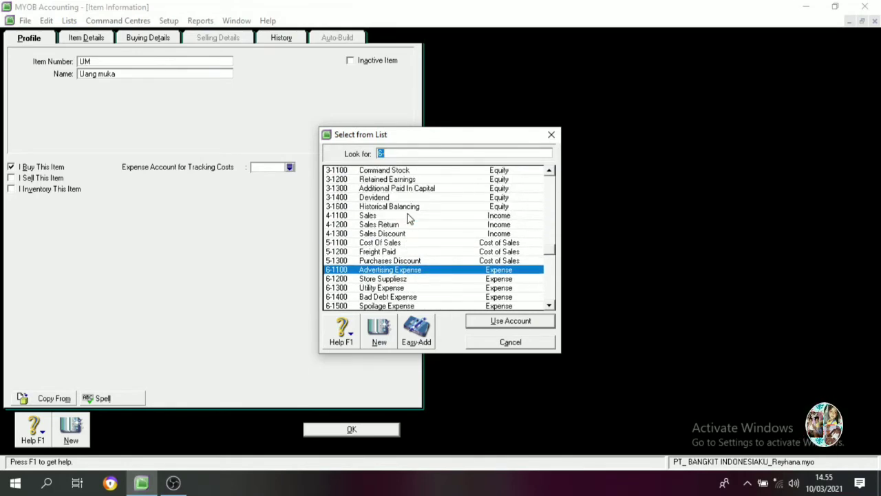
scroll(390, 234, "up", 3)
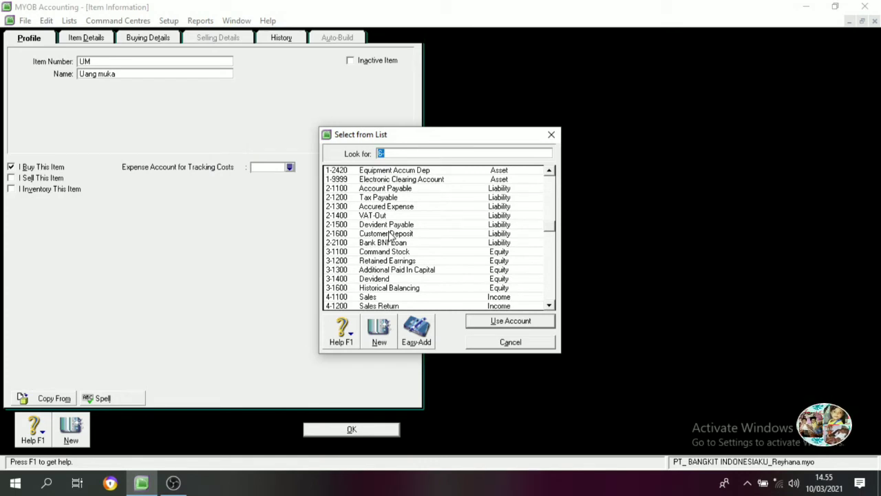
scroll(391, 236, "up", 6)
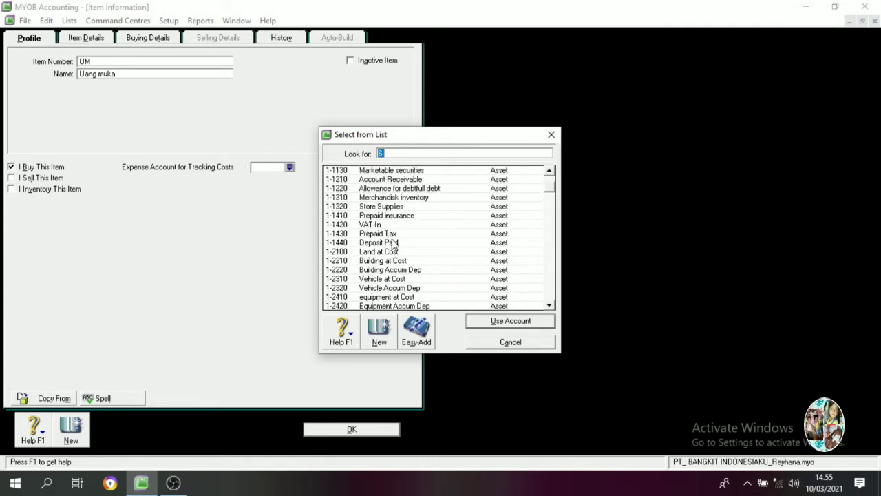
left_click(392, 242)
left_click(514, 323)
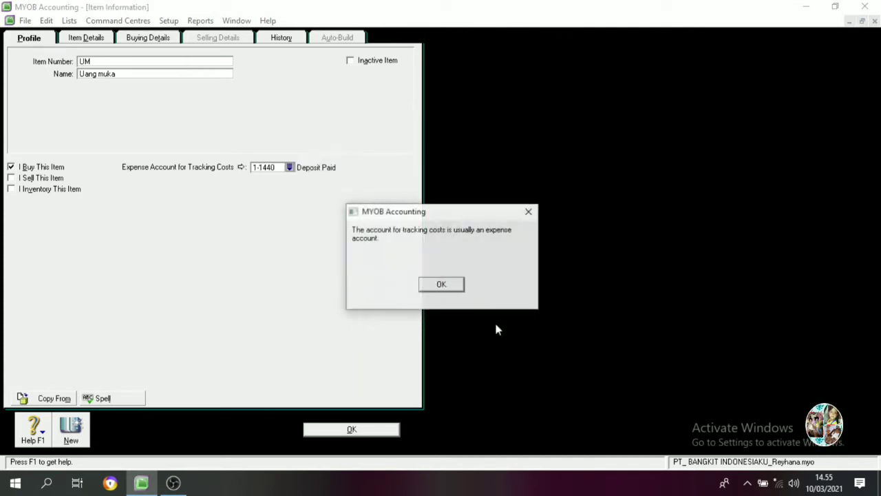
left_click(462, 285)
- Mark item UM as sold and assign 2-1600 Customer Deposit as its income account for tracking sales
left_click(11, 179)
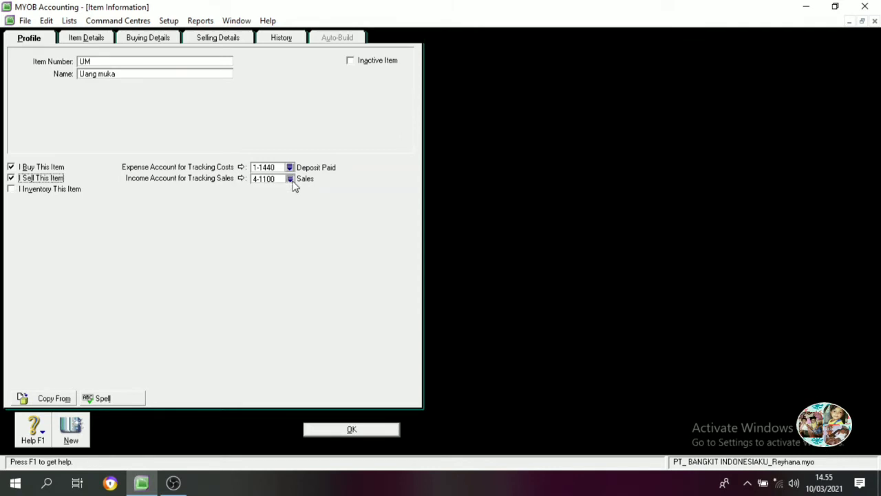
left_click(290, 179)
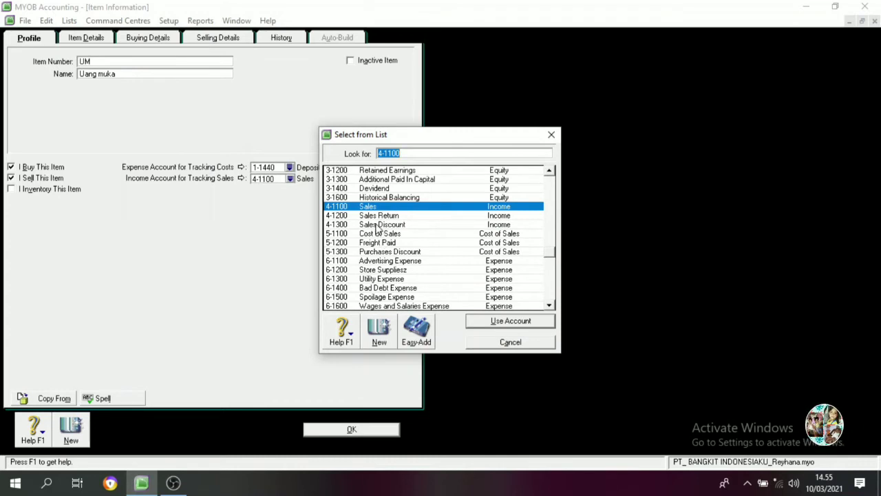
scroll(378, 229, "down", 3)
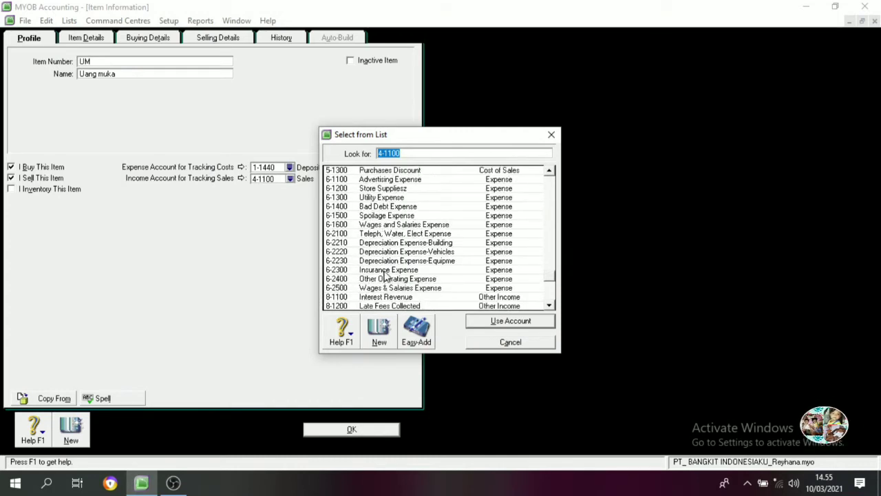
scroll(368, 211, "up", 1)
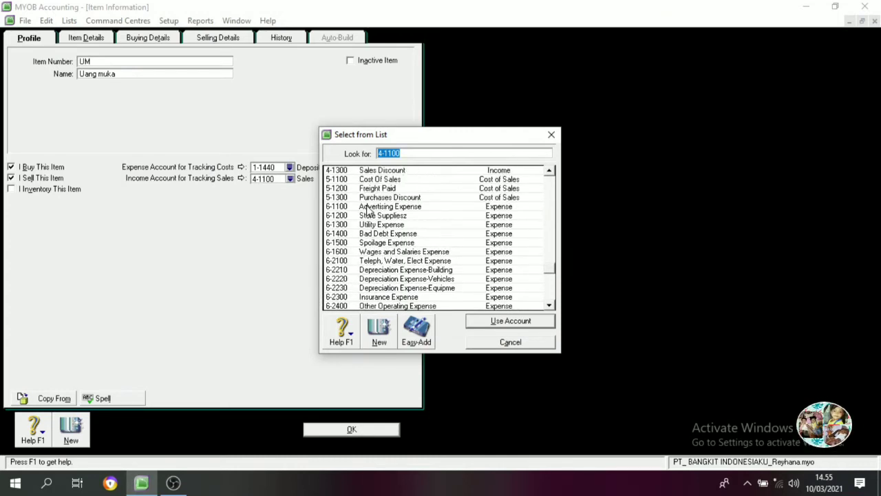
scroll(369, 211, "up", 3)
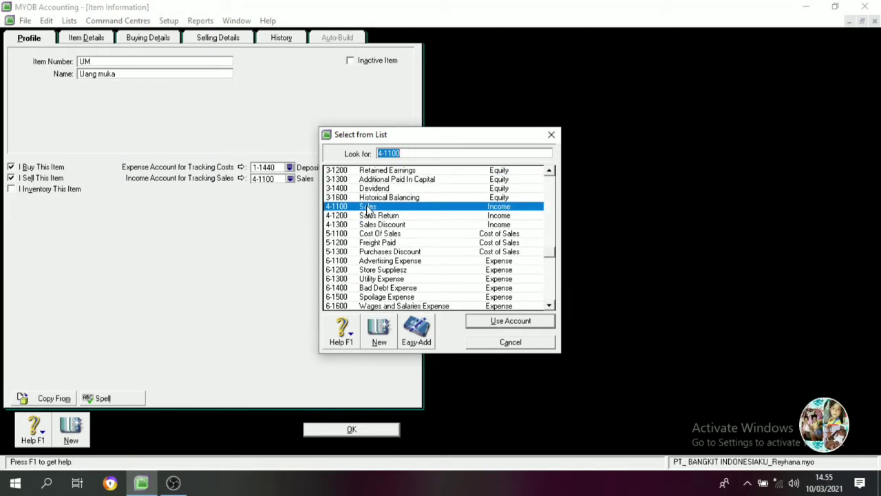
scroll(368, 211, "up", 2)
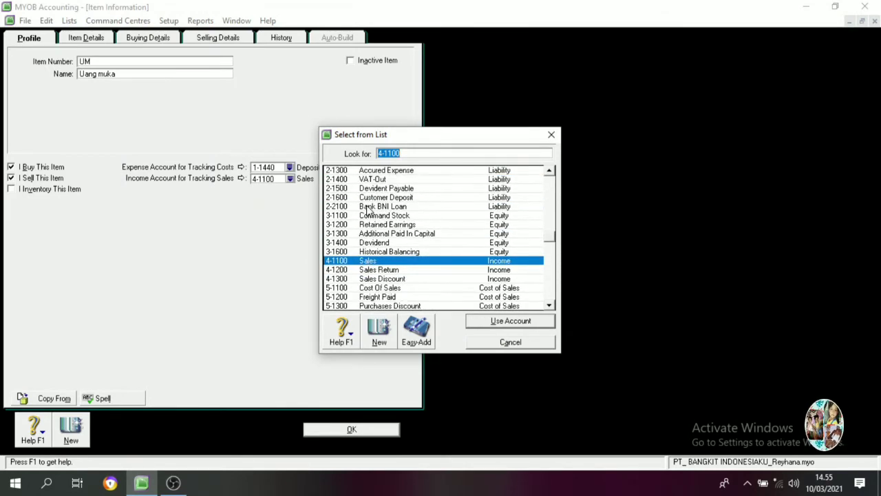
left_click(384, 199)
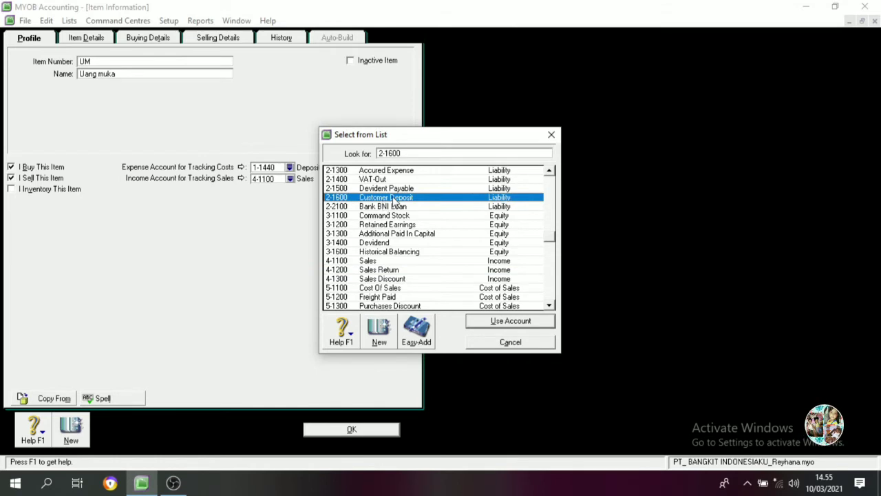
left_click(482, 324)
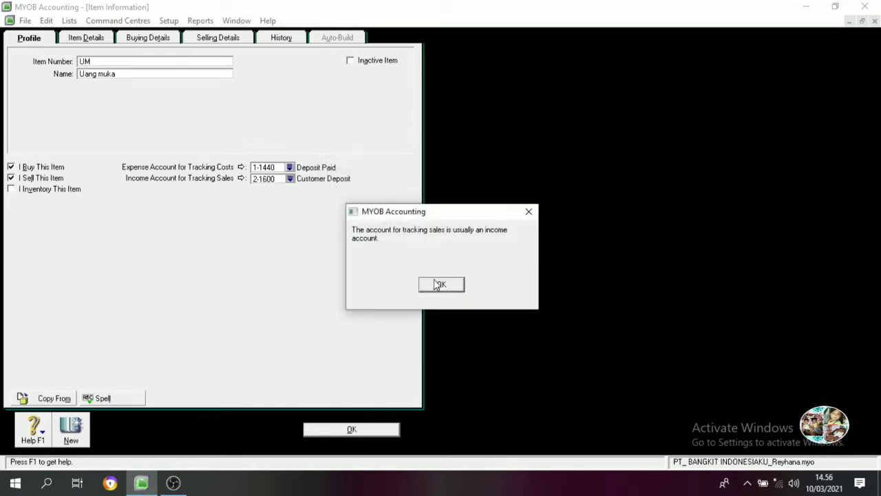
left_click(438, 284)
- Set item UM's buying and selling tax codes to N-T, and save the item
left_click(139, 39)
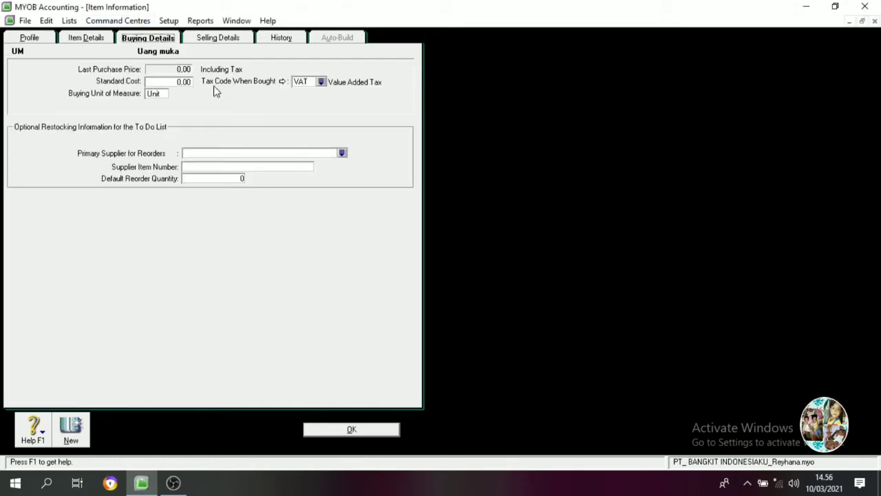
left_click(321, 82)
left_click(382, 171)
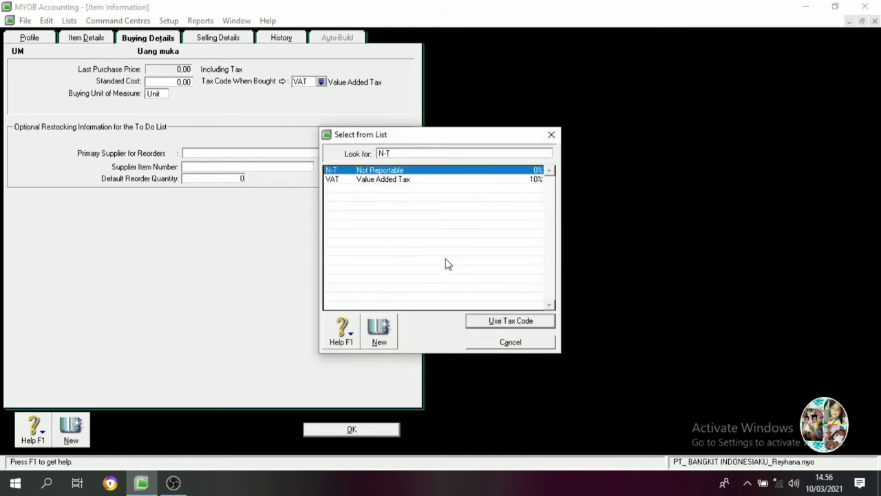
left_click(502, 327)
left_click(217, 37)
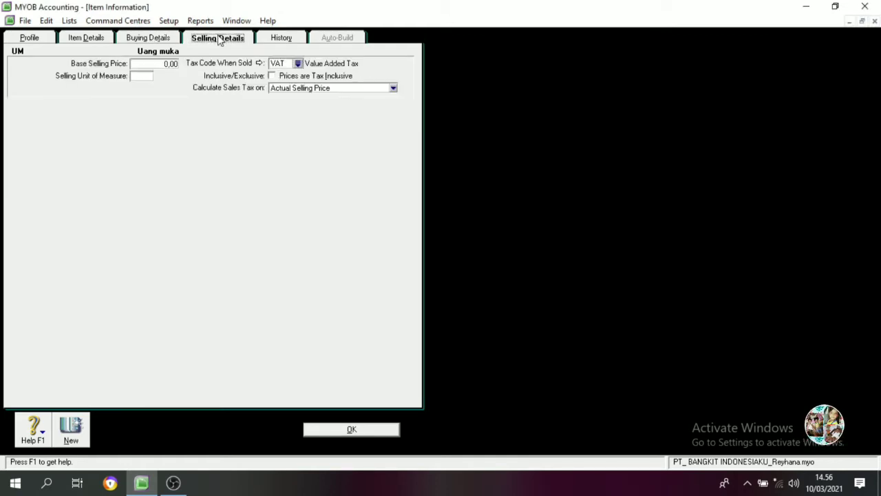
left_click(297, 63)
left_click(371, 171)
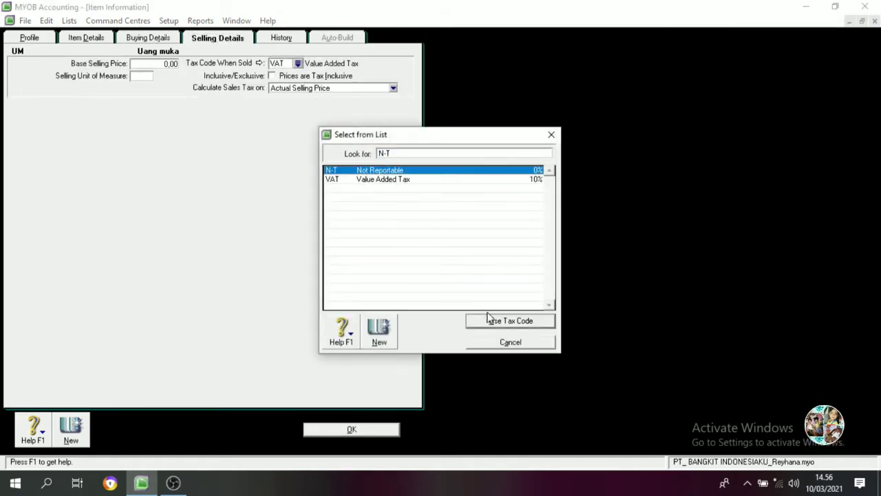
left_click(495, 318)
left_click(385, 429)
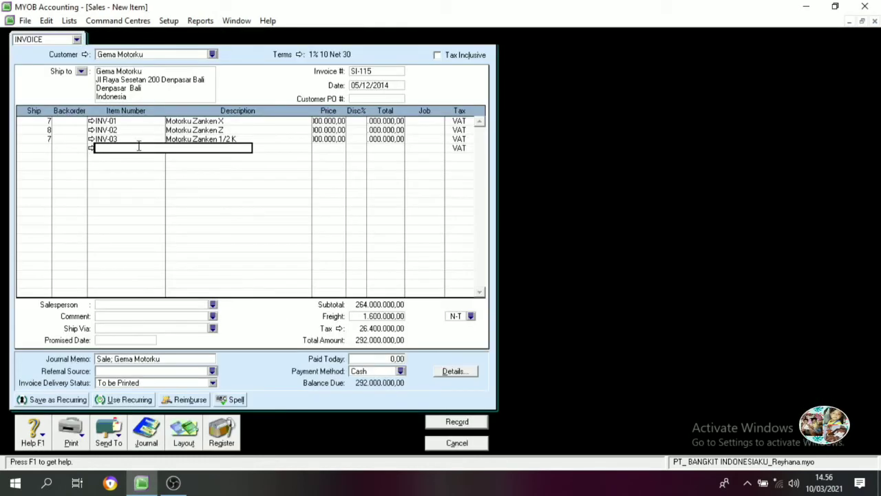
- Put the UM Uang muka item on the fourth line of invoice SI-115
left_click(128, 146)
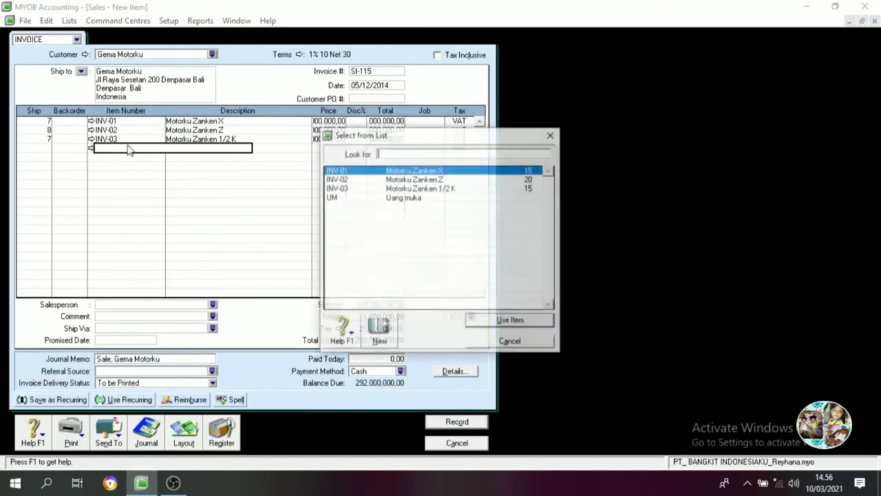
left_click(340, 199)
left_click(475, 320)
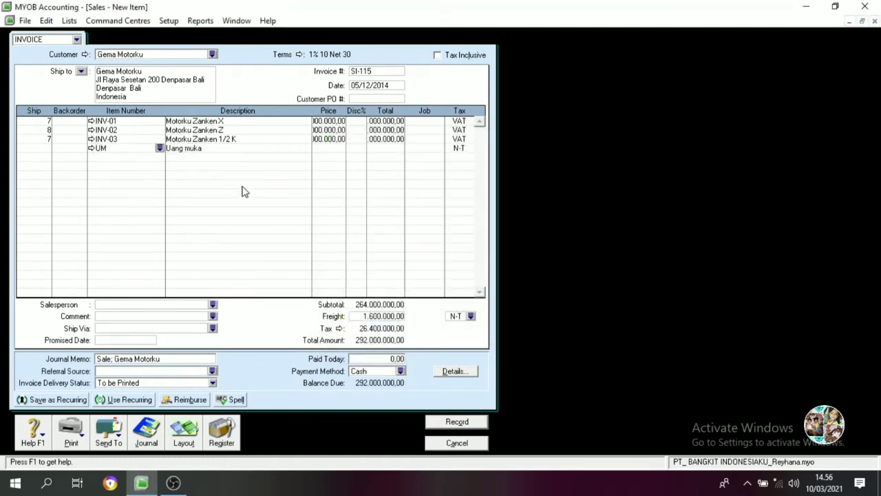
- Set the Uang muka line's total to -40000000, then record the invoice and close the sales entry form
left_click(241, 153)
key("Tab")
key("Tab")
key("Tab")
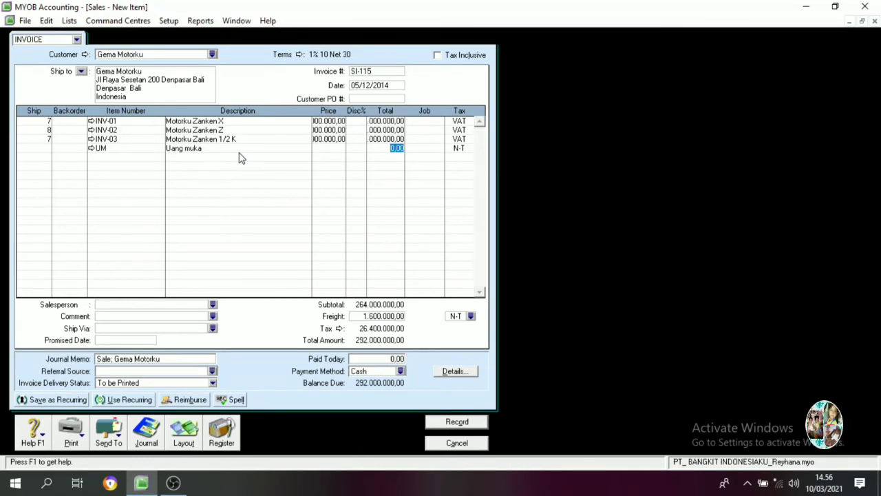
key("BackSpace")
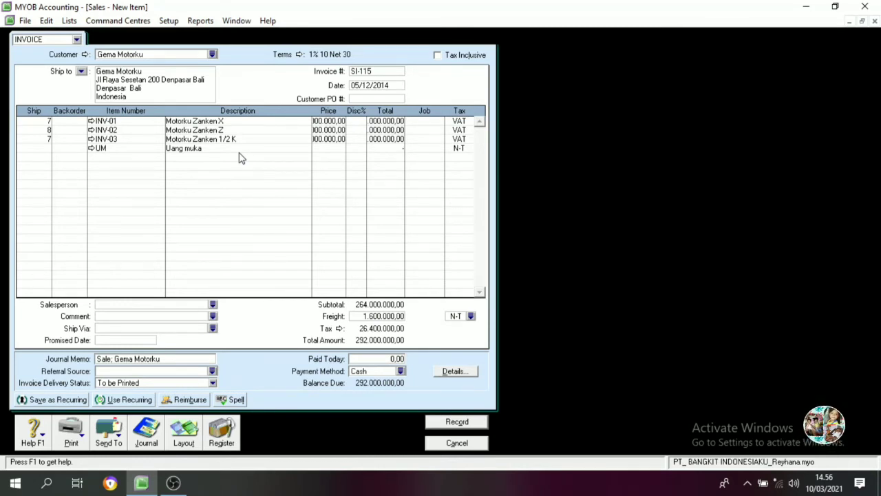
type("-")
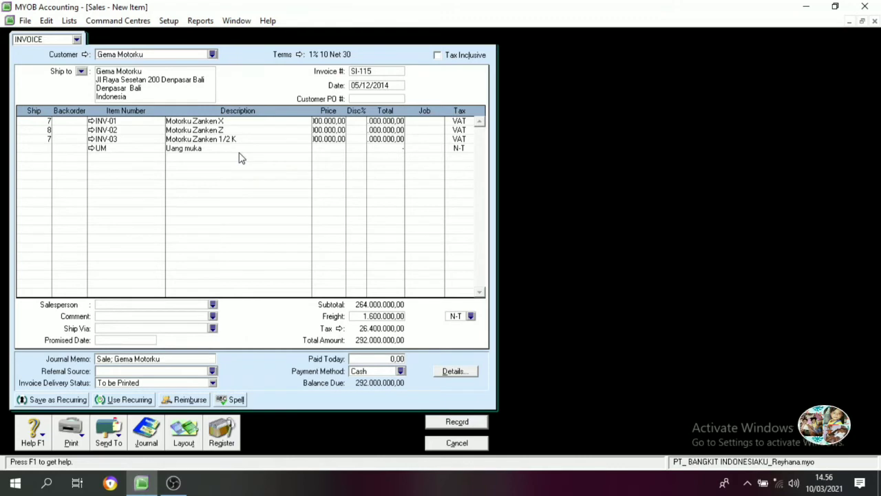
type("4000")
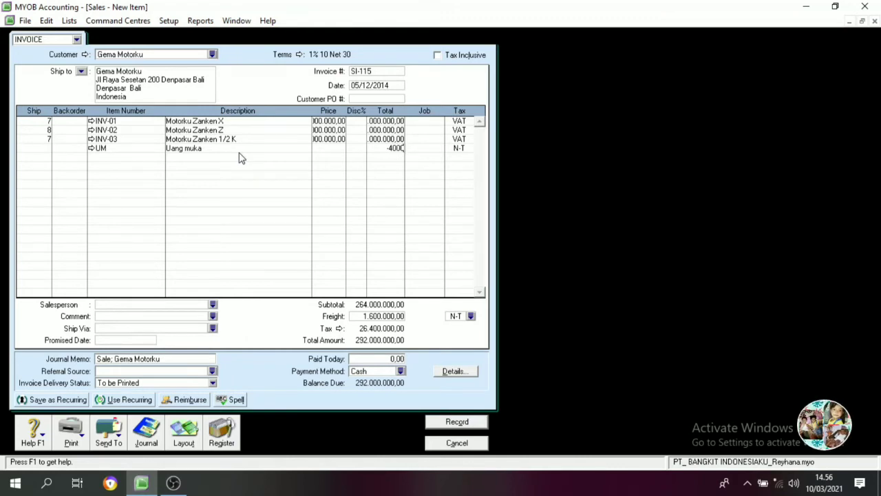
type("0000")
key("Tab")
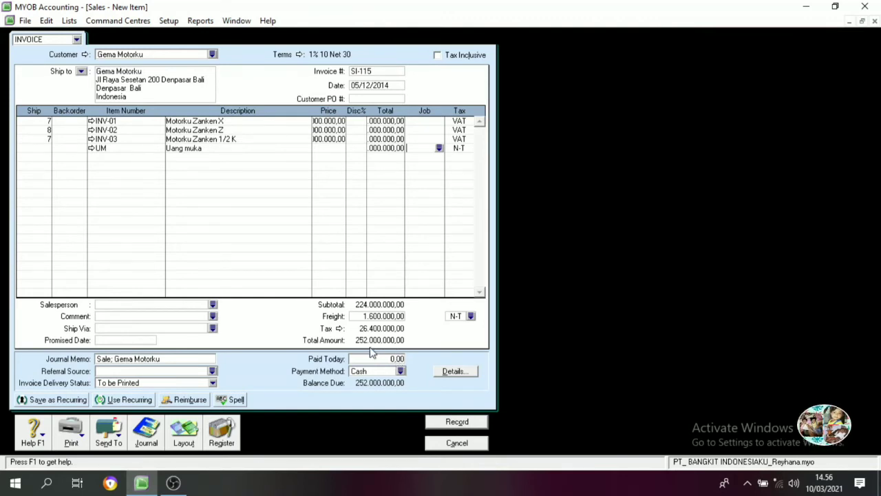
left_click(456, 422)
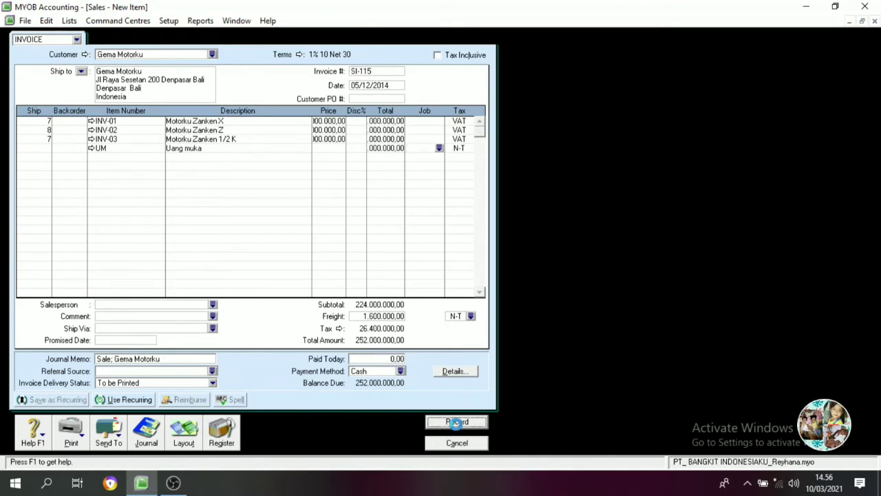
left_click(459, 443)
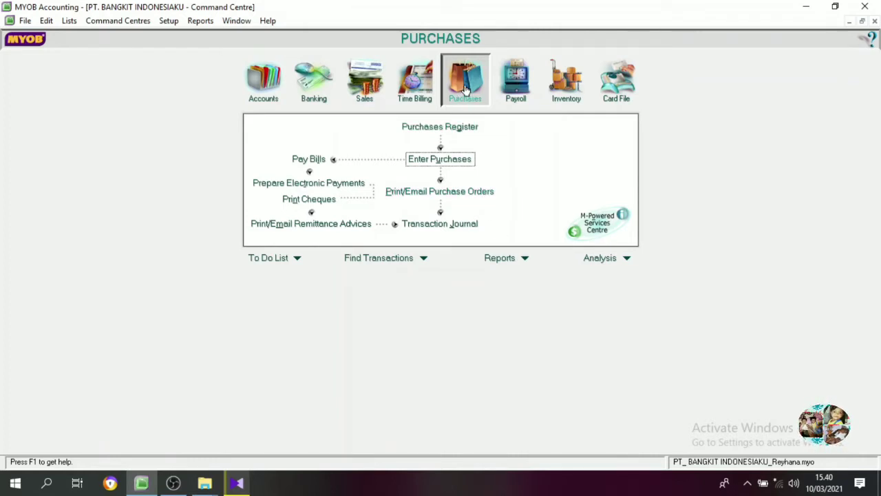
- Start a bill payment from the Purchases command centre with Sukses Motor as the supplier
left_click(315, 162)
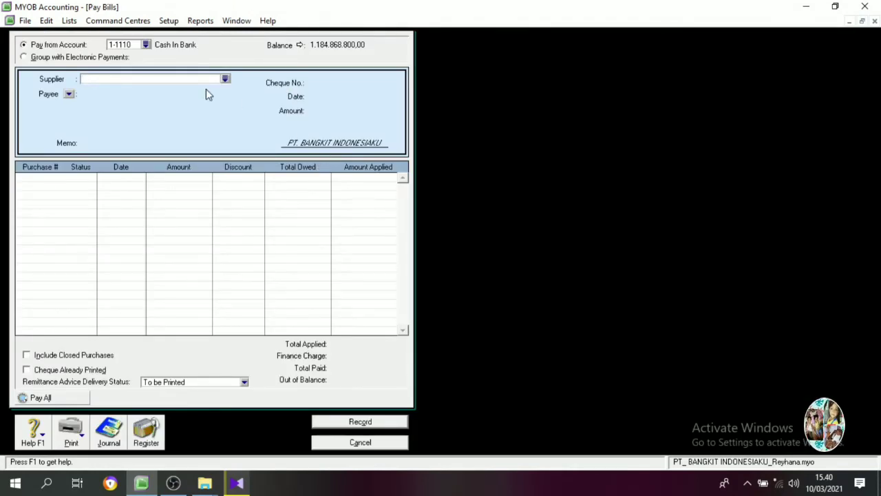
left_click(226, 79)
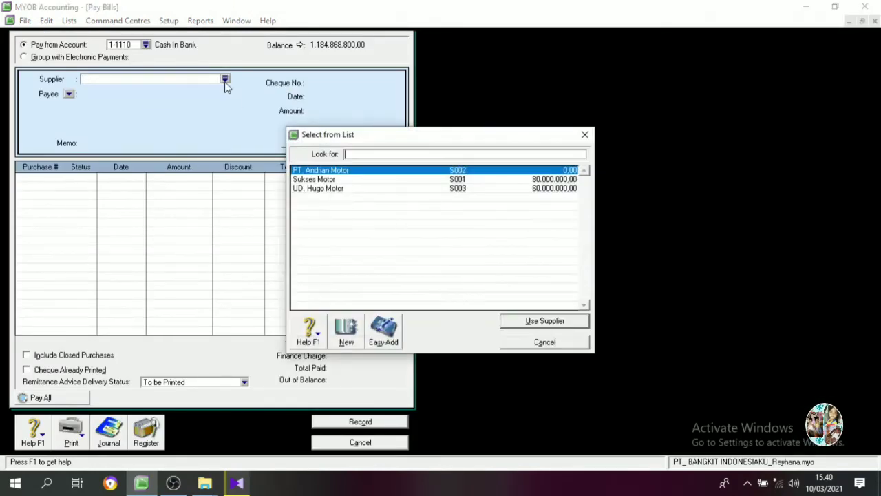
left_click(307, 179)
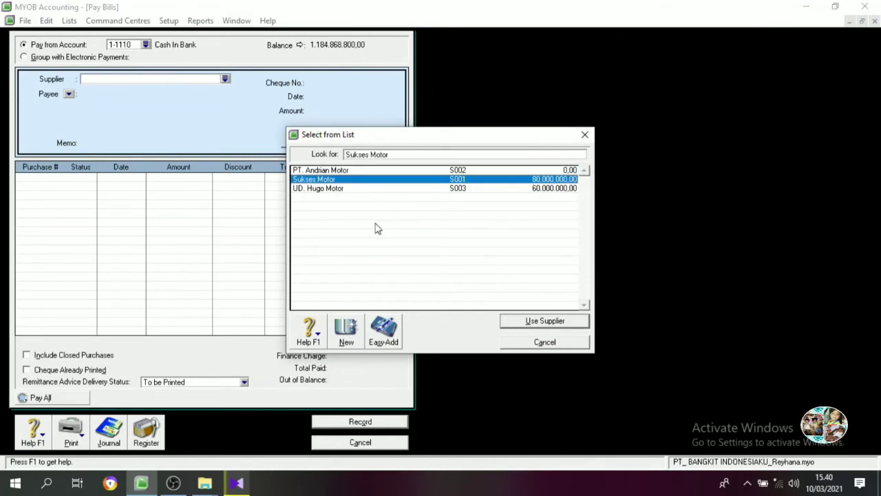
left_click(534, 320)
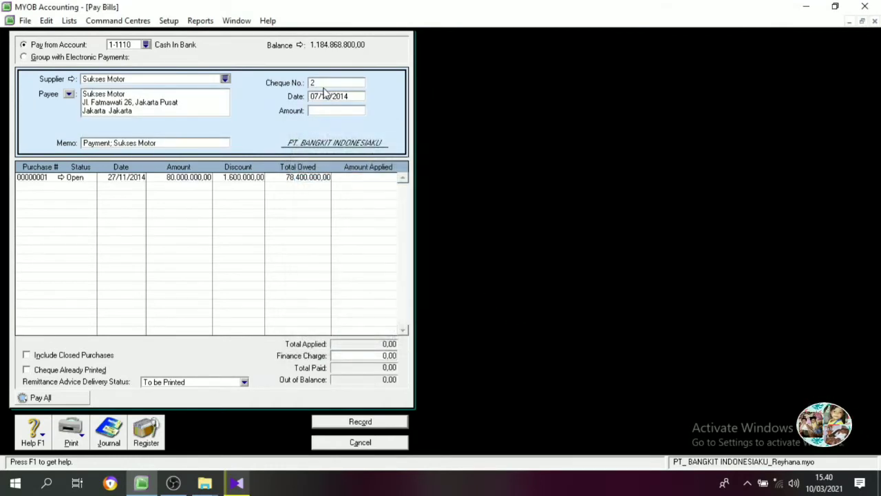
- Give the Sukses Motor bill payment cheque number KK12-12 and an amount of 78400000
left_click(323, 83)
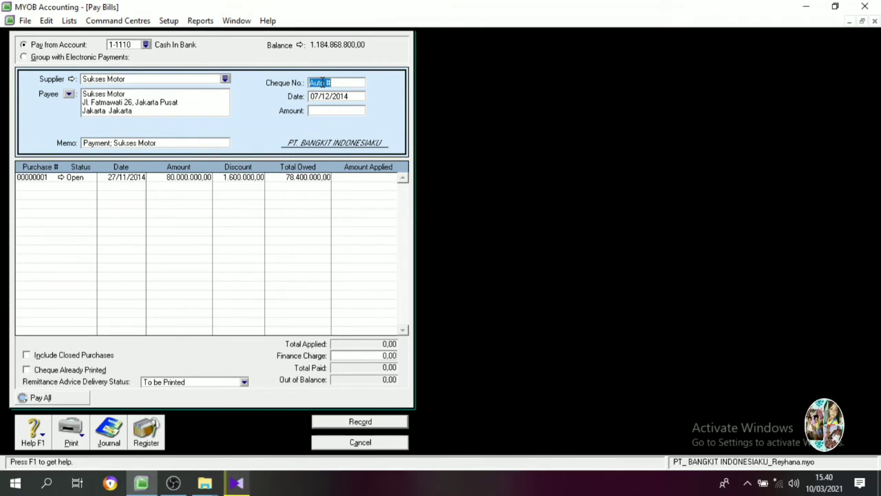
type("KK12-12")
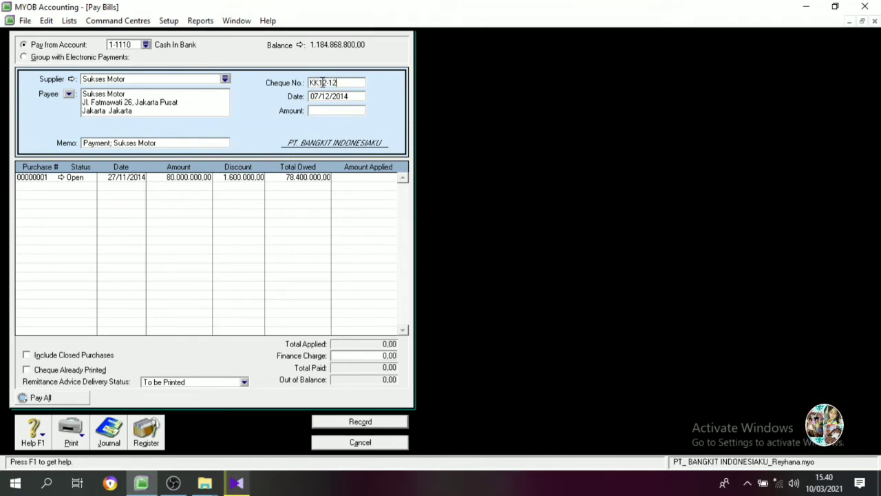
left_click(327, 97)
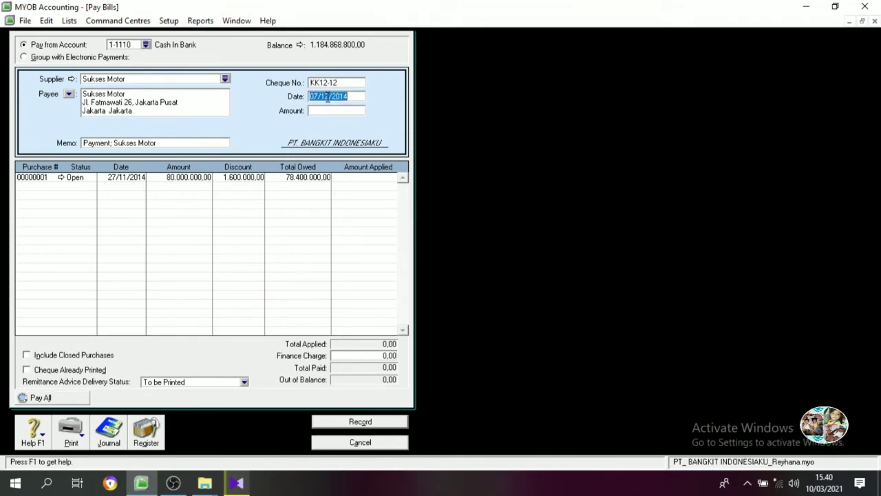
left_click(333, 112)
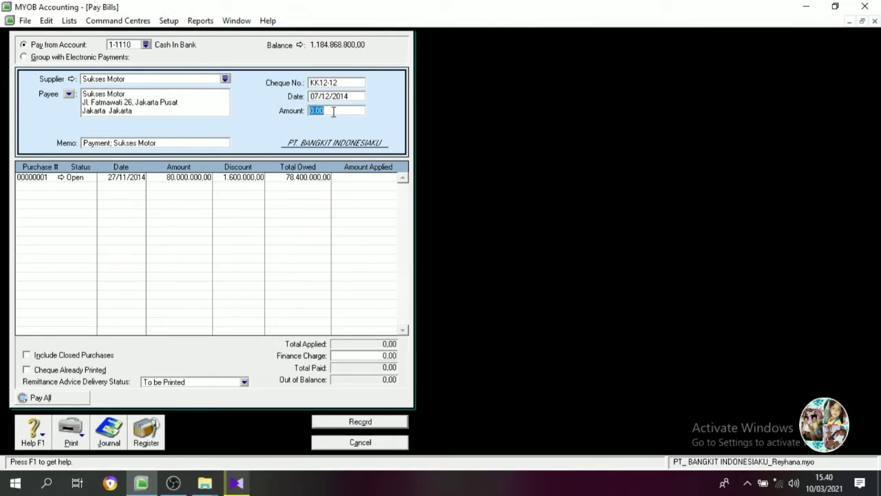
type("78")
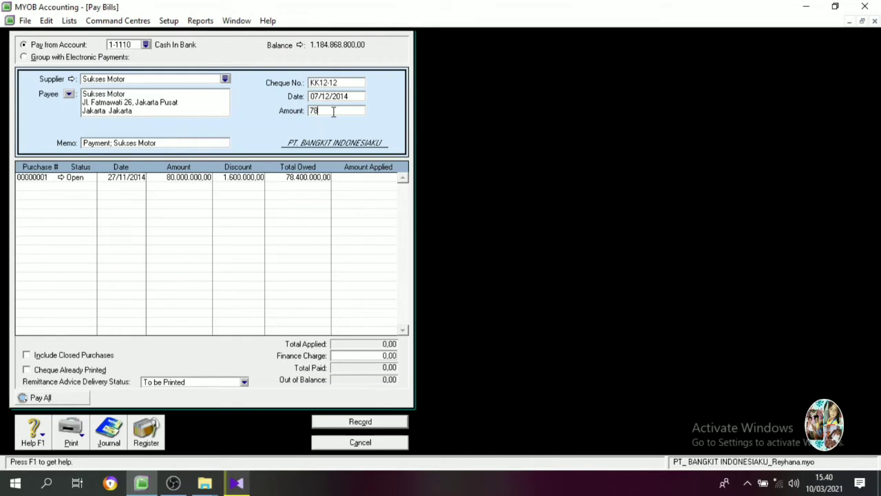
type(".400.000")
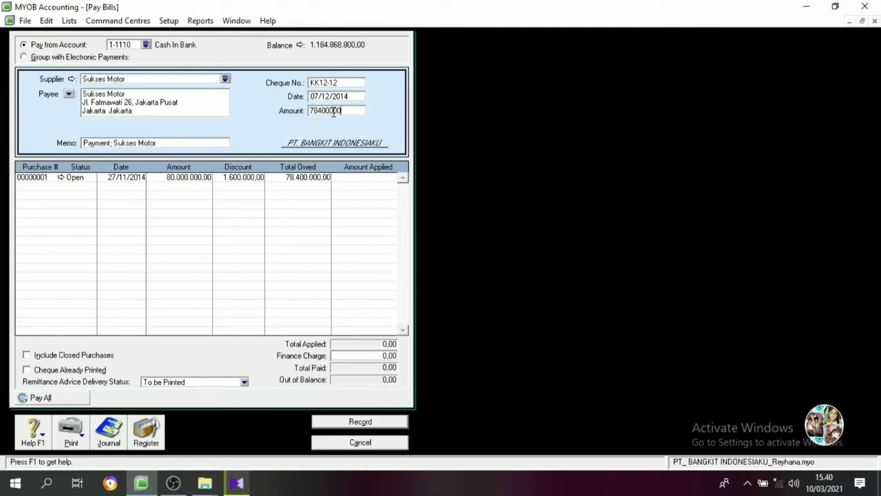
key("Tab")
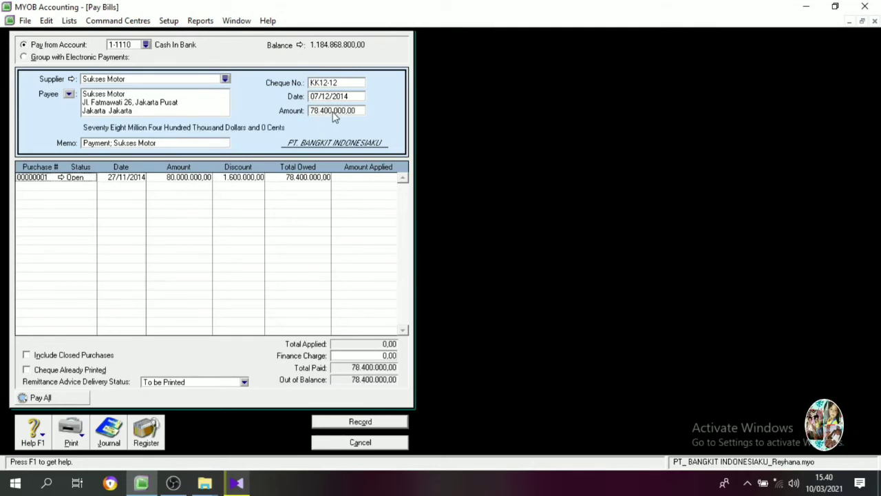
- Apply 78.400.000,00 to Sukses Motor's open purchase, then record the payment with the debit memo printed later and close the form
left_click(377, 179)
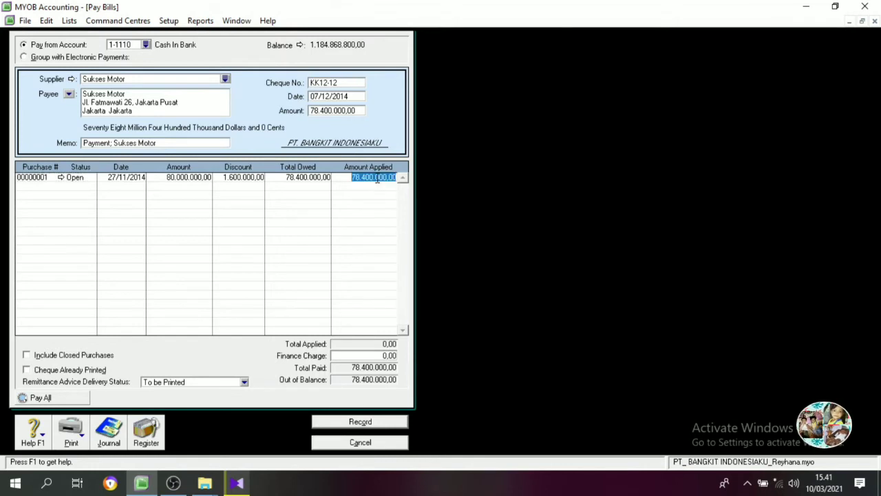
key("Tab")
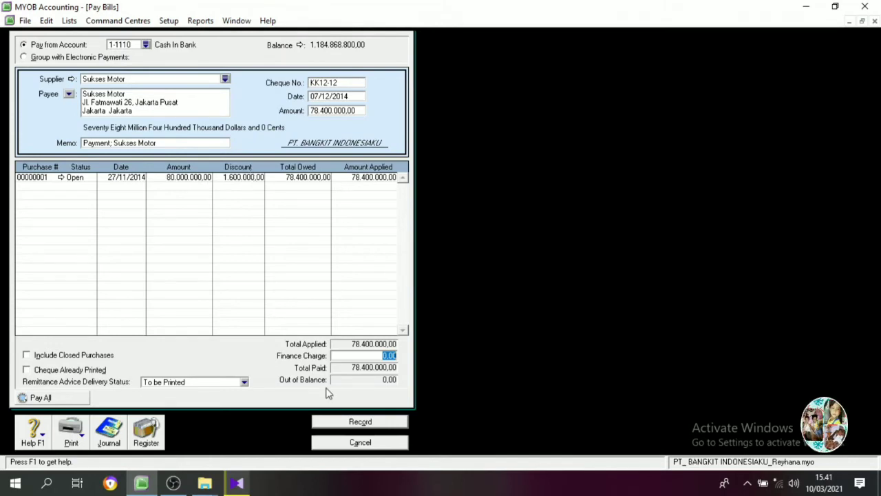
left_click(359, 422)
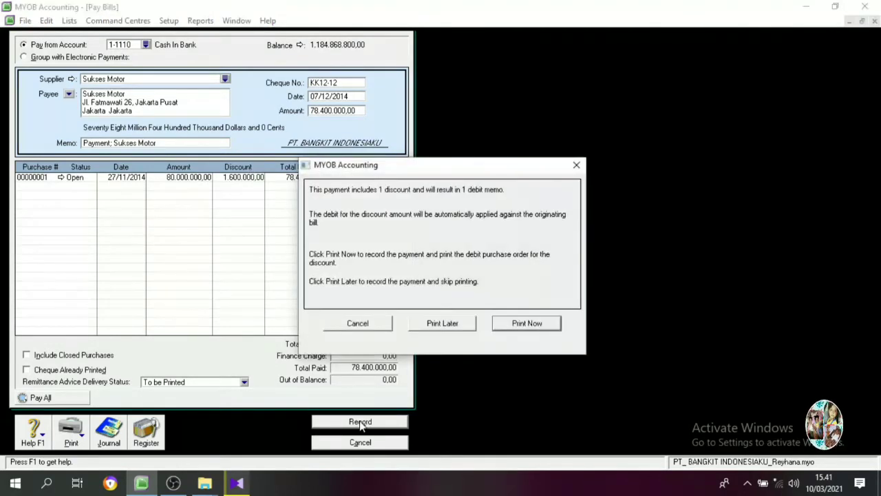
left_click(438, 324)
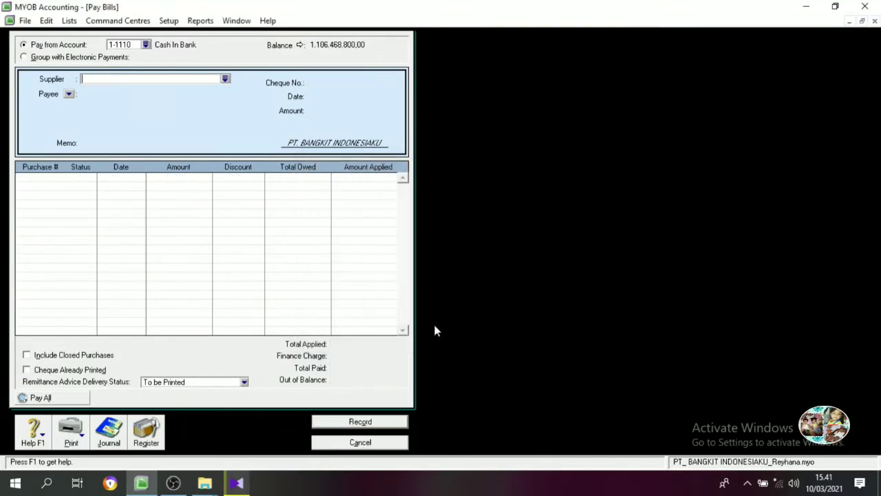
left_click(365, 443)
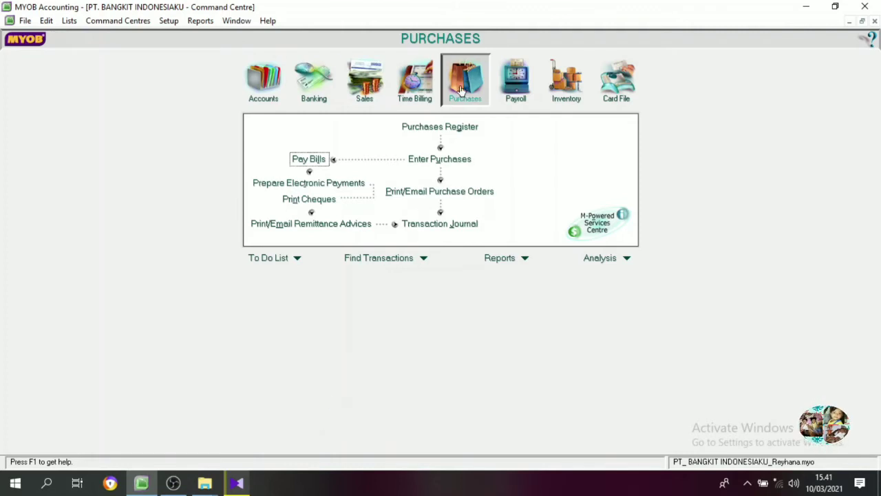
- Start a new purchase bill with Sukses Motor as the supplier and turn off Tax Inclusive
left_click(437, 159)
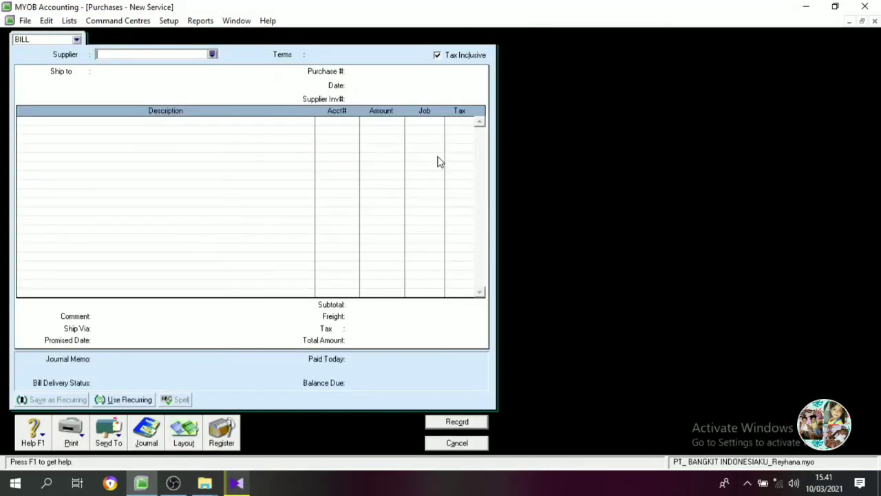
left_click(213, 55)
left_click(307, 181)
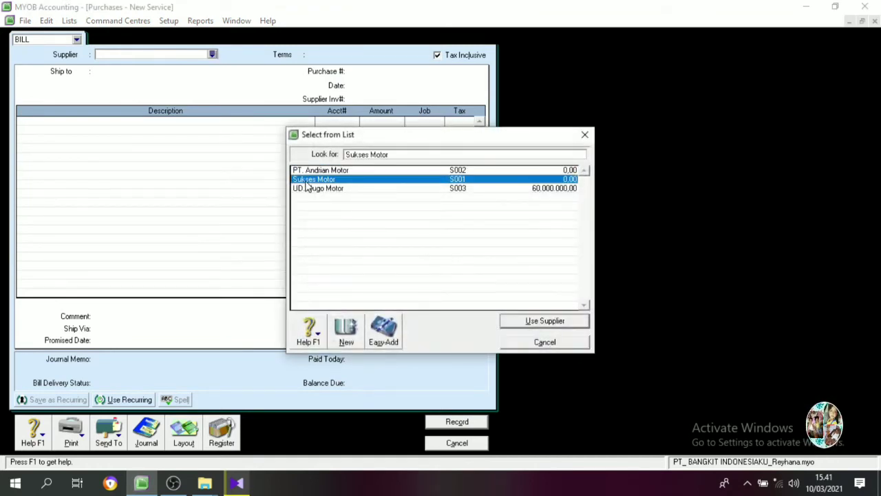
left_click(544, 321)
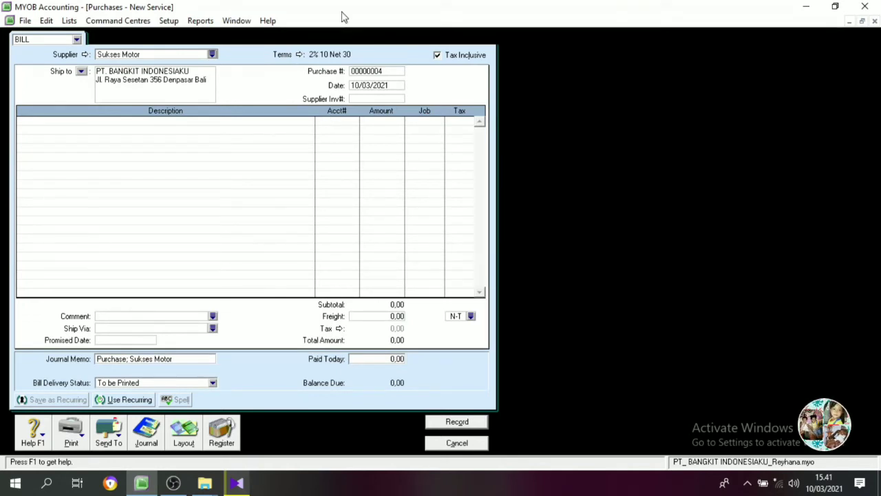
left_click(437, 56)
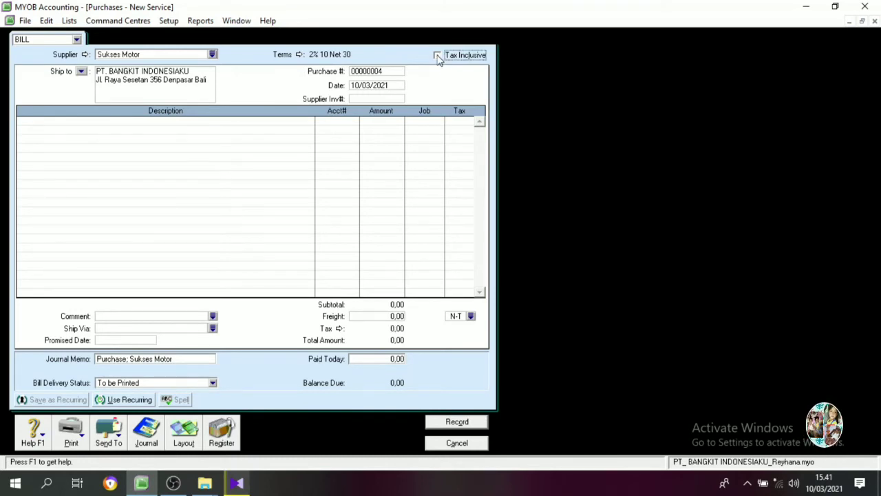
- Set the bill's purchase number to FP105 and its date to 08/12/2014
left_click(369, 71)
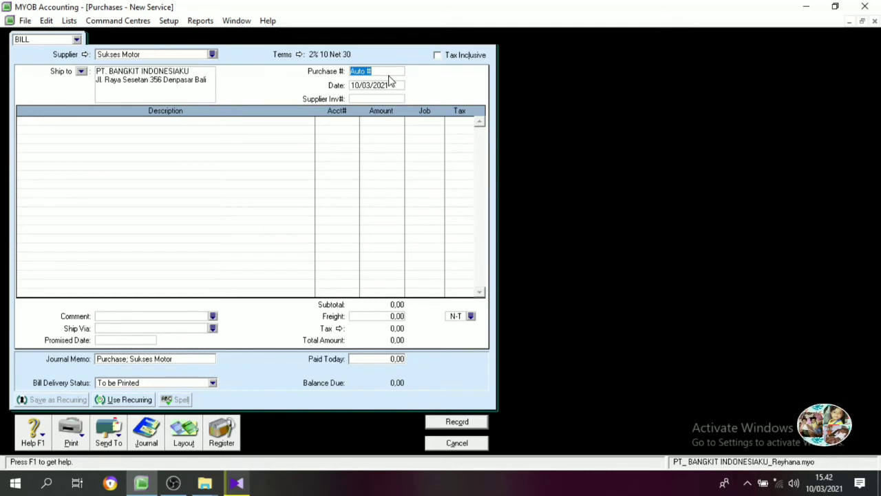
type("F")
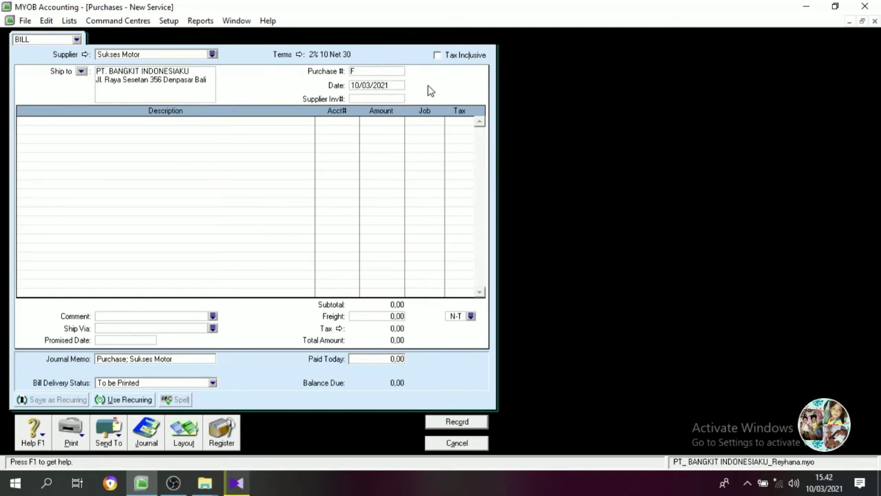
type("P105")
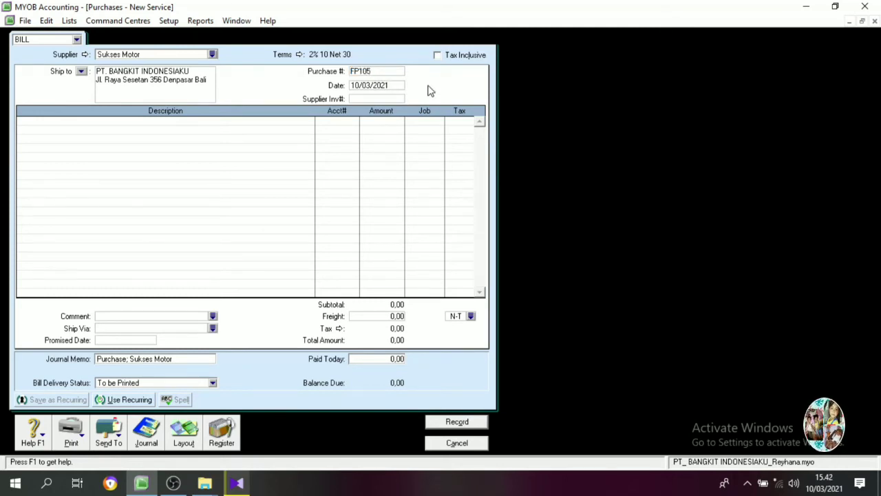
key("Tab")
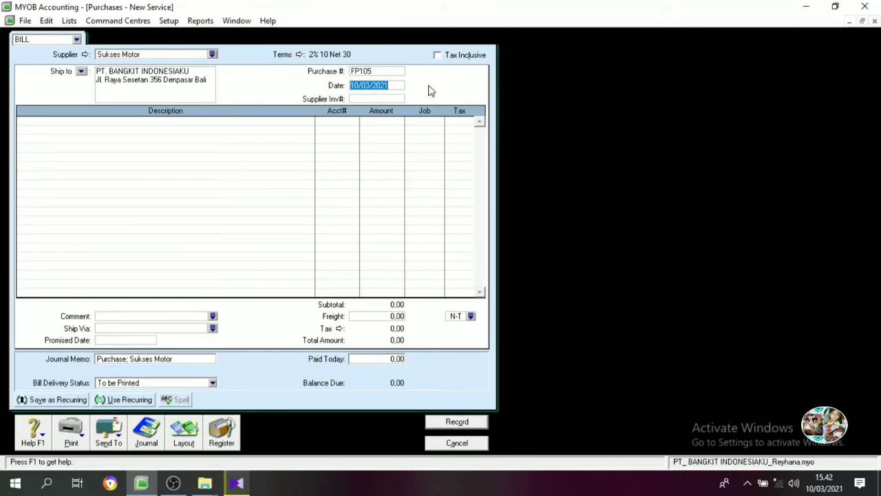
type("08/1")
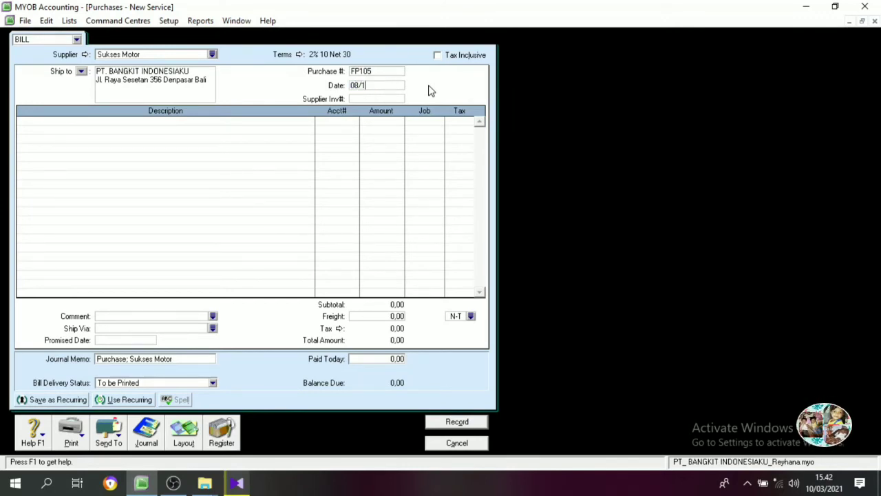
type("2/2014")
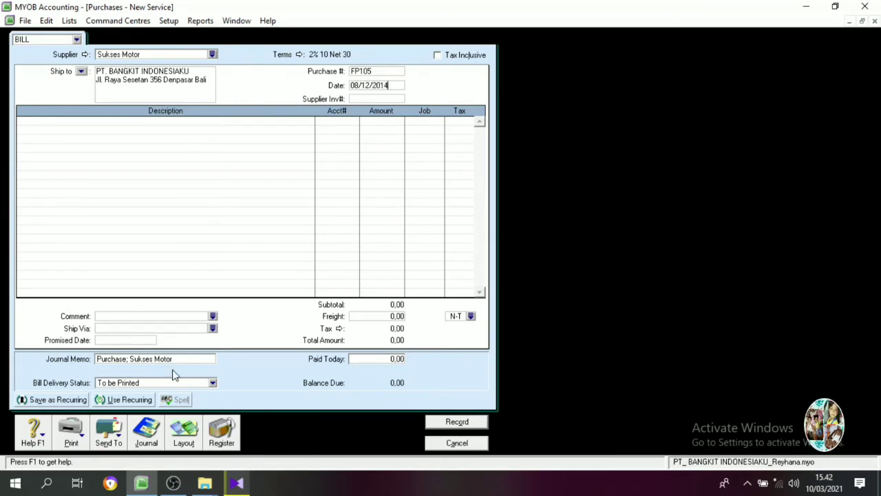
- Switch the purchase bill to the Item layout
left_click(185, 443)
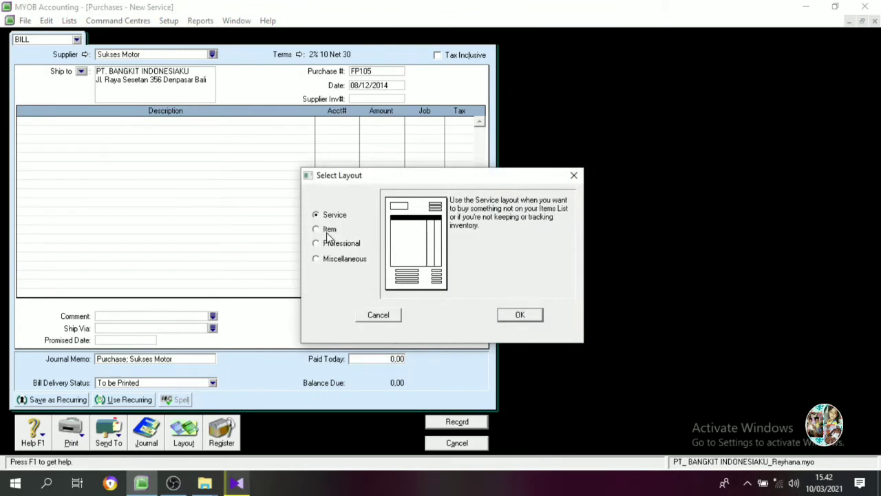
left_click(325, 230)
left_click(507, 318)
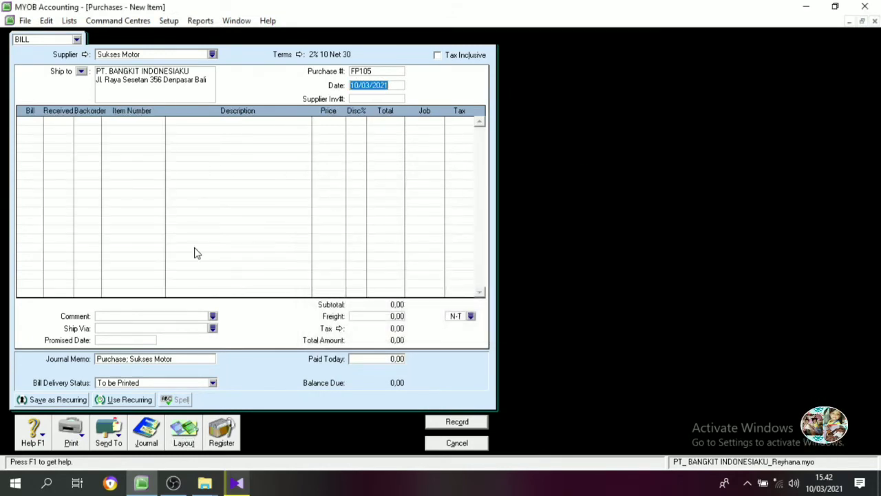
- Enter a billed quantity of 10 on the bill's first line and open the item list for that line
left_click(33, 122)
type("10")
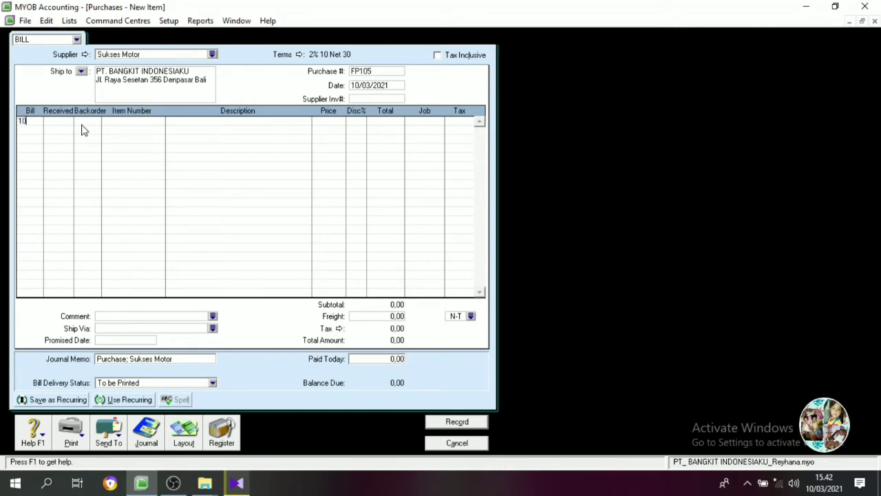
left_click(84, 123)
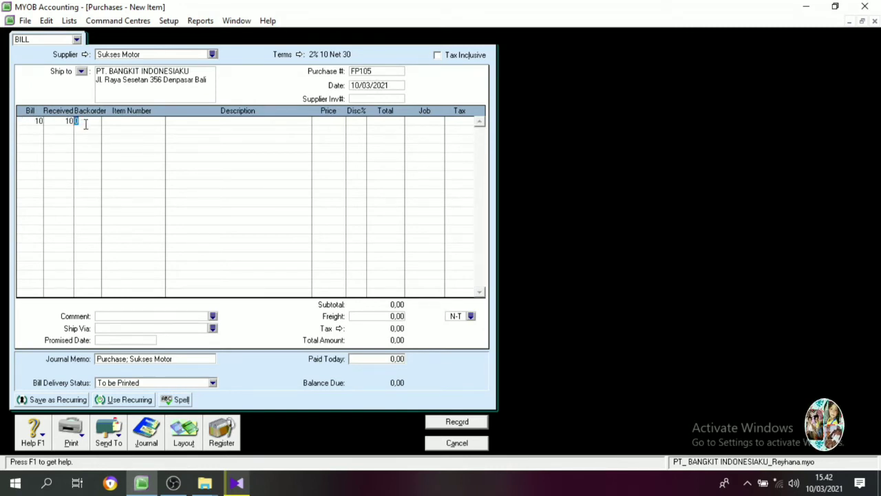
key("Tab")
key("Tab")
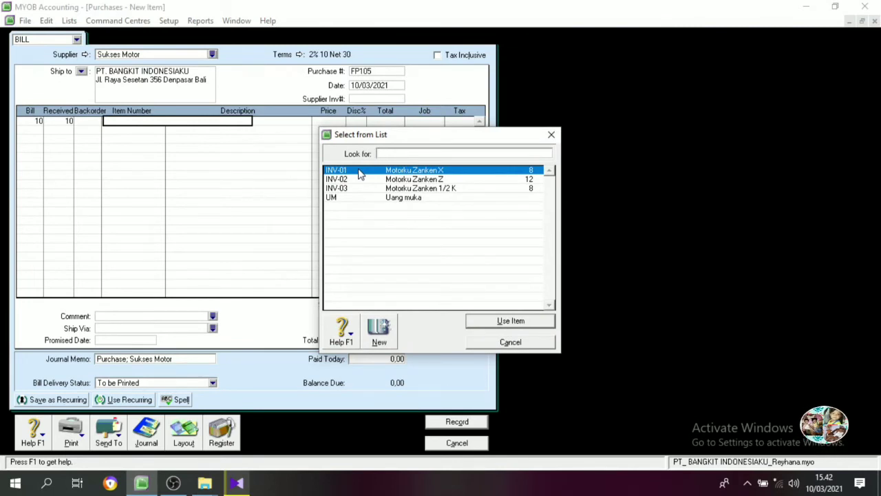
- Enter item INV-01 (Motorku Zanken X) on the first bill line at a unit price of 8,000,000
left_click(433, 172)
left_click(493, 320)
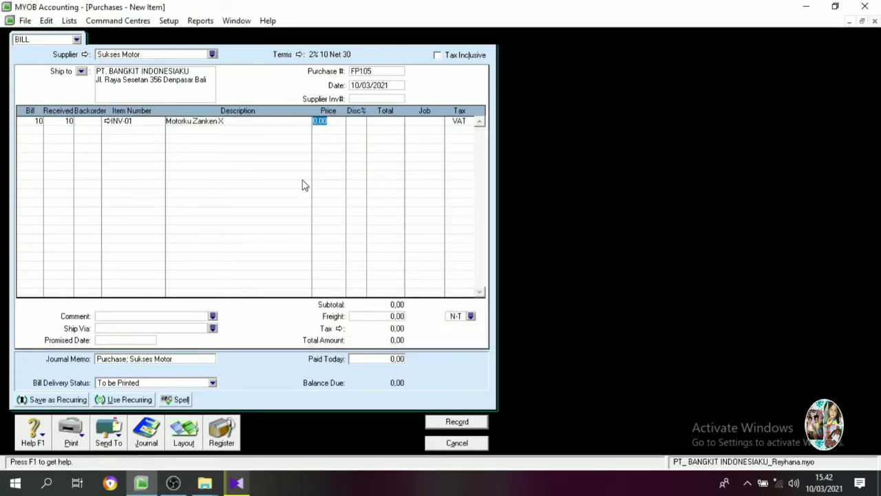
type("8000000")
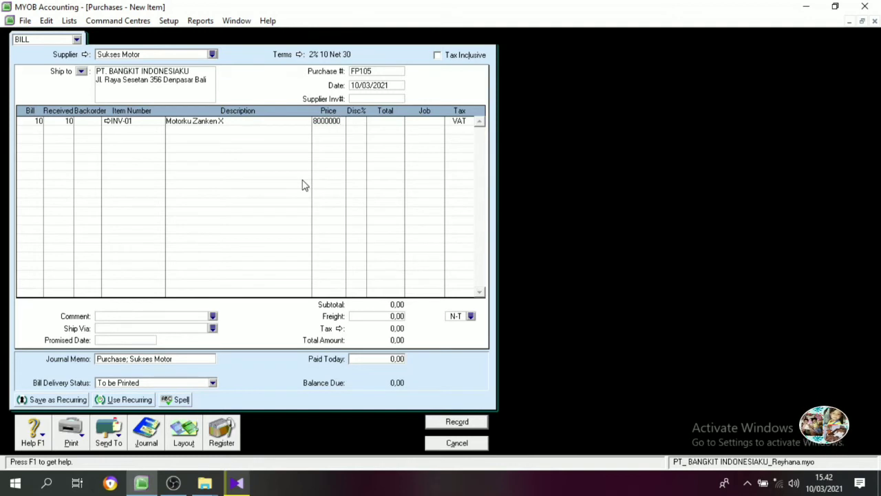
key("Tab")
key("Tab")
key("Tab")
key("Tab")
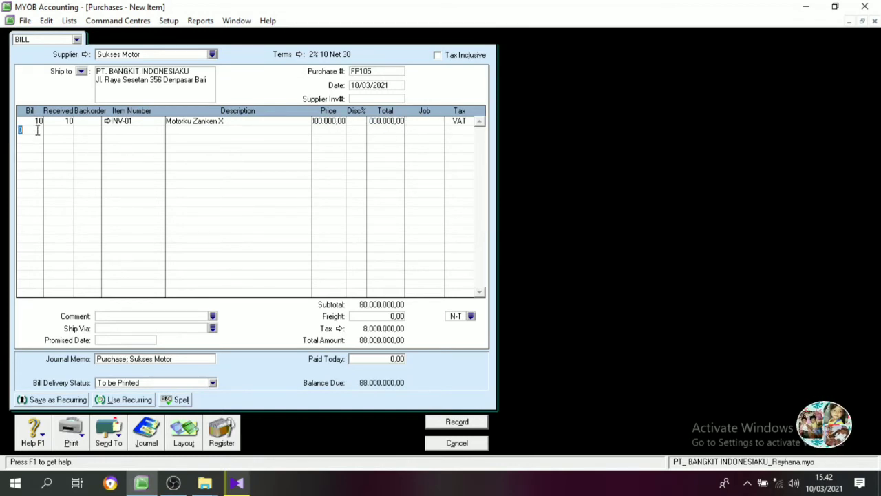
- Add a second bill line for 8 units of INV-02 (Motorku Zanken Z) at a unit price of 7,200,000
type("8")
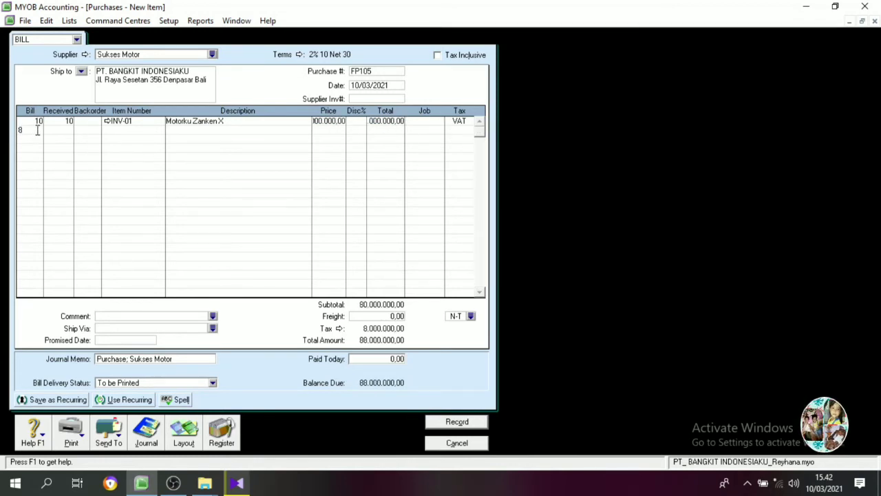
key("Tab")
key("Tab")
key("Tab")
key("Tab")
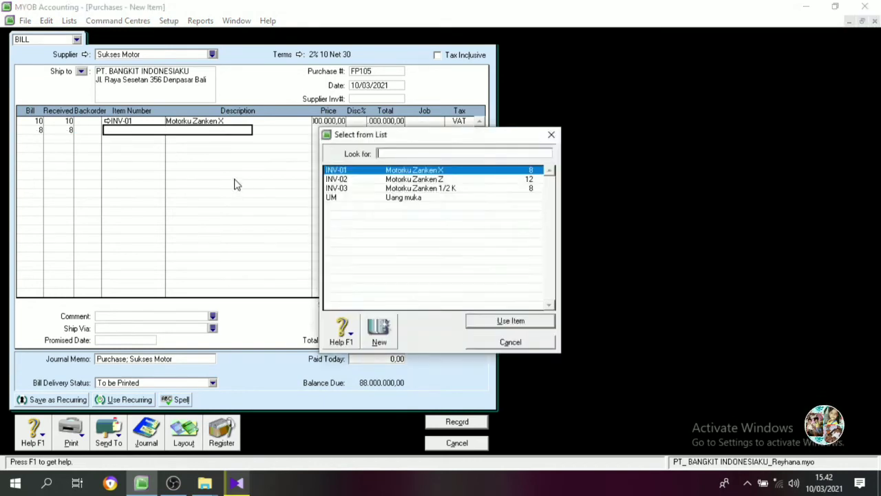
left_click(413, 181)
left_click(513, 322)
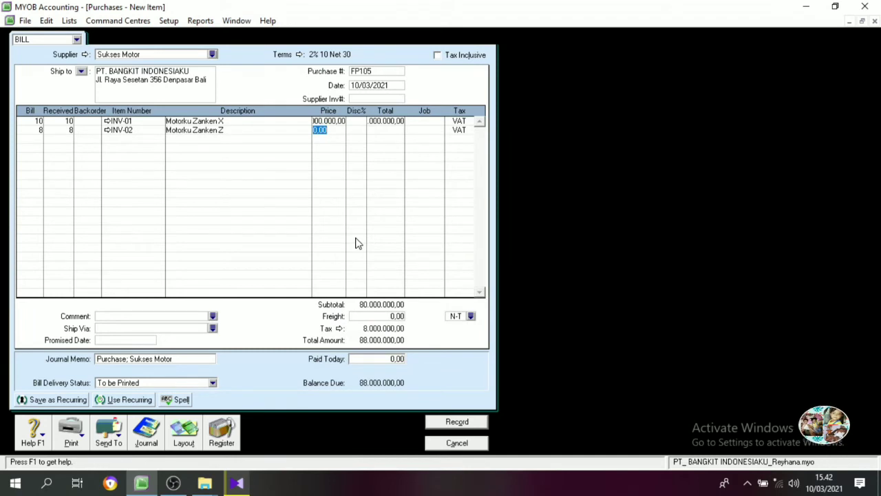
type("7200000")
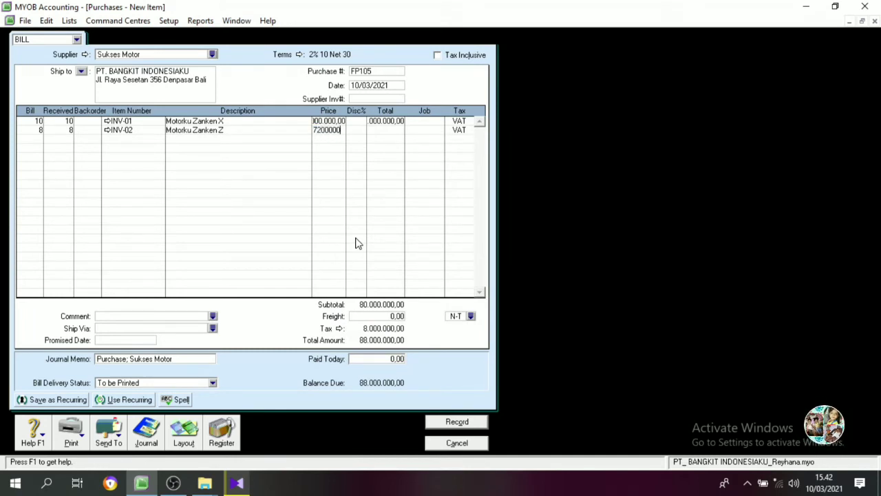
key("Tab")
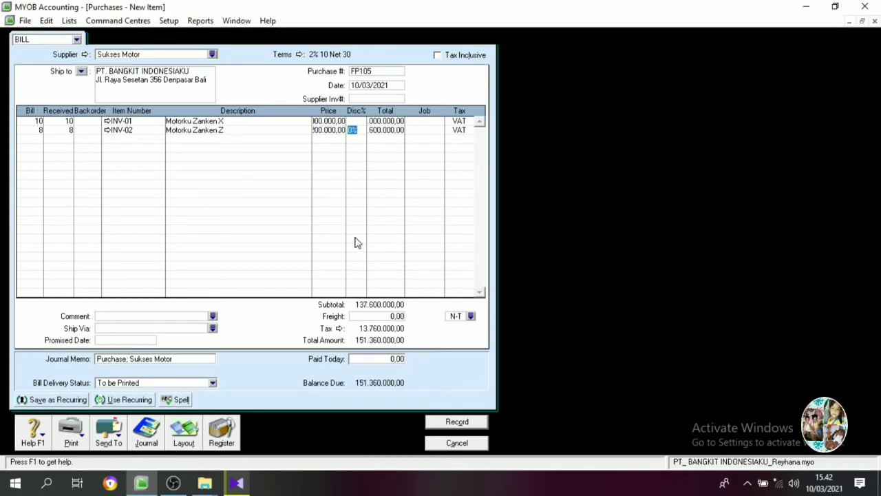
key("Tab")
- Add a third bill line for 8 units of INV-03 (Motorku Zanken 1/2 K) at a unit price of 7,600,000
left_click(38, 138)
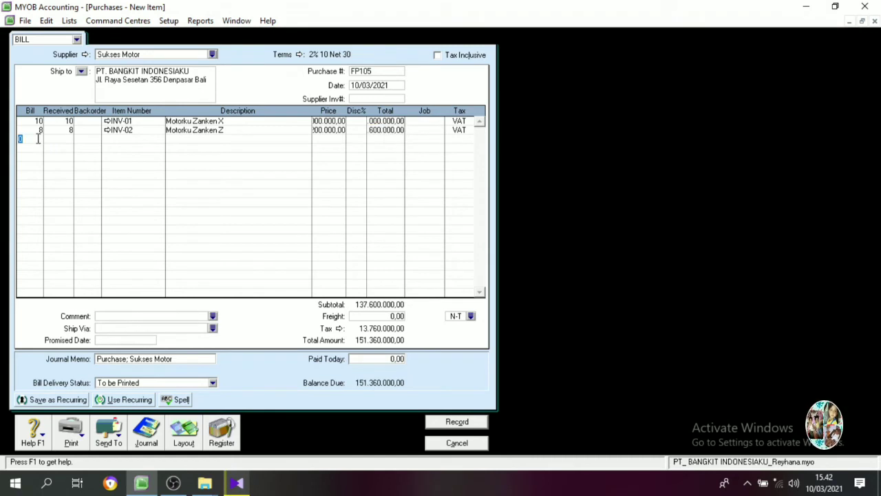
type("8")
key("Tab")
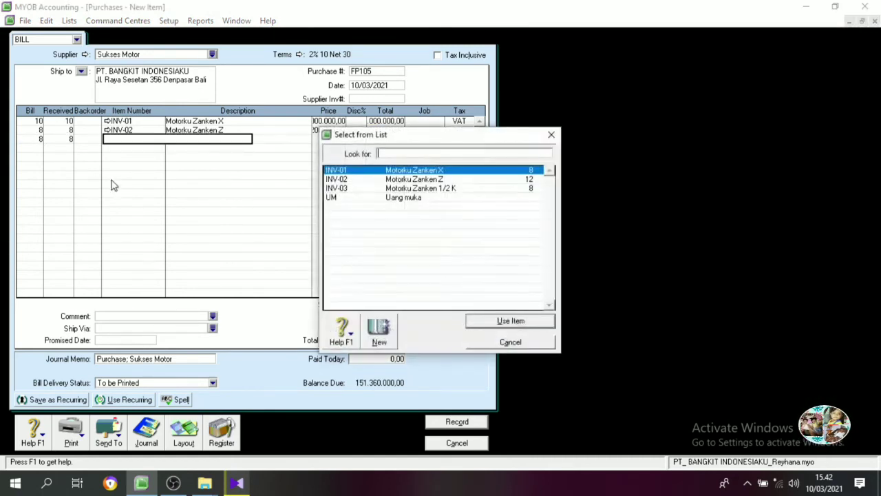
left_click(424, 190)
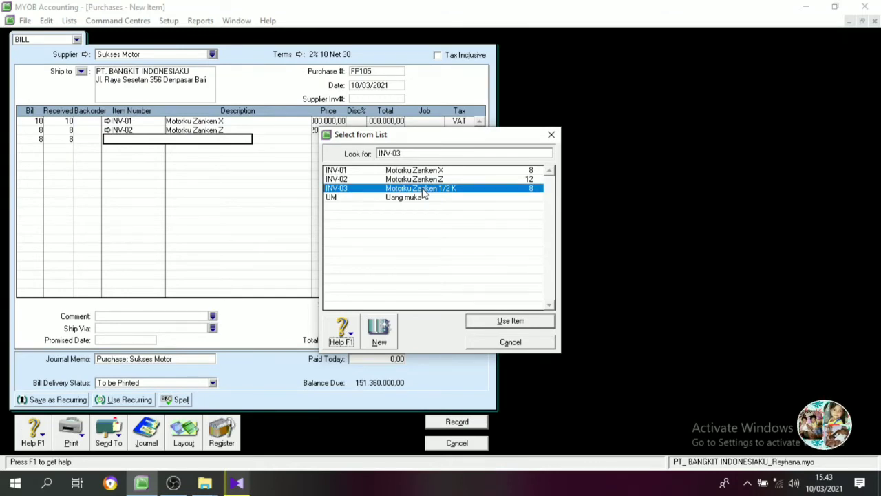
left_click(505, 322)
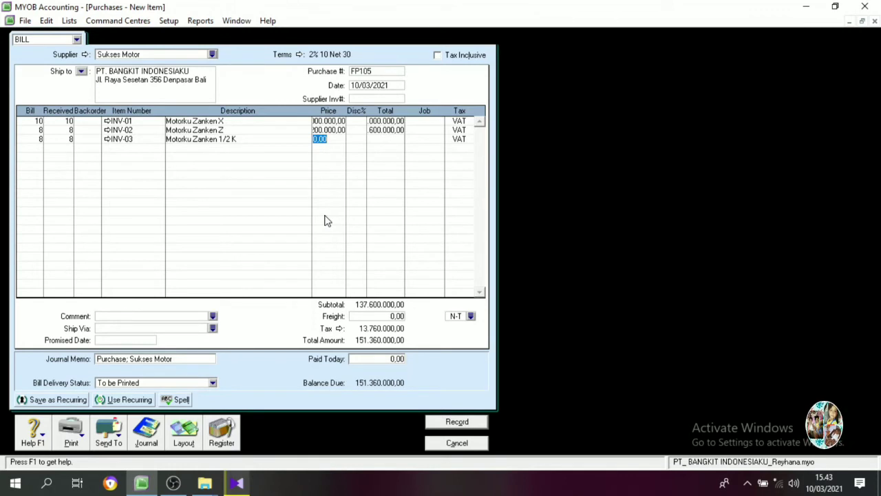
type("7600000")
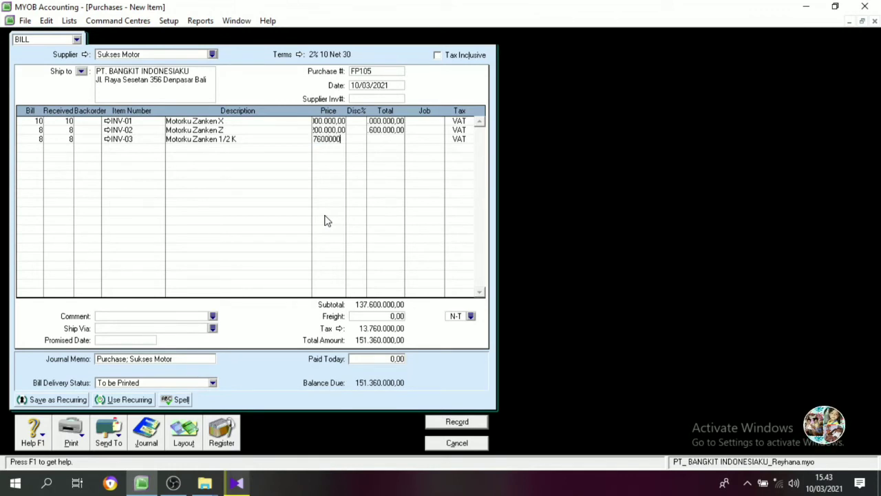
key("Tab")
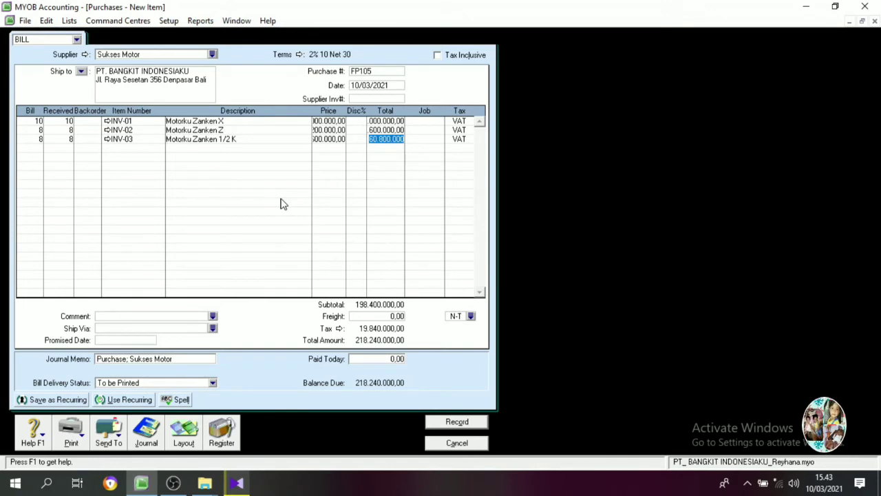
- Set the bill's freight charge to 800,000
left_click(399, 316)
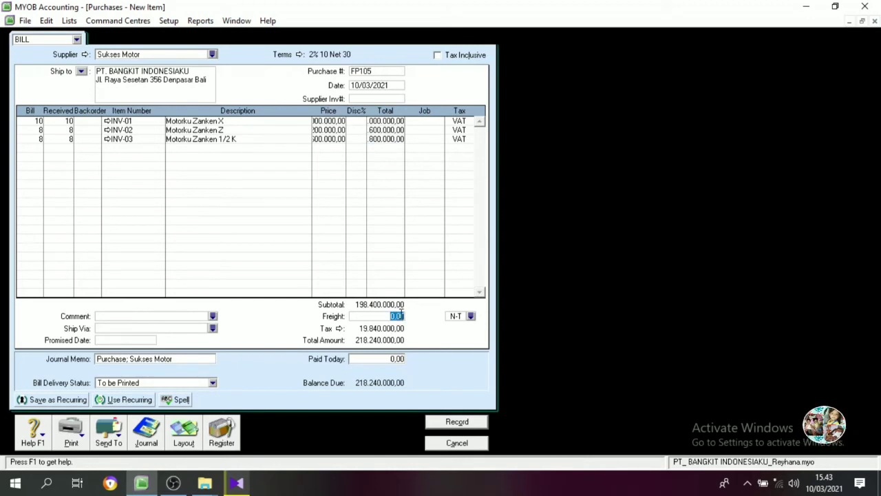
type("800000")
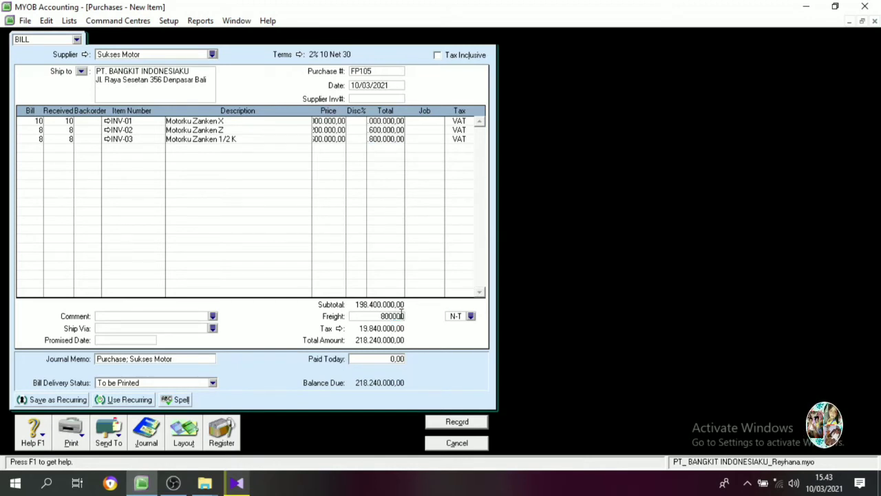
key("Tab")
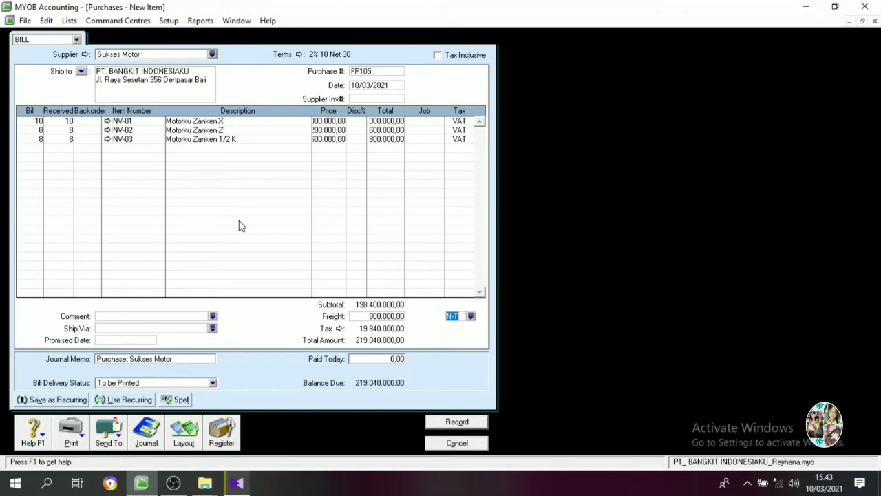
- Add the down payment item UM (Uang muka) as a fourth bill line with a total of -24,000,000
left_click(126, 148)
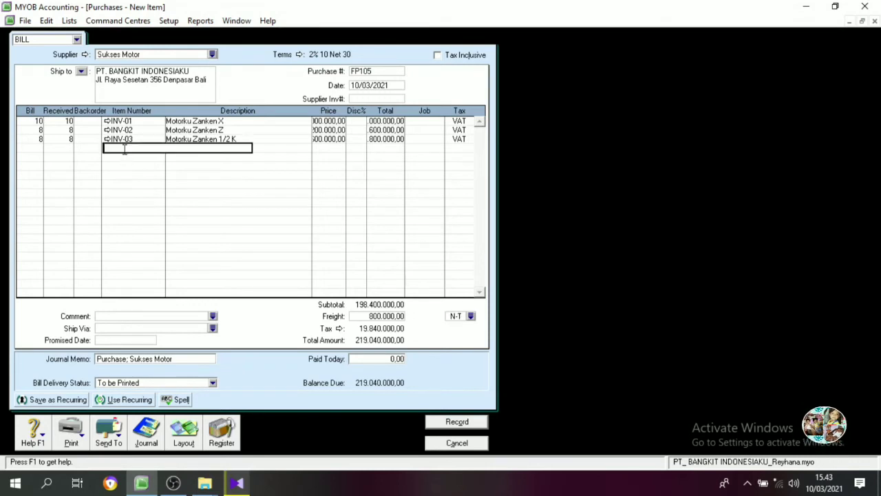
key("Return")
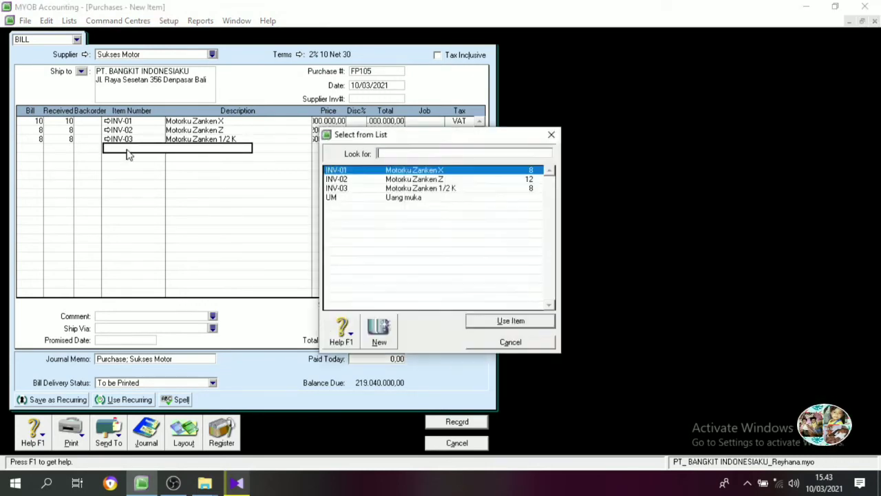
left_click(363, 197)
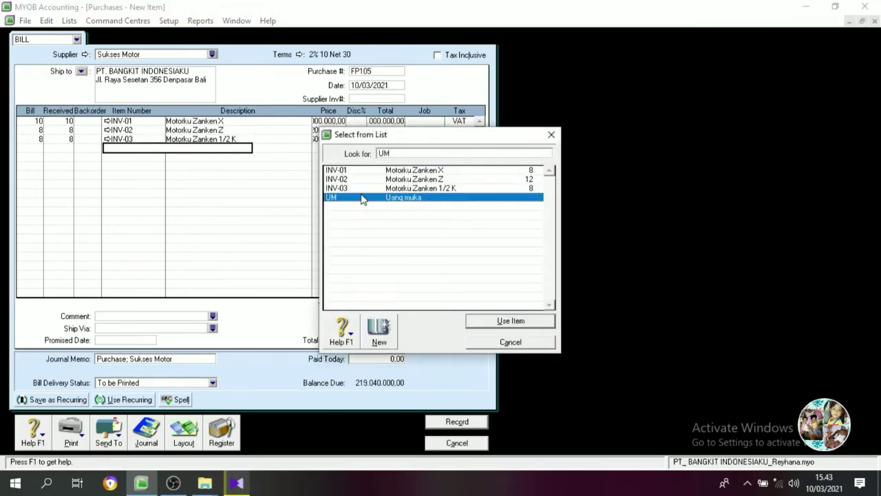
left_click(510, 322)
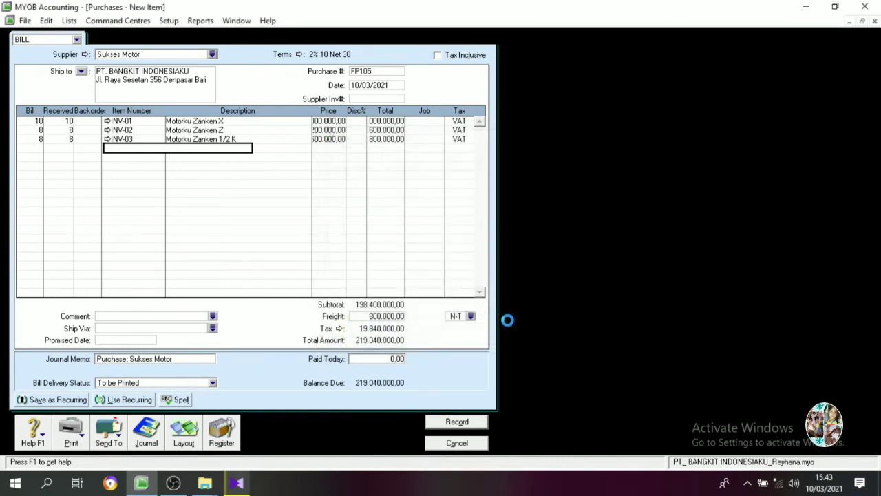
key("Tab")
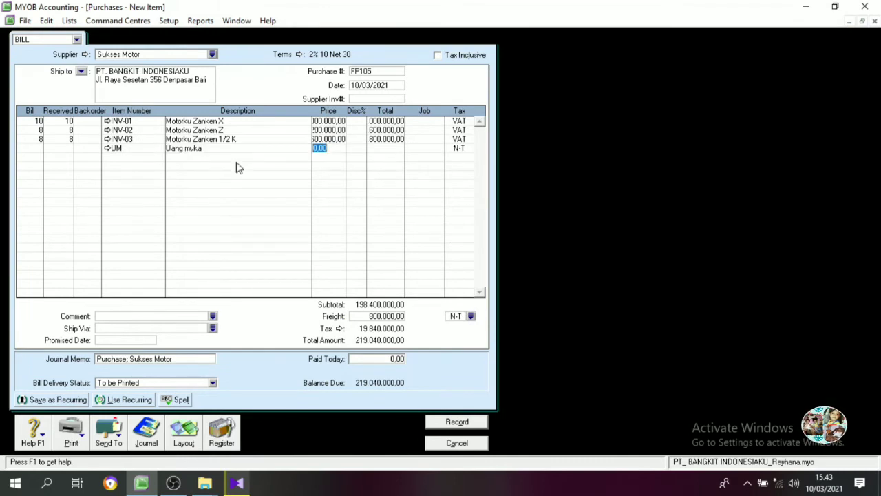
key("Tab")
key("Tab")
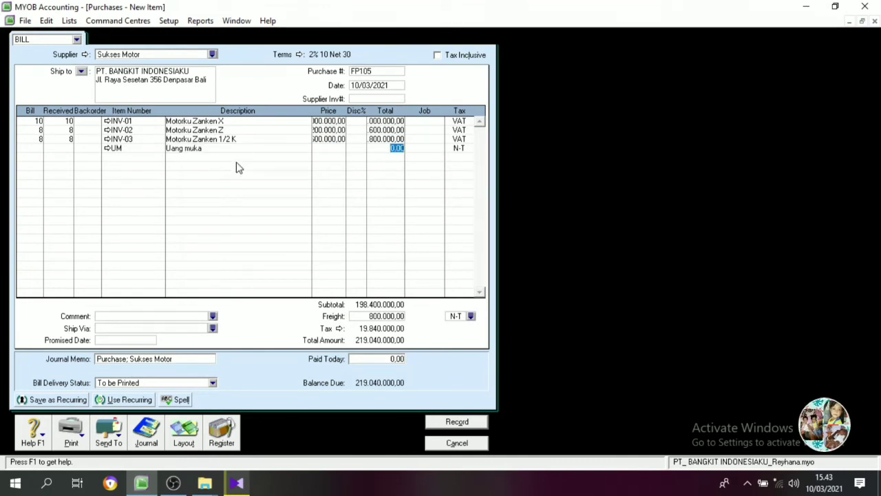
type("-24")
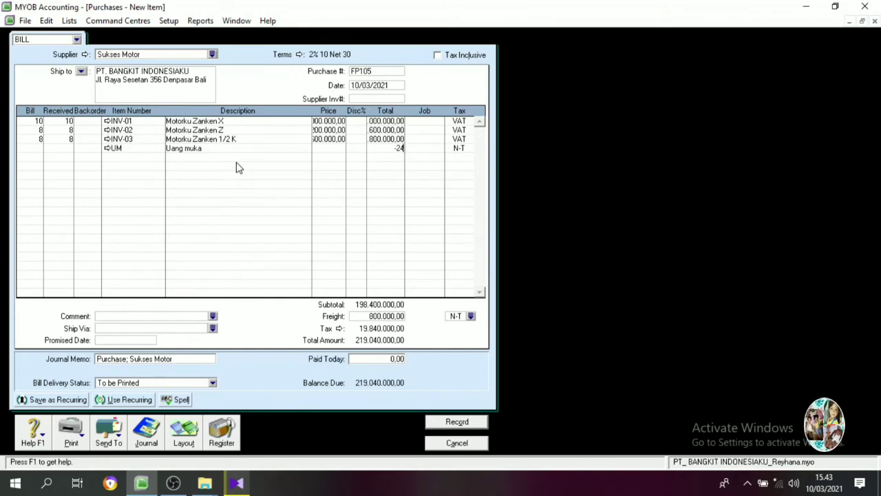
type("000000")
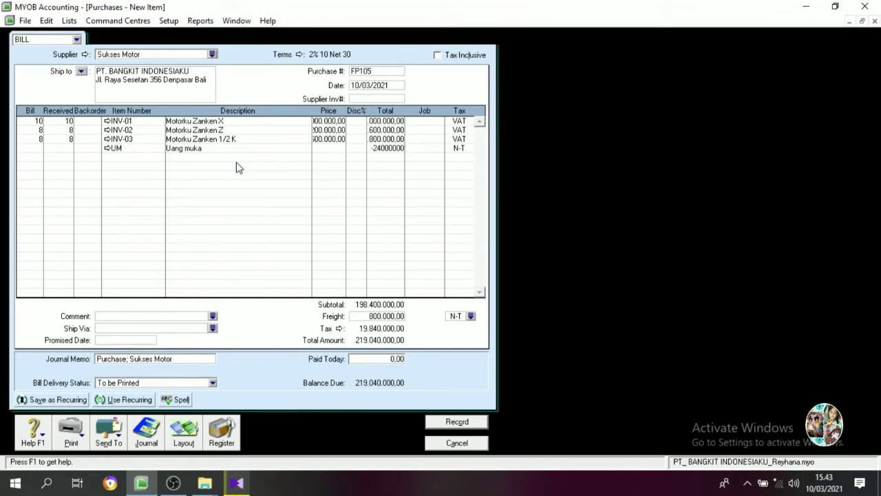
key("Tab")
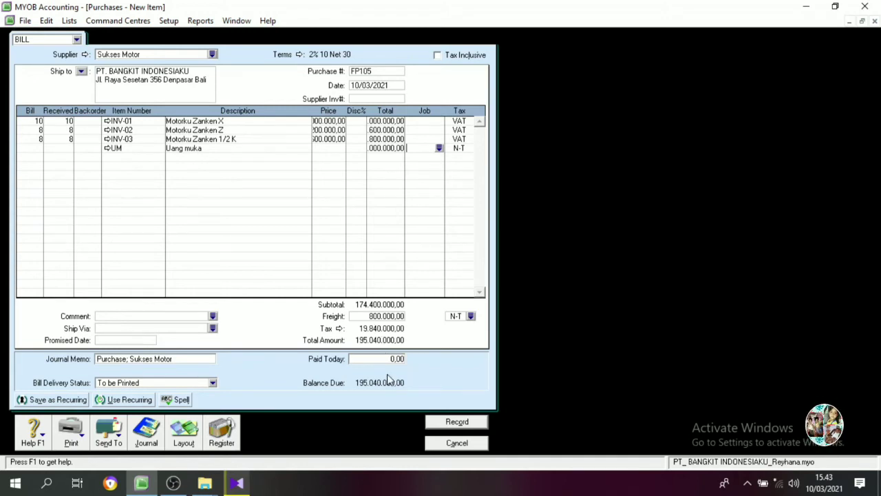
- Record the Sukses Motor bill without changing the tax code, and close the purchase entry form
left_click(451, 424)
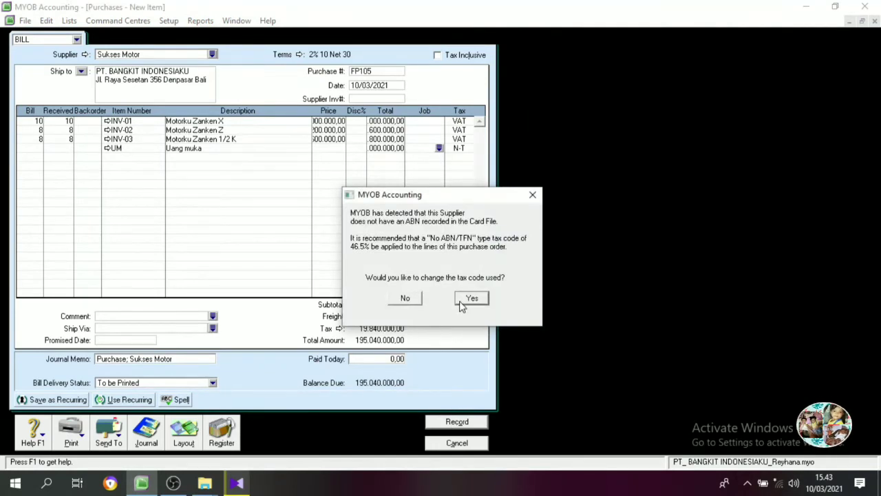
left_click(405, 300)
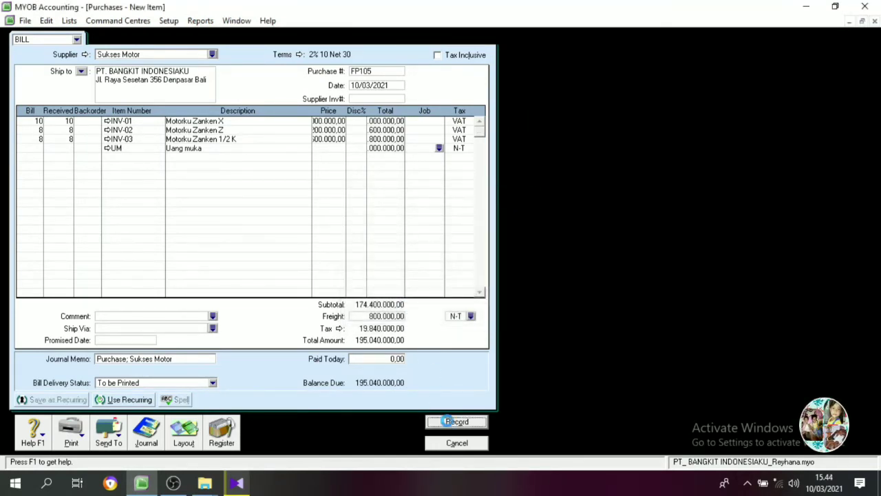
left_click(478, 444)
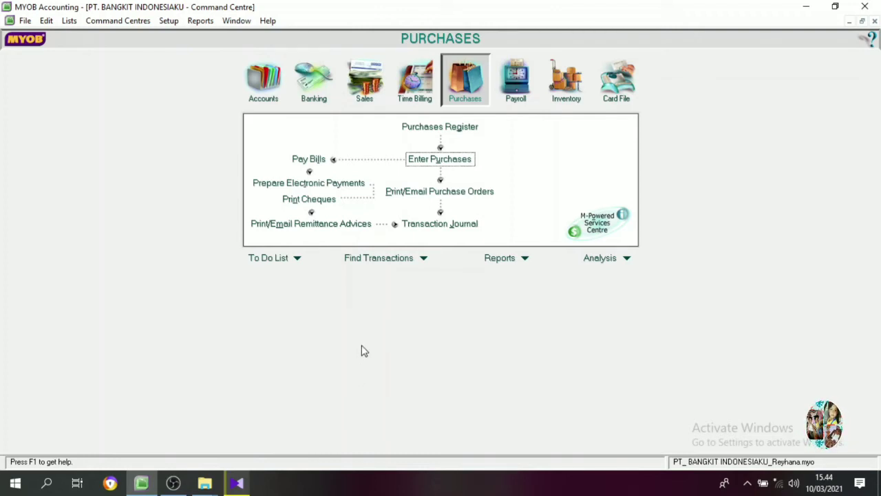
- Start a new sales invoice for the customer Indonesia SUkses
left_click(364, 96)
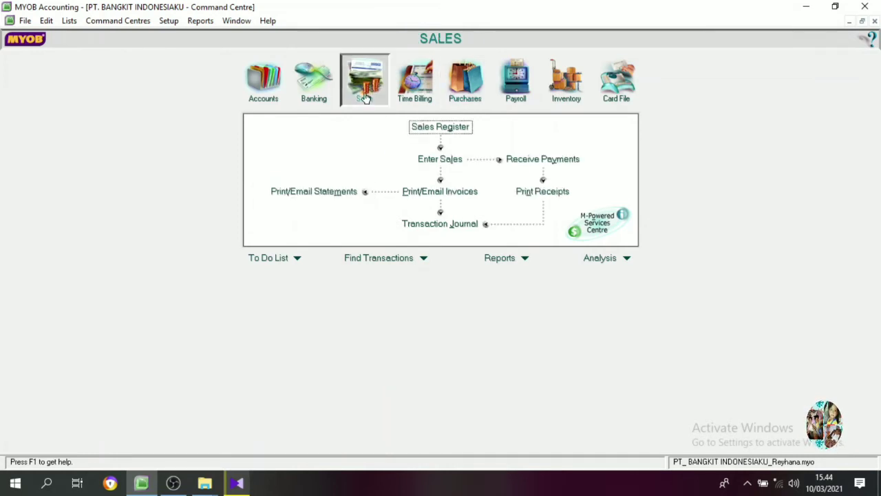
left_click(431, 161)
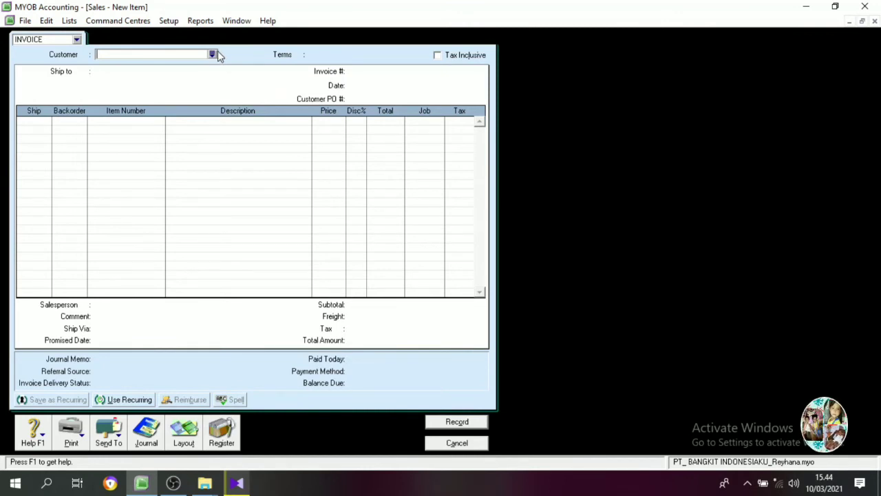
left_click(216, 54)
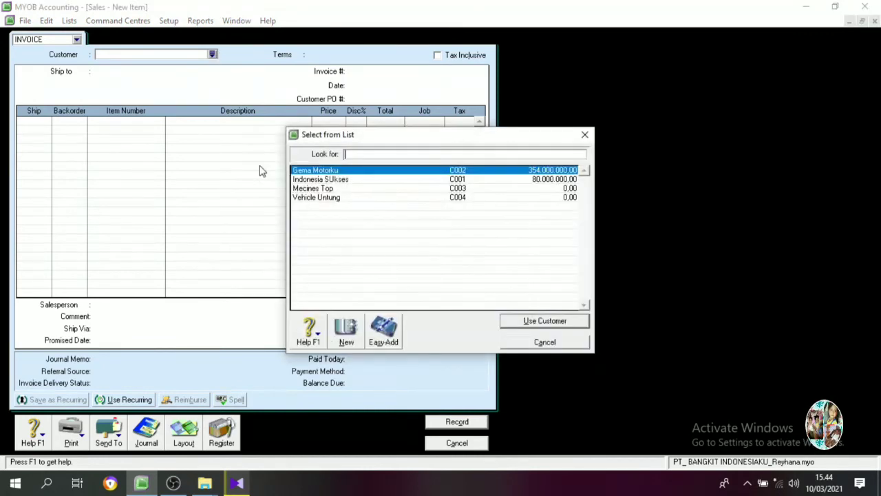
left_click(325, 180)
left_click(512, 320)
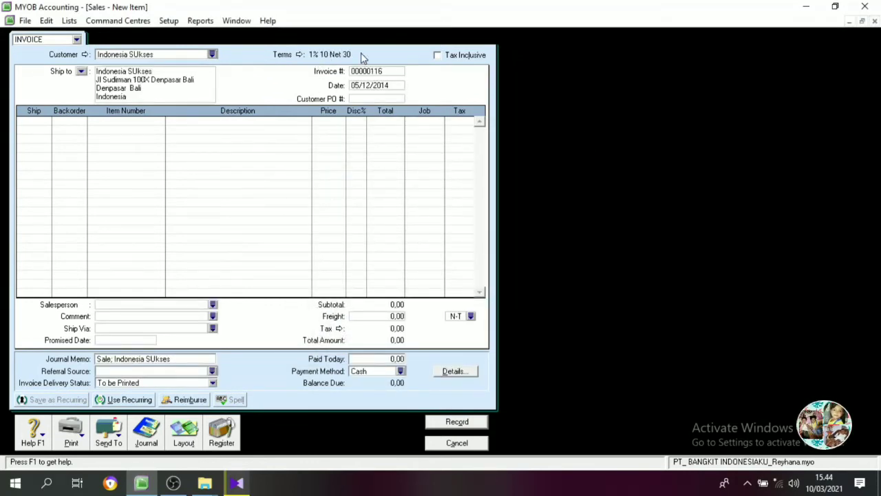
- Set the invoice number to SI-116 and the invoice date to 09/12/2014
left_click(361, 71)
key("Delete")
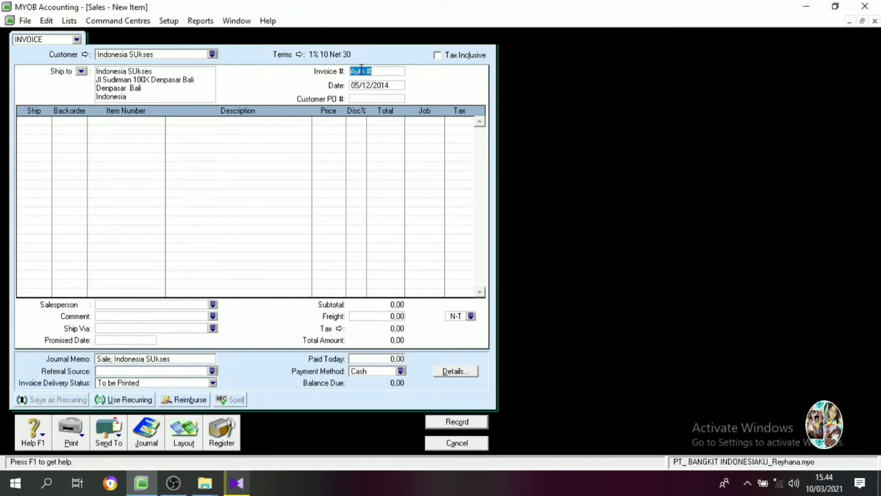
type("S")
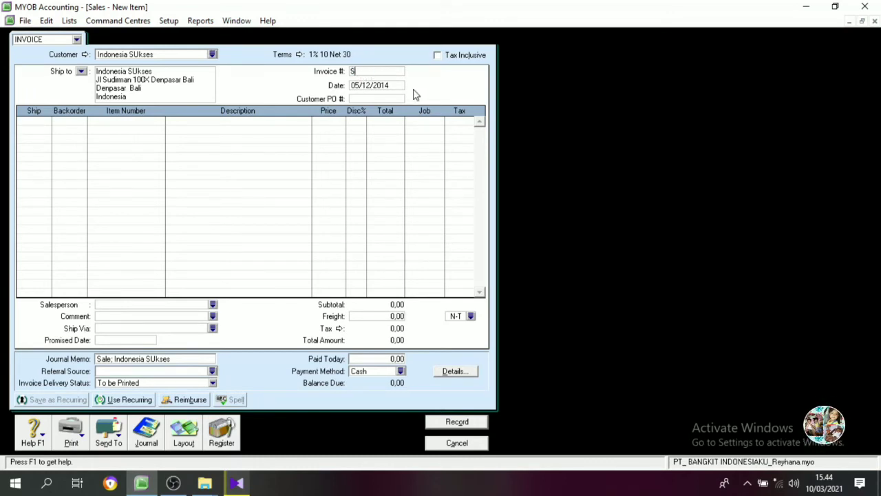
type("I-116")
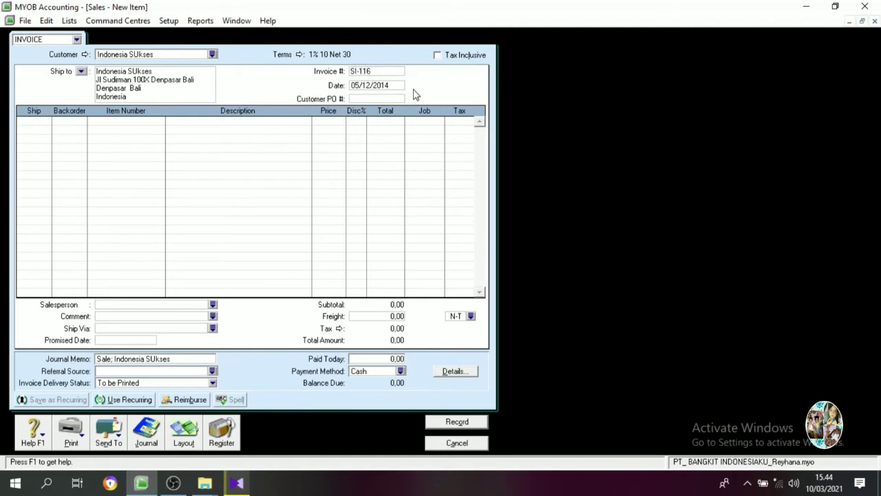
key("Tab")
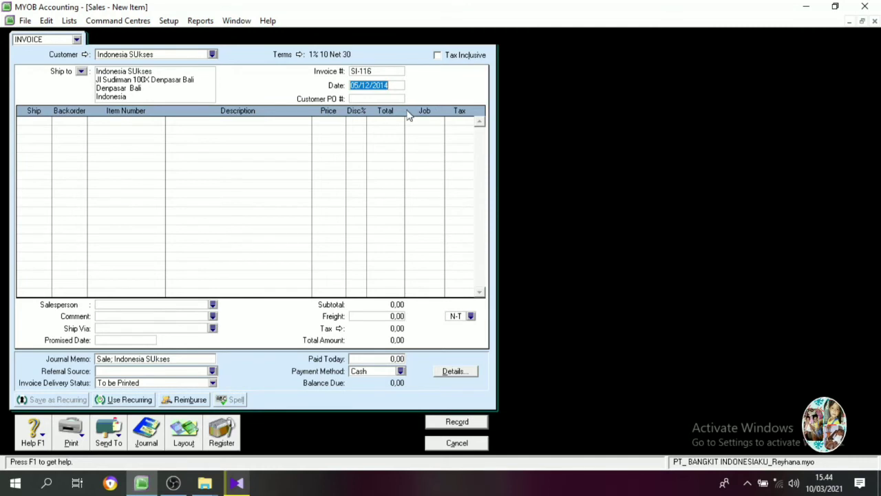
type("09/12/")
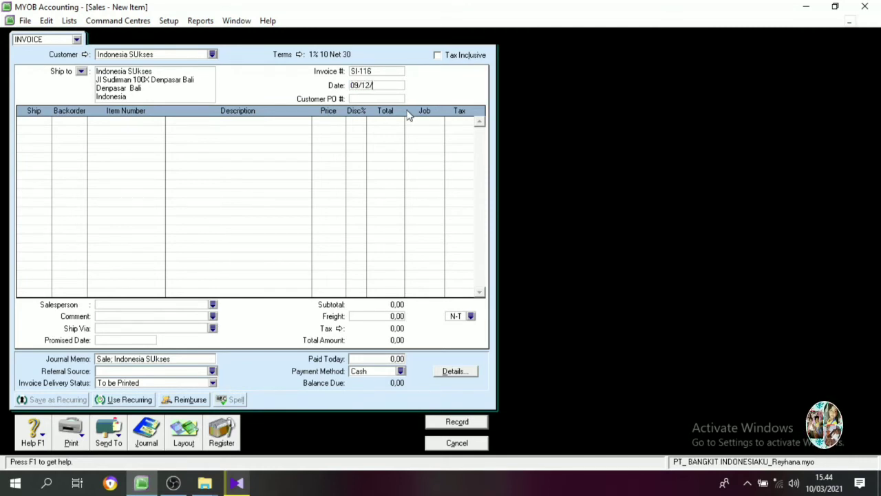
type("2014")
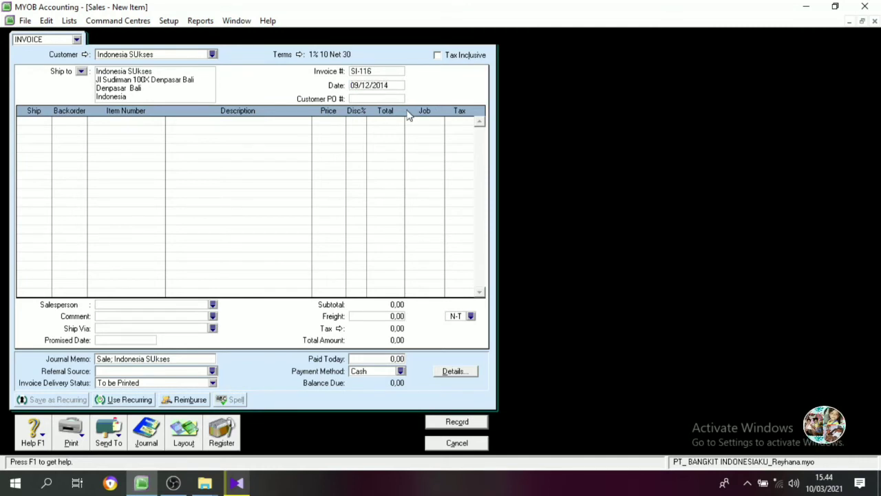
- Add a first invoice line for 4 units of item INV-01 (Motorku Zanken X) at a price of 14,000,000
left_click(45, 123)
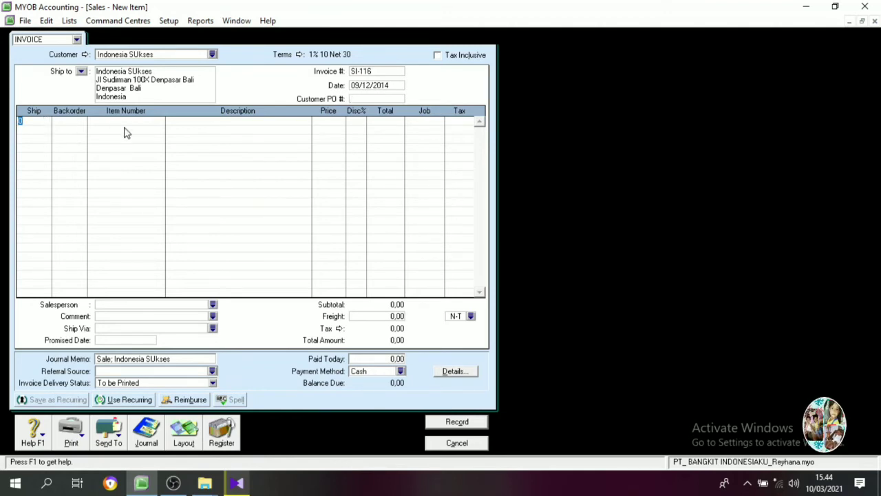
type("4")
key("Tab")
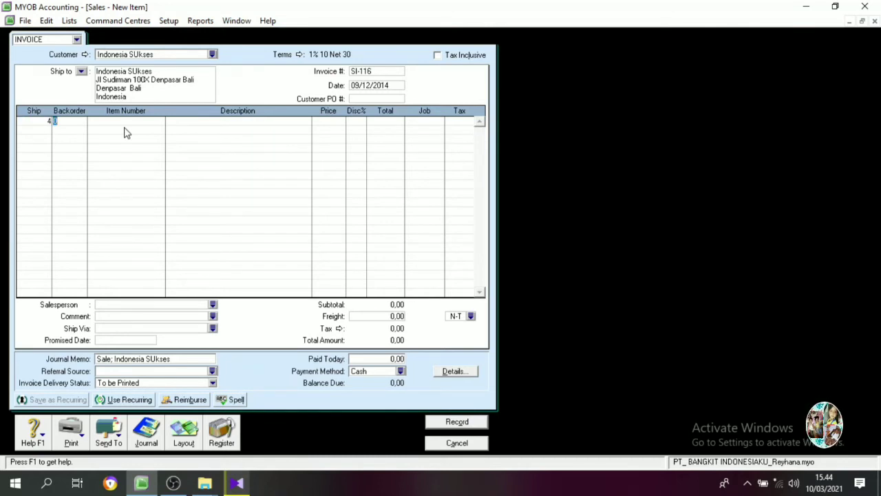
key("Tab")
key("Tab")
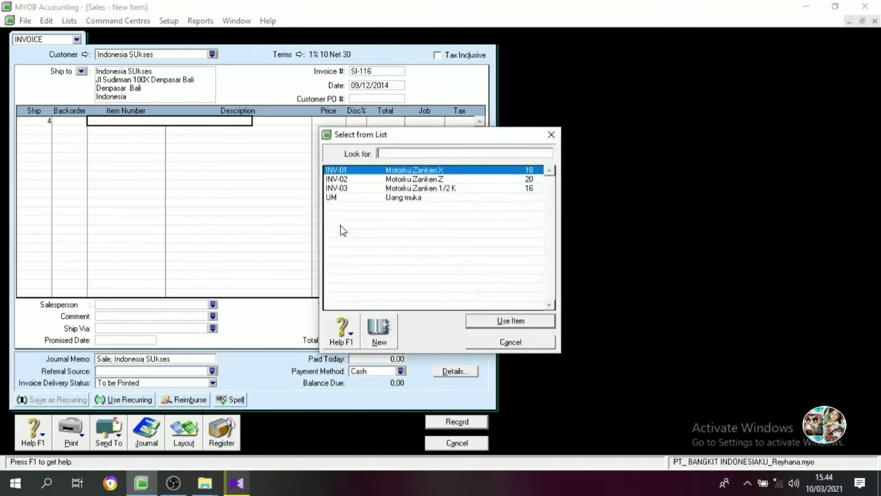
left_click(513, 322)
key("Tab")
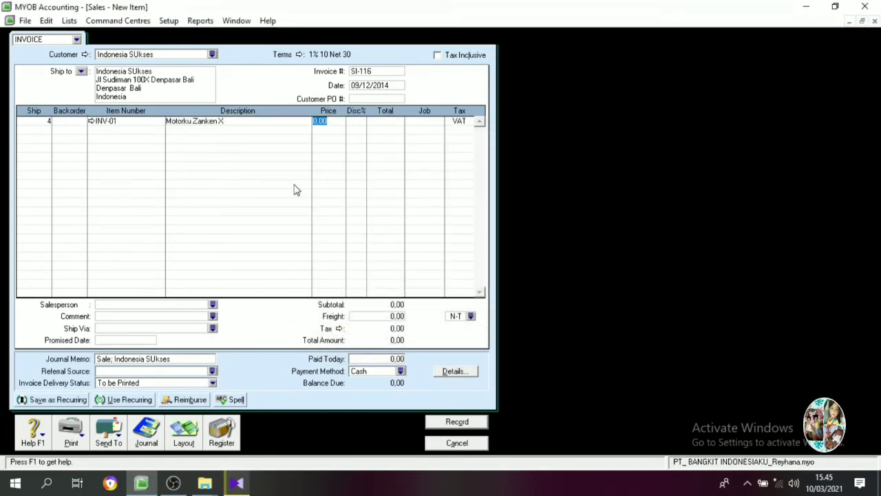
type("14000000")
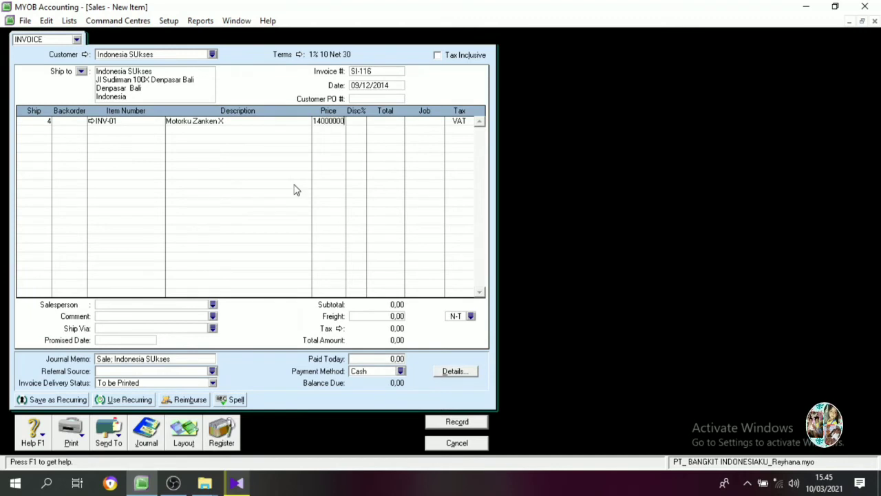
key("Tab")
key("Tab")
key("Tab")
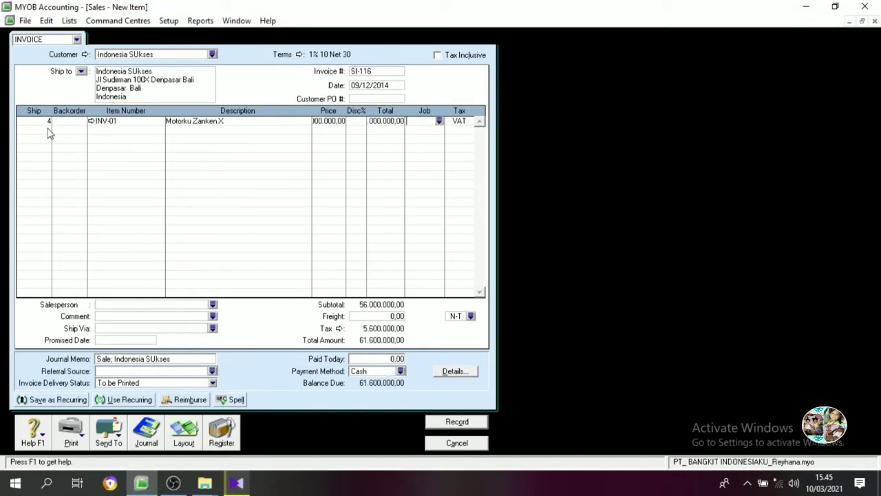
- Add a second invoice line for 3 units of item INV-02 (Motorku Zanken Z) at a price of 12,000,000
left_click(48, 130)
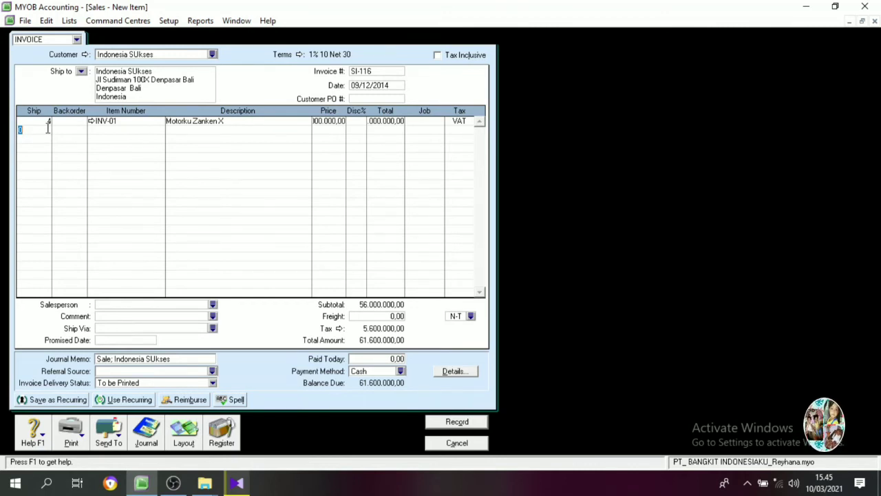
type("3")
key("Tab")
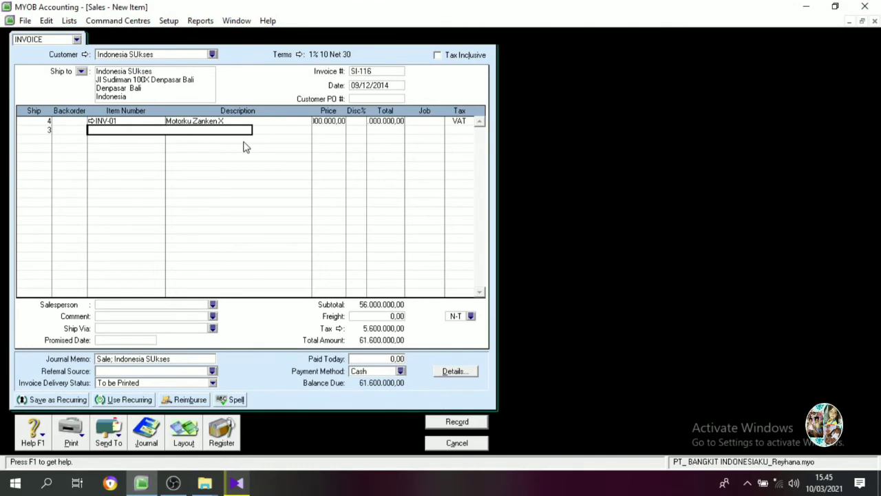
key("Tab")
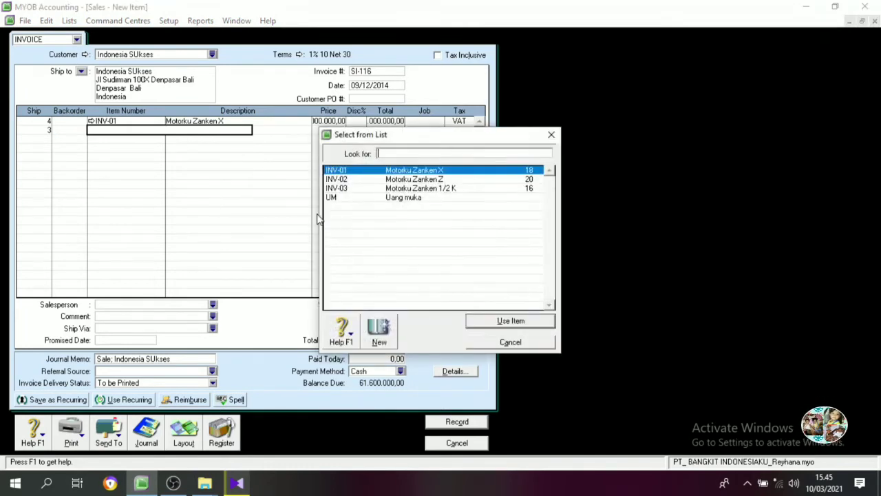
left_click(396, 180)
left_click(486, 322)
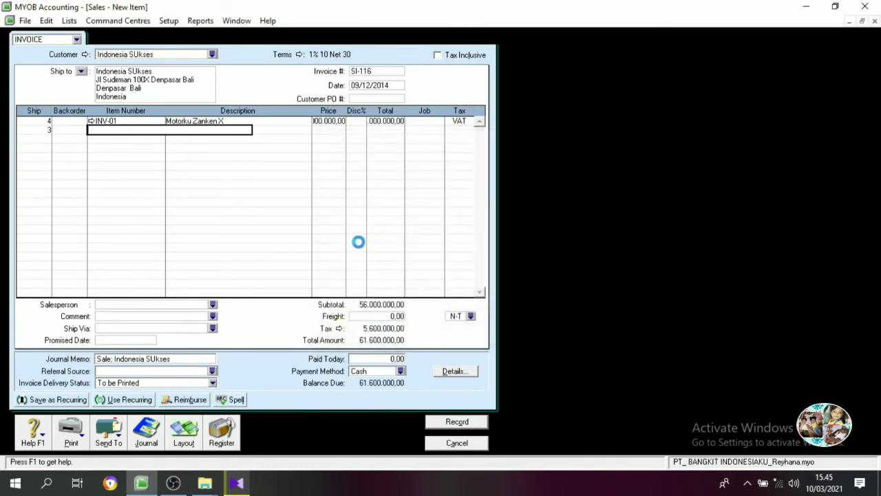
key("Tab")
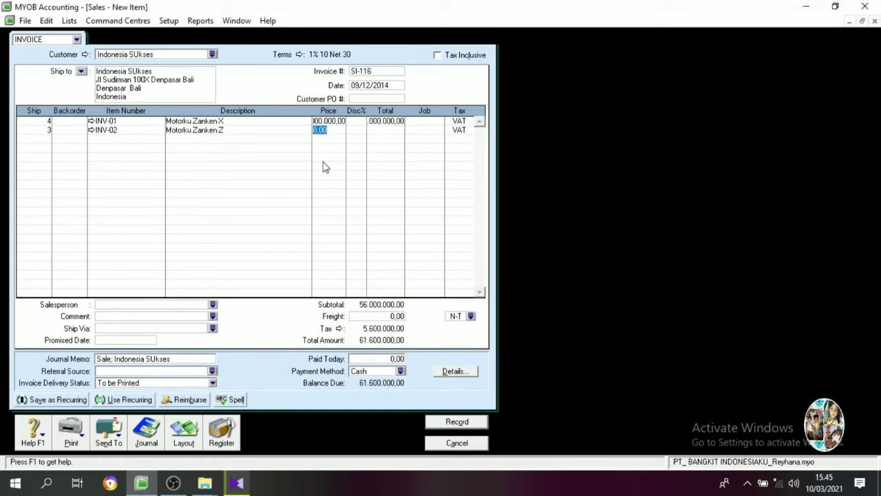
type("12000000")
key("Tab")
key("Tab")
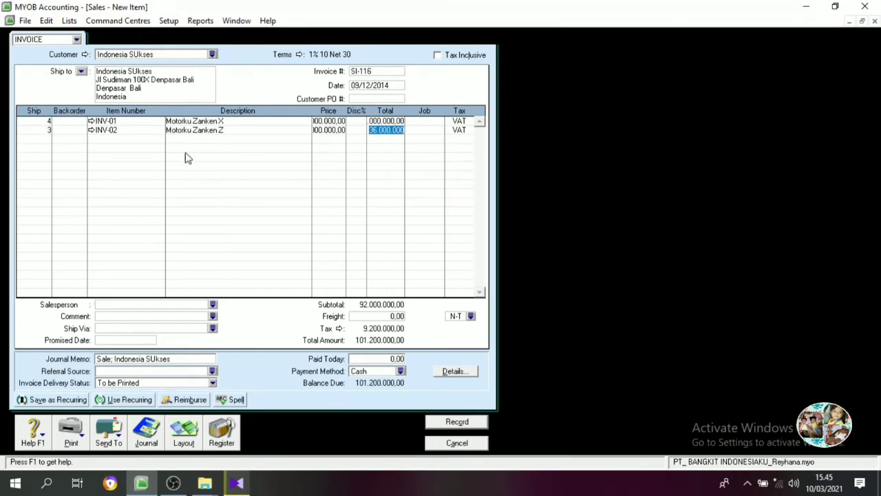
- Add a third invoice line for 3 units of item INV-03 (Motorku Zanken 1/2 K) at a price of 10,000,000
left_click(44, 139)
type("3")
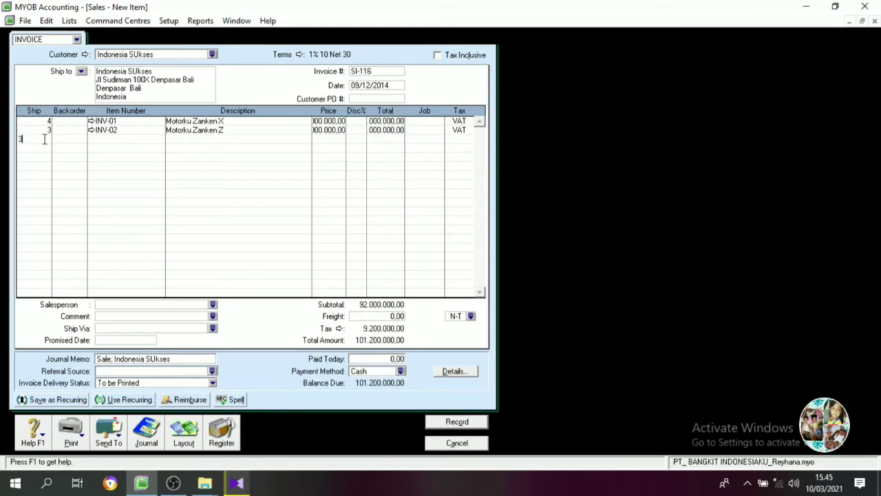
key("Tab")
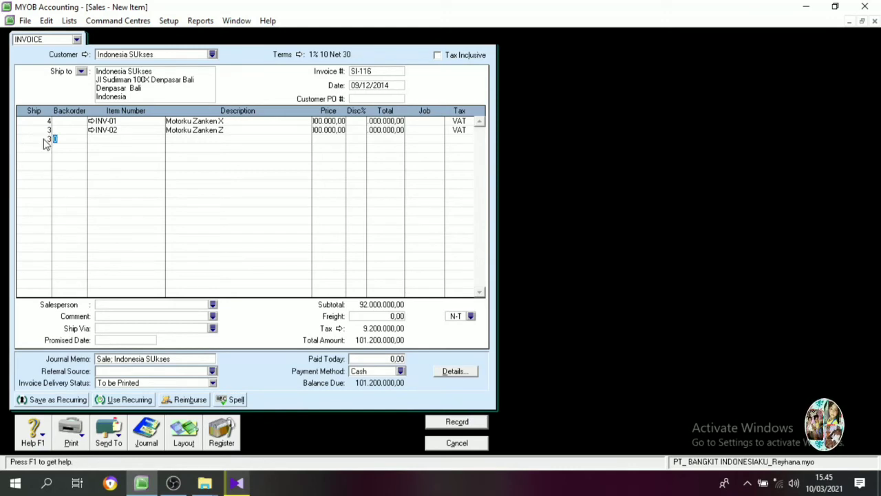
key("Tab")
key("Tab")
left_click(351, 190)
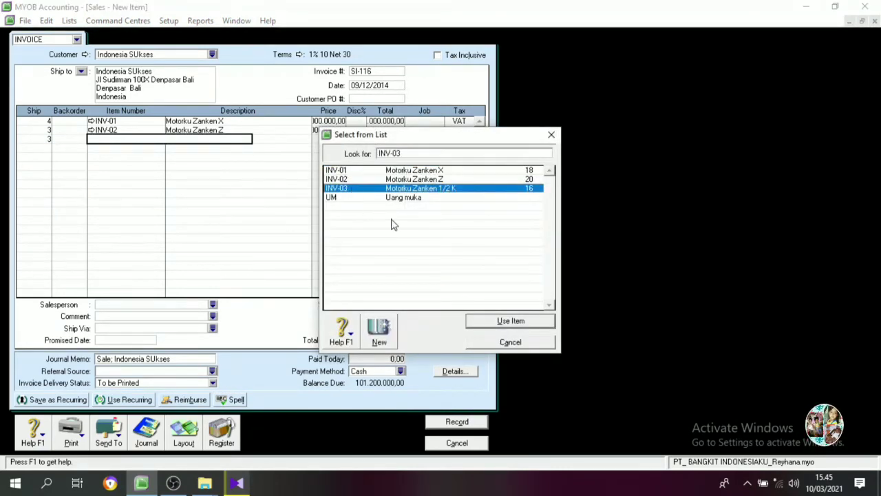
left_click(518, 322)
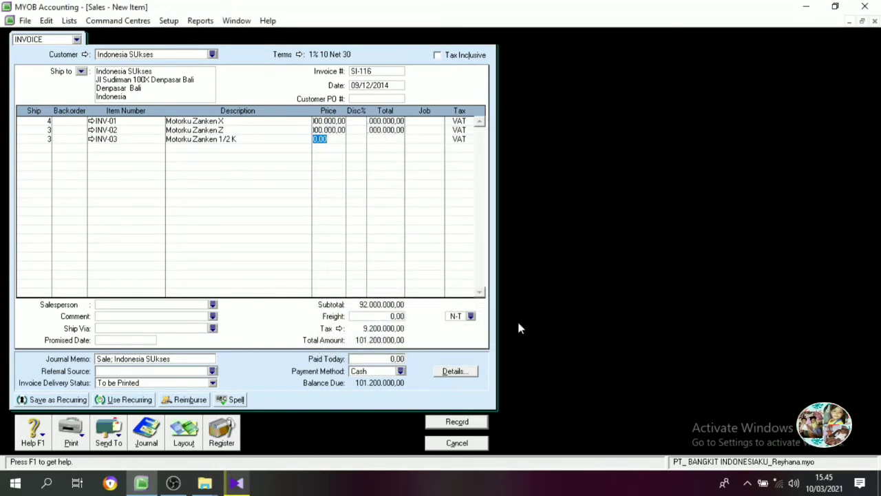
type("10000000")
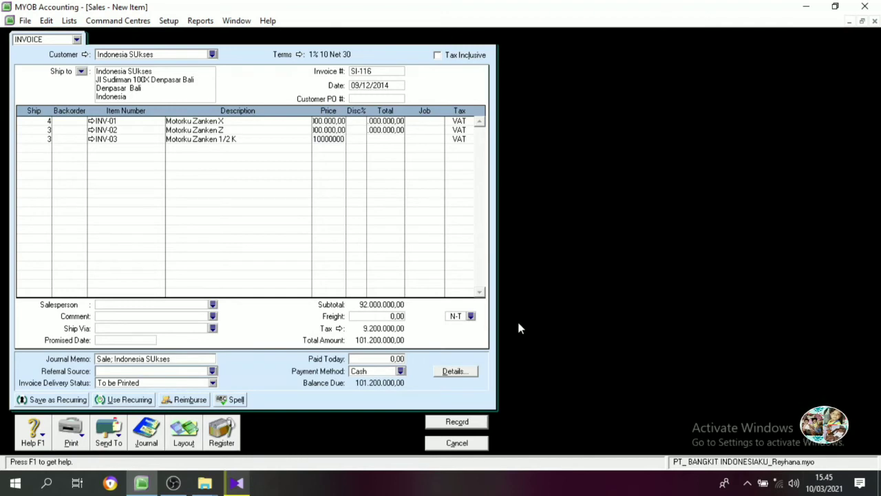
key("Tab")
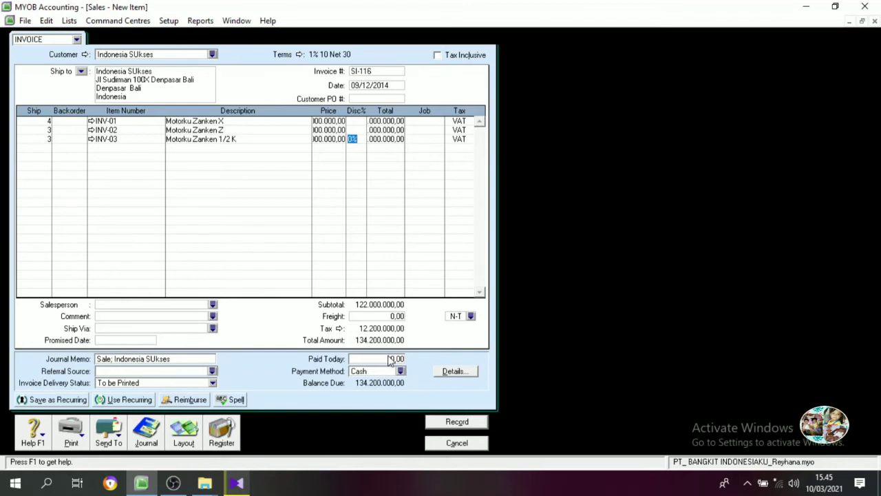
- Set the sales invoice's freight charge to 1,000,000
left_click(396, 317)
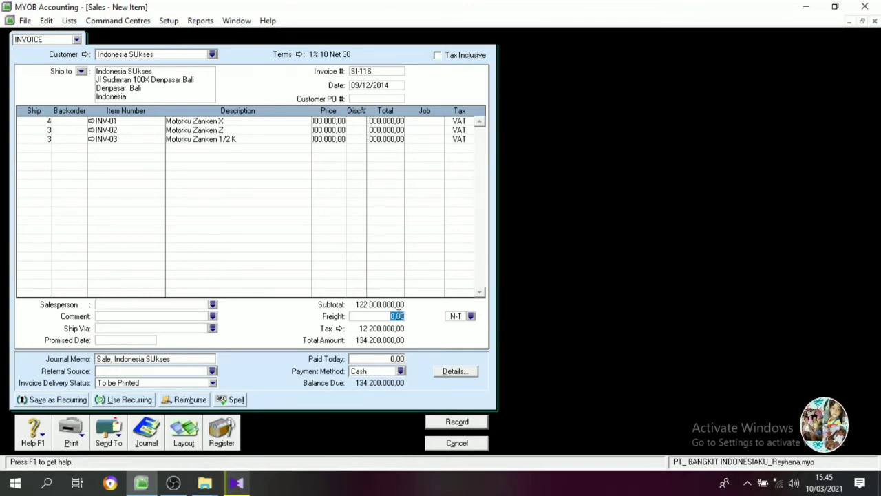
type("1000000")
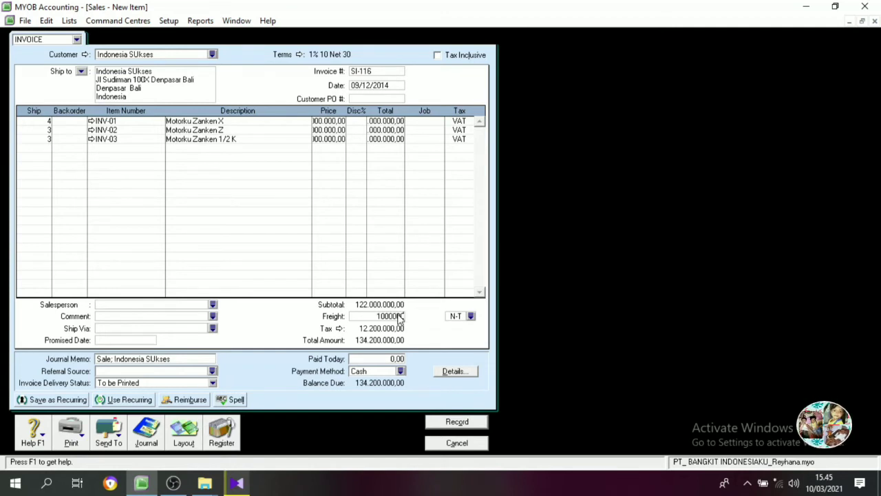
key("Tab")
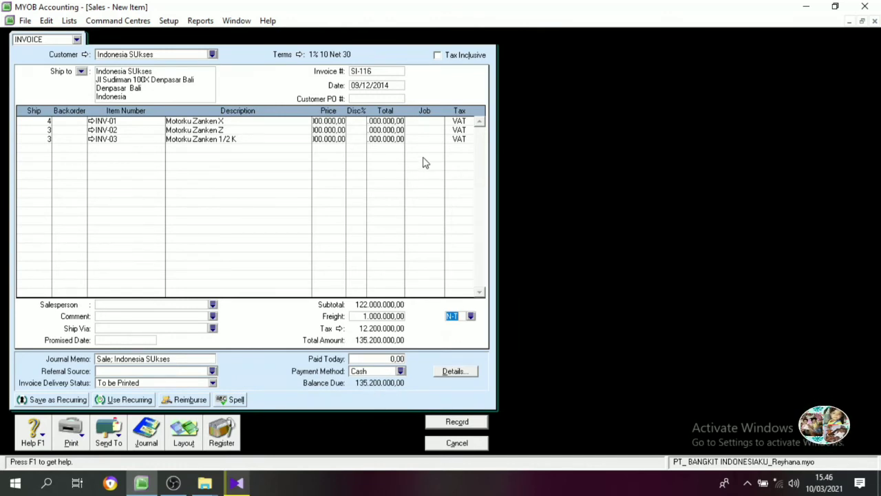
- Record the Indonesia SUkses sales invoice and close the sales entry form
left_click(459, 421)
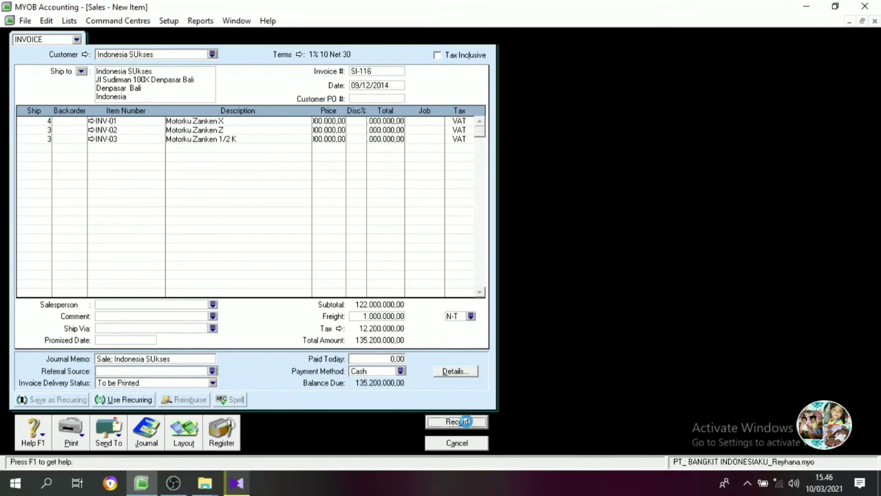
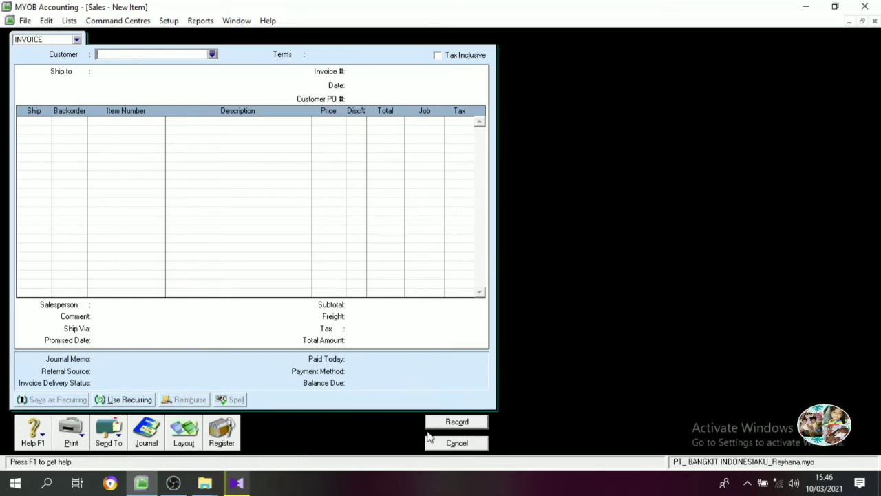
left_click(451, 443)
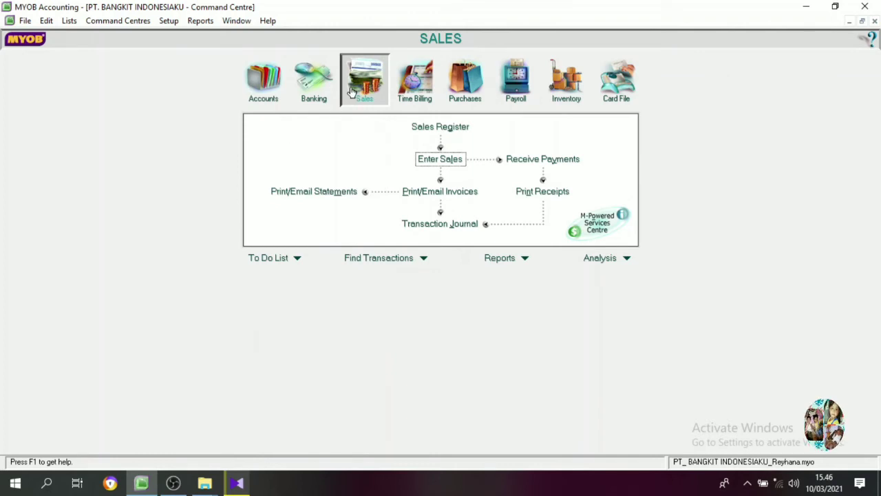
- Start another sales invoice for the customer Indonesia SUkses and set its invoice number to DN2
left_click(442, 164)
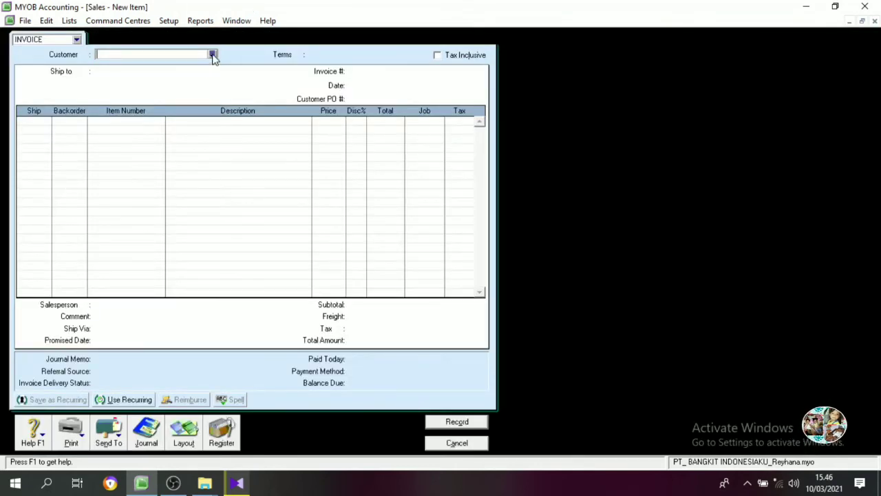
left_click(212, 55)
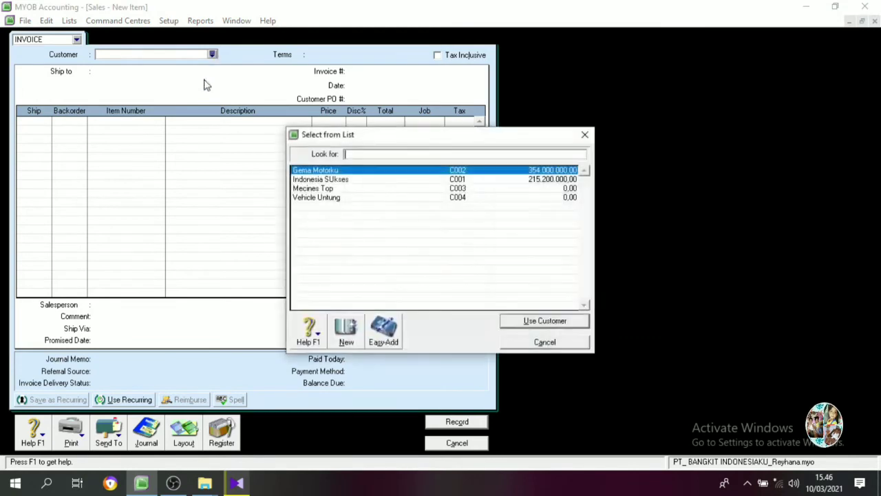
left_click(313, 180)
left_click(518, 320)
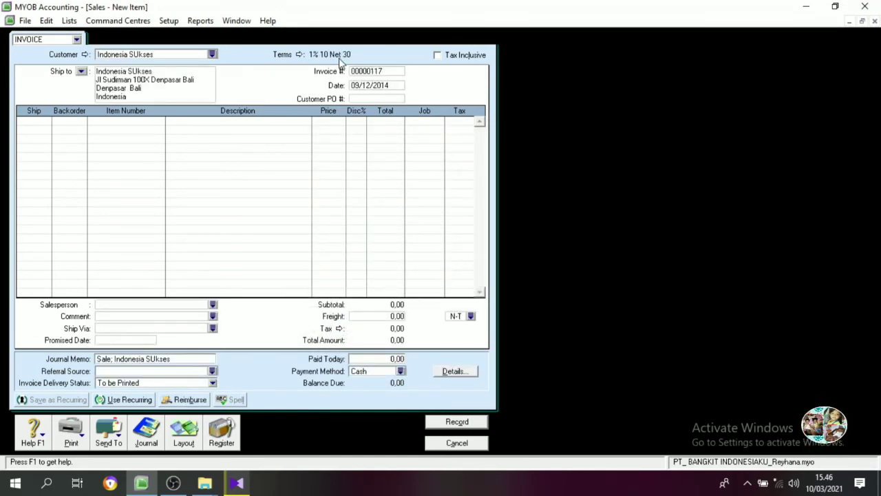
left_click(376, 71)
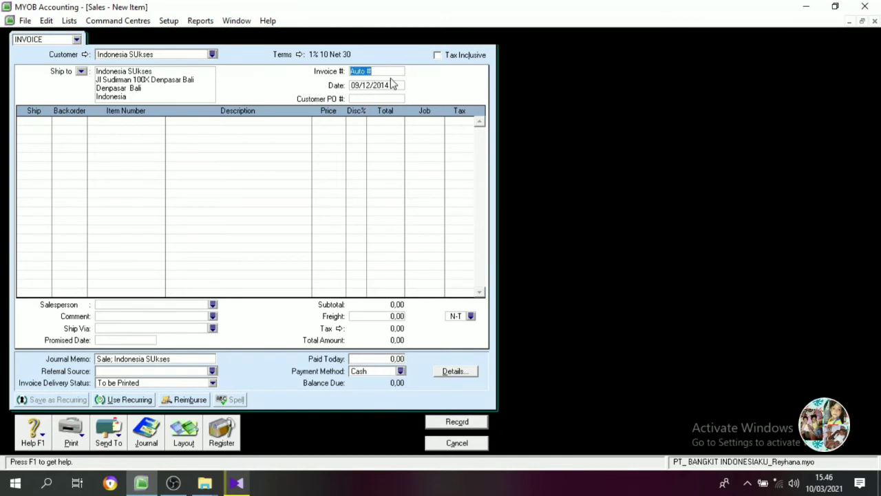
type("DN2")
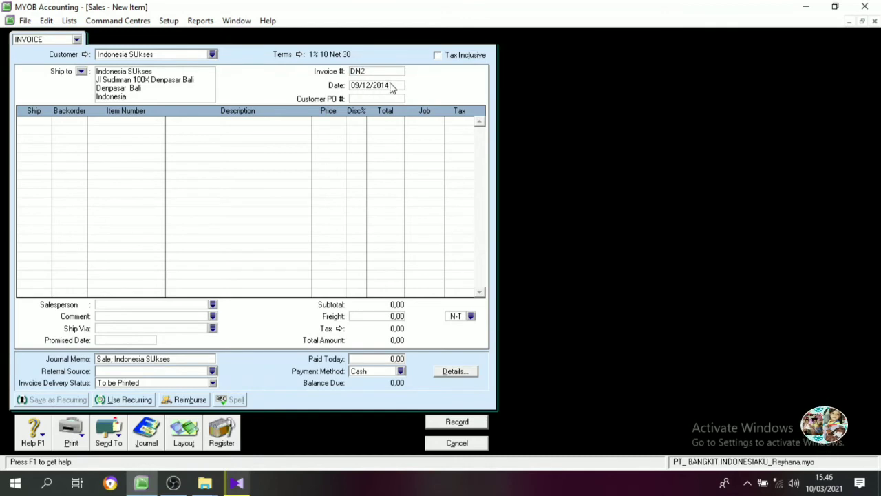
- Set the date of invoice DN2 to 10/12/2014
left_click(390, 84)
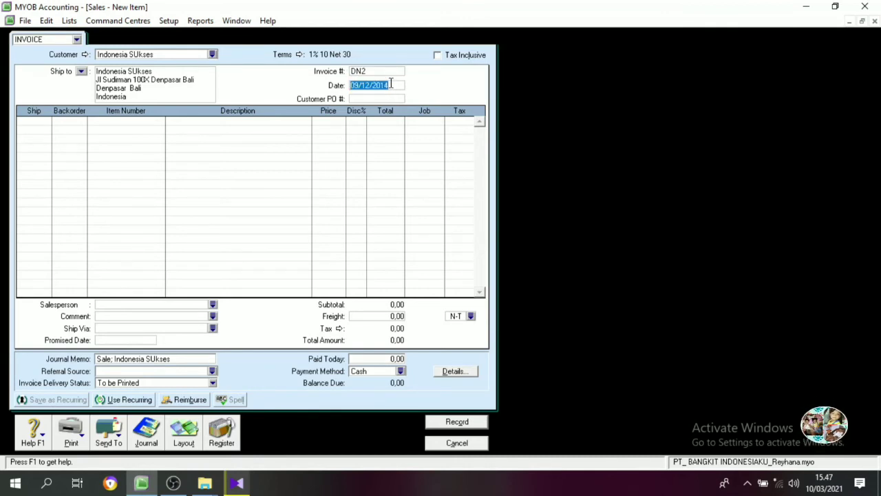
type("10/12/2")
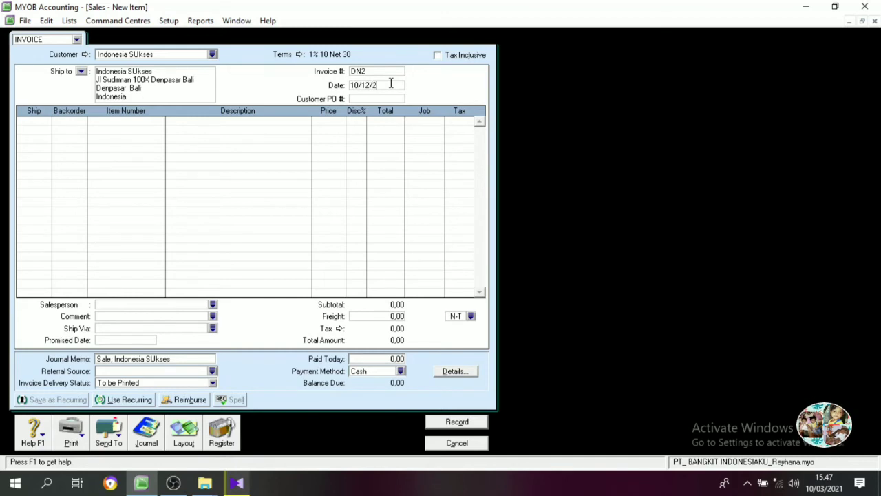
type("014")
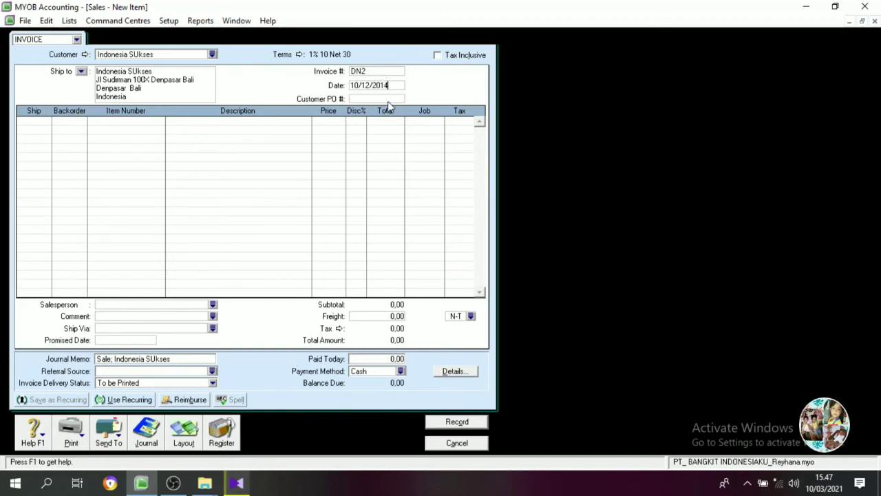
- Add a return line of -1 unit of item INV-01 (Motorku Zanken X) at a price of 14,000,000
left_click(46, 122)
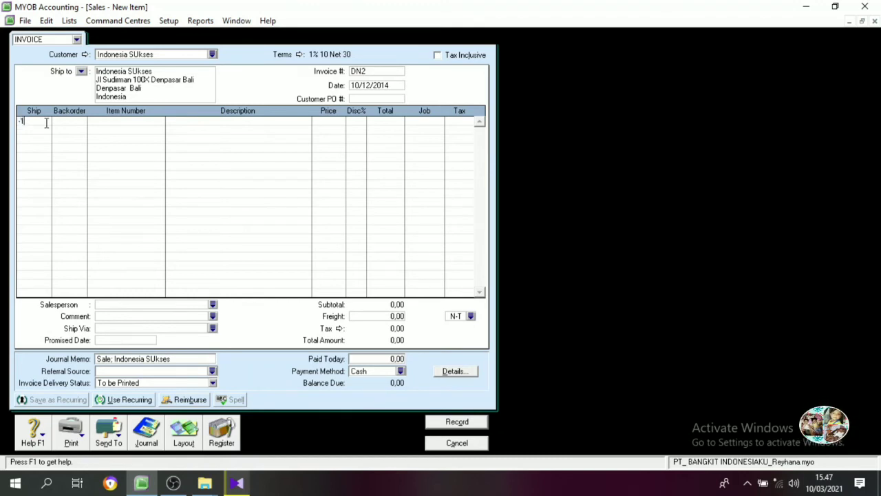
key("Tab")
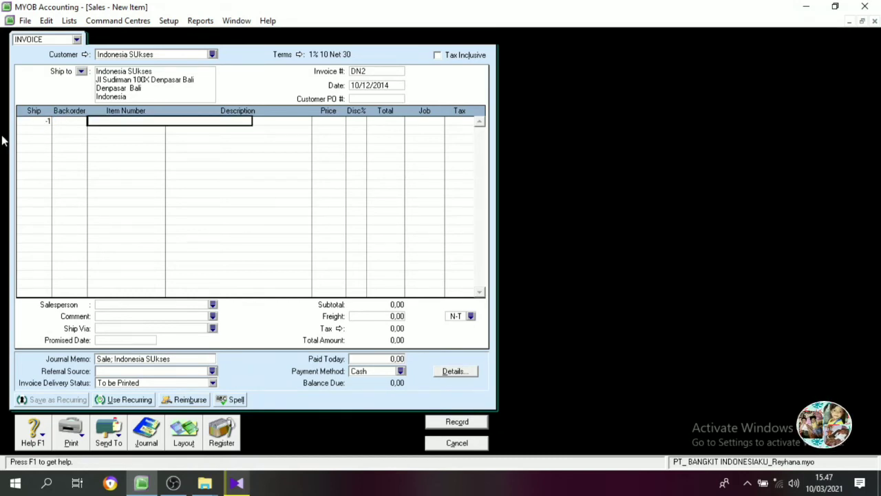
key("Tab")
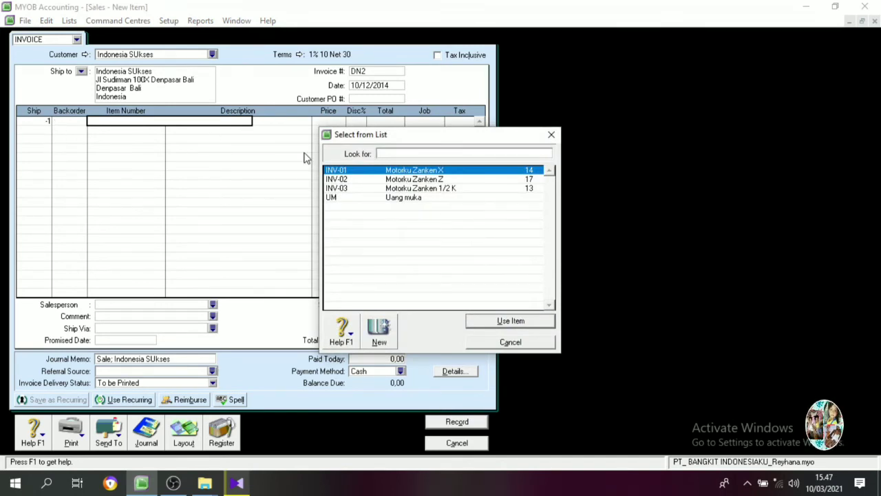
left_click(419, 171)
left_click(485, 320)
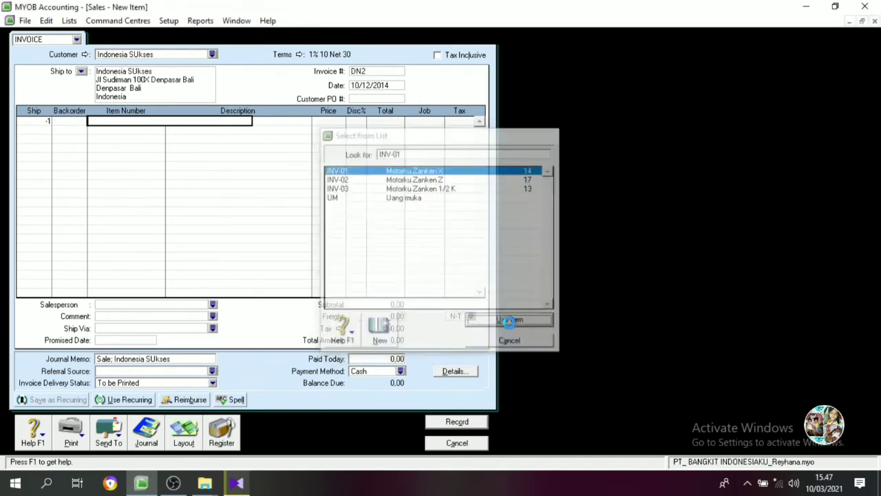
key("Tab")
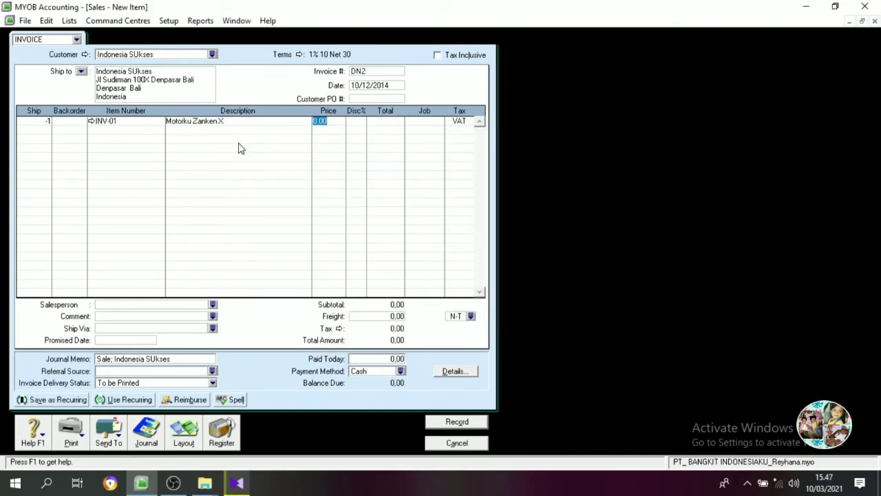
type("14000000")
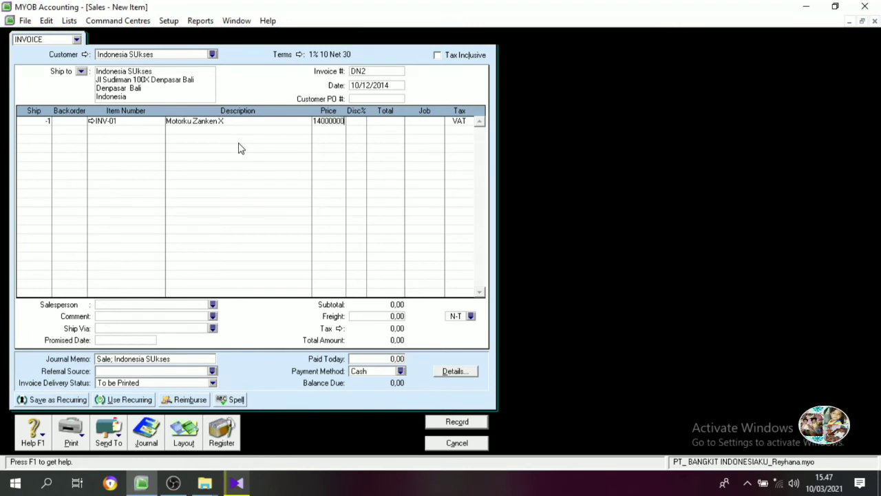
key("Tab")
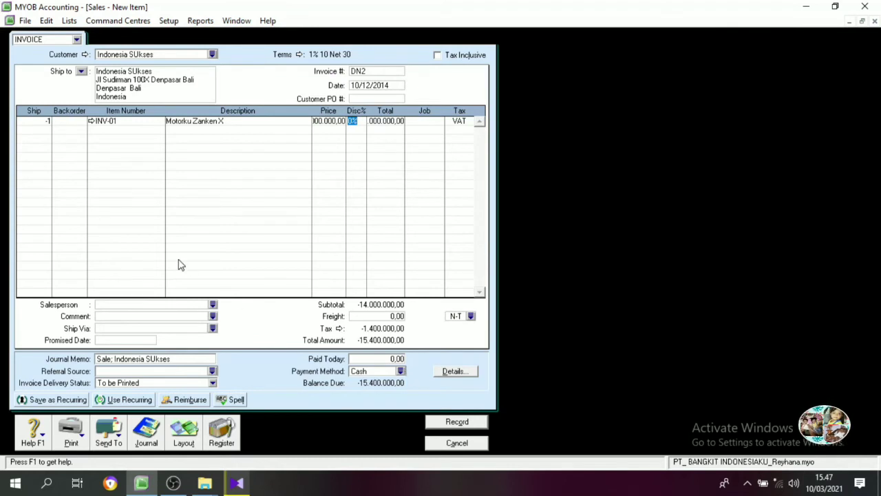
- Change the income account for tracking sales of item INV-01 to 4-1200 Sales Return and return to the invoice
left_click(90, 122)
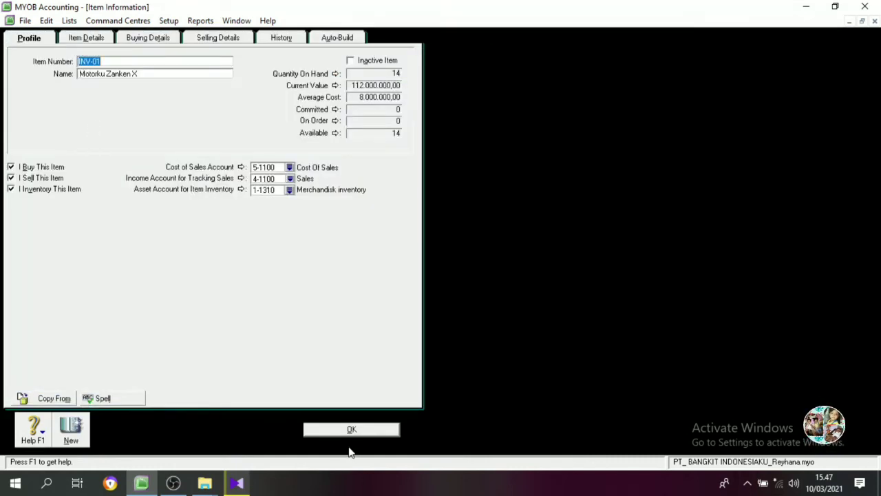
left_click(351, 429)
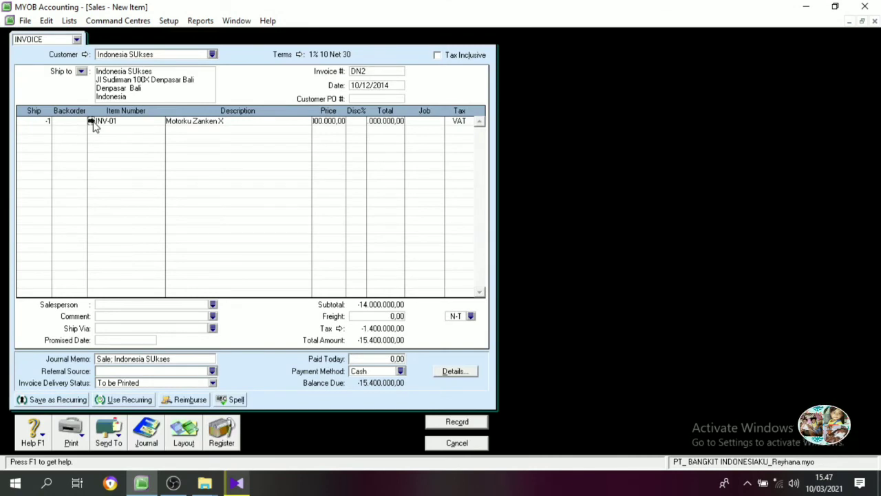
left_click(92, 121)
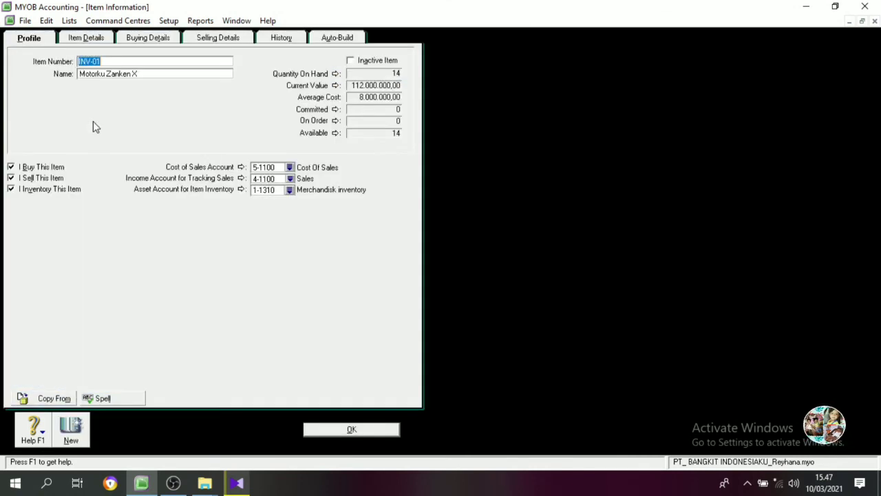
left_click(17, 179)
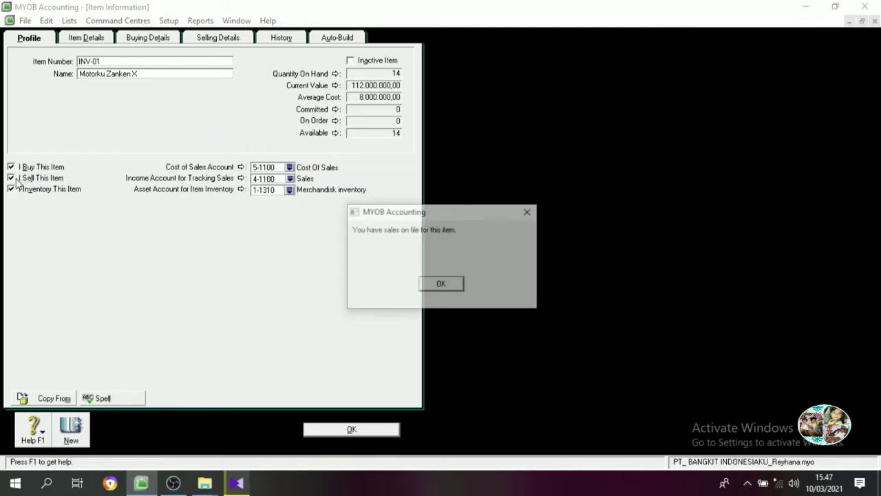
left_click(442, 286)
left_click(290, 179)
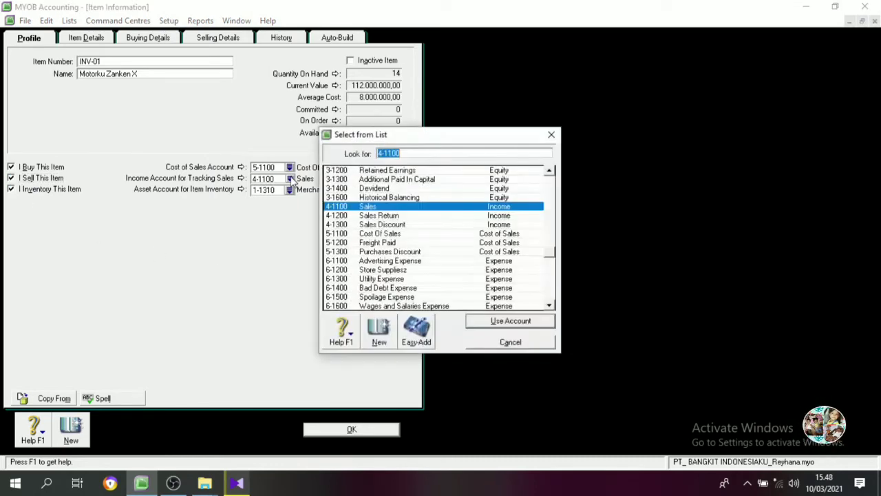
left_click(377, 216)
left_click(503, 321)
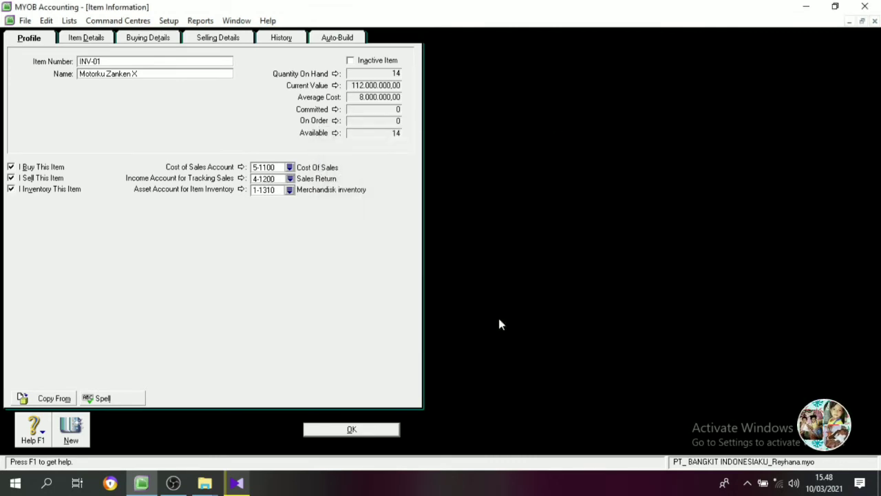
left_click(372, 432)
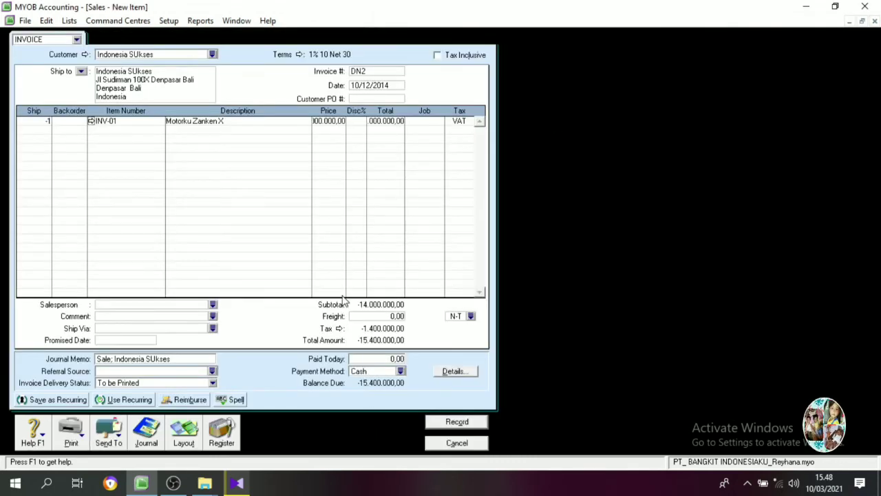
- Record the DN2 return and start applying its credit to a sale from the sales register's returns and credits
left_click(455, 422)
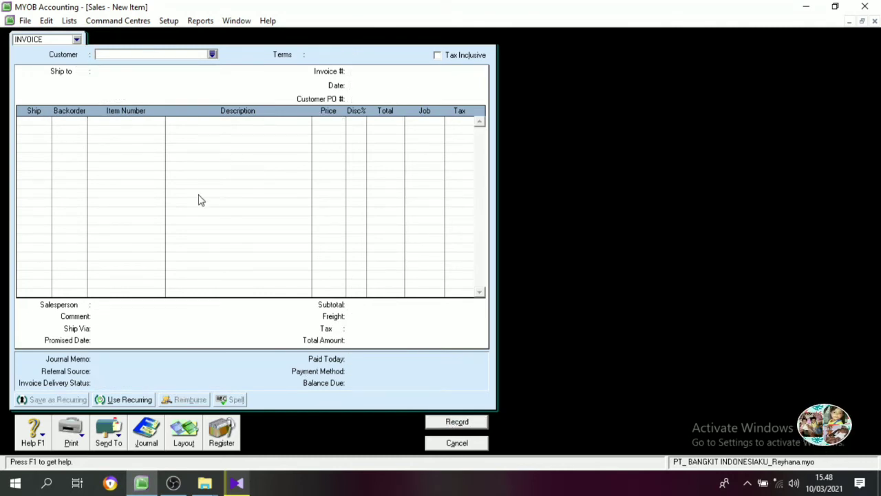
left_click(222, 435)
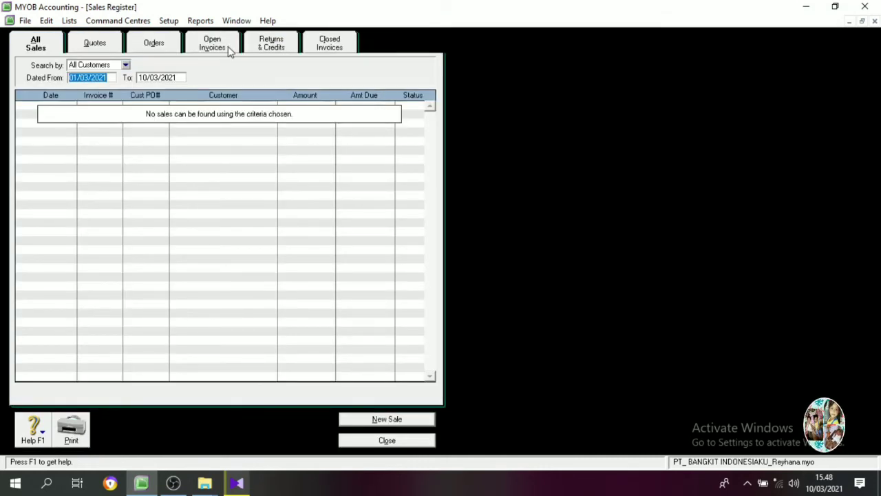
left_click(265, 47)
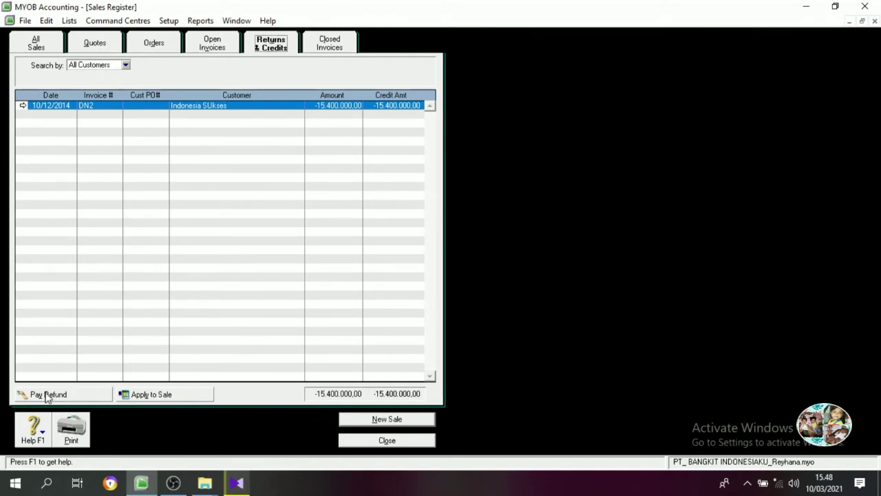
left_click(164, 397)
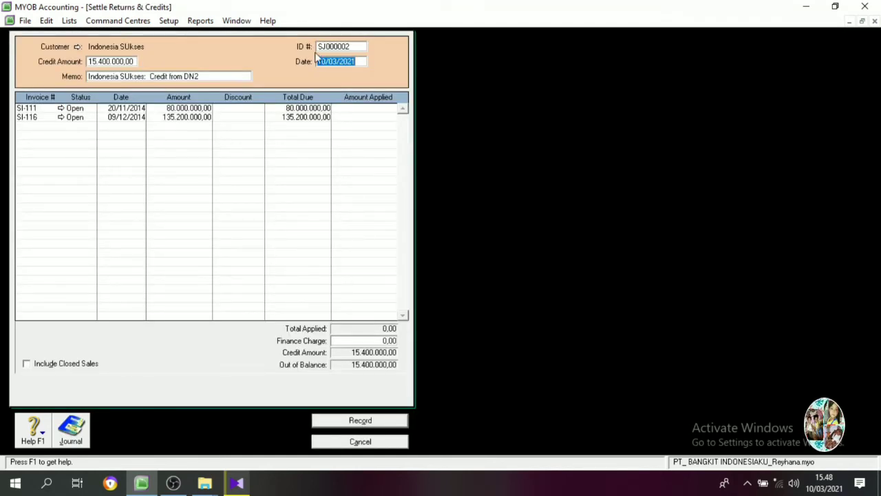
- Set the credit settlement's ID to DN2 and its date to 10/12/2014
left_click(338, 48)
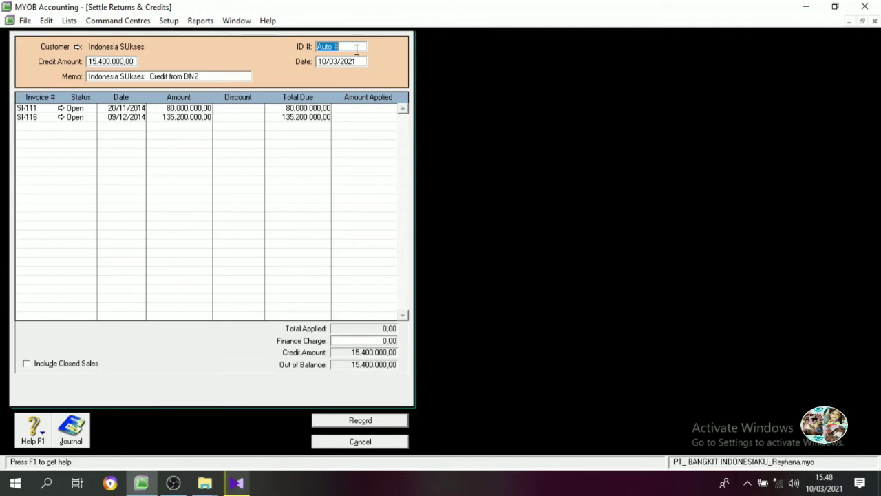
type("DN2")
key("Tab")
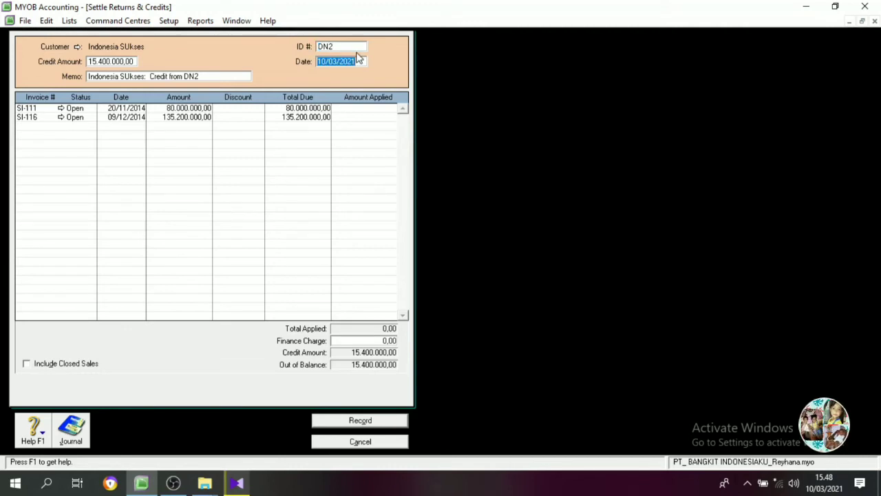
type("10")
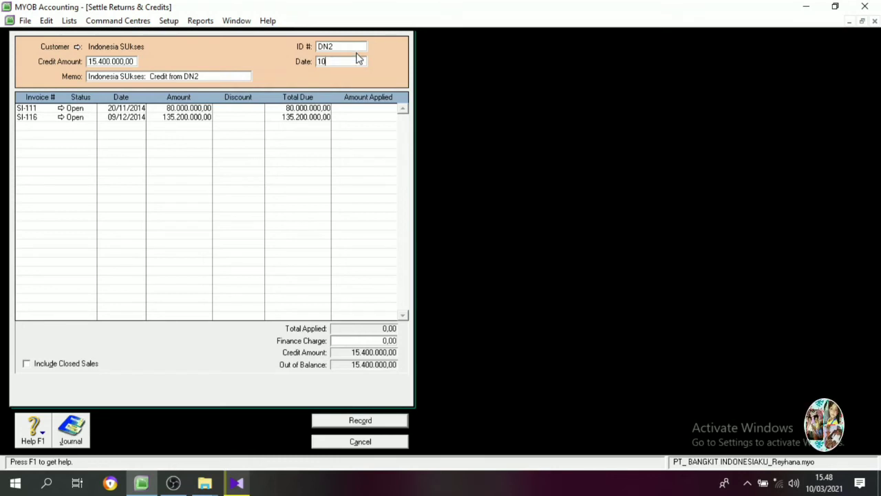
type("/12/201")
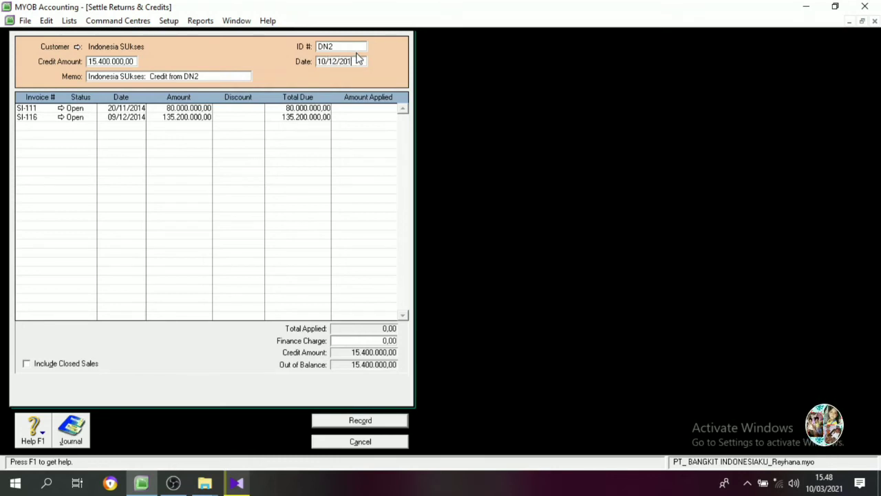
type("4")
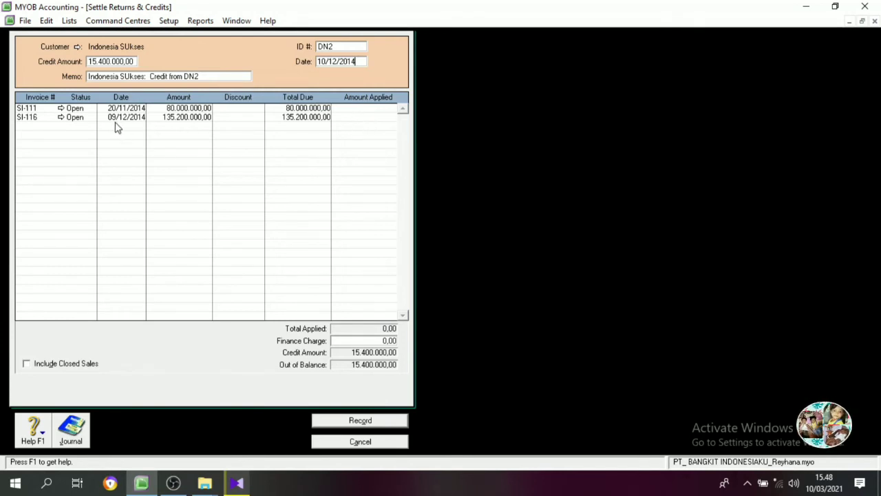
- Apply the 15,400,000 credit to invoice SI-116, record the settlement, and close the sales windows
left_click(366, 118)
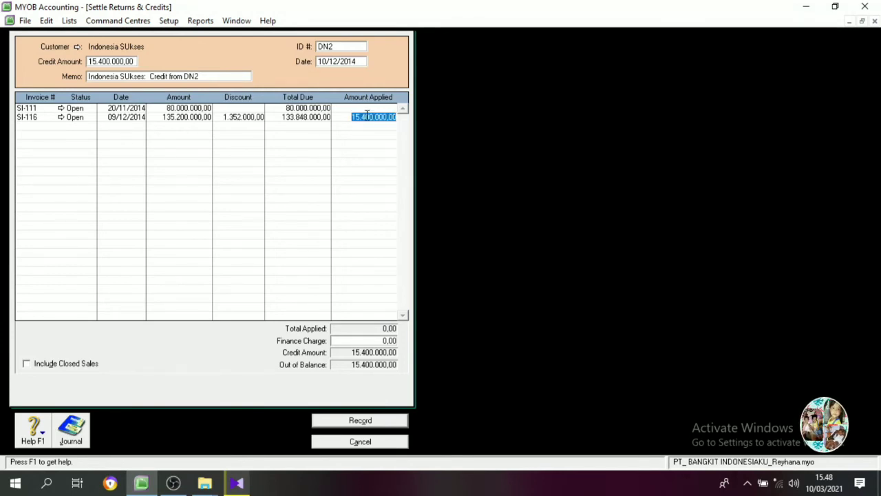
key("Tab")
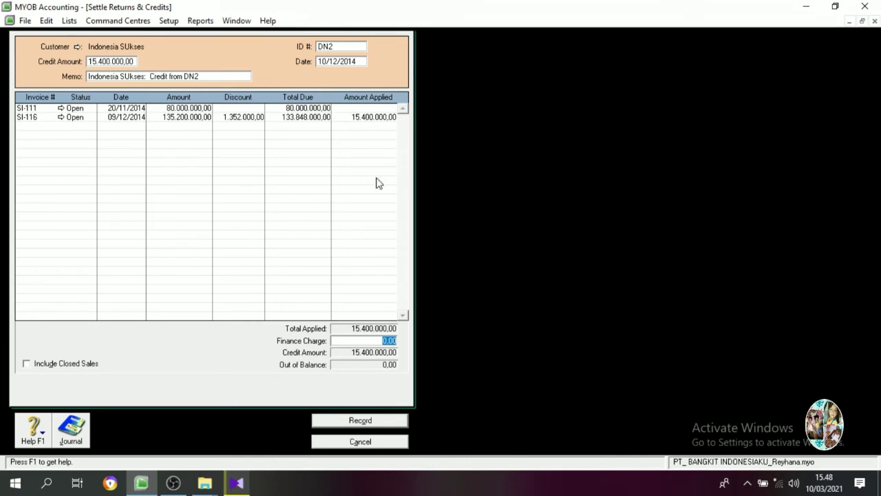
left_click(355, 421)
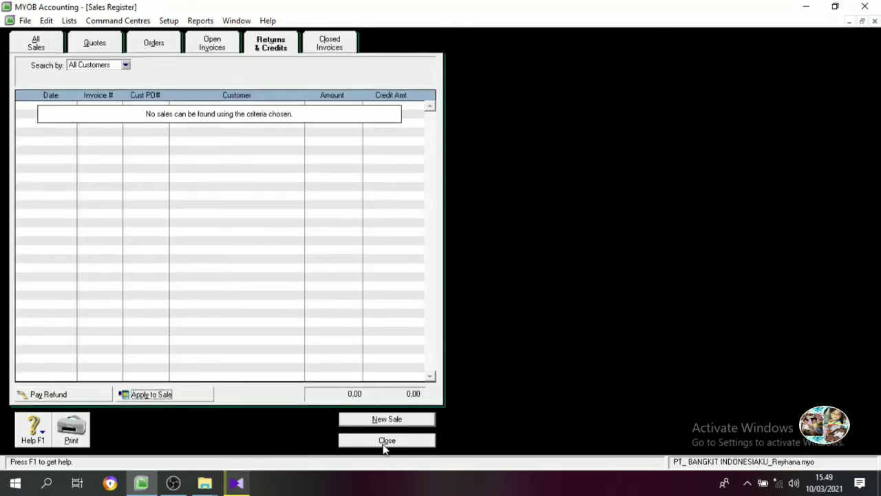
left_click(380, 442)
left_click(455, 443)
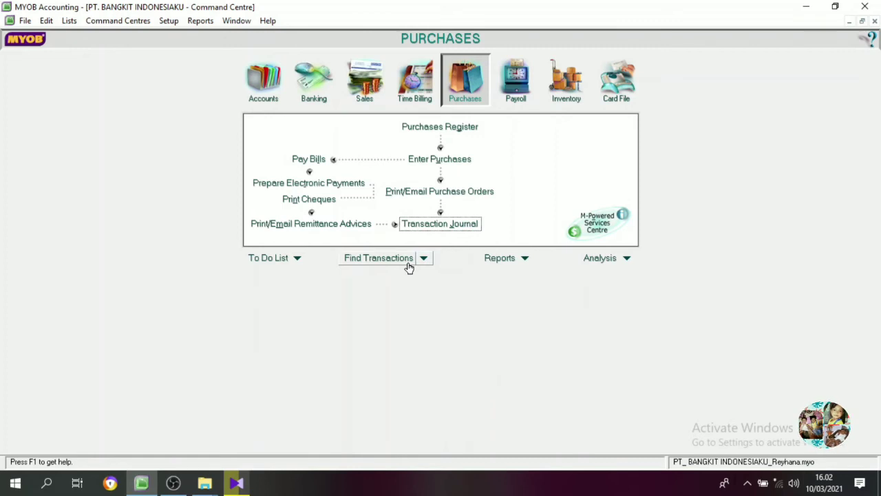
- Start a Spend Money entry from Cash In Bank with cheque number KK12-3 and date 11/12/2014
left_click(319, 101)
left_click(314, 133)
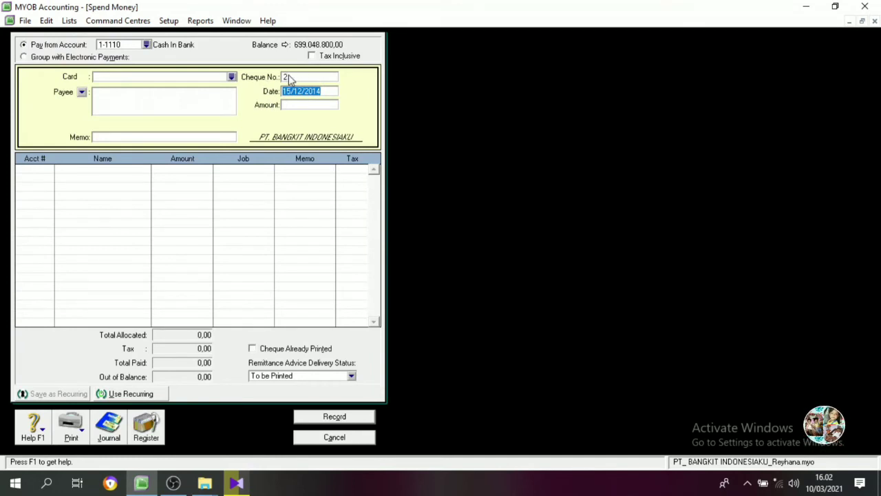
left_click(304, 77)
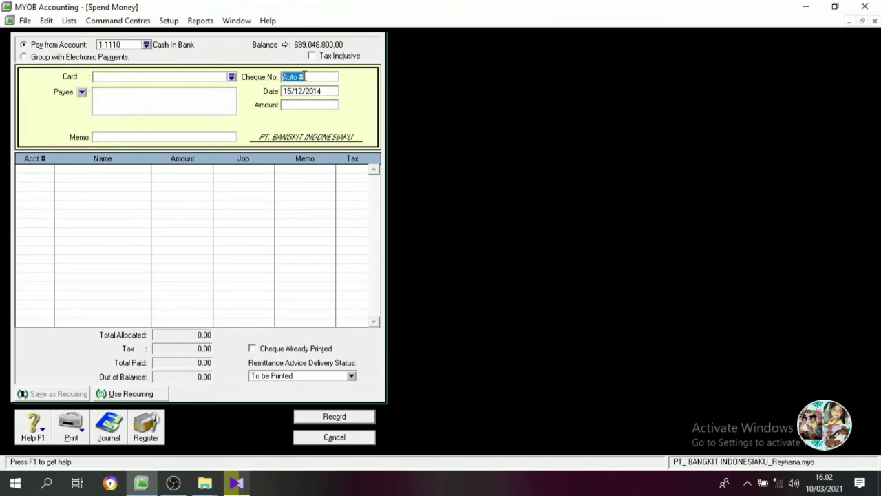
type("KK12")
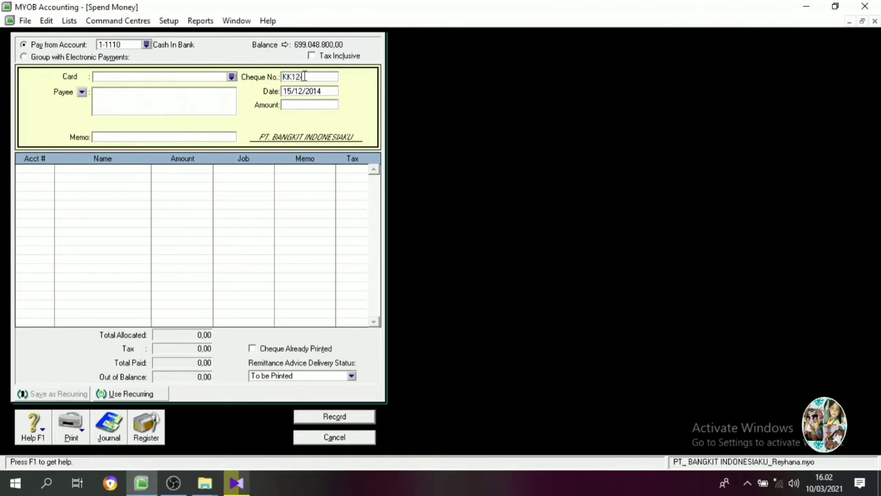
type("-3")
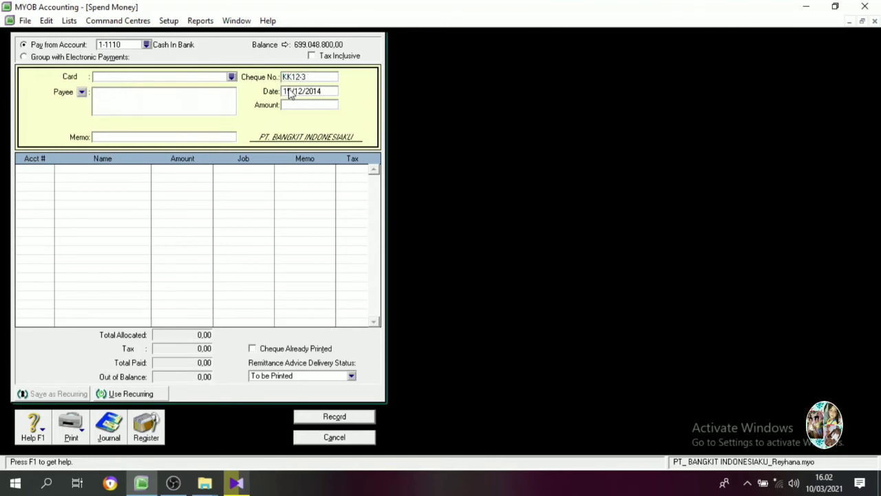
left_click(291, 90)
left_click(292, 91)
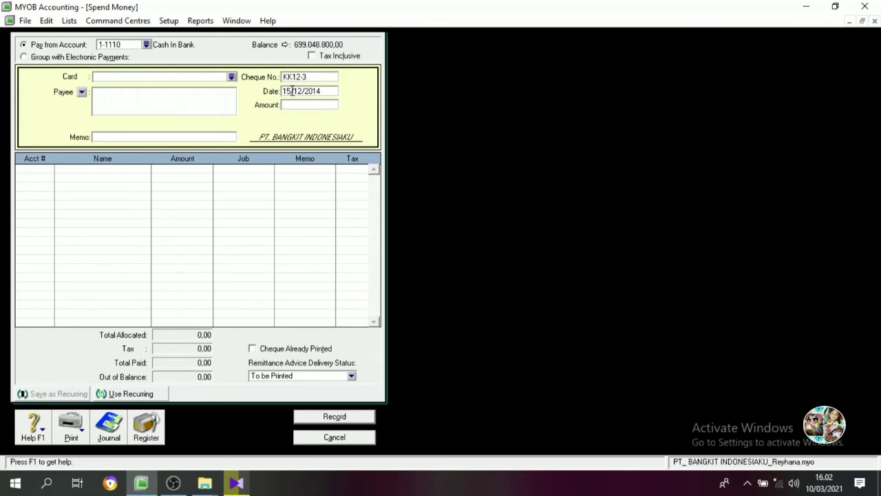
key("BackSpace")
type("1")
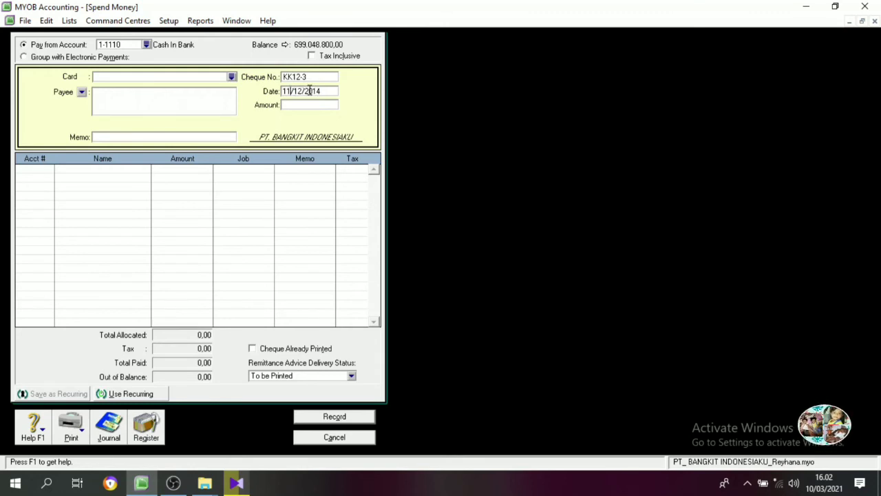
key("Tab")
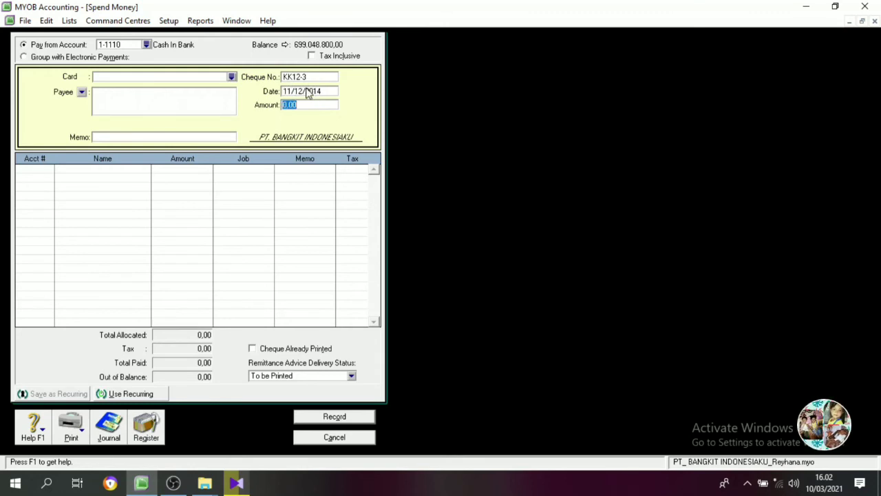
- Set the payment amount to 4,500,000 and enter the memo "Pembayaran PPH November"
type("450")
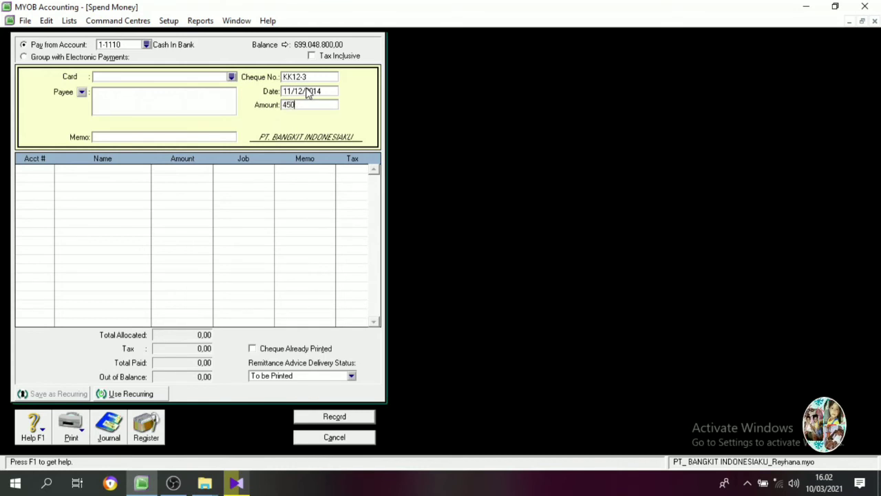
type("0000")
key("Tab")
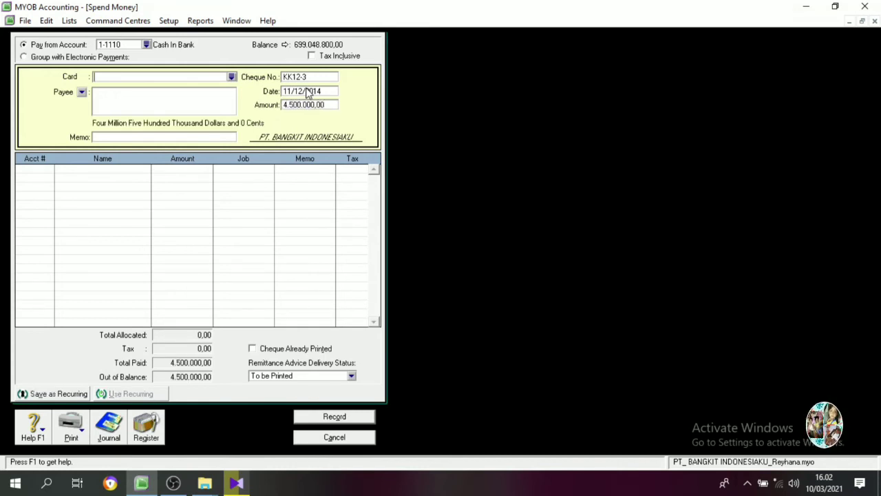
left_click(110, 137)
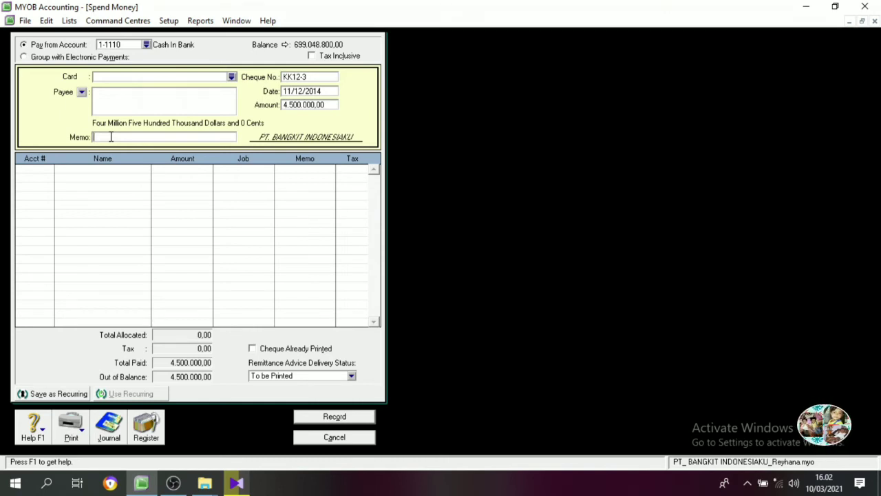
type("Pembayaran")
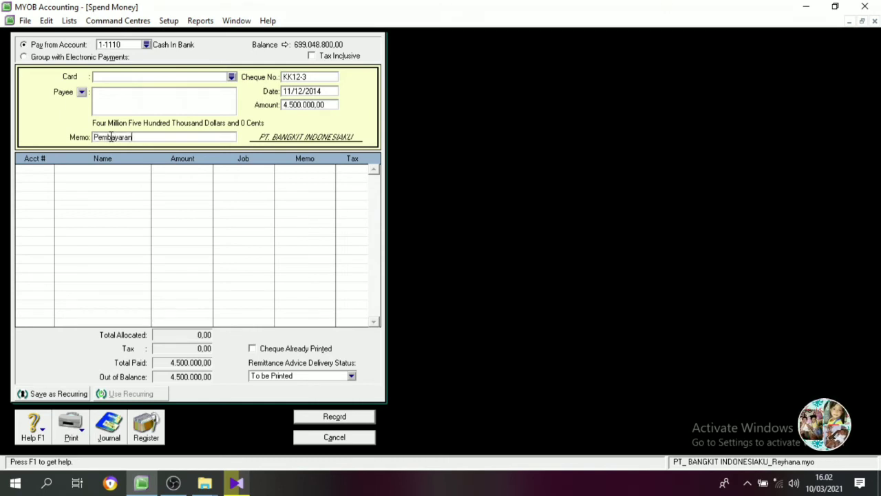
type(" PPH")
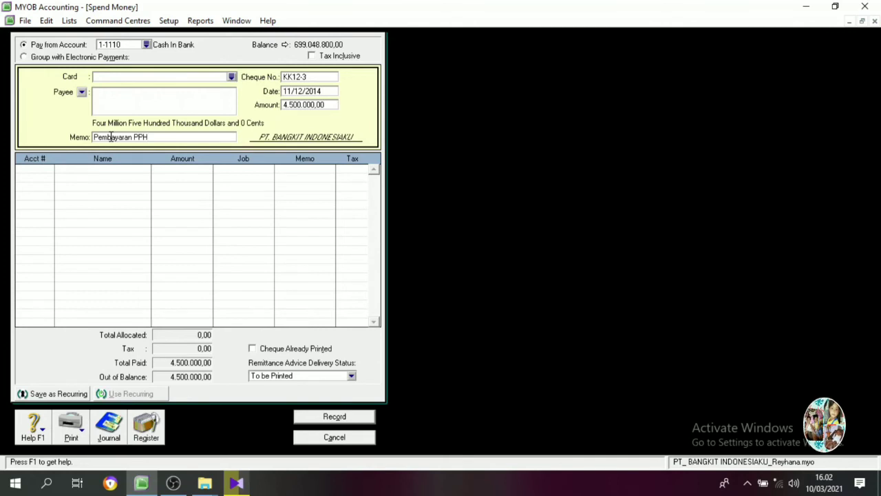
type(" No")
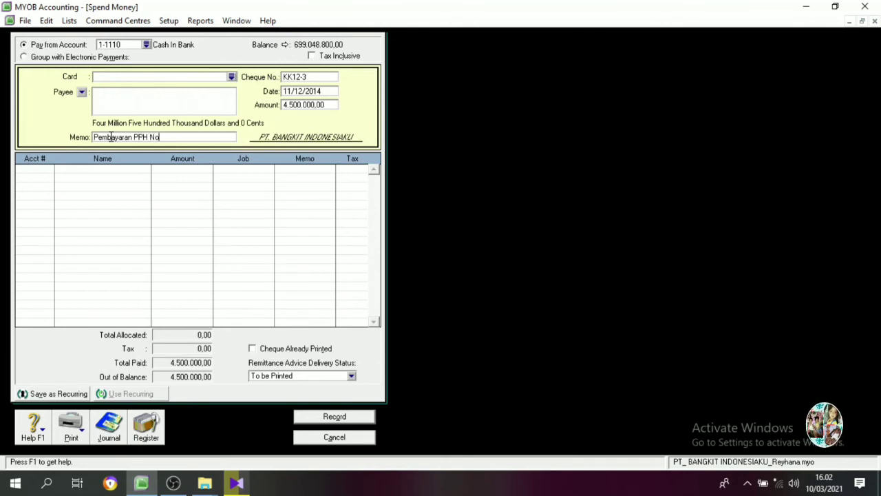
type("vember")
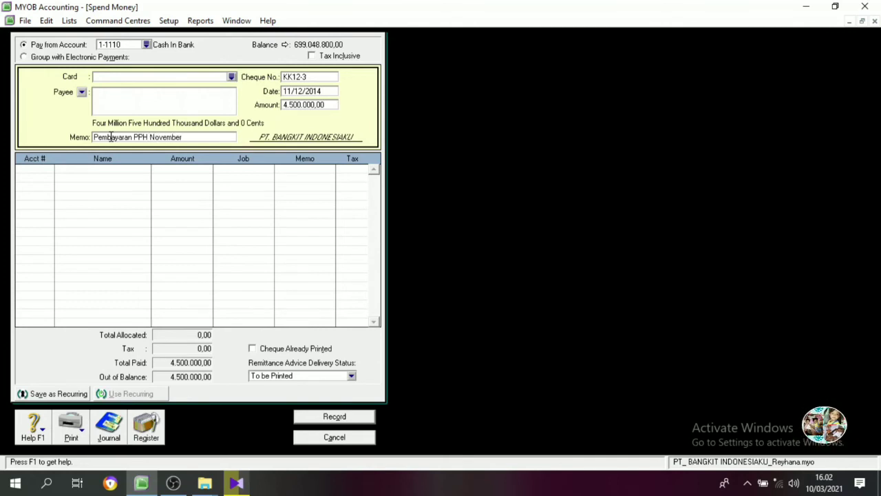
- Allocate the payment to account 9-1100 Income Tax Expense, record it, and close the Spend Money window
left_click(48, 171)
type("6")
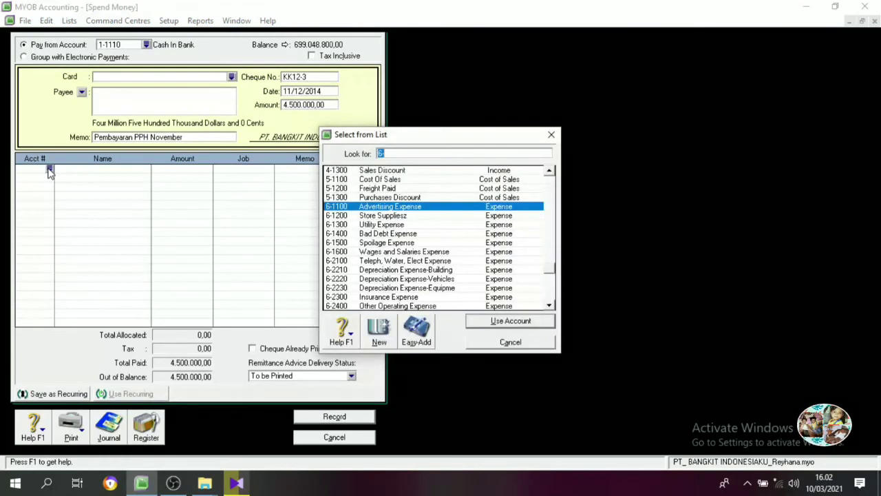
scroll(487, 280, "down", 4)
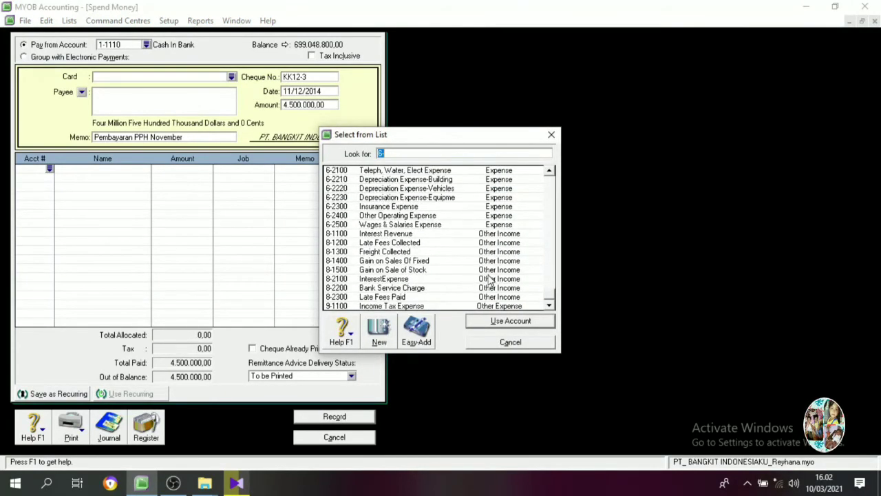
left_click(431, 307)
key("Return")
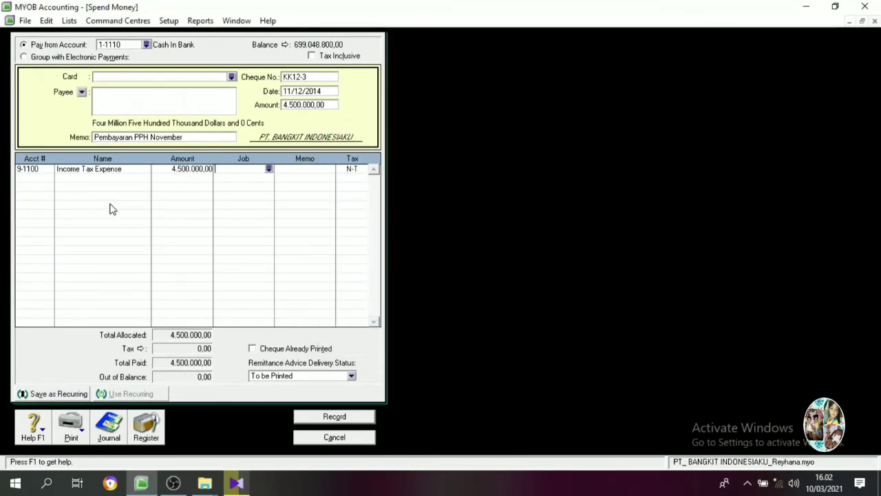
left_click(333, 417)
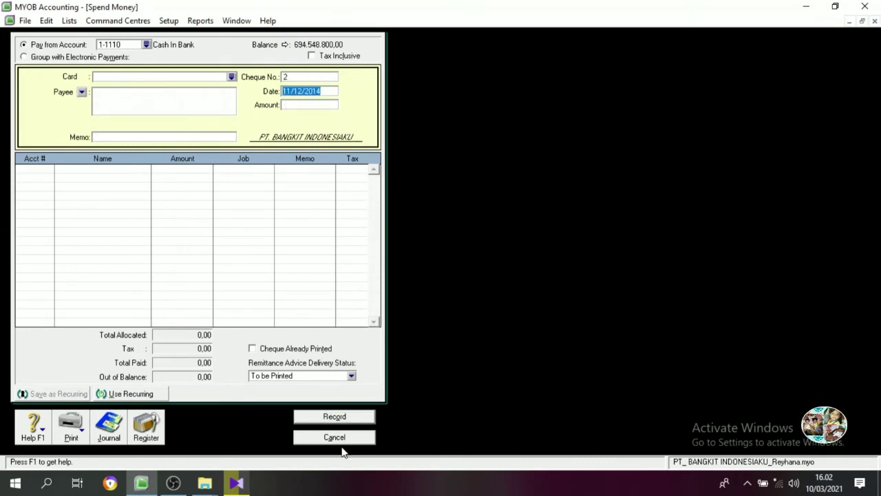
left_click(344, 443)
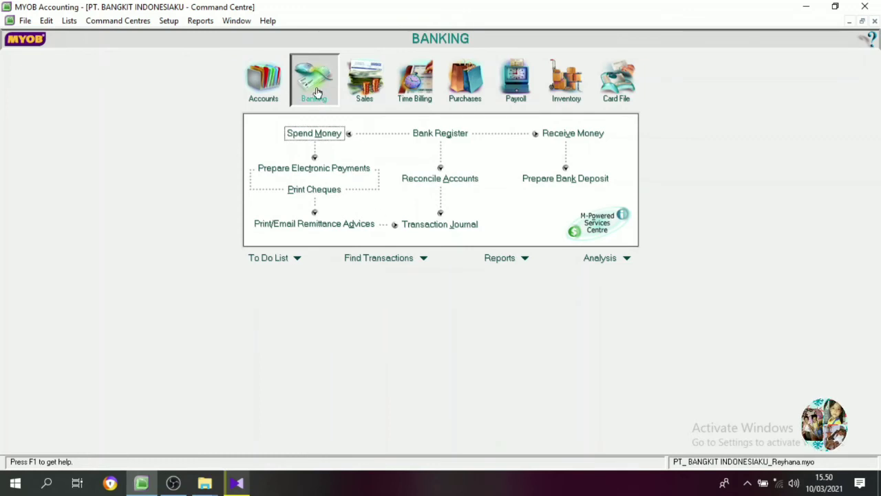
- Start a new Spend Money entry with cheque number KK12-4 and an amount of 446,600,000, keeping the date 11/12/2014
left_click(314, 134)
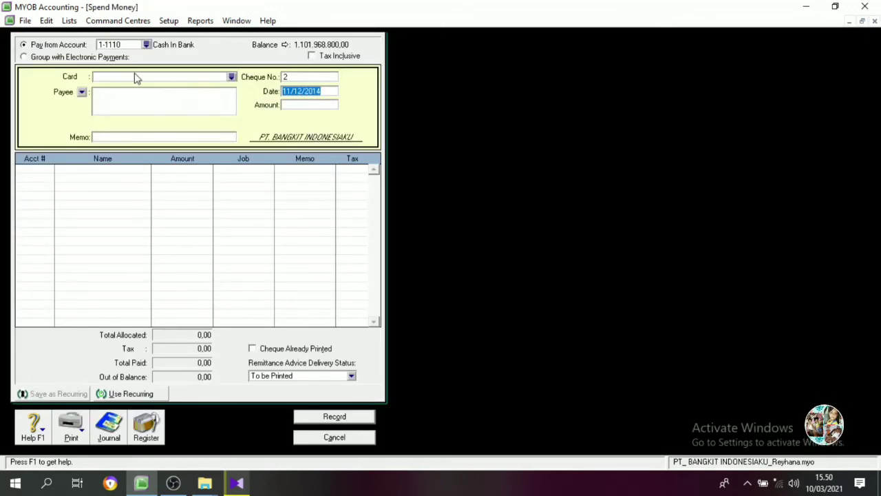
left_click(292, 78)
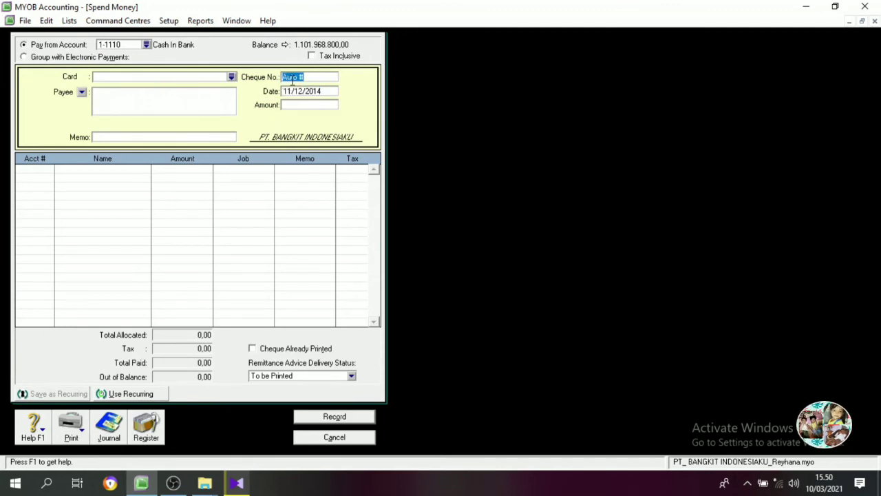
type("KK12-4")
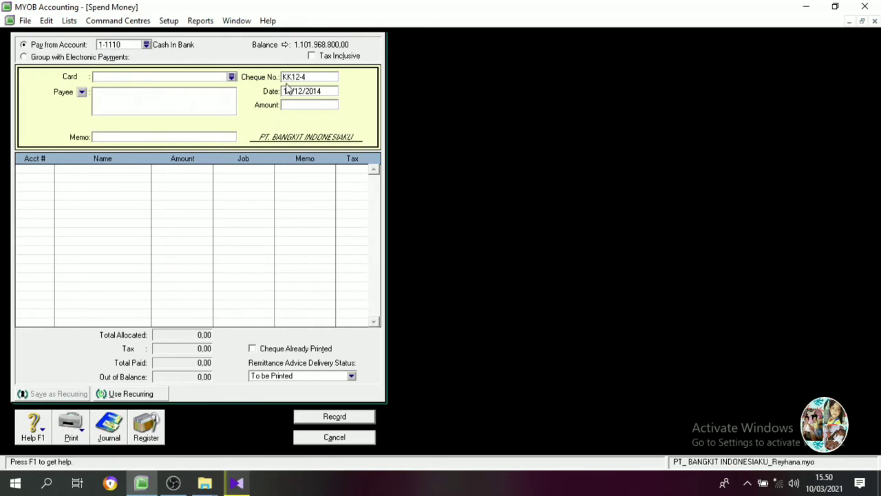
key("Tab")
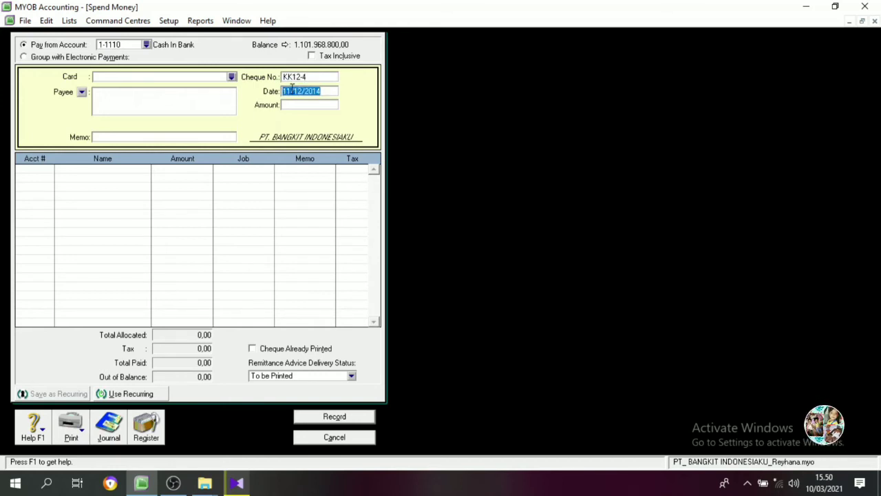
left_click(294, 105)
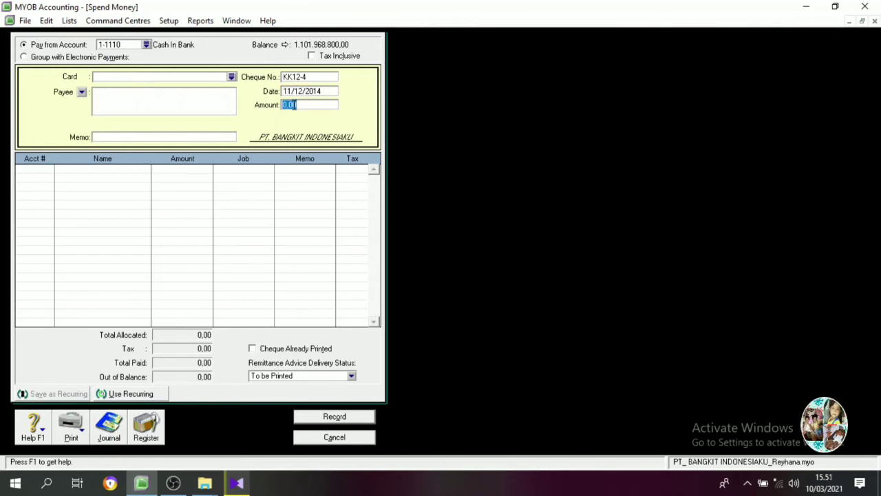
type("44650000")
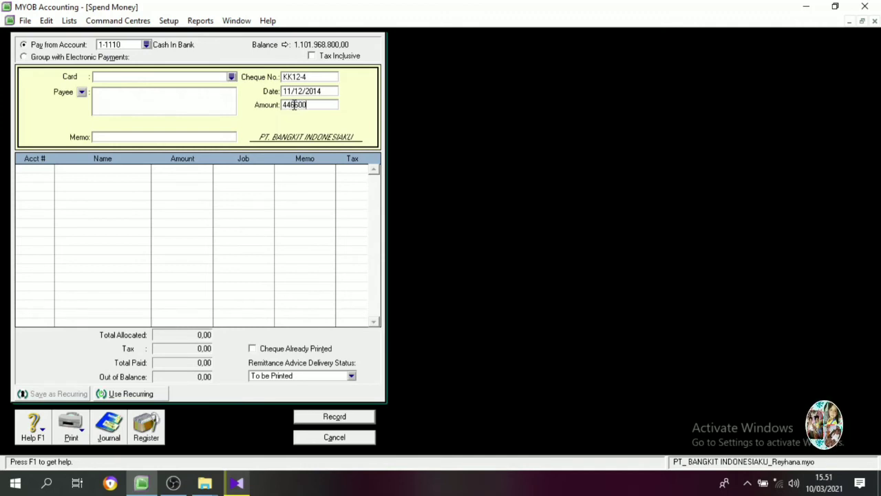
type("0")
key("Tab")
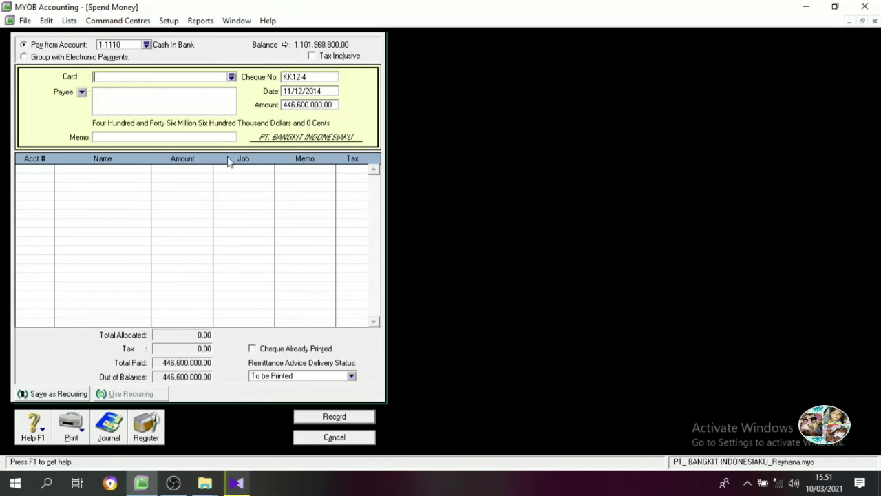
- Enter the memo "Pembelian Saham" for payment KK12-4
left_click(124, 137)
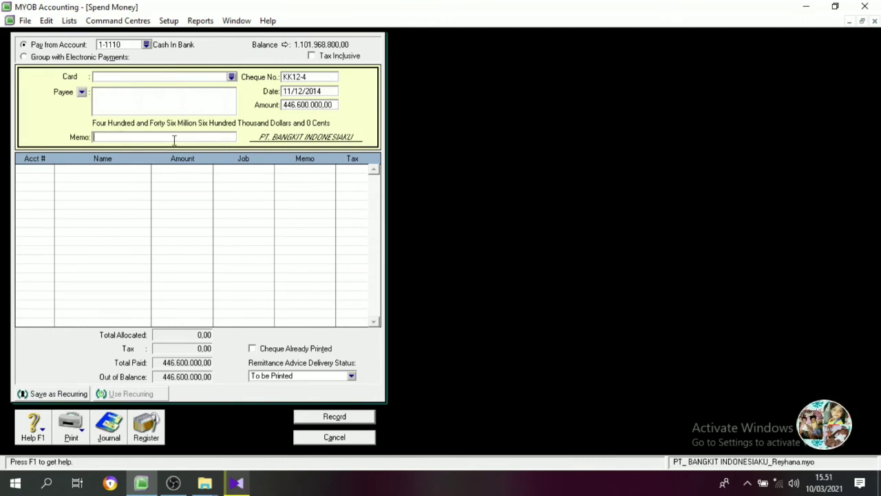
type("Pembeli")
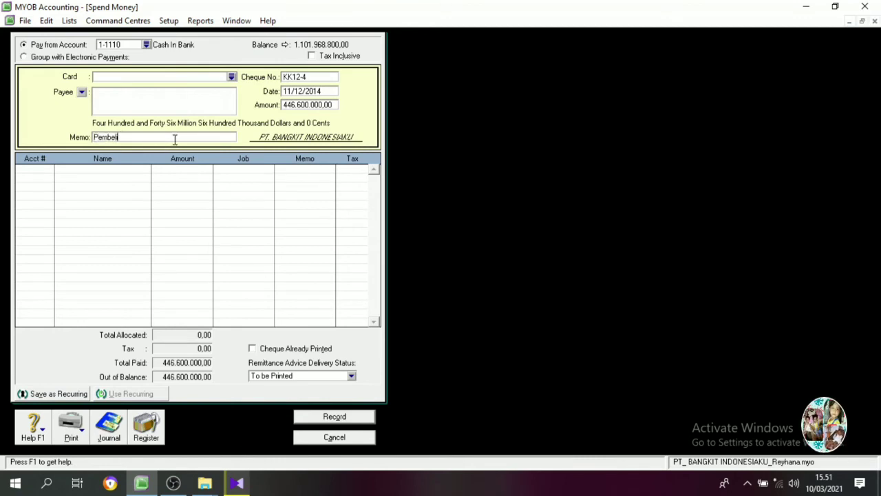
type("an Saham")
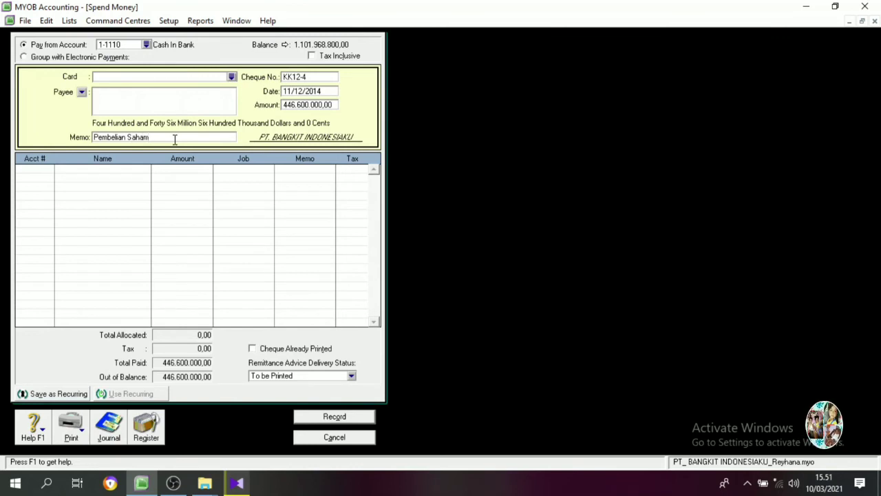
key("Tab")
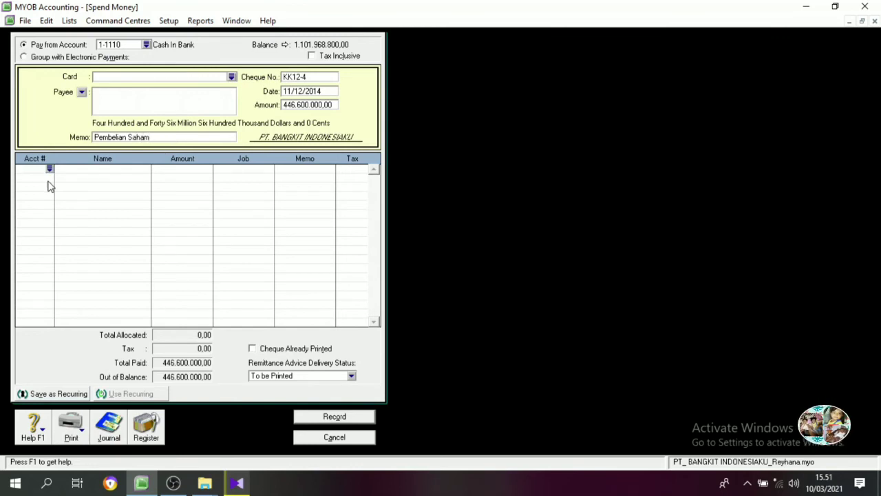
- Allocate the full payment to account 1-1130 Marketable securities, record it, and return to the banking command centre
left_click(49, 169)
scroll(352, 219, "up", 2)
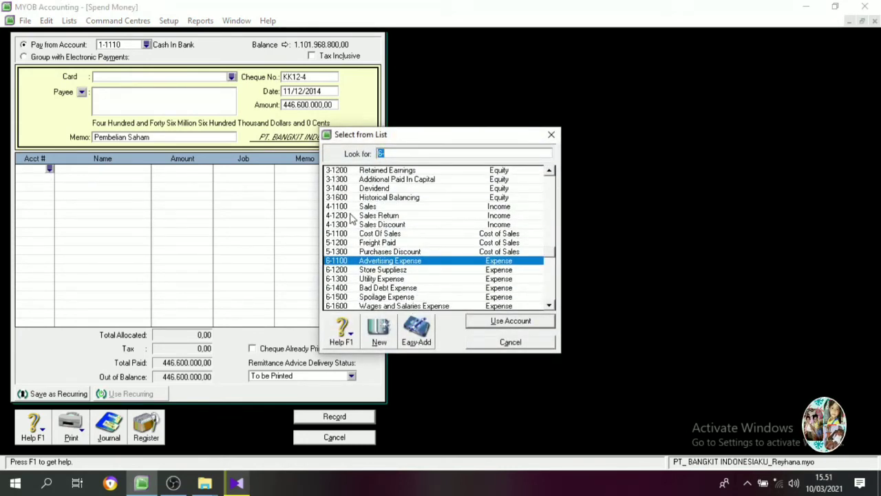
scroll(355, 220, "up", 10)
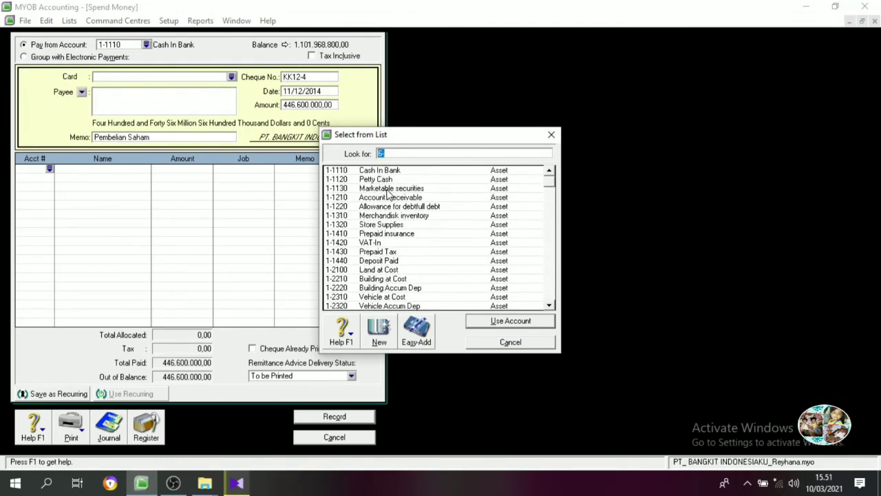
left_click(389, 190)
left_click(509, 321)
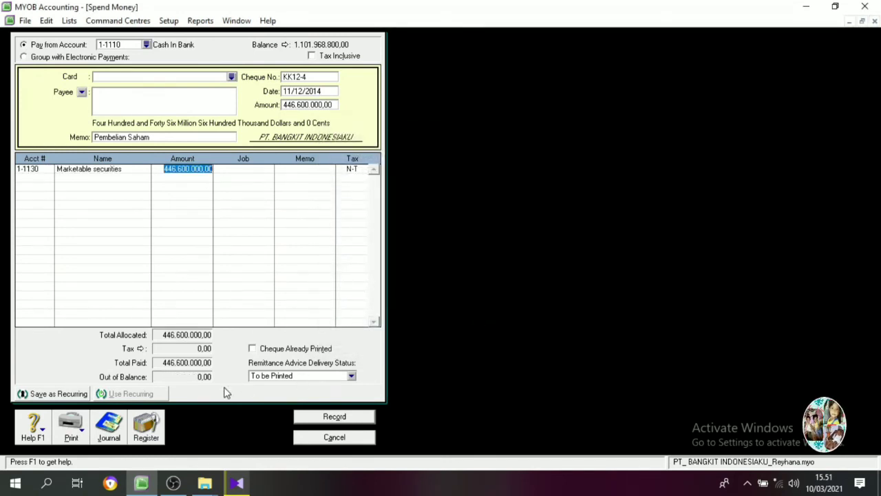
key("Tab")
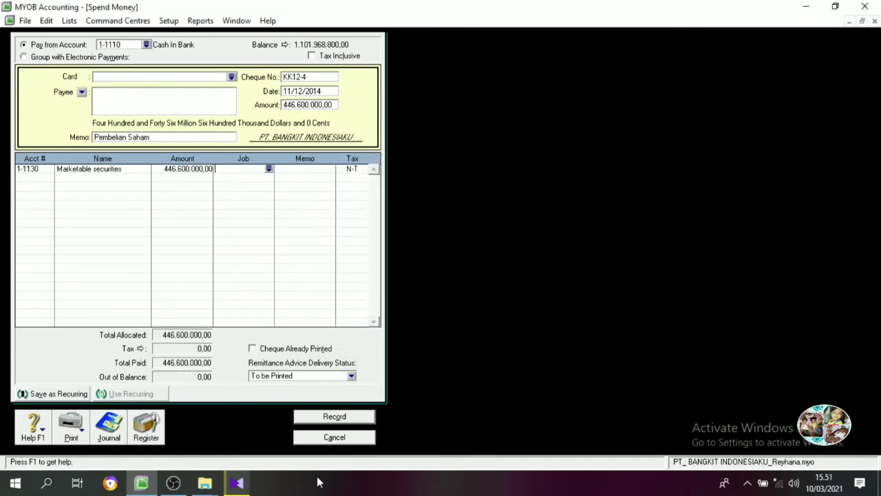
left_click(337, 417)
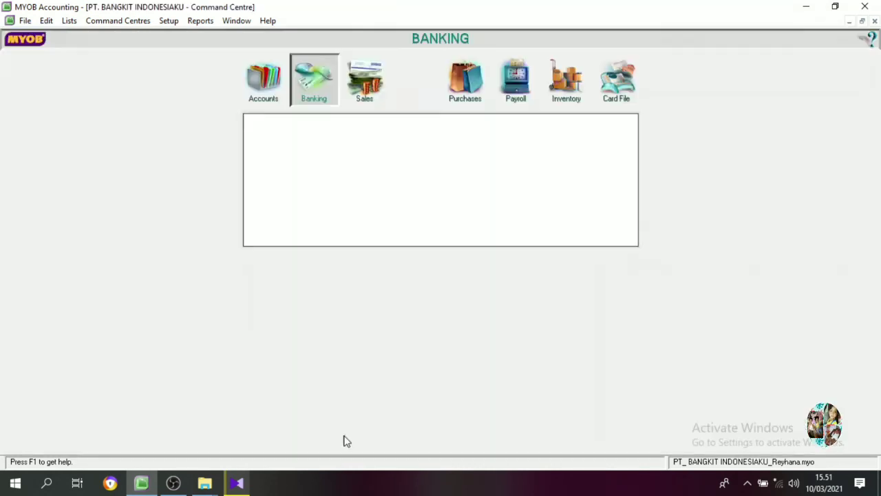
- Start a Receive Payments entry in Sales for the customer Gema Motorku
left_click(345, 438)
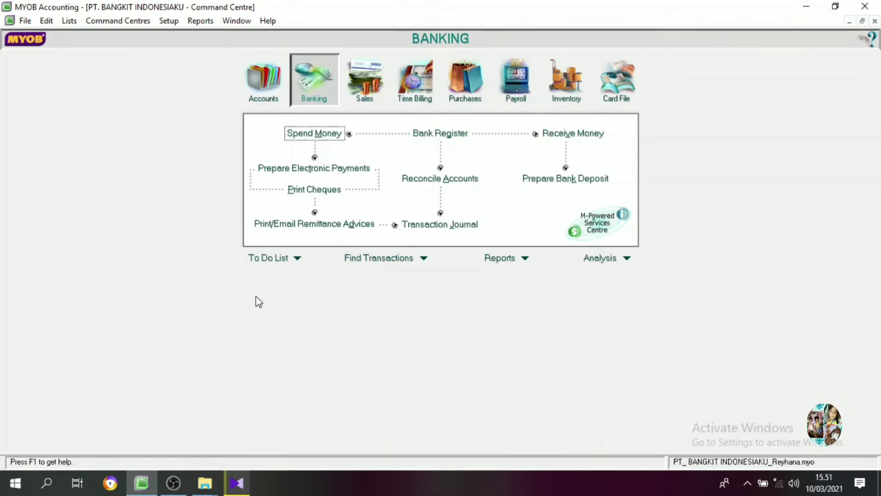
left_click(364, 93)
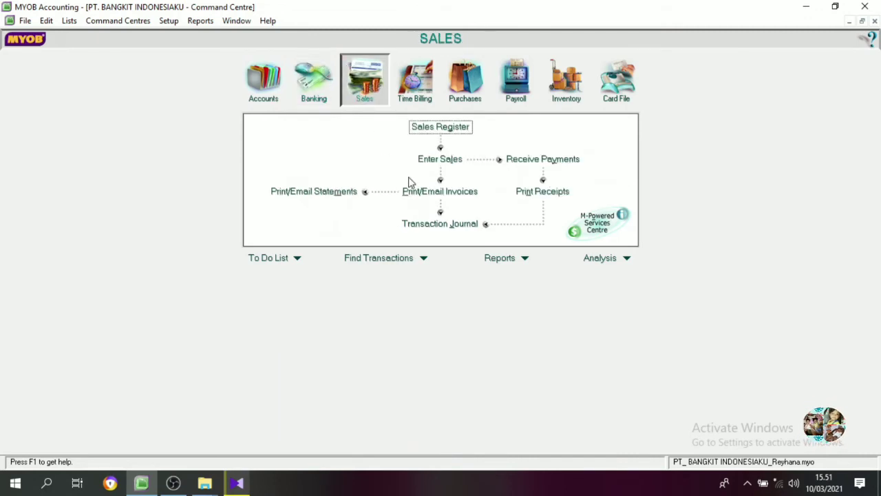
left_click(543, 160)
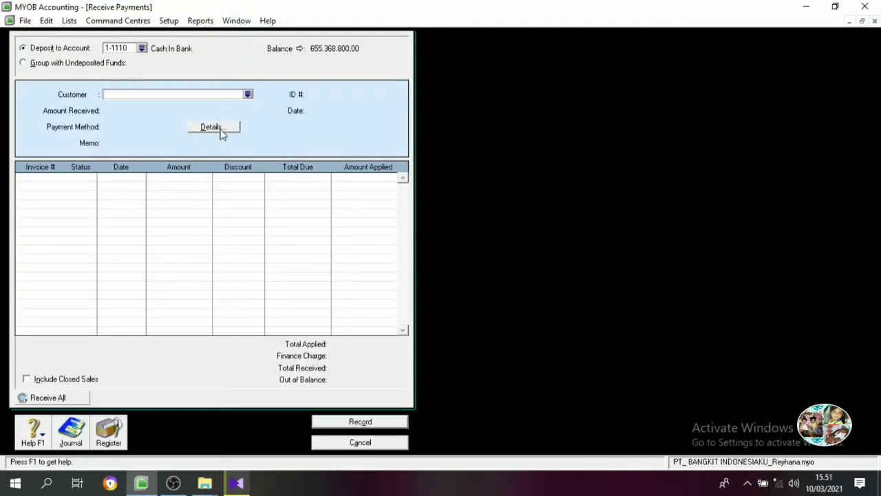
left_click(248, 95)
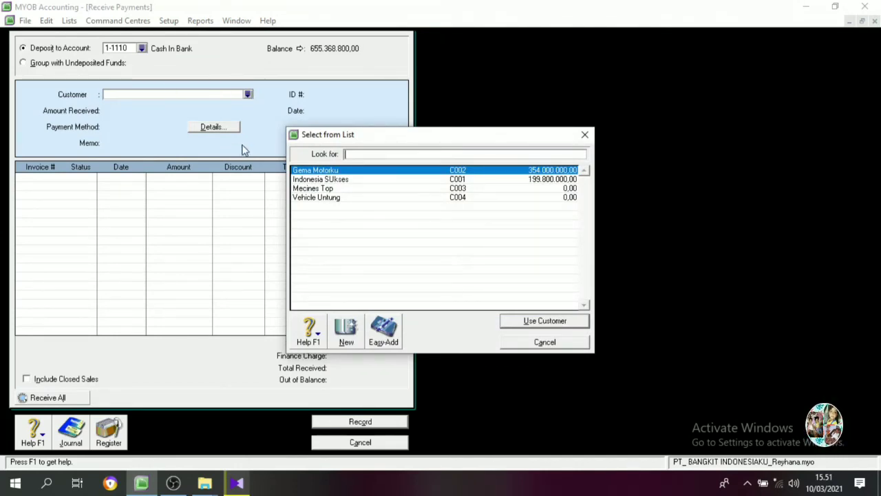
left_click(331, 171)
left_click(536, 320)
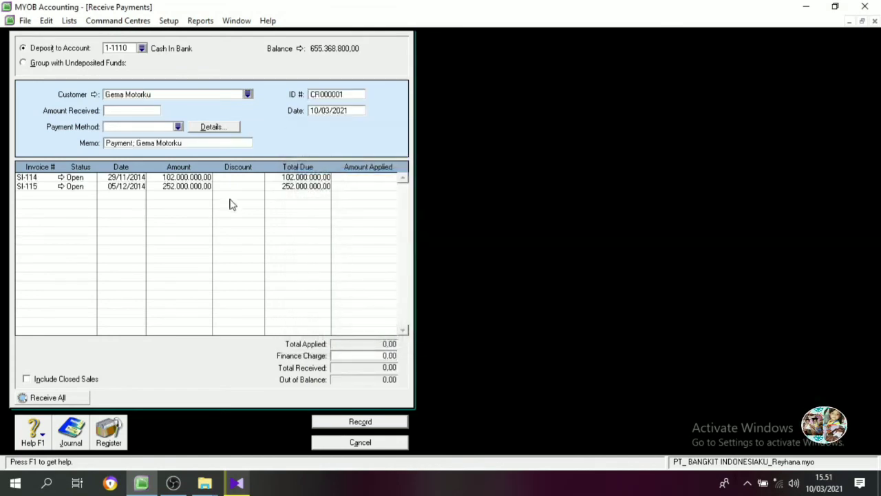
- Set the receipt's ID number to km12-3 and its date to 12/12/2014
left_click(324, 94)
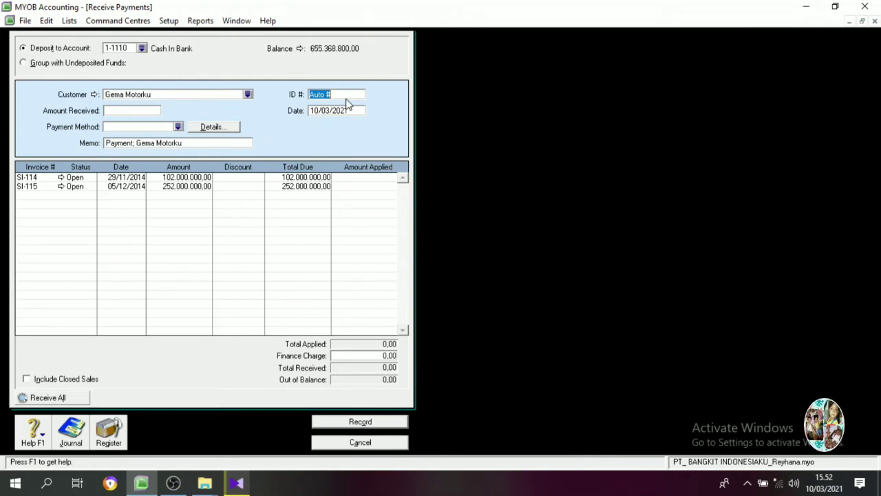
type("km12-3")
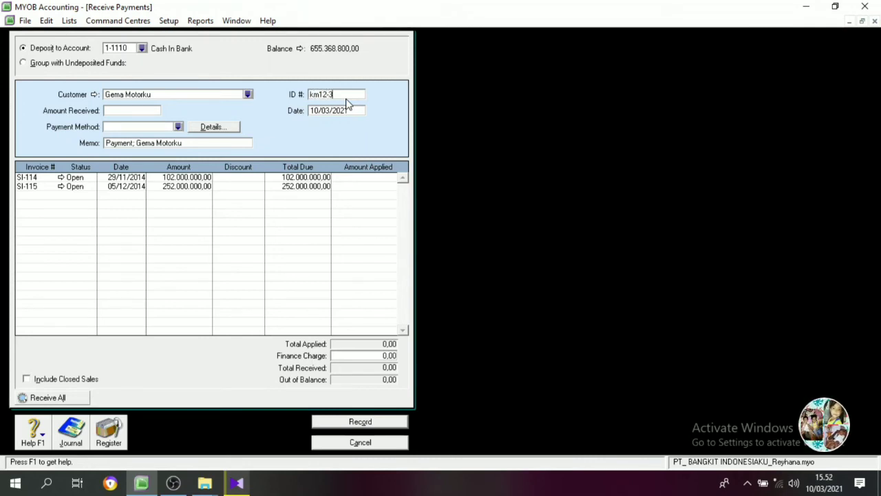
key("Tab")
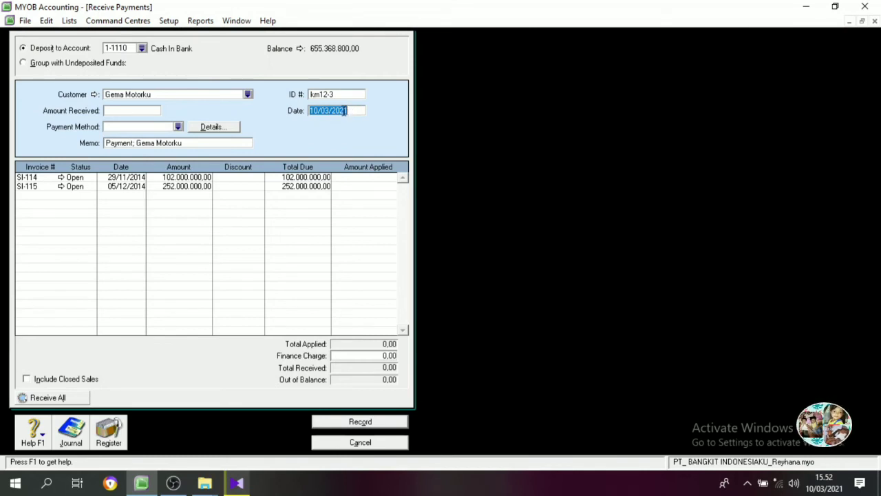
type("12/12/2014")
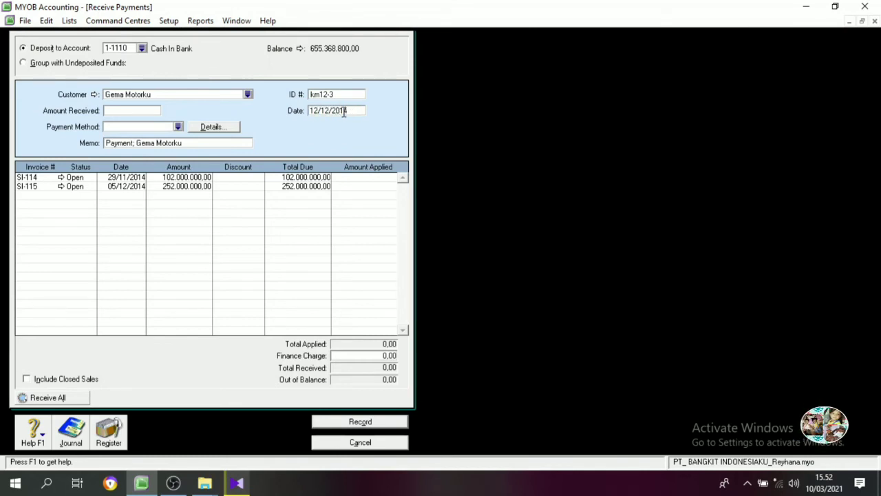
- Enter an amount received of 102,000,000, apply it in full to invoice SI-114, record the receipt and close the payment window
left_click(129, 112)
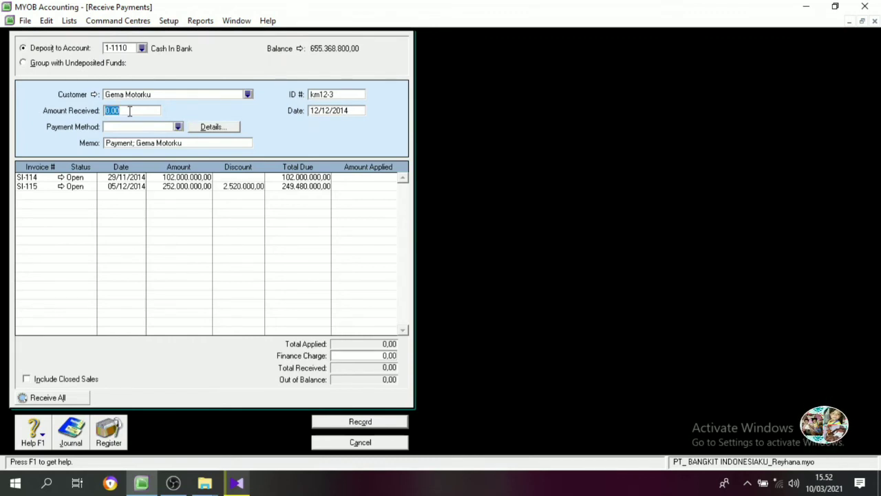
type("102")
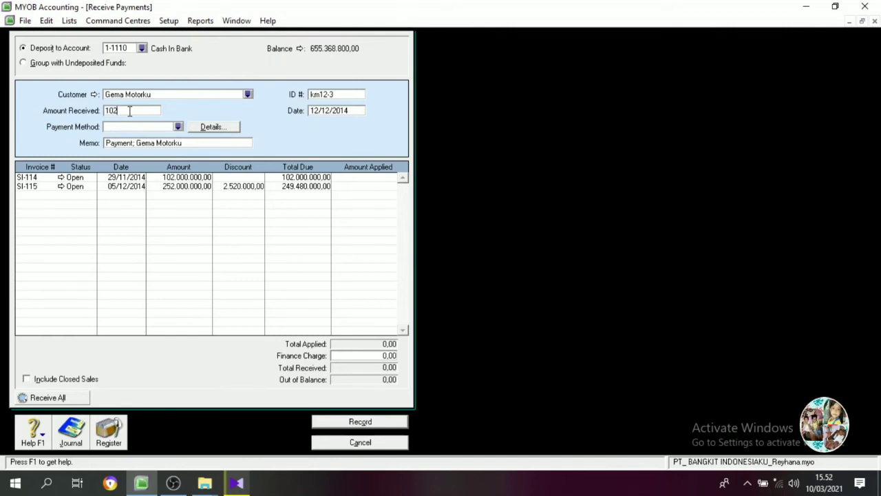
type(".0")
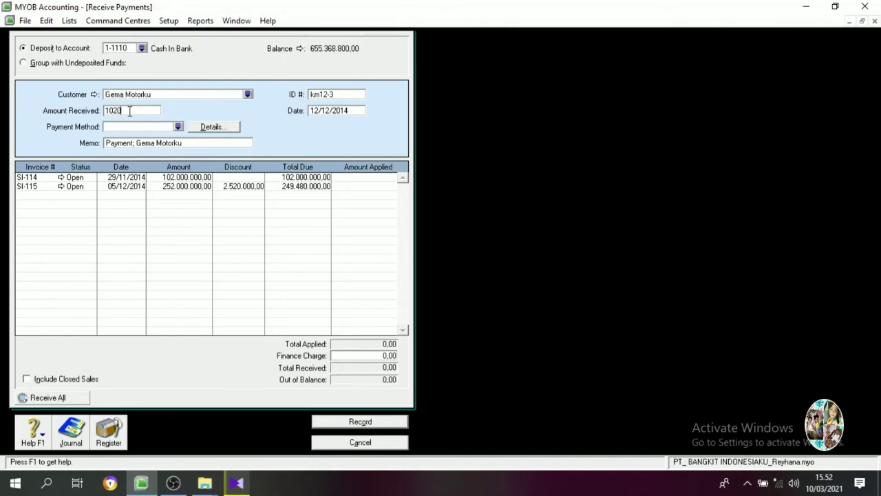
type("00.000")
key("Tab")
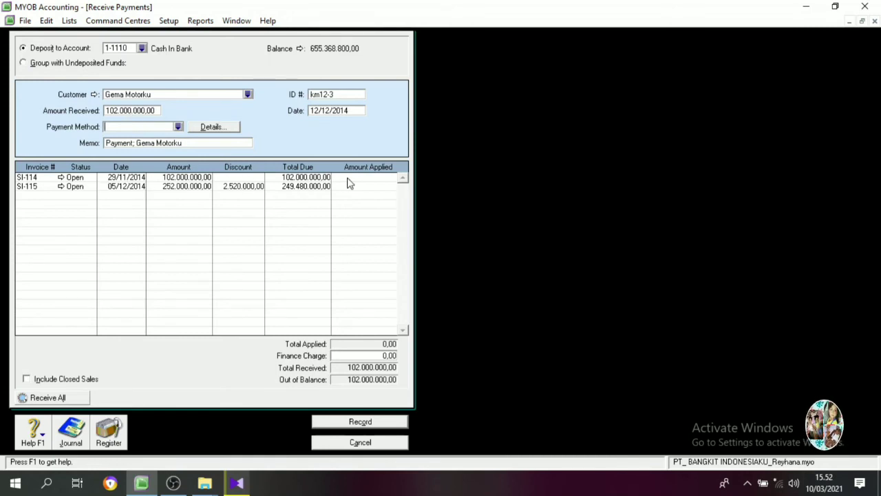
left_click(373, 178)
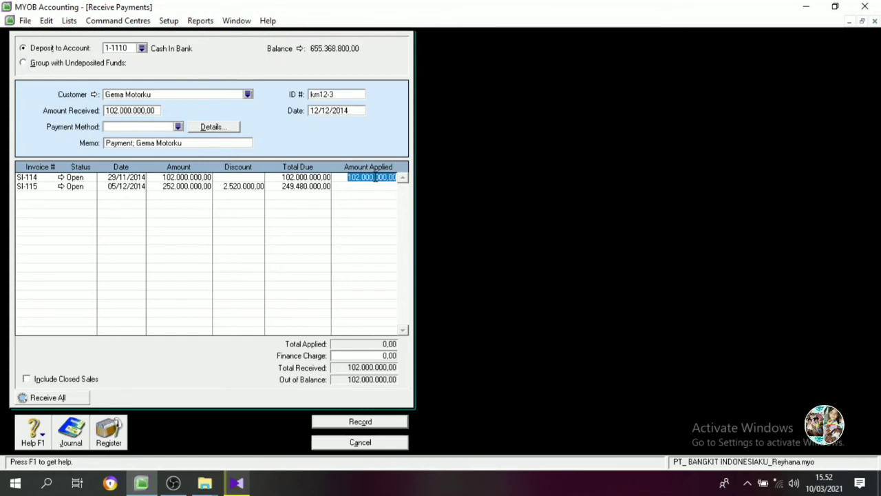
key("Tab")
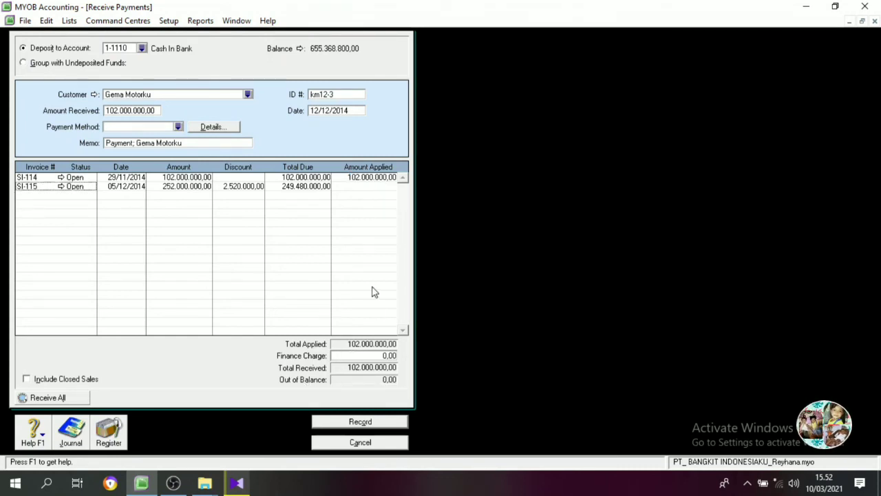
left_click(381, 424)
left_click(373, 444)
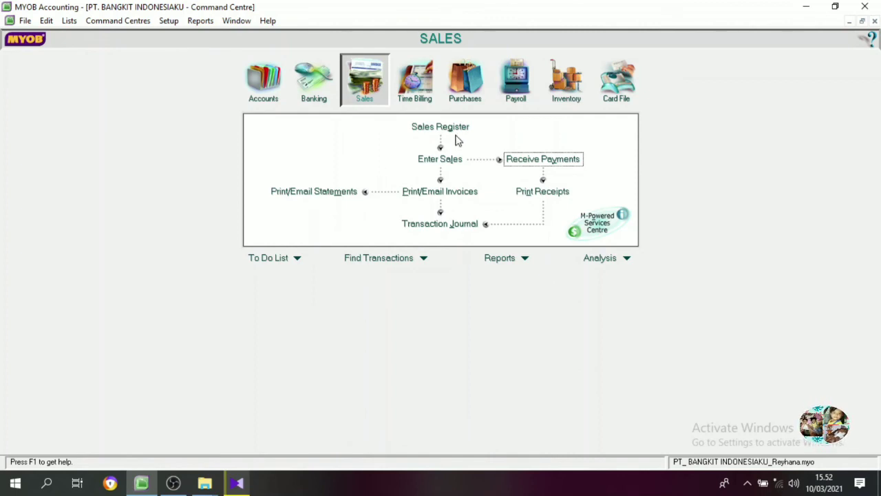
- Start a new item purchase bill for the supplier UD. Hugo Motor
left_click(462, 96)
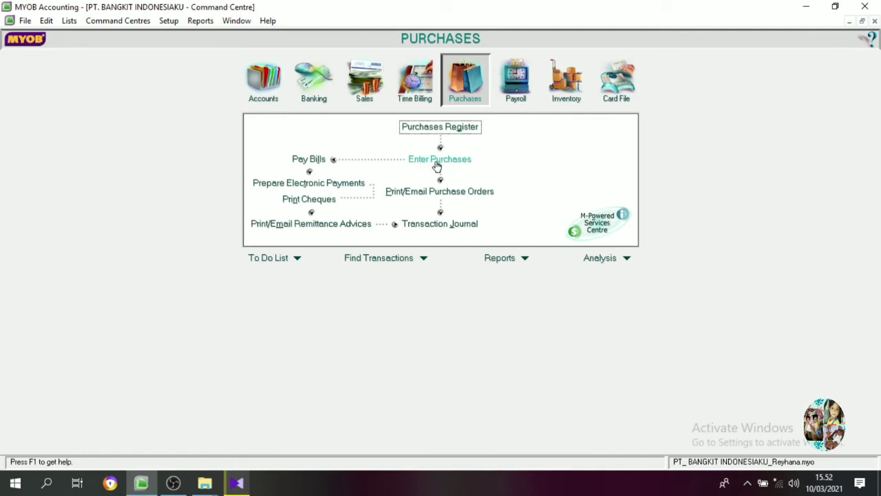
left_click(439, 168)
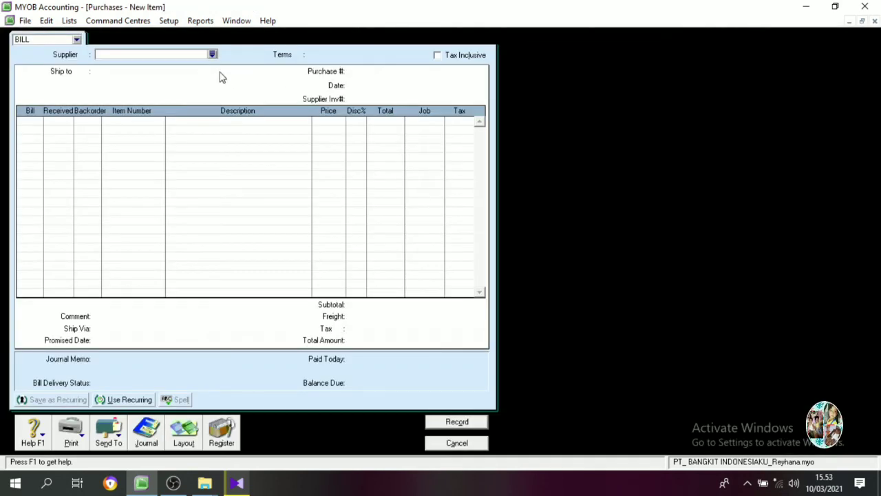
left_click(213, 54)
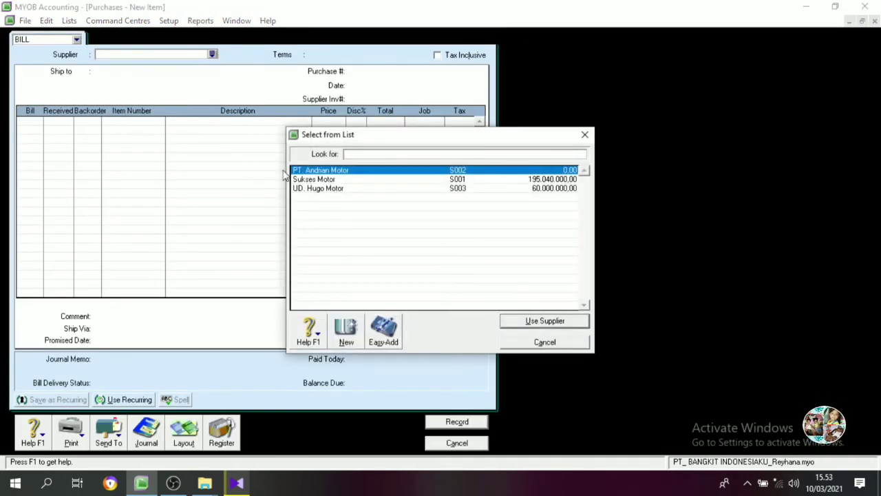
left_click(312, 189)
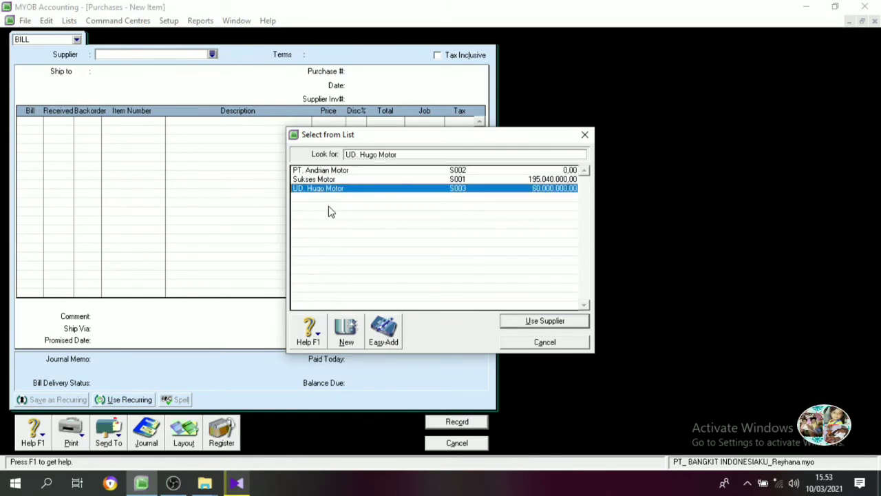
left_click(538, 320)
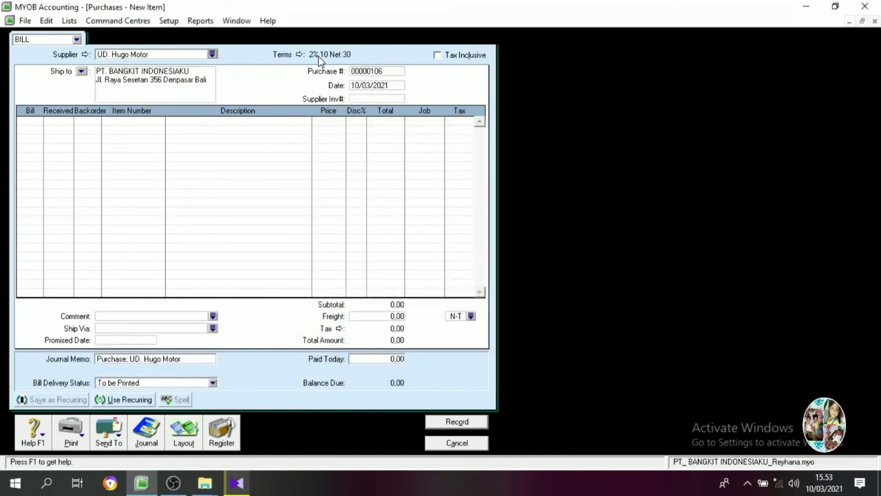
- Change the bill's credit terms so that payment is due C.O.D
left_click(300, 55)
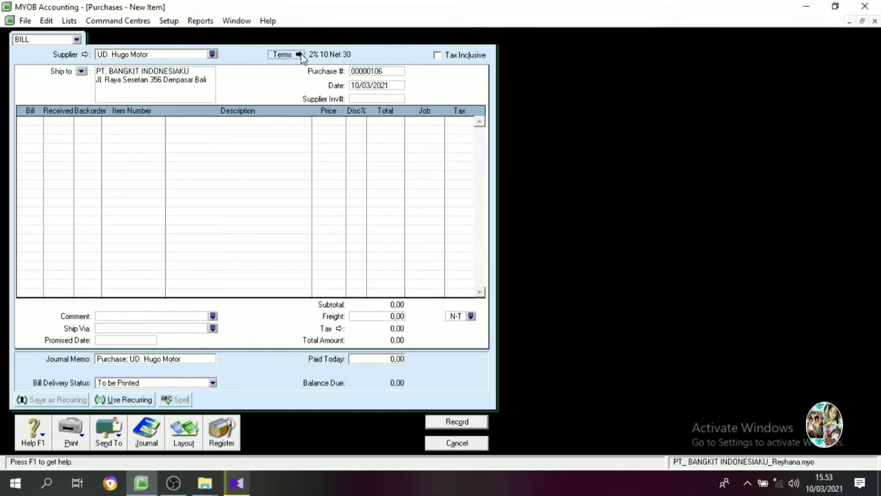
left_click(475, 160)
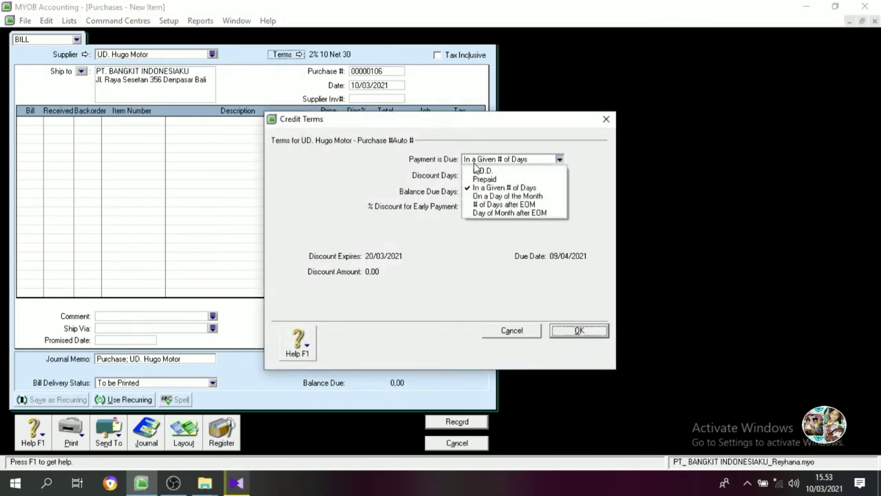
left_click(477, 171)
left_click(577, 331)
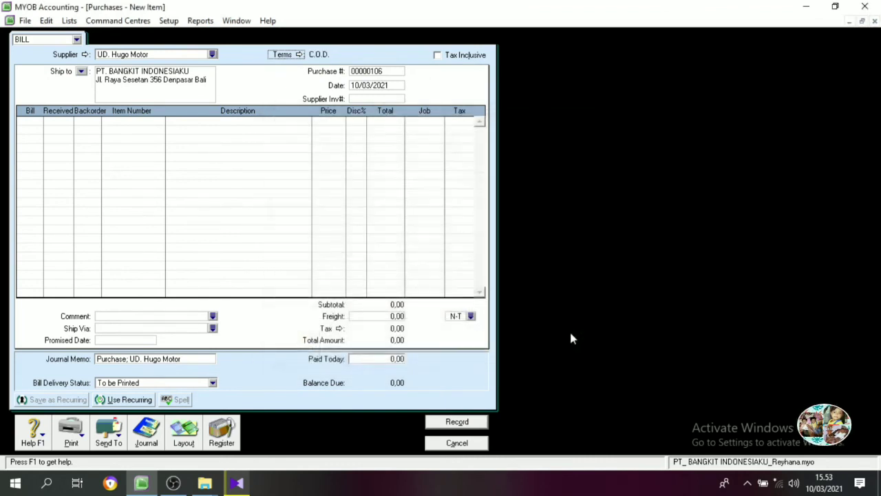
- Set the bill's purchase number to IN-04 and its date to 14/12/2014
left_click(369, 72)
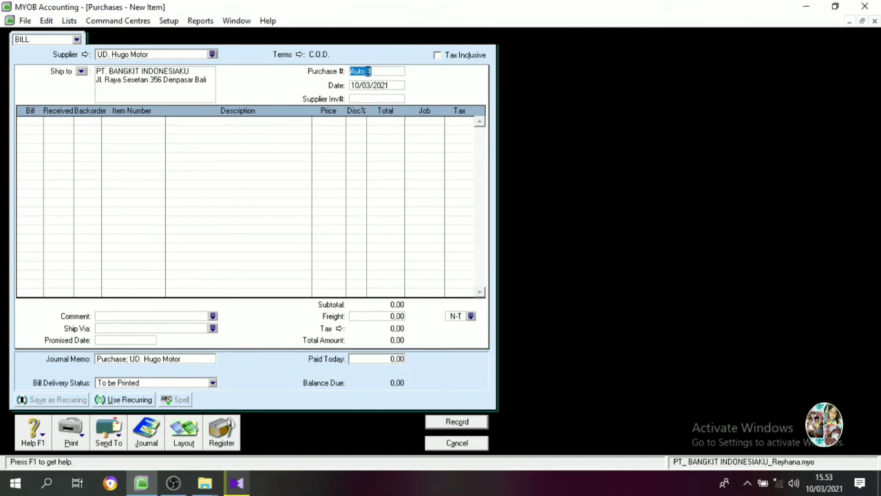
type("in")
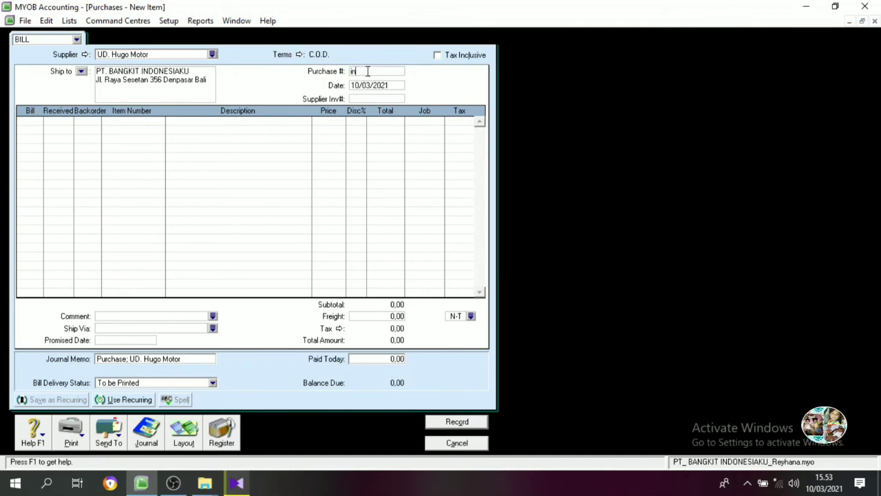
key("BackSpace")
key("BackSpace")
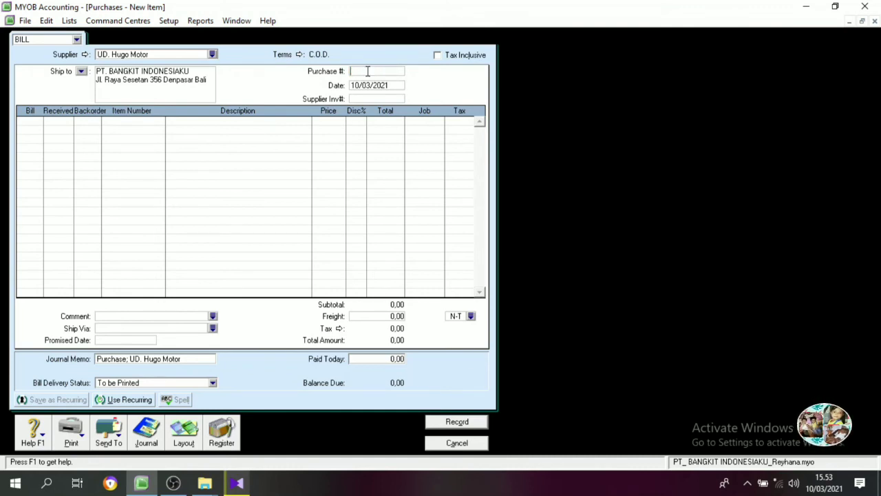
type("IN-04")
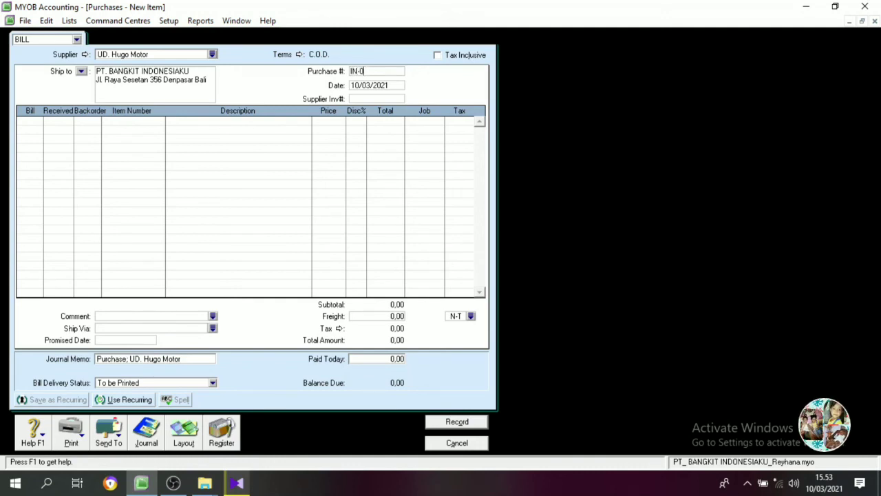
left_click(362, 86)
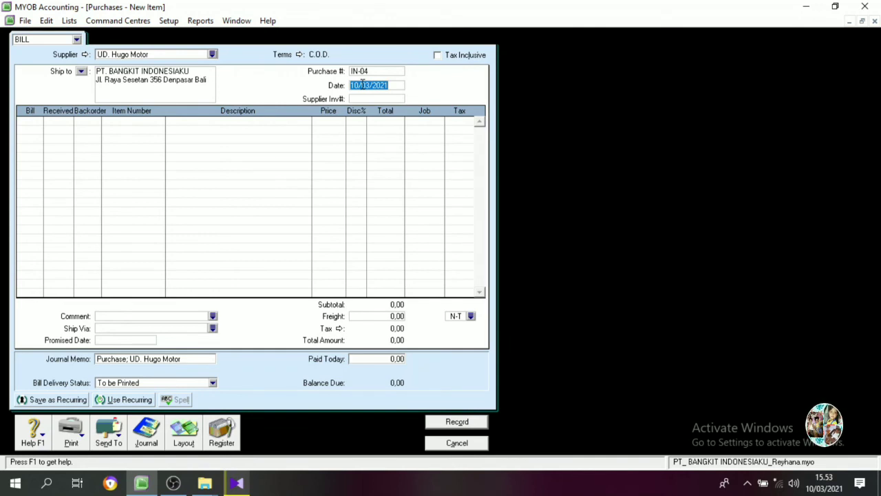
type("14/12/")
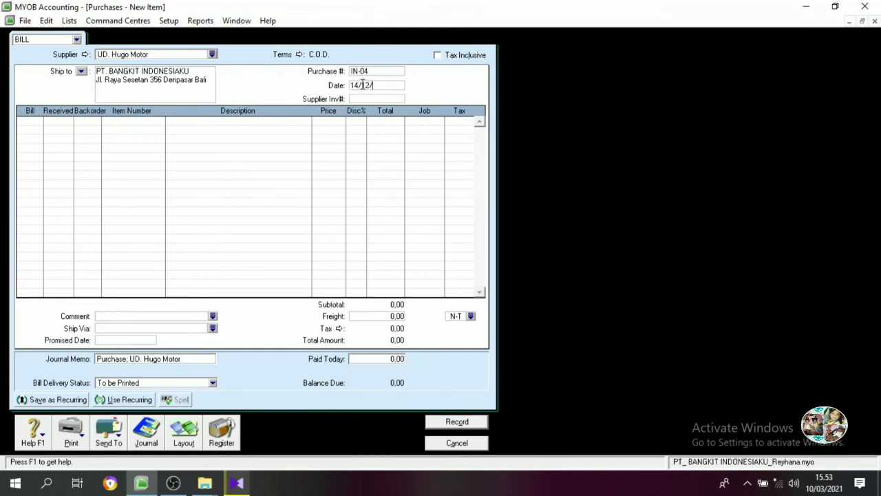
type("2014")
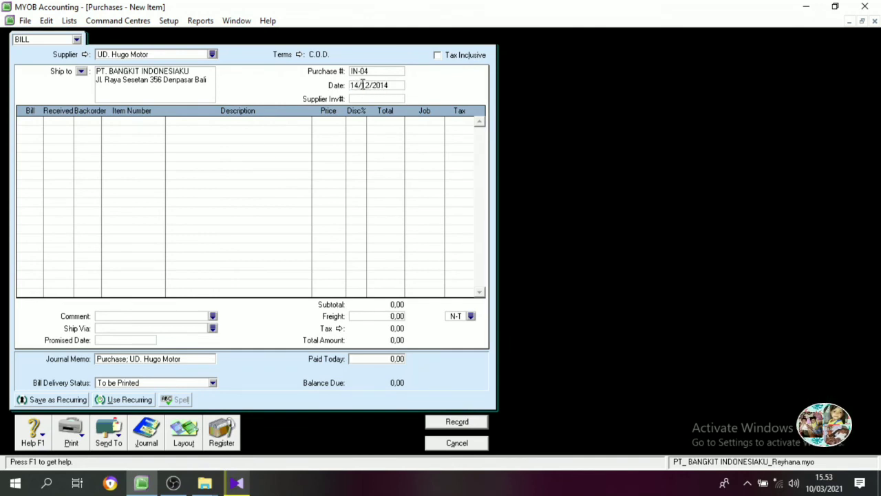
- Add a bill line for 8 units of item INV-01 Motorku Zanken X
left_click(31, 123)
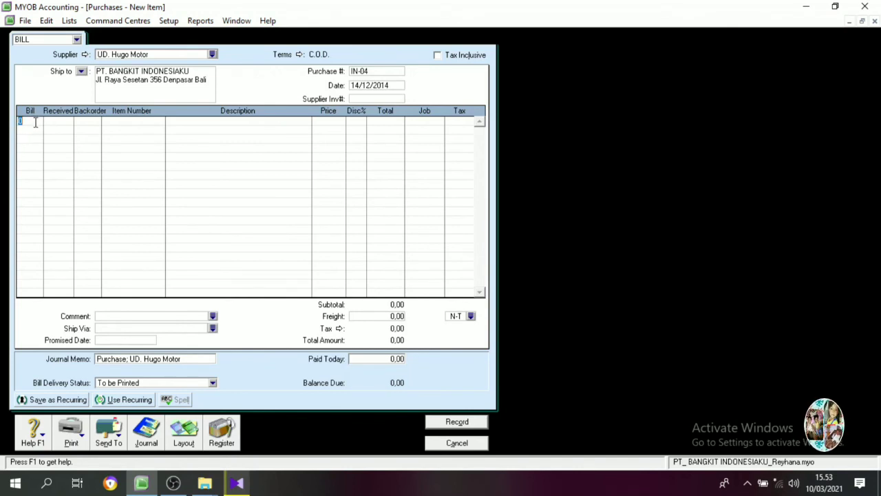
type("8")
key("Tab")
key("Tab")
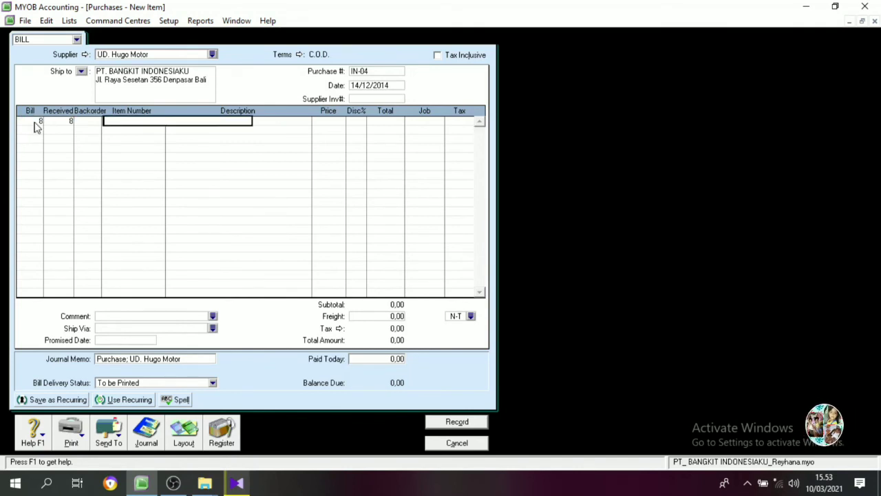
key("Tab")
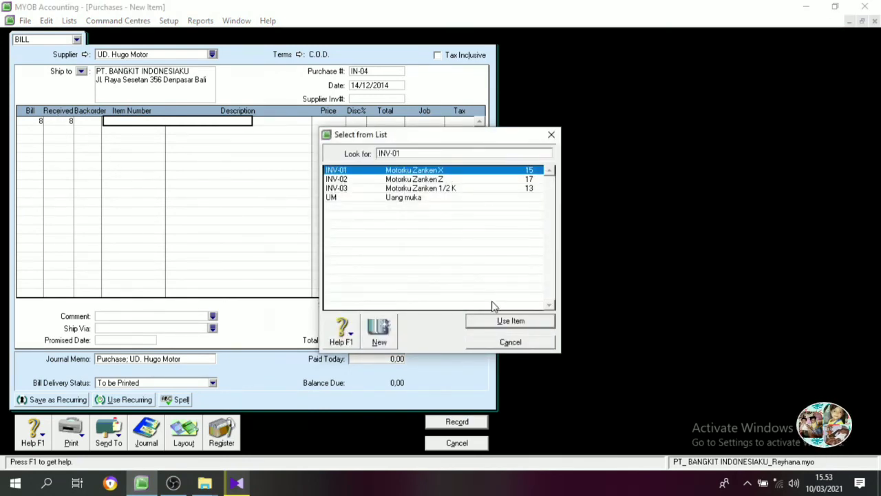
left_click(503, 320)
key("Tab")
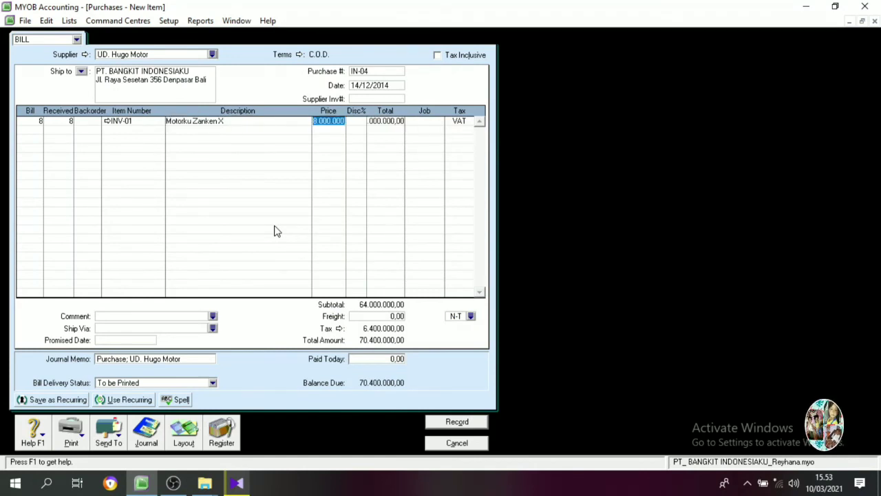
- Add a second bill line for 7 units of item INV-02 Motorku Zanken Z
key("Tab")
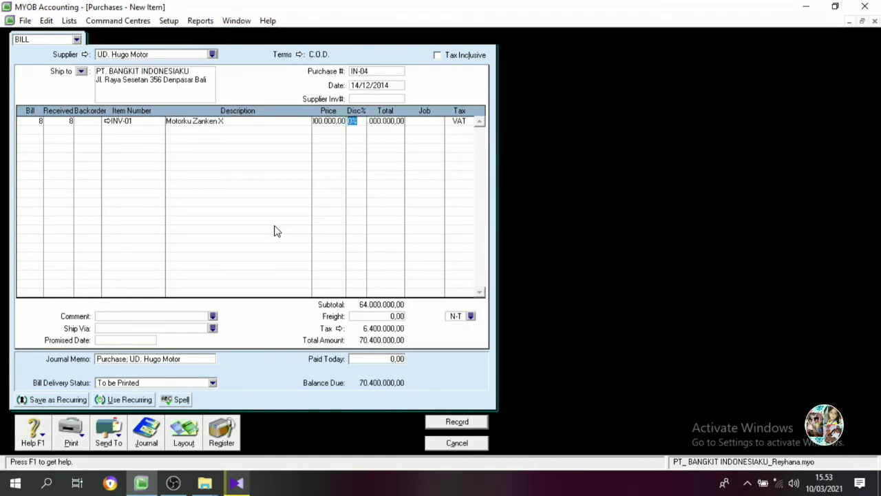
left_click(36, 132)
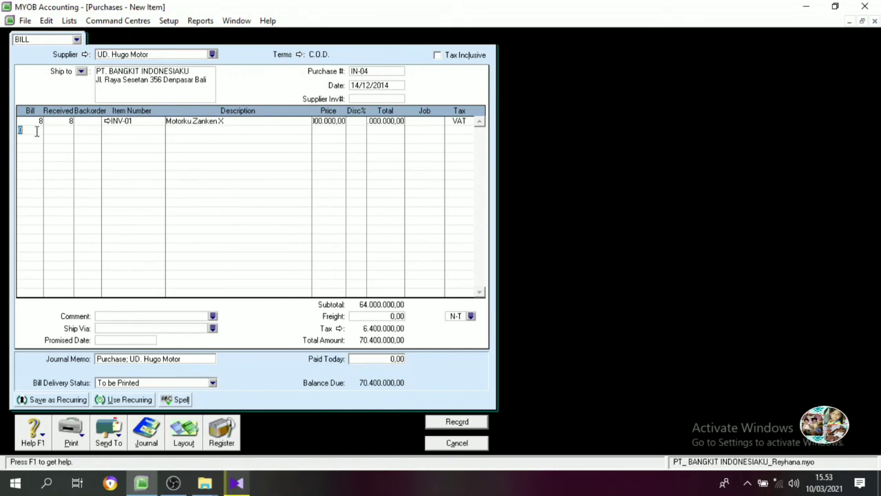
type("7")
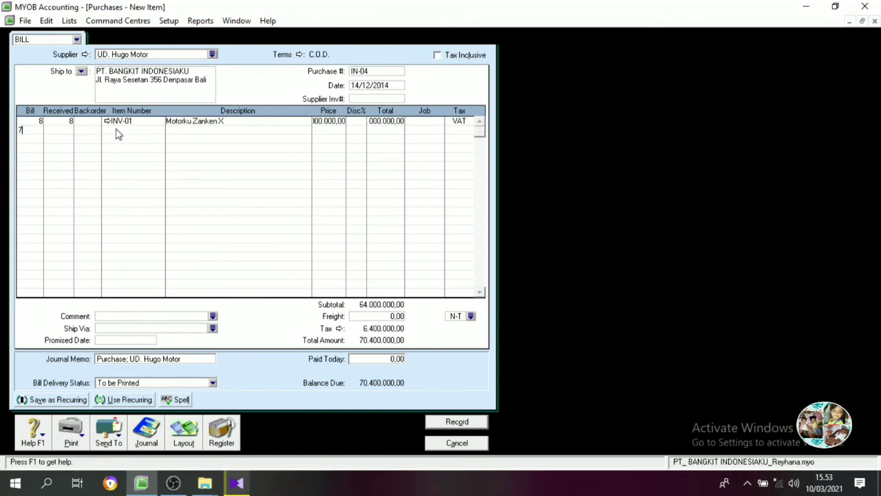
left_click(117, 130)
key("Tab")
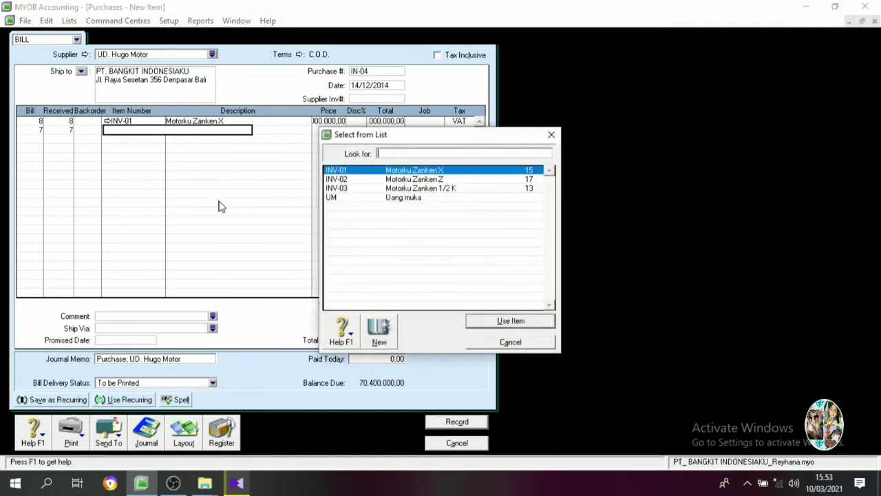
left_click(376, 180)
left_click(510, 322)
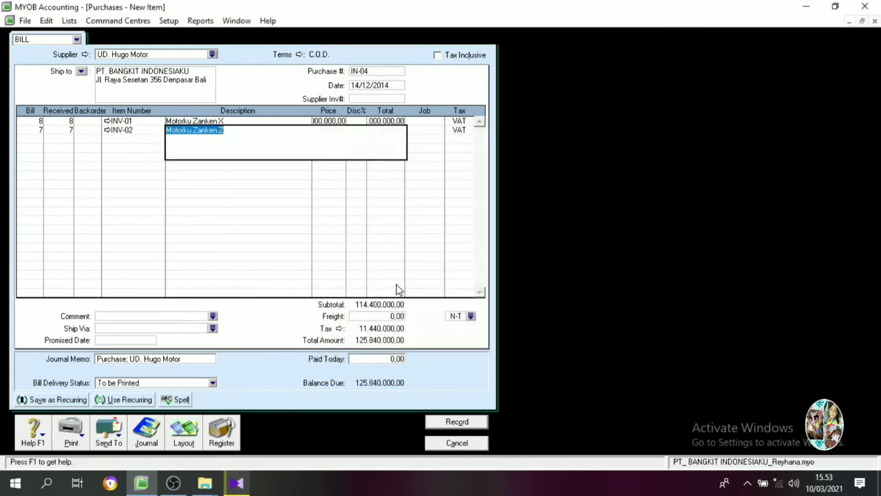
key("Tab")
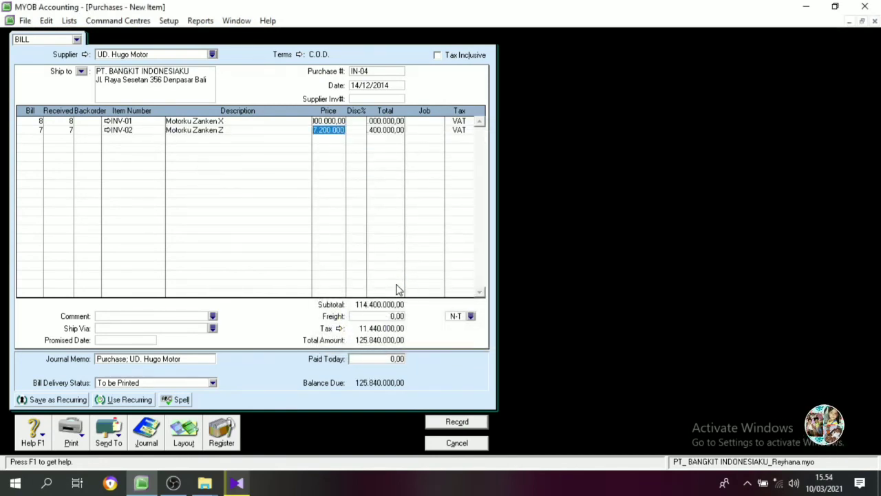
key("Tab")
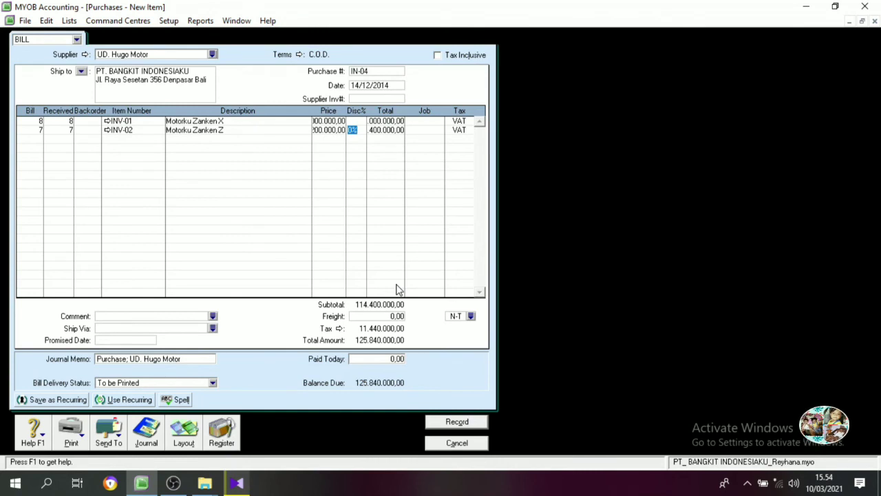
- Add a third bill line for 7 units of item INV-03 Motorku Zanken 1/2 K
left_click(34, 140)
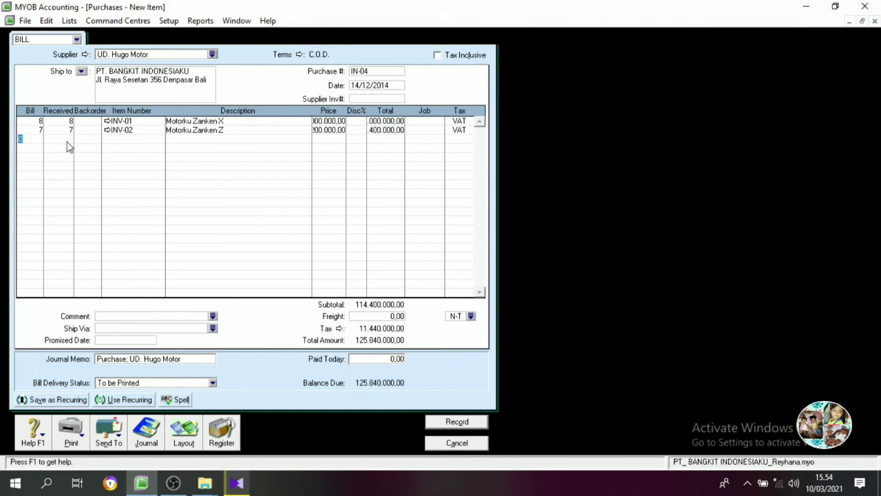
type("7")
key("Tab")
key("Tab")
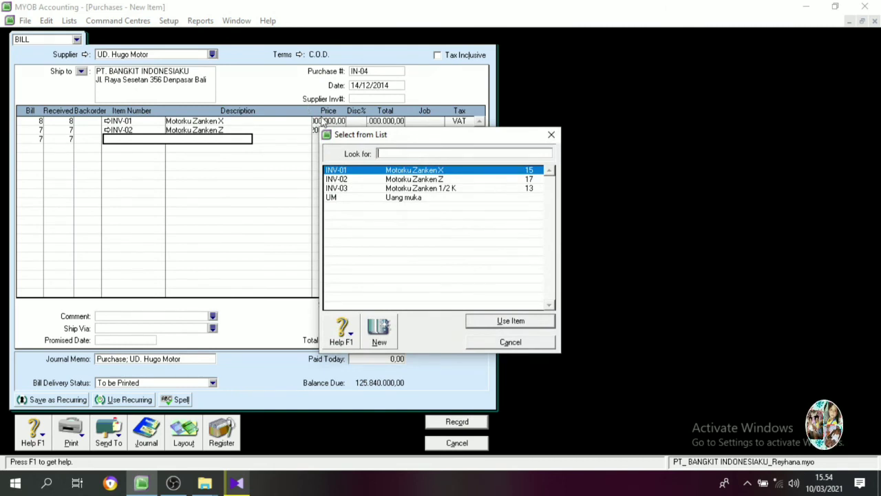
left_click(404, 188)
left_click(498, 321)
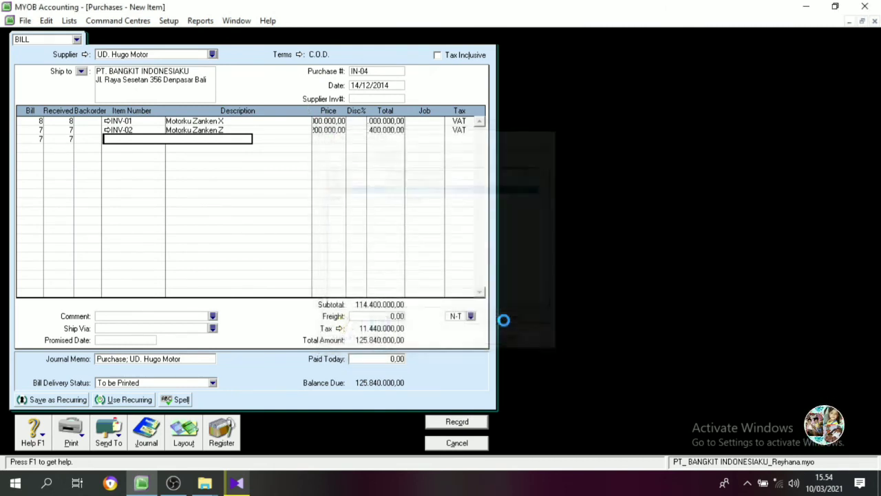
key("Tab")
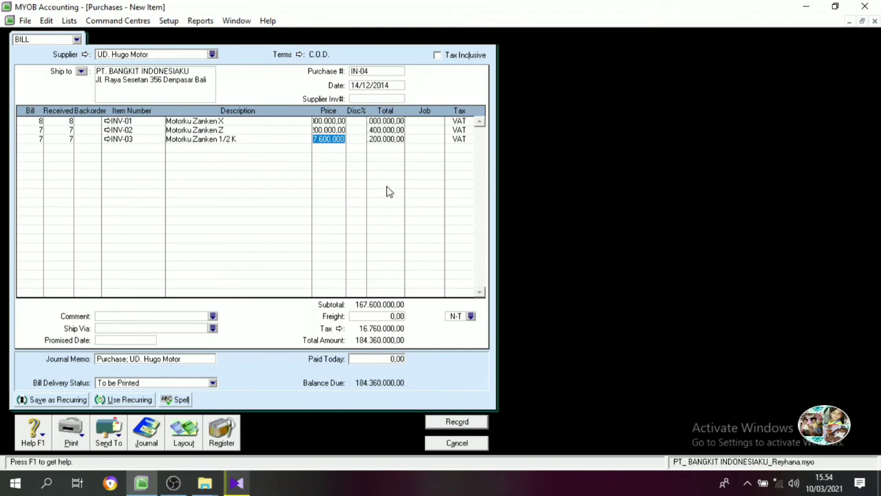
- Apply a 3% discount to each of the three item lines on the bill
left_click(353, 121)
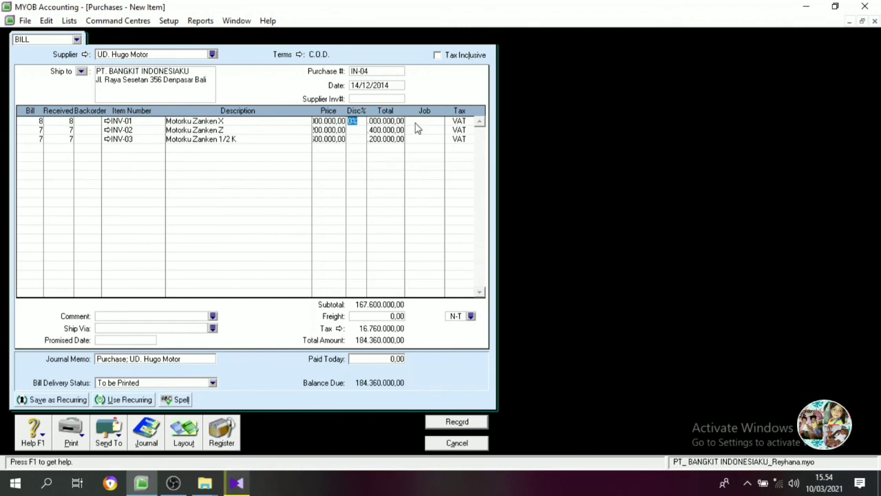
type("3")
key("Tab")
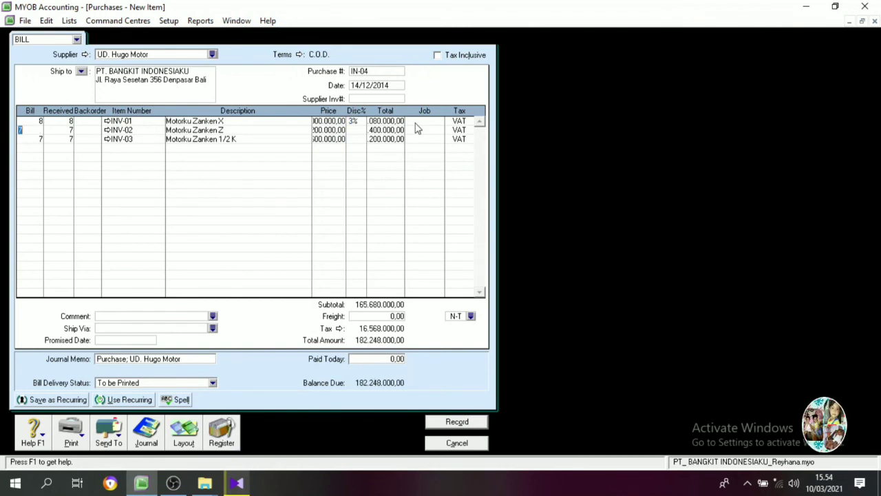
left_click(358, 130)
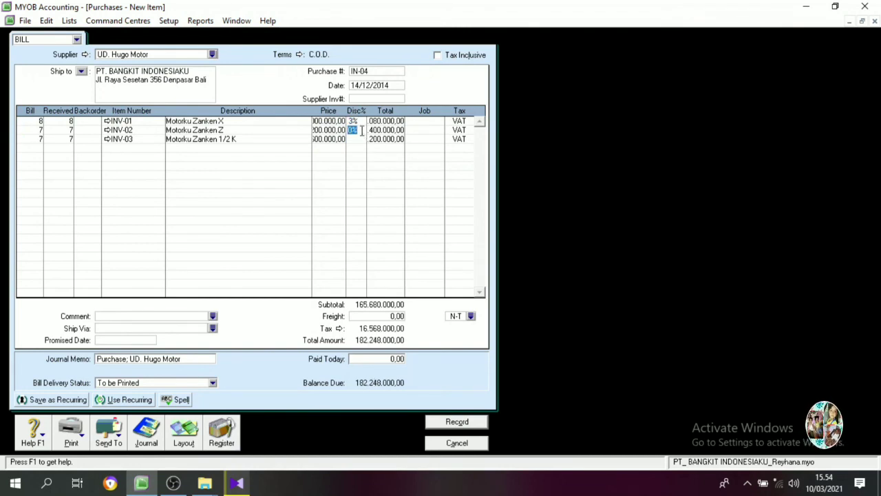
type("3")
key("Tab")
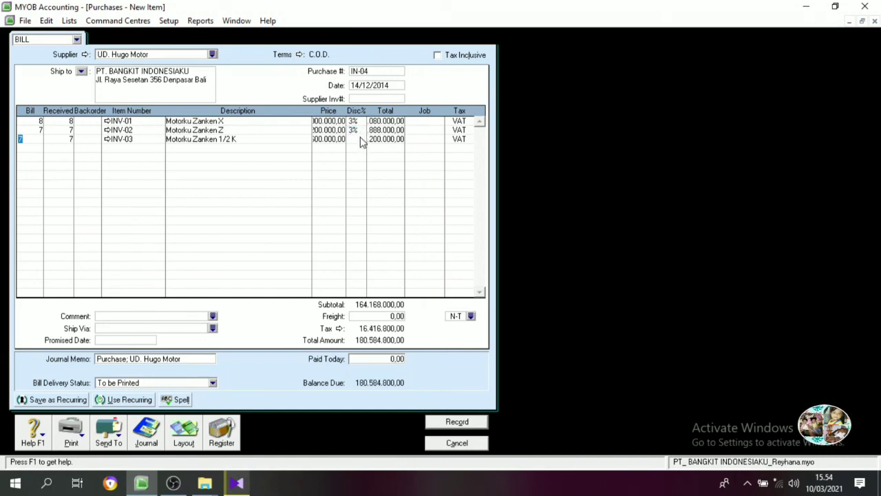
left_click(356, 139)
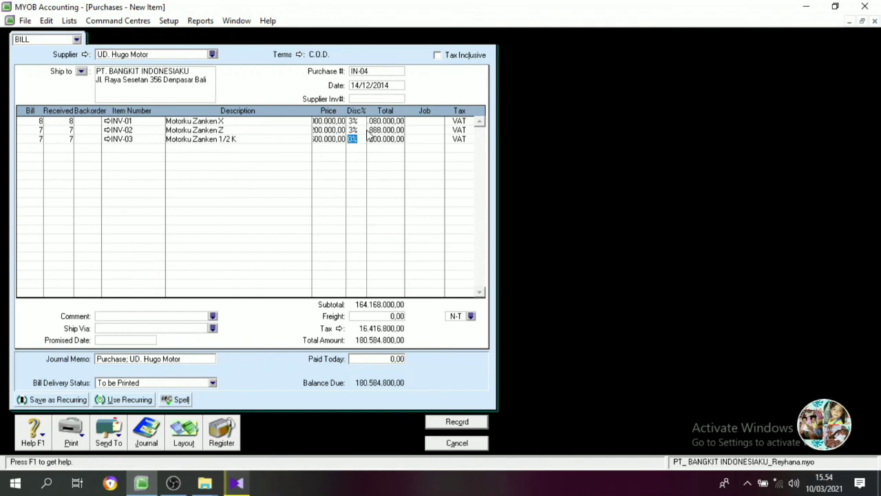
type("3")
key("Tab")
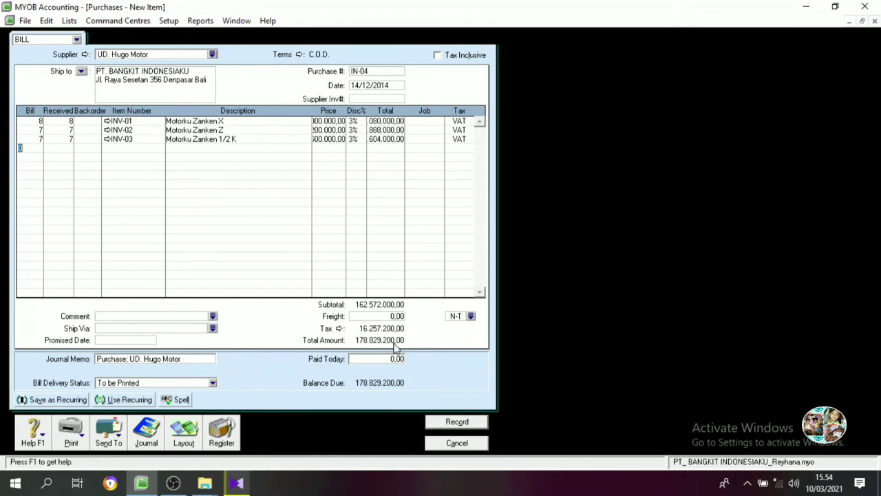
- Record the UD. Hugo Motor bill with its tax codes kept as VAT, and close the purchase entry form
left_click(444, 423)
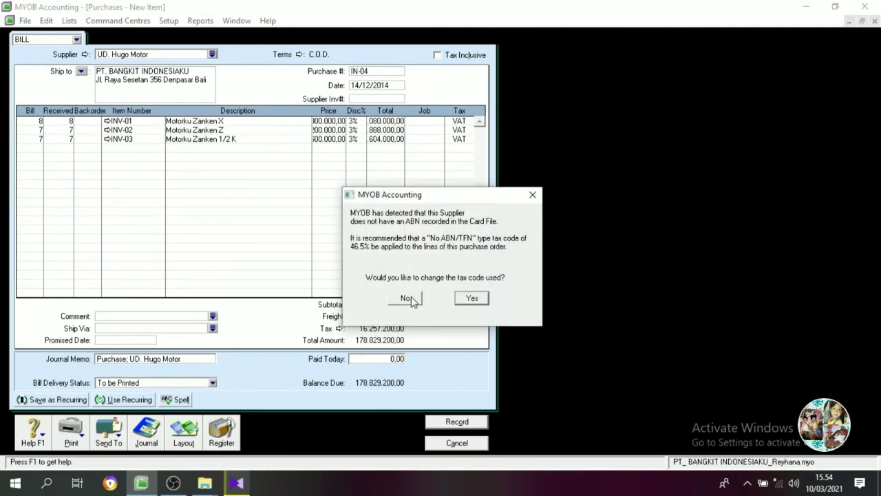
left_click(458, 301)
left_click(437, 421)
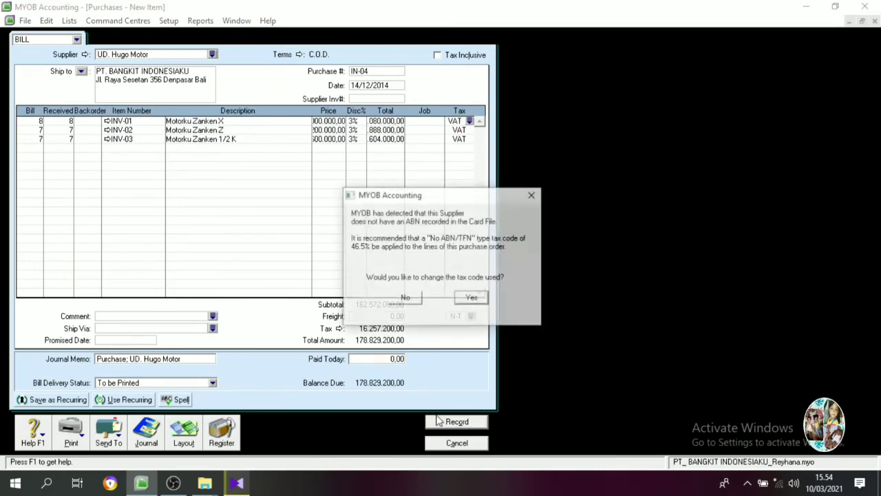
left_click(411, 299)
left_click(456, 442)
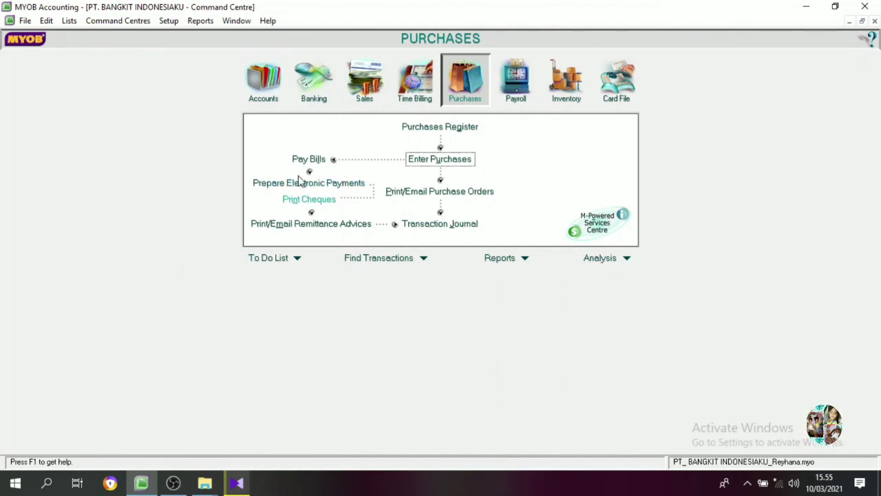
- Start a Spend Money entry from account 1-1110 Cash In Bank with cheque number VKK-02
left_click(309, 94)
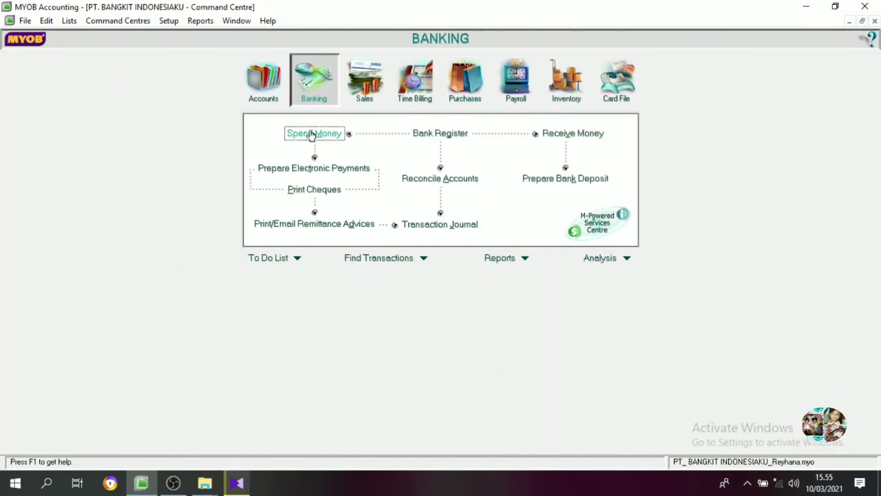
left_click(313, 133)
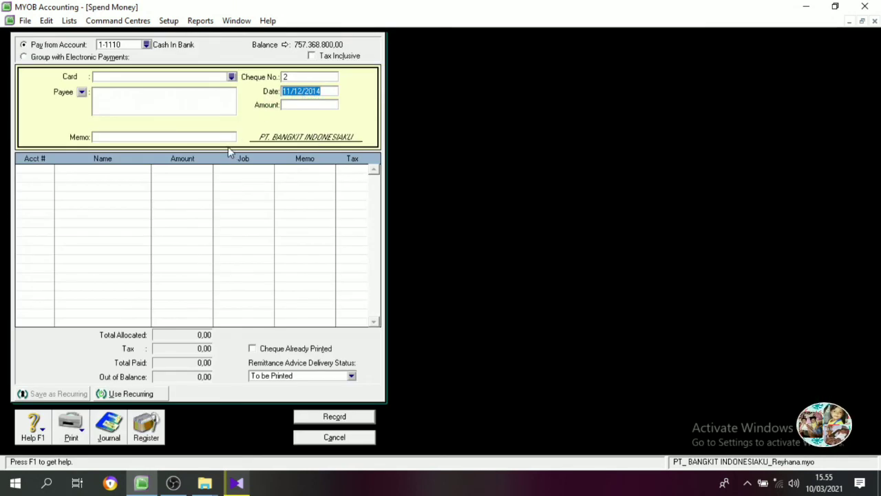
left_click(295, 78)
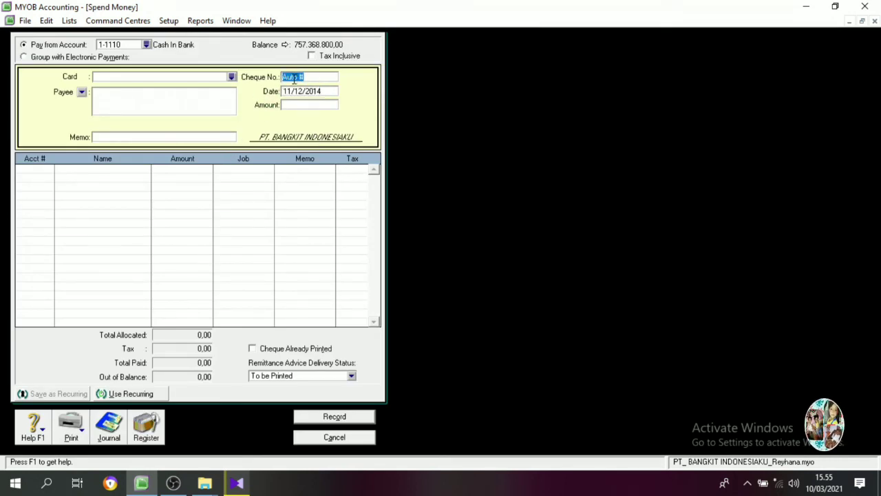
type("V")
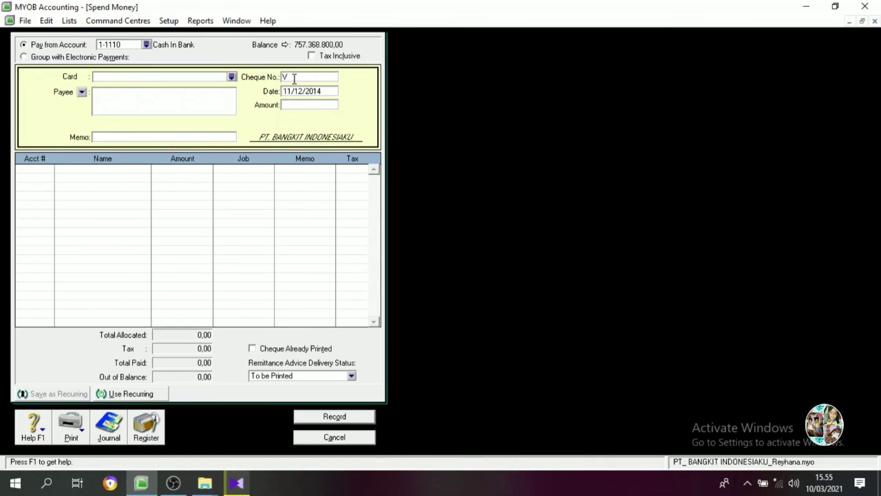
type("KK-02")
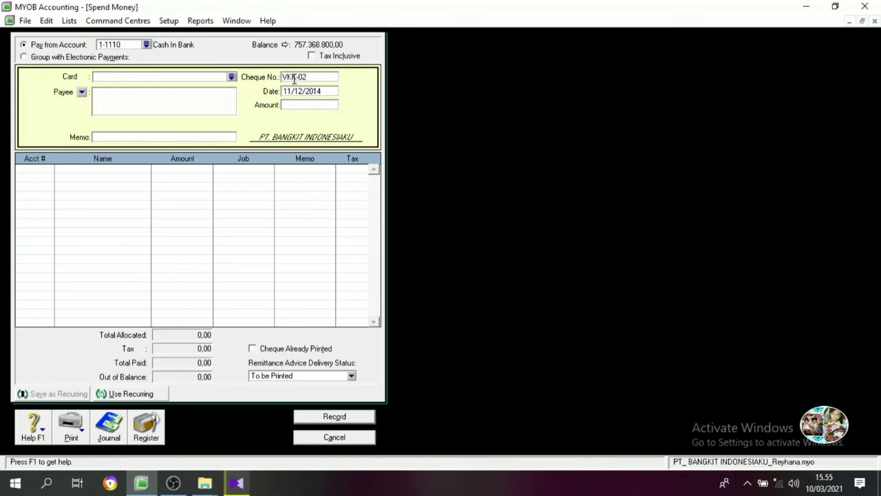
key("Tab")
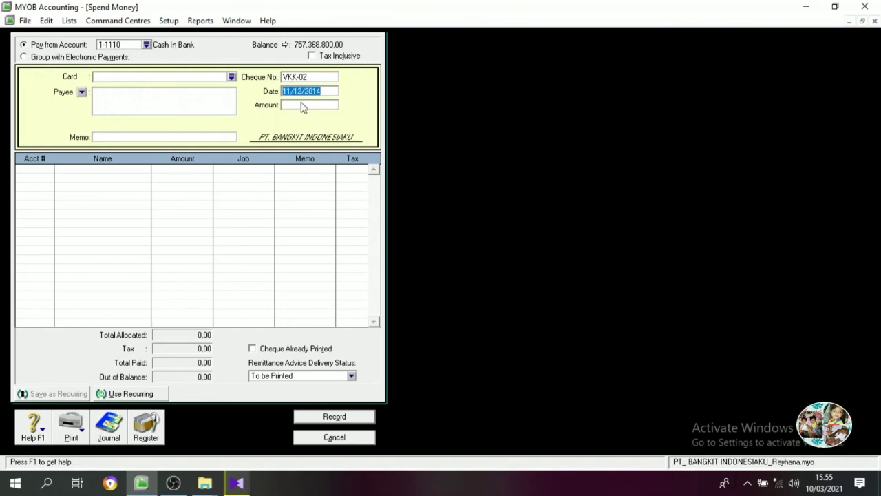
- Date the payment 15/12/2014 and set its amount to 2.220.000
left_click(290, 91)
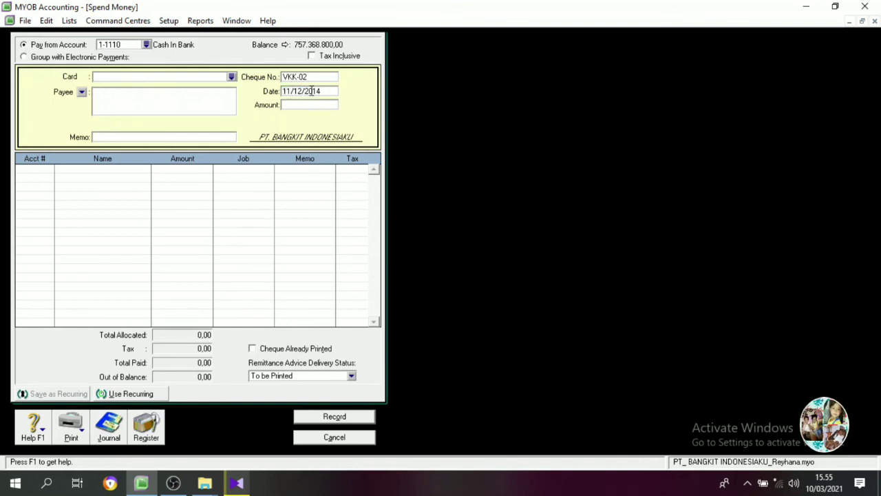
key("BackSpace")
type("5")
key("Tab")
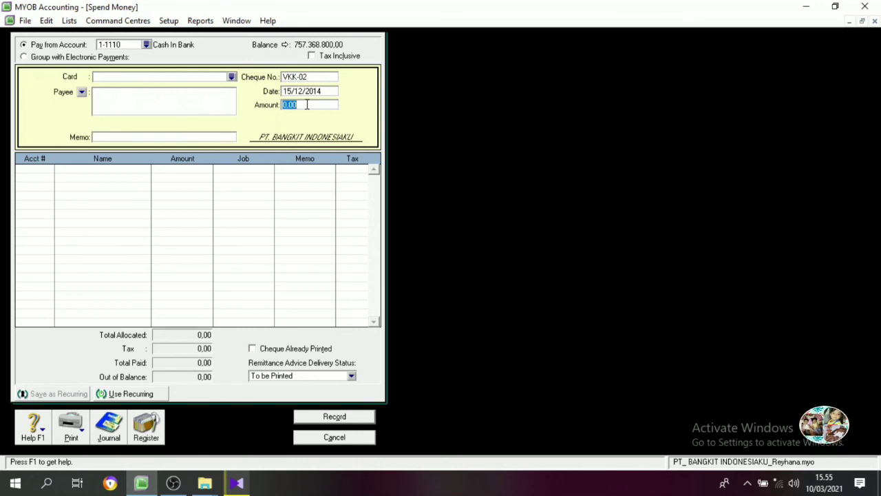
type("2.220.")
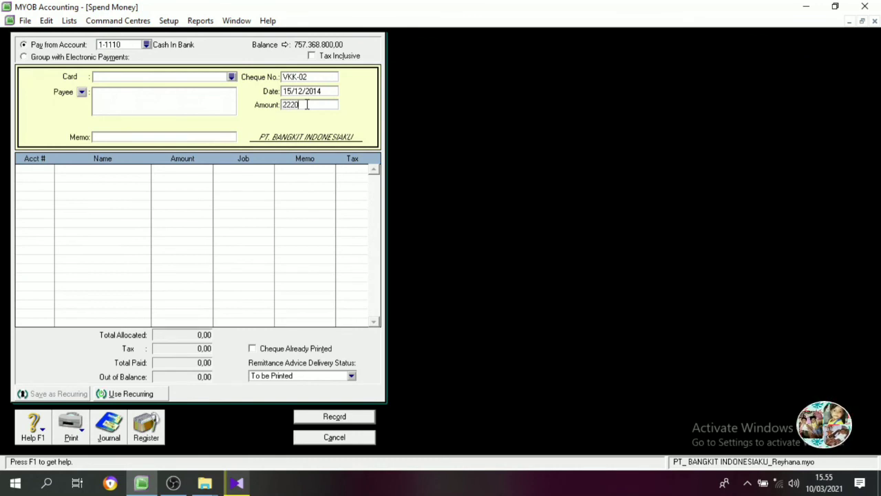
type("000")
key("Tab")
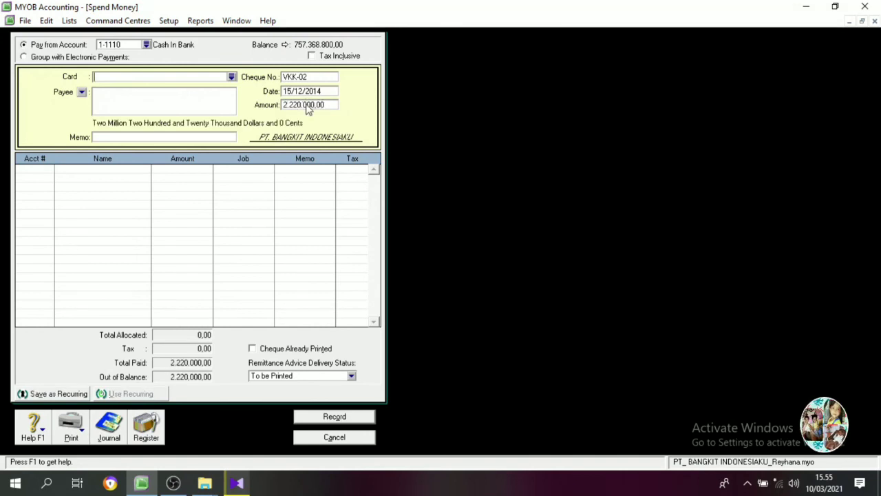
- Enter "Biaya Perbaikan Gedung" as the payment's memo
left_click(110, 140)
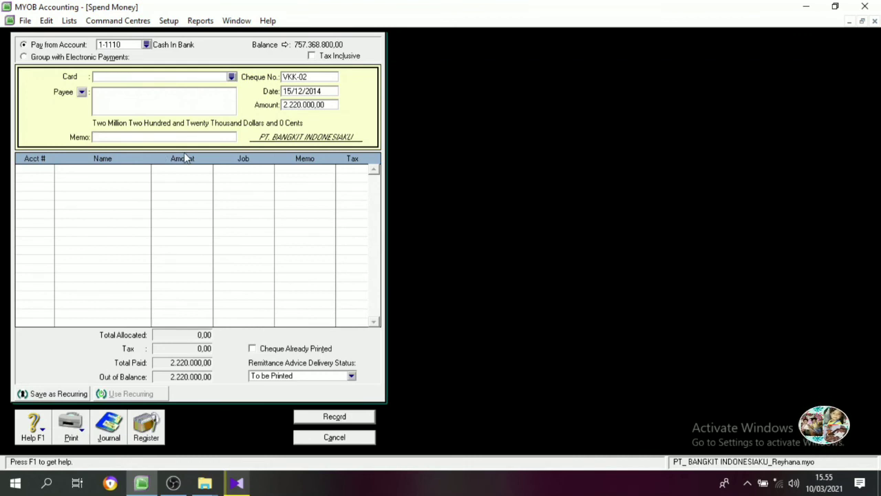
type("bIAYA")
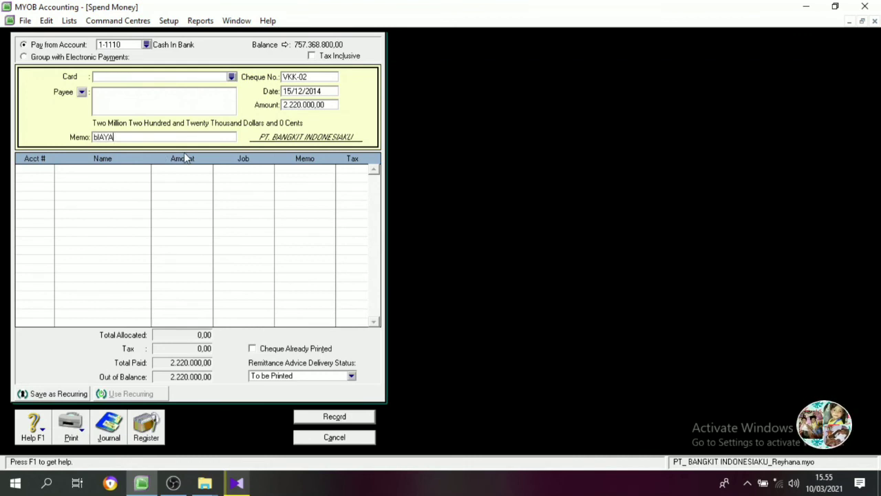
key("BackSpace")
key("BackSpace")
key("BackSpace")
key("BackSpace")
key("BackSpace")
type("Biaya")
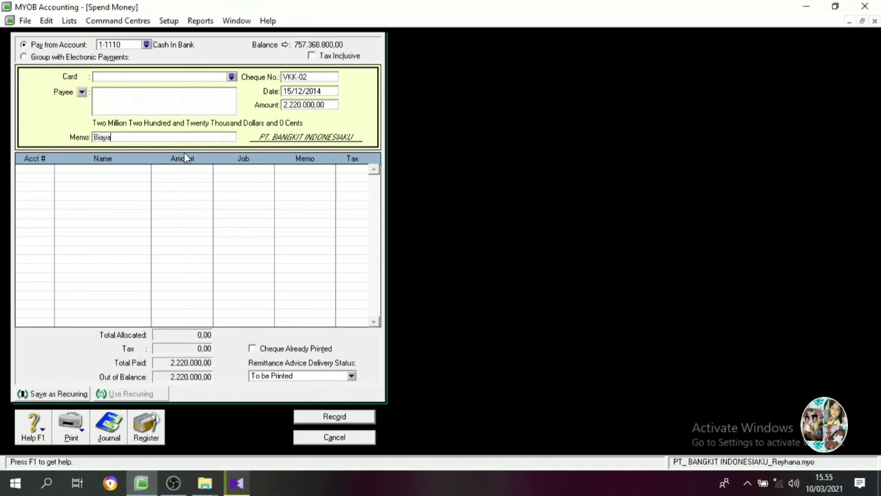
type(" Perbaikan ")
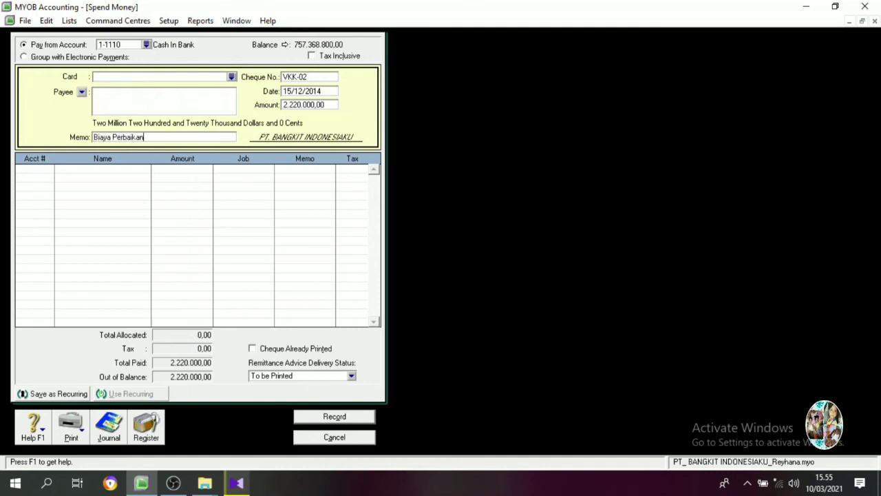
type("Gedung")
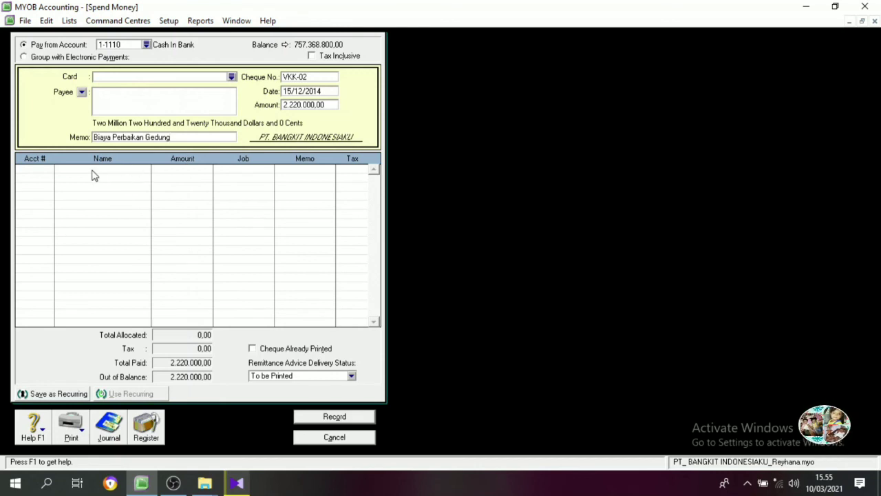
- Allocate the VKK-02 payment to account 6-2400 Other Operating Expense, record it and close the Spend Money form
left_click(48, 170)
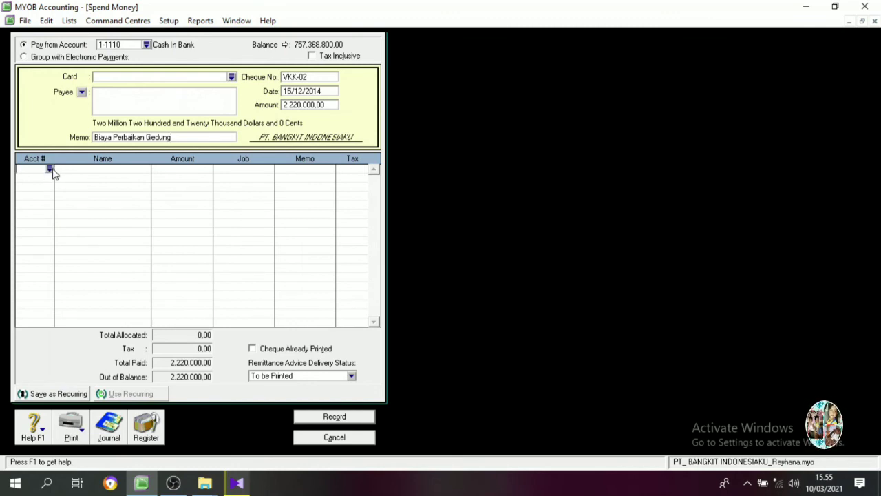
type("6")
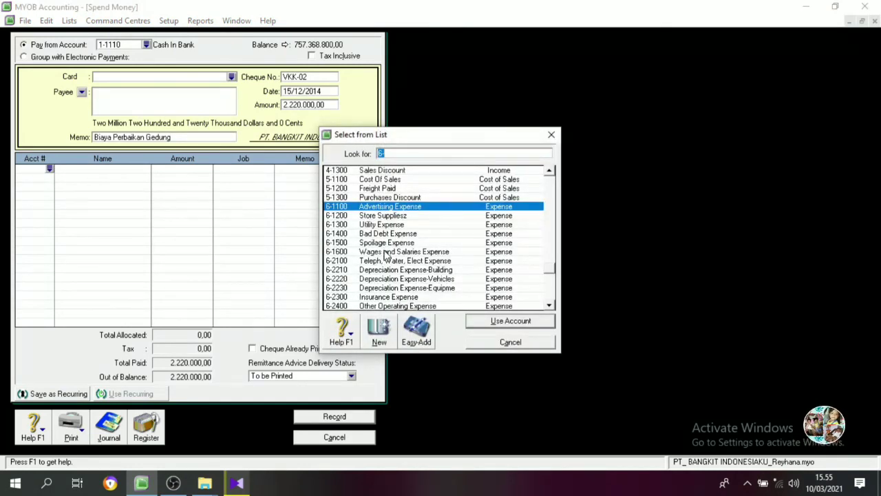
scroll(396, 268, "down", 3)
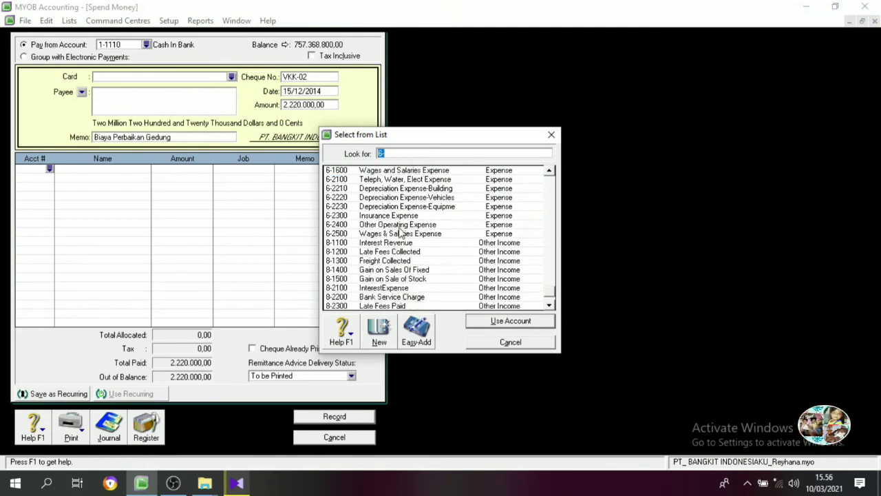
left_click(401, 227)
left_click(497, 322)
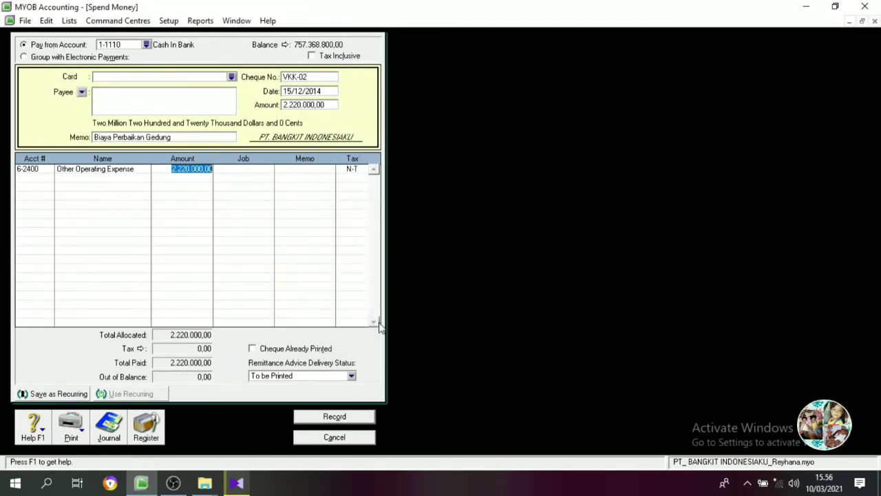
left_click(336, 415)
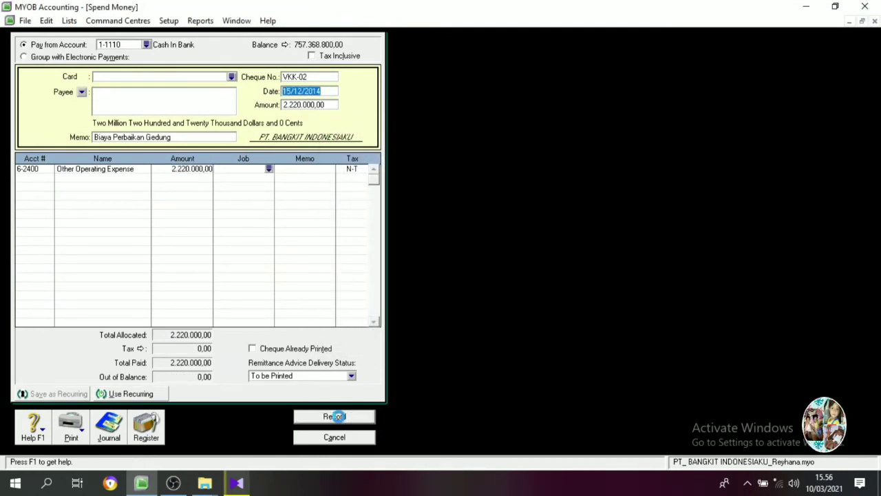
left_click(352, 440)
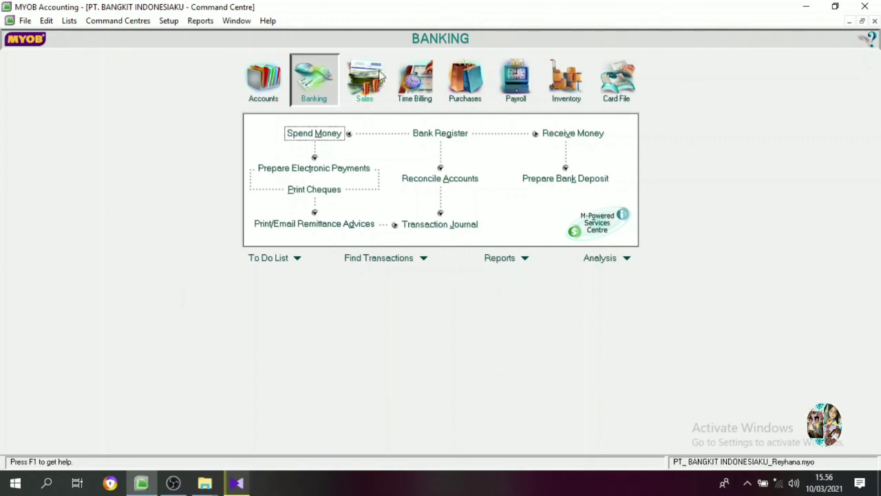
- Start a Pay Bills entry for supplier UD. Hugo Motor
left_click(465, 92)
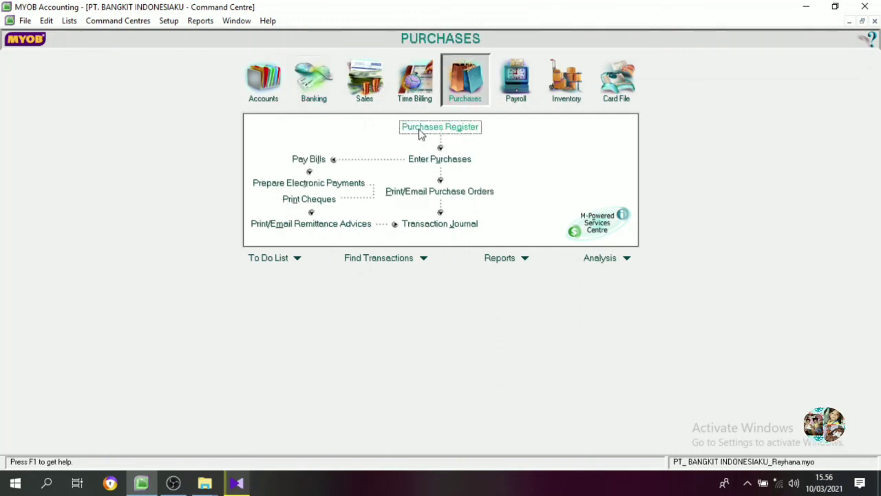
left_click(311, 159)
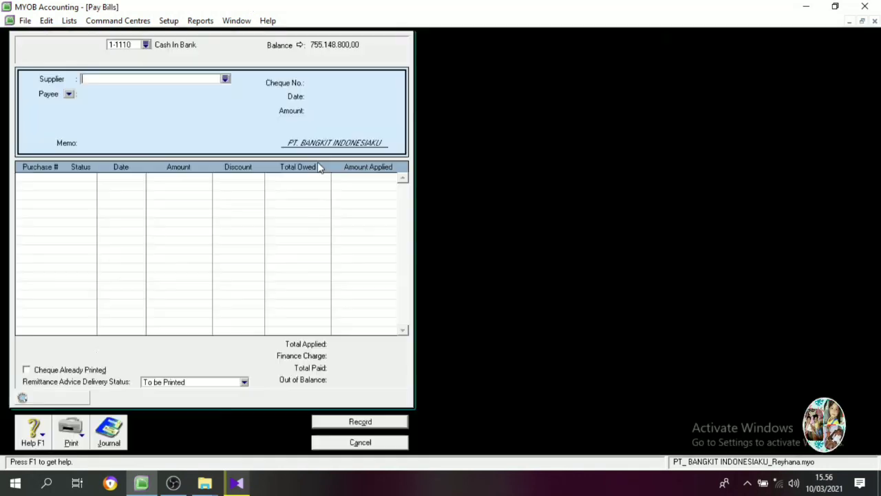
left_click(225, 79)
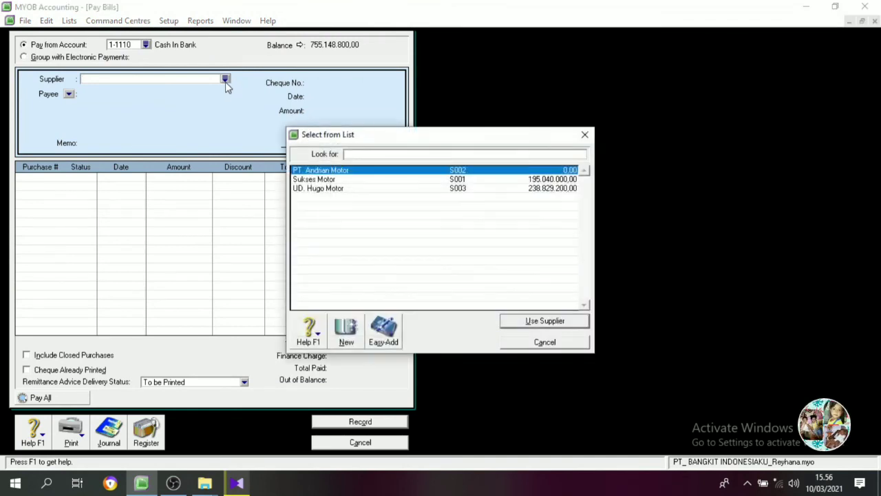
left_click(320, 188)
left_click(527, 323)
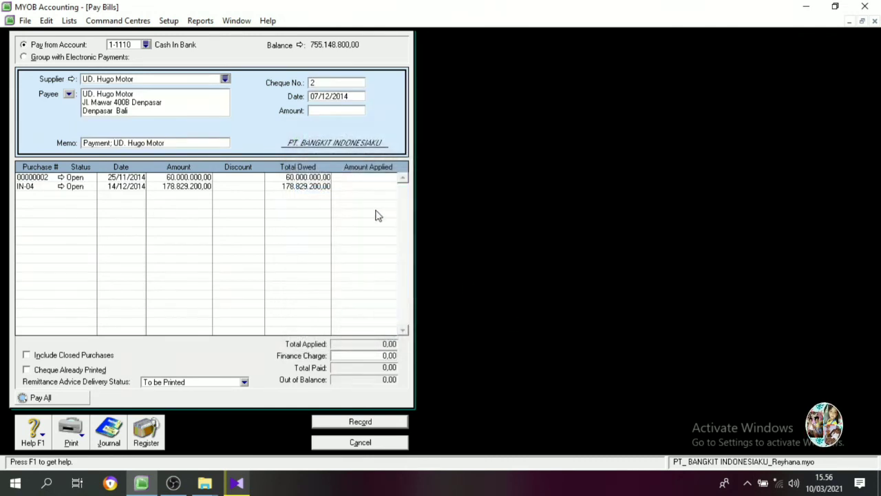
- Set the UD. Hugo Motor payment's cheque number to KK12-5
left_click(318, 83)
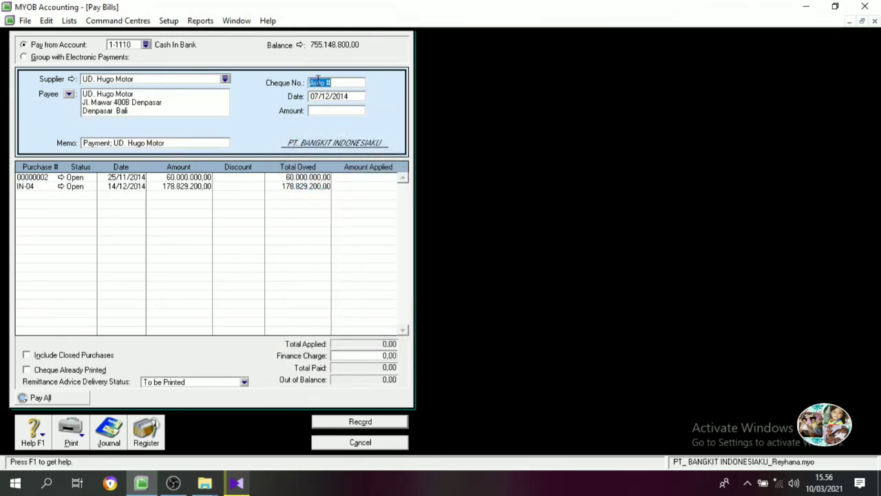
type("kK012")
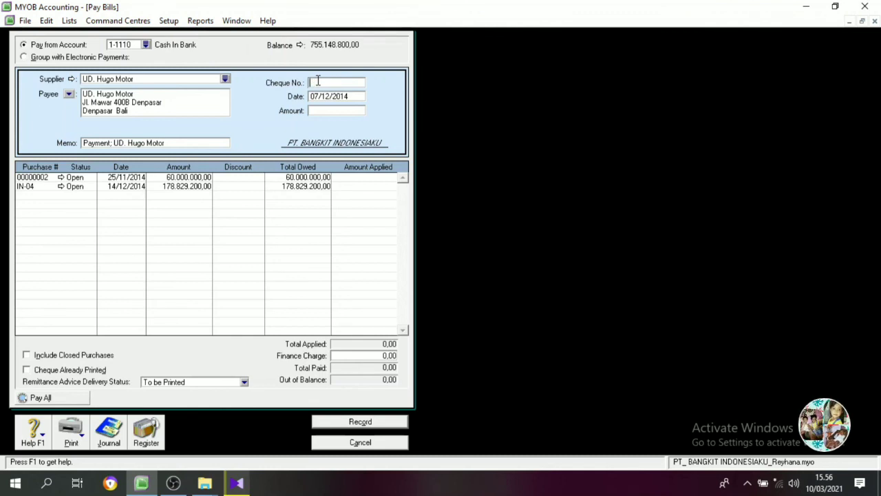
type("05")
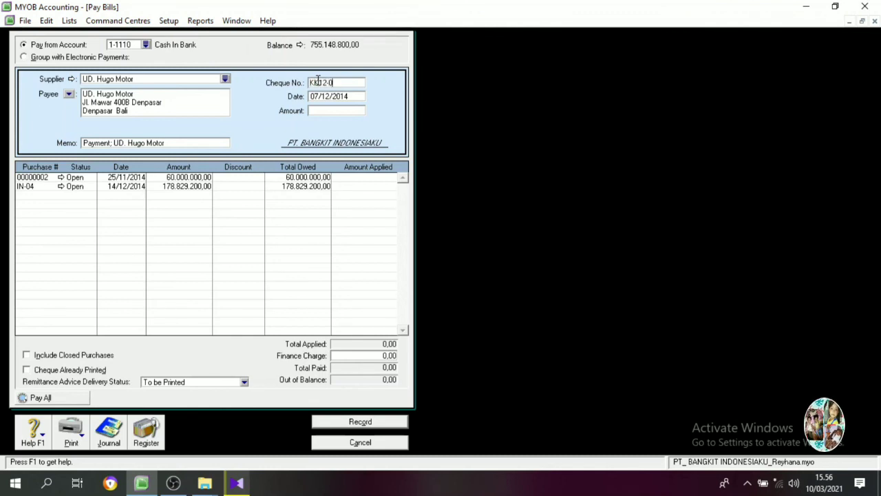
key("BackSpace")
key("BackSpace")
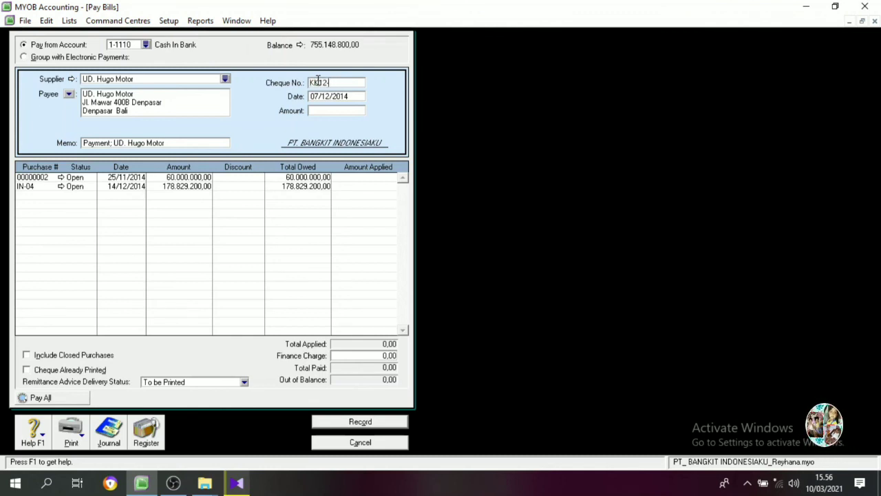
type("5")
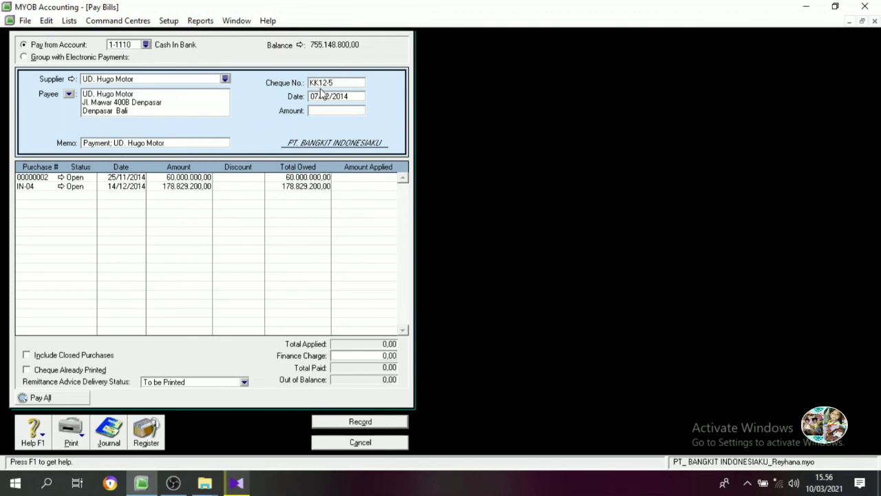
- Date the bill payment 16/12/2014 and set its amount to 60.600.000
left_click(318, 97)
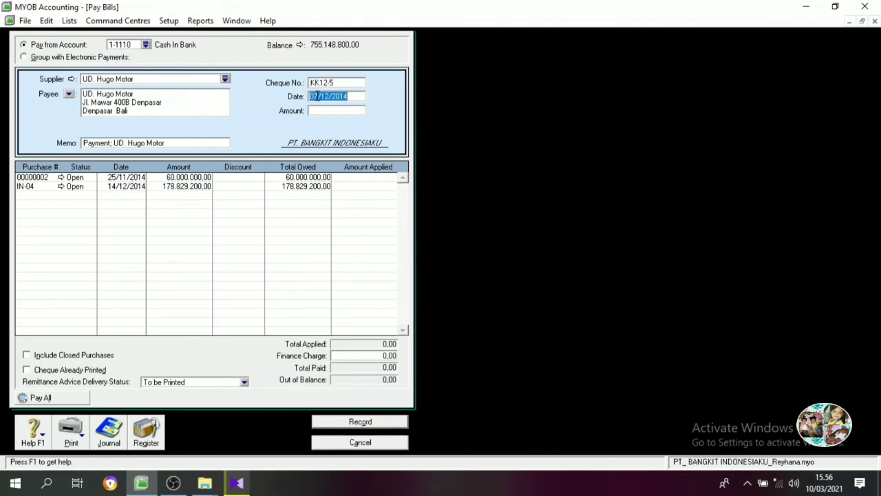
left_click(318, 96)
key("BackSpace")
key("BackSpace")
type("16")
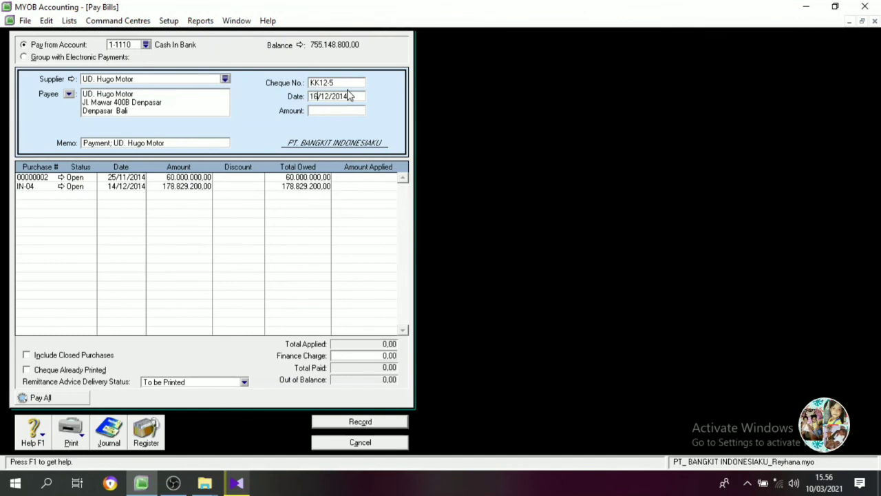
key("Tab")
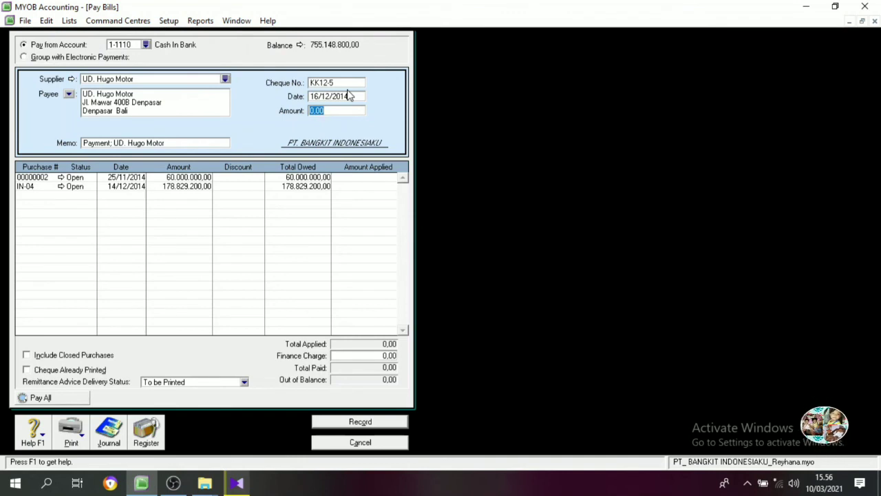
type("606")
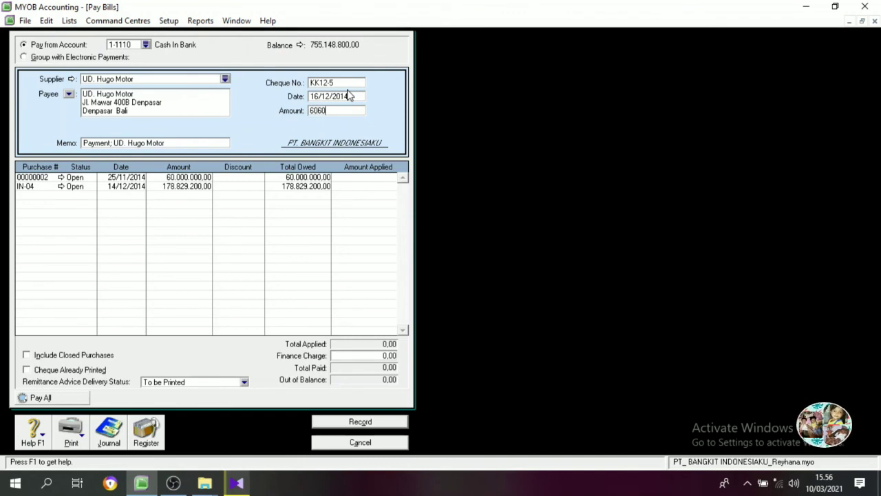
type("0")
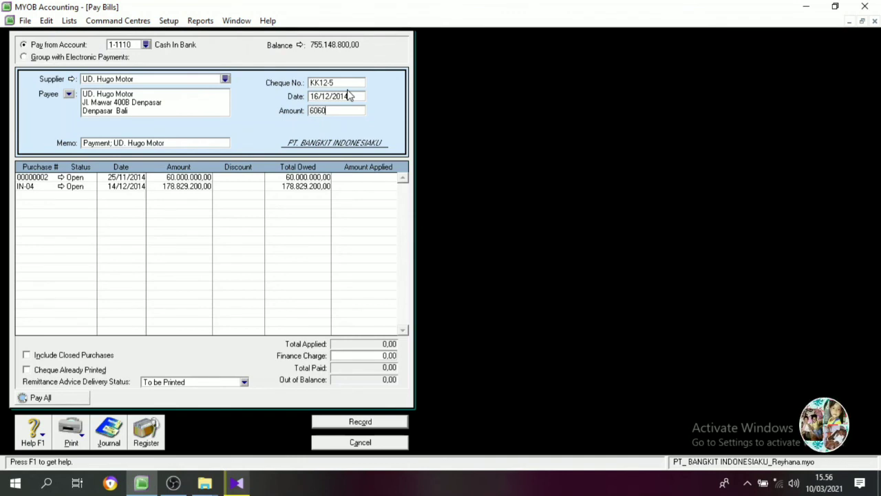
type("0000")
key("Tab")
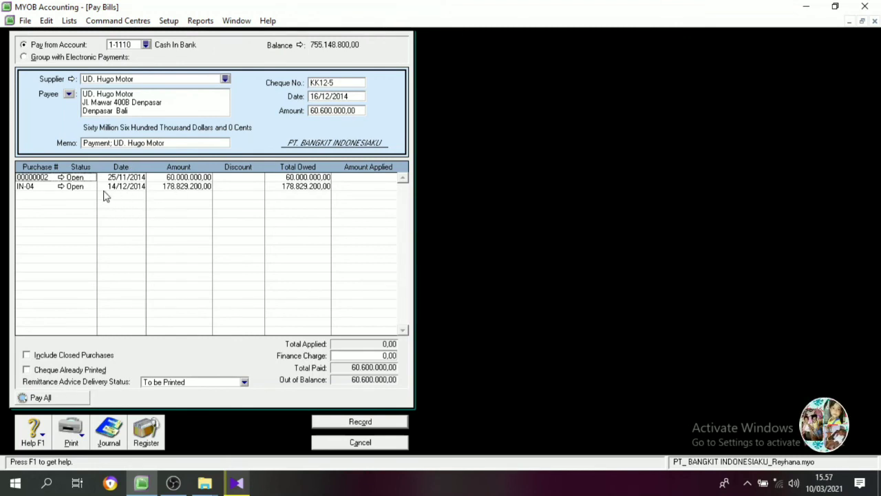
- Apply 60.000.000 to the purchase dated 25/11/2014 and enter a finance charge of 600.000
left_click(362, 178)
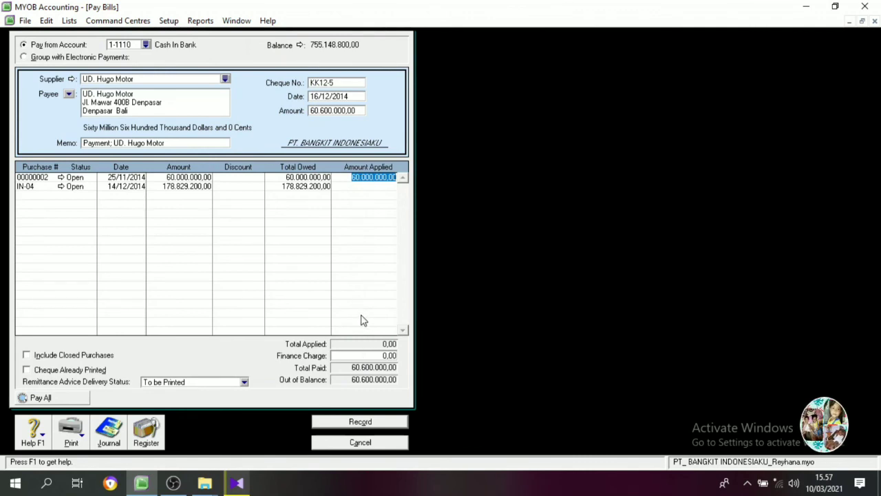
left_click(376, 356)
type("600000")
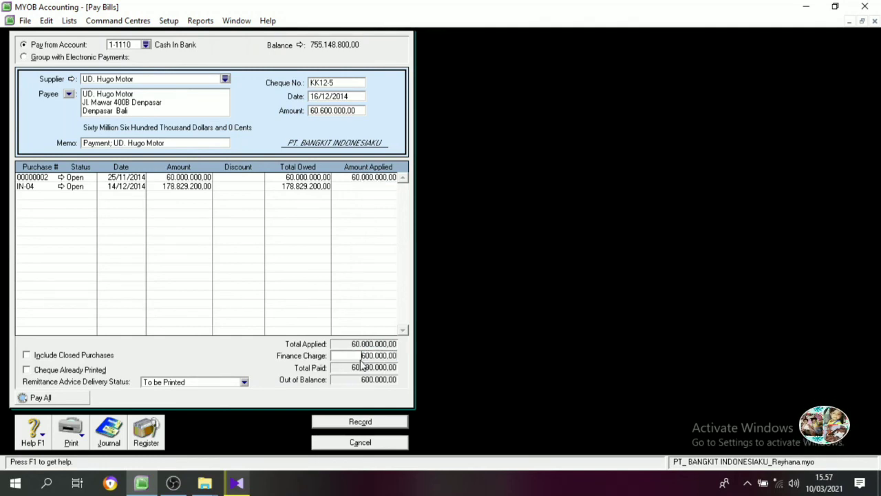
key("Tab")
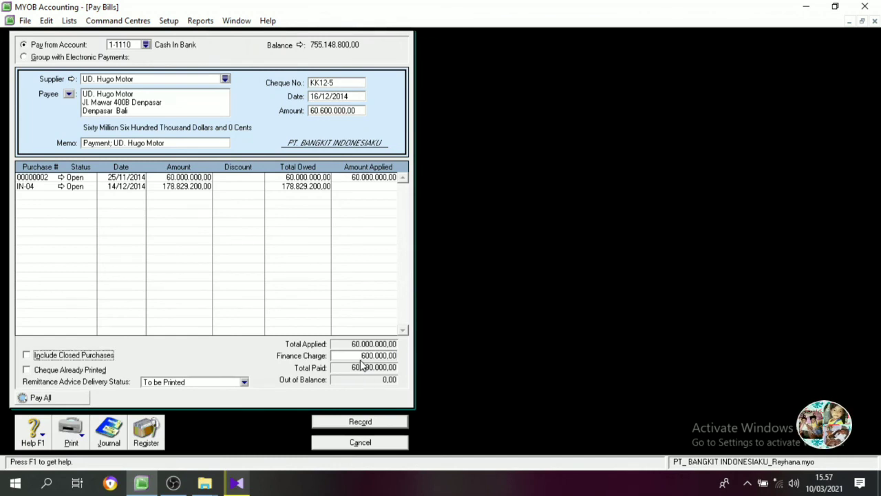
key("Tab")
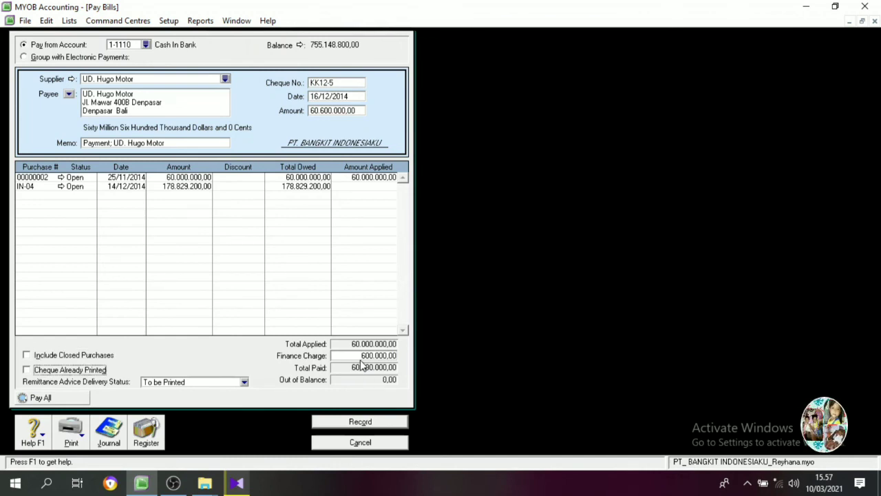
- Review the journal recap of the UD. Hugo Motor payment and record the payment
key("ctrl+r")
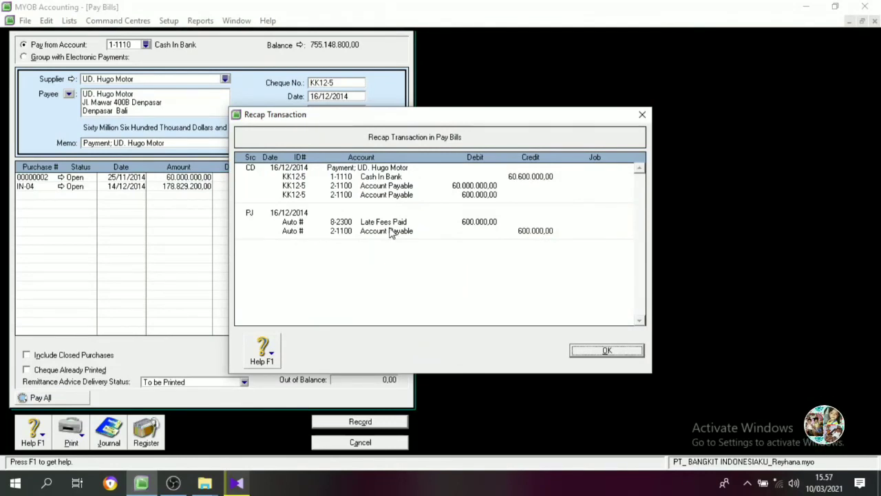
left_click(606, 351)
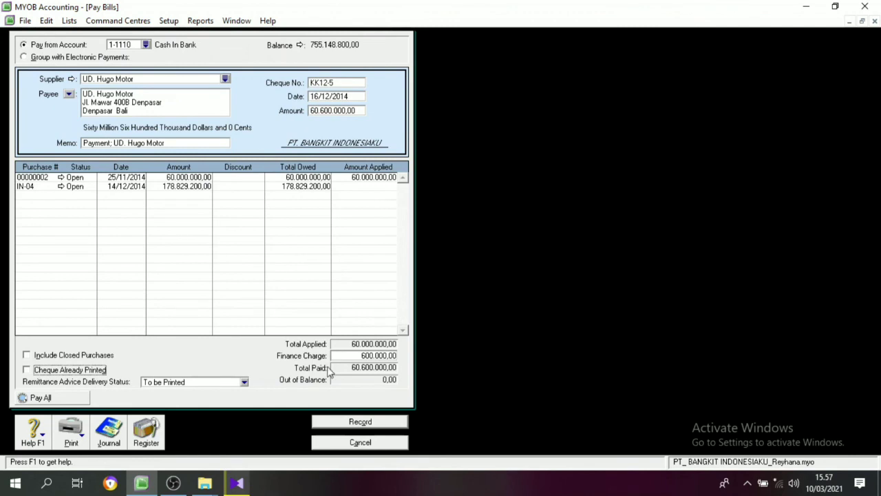
left_click(360, 425)
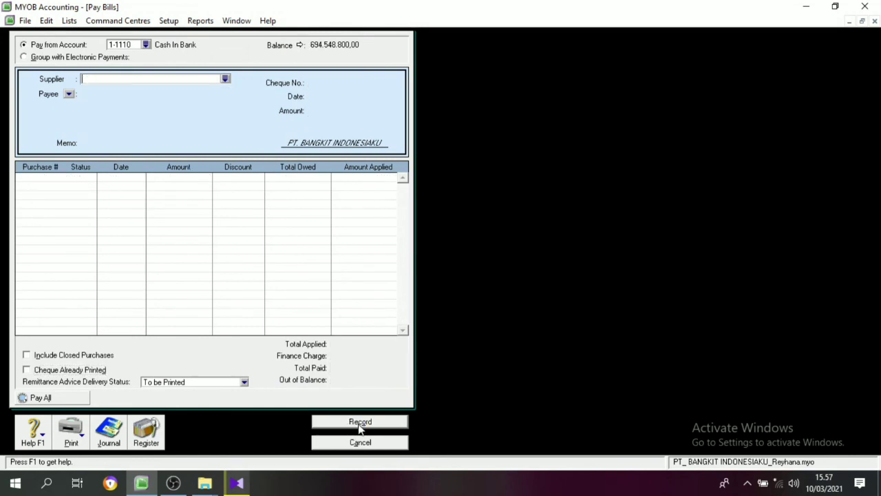